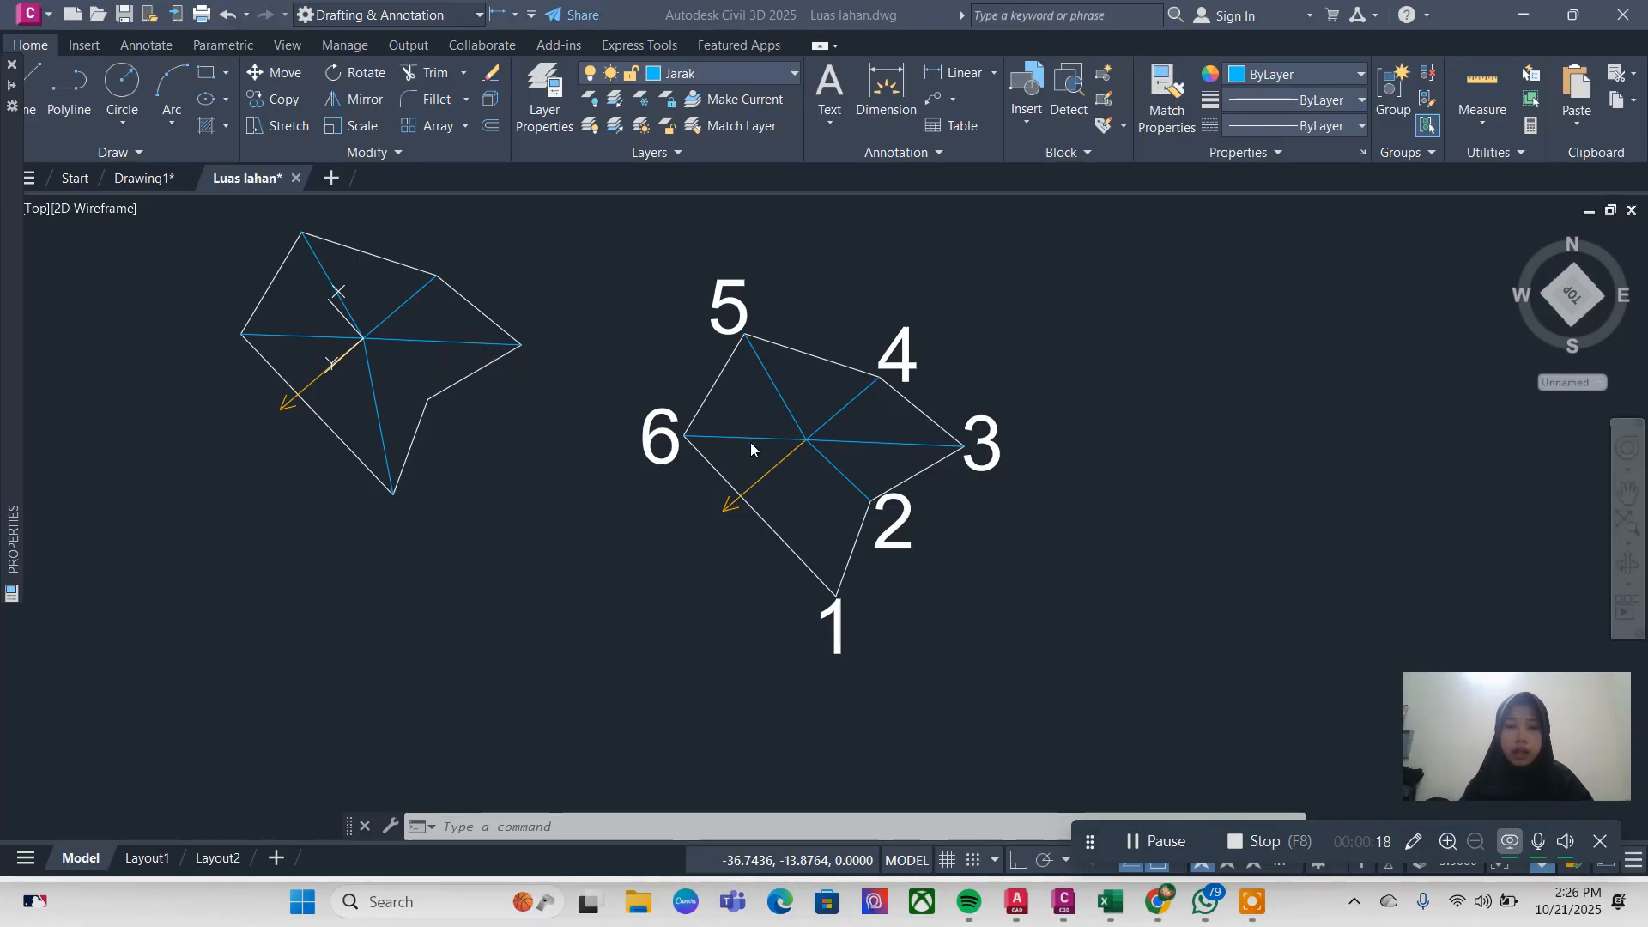
Step: Try to place an angular dimension around the centre point from the north arrow to corner 1, and undo it
scroll(729, 420, "up", 4)
scroll(729, 421, "down", 2)
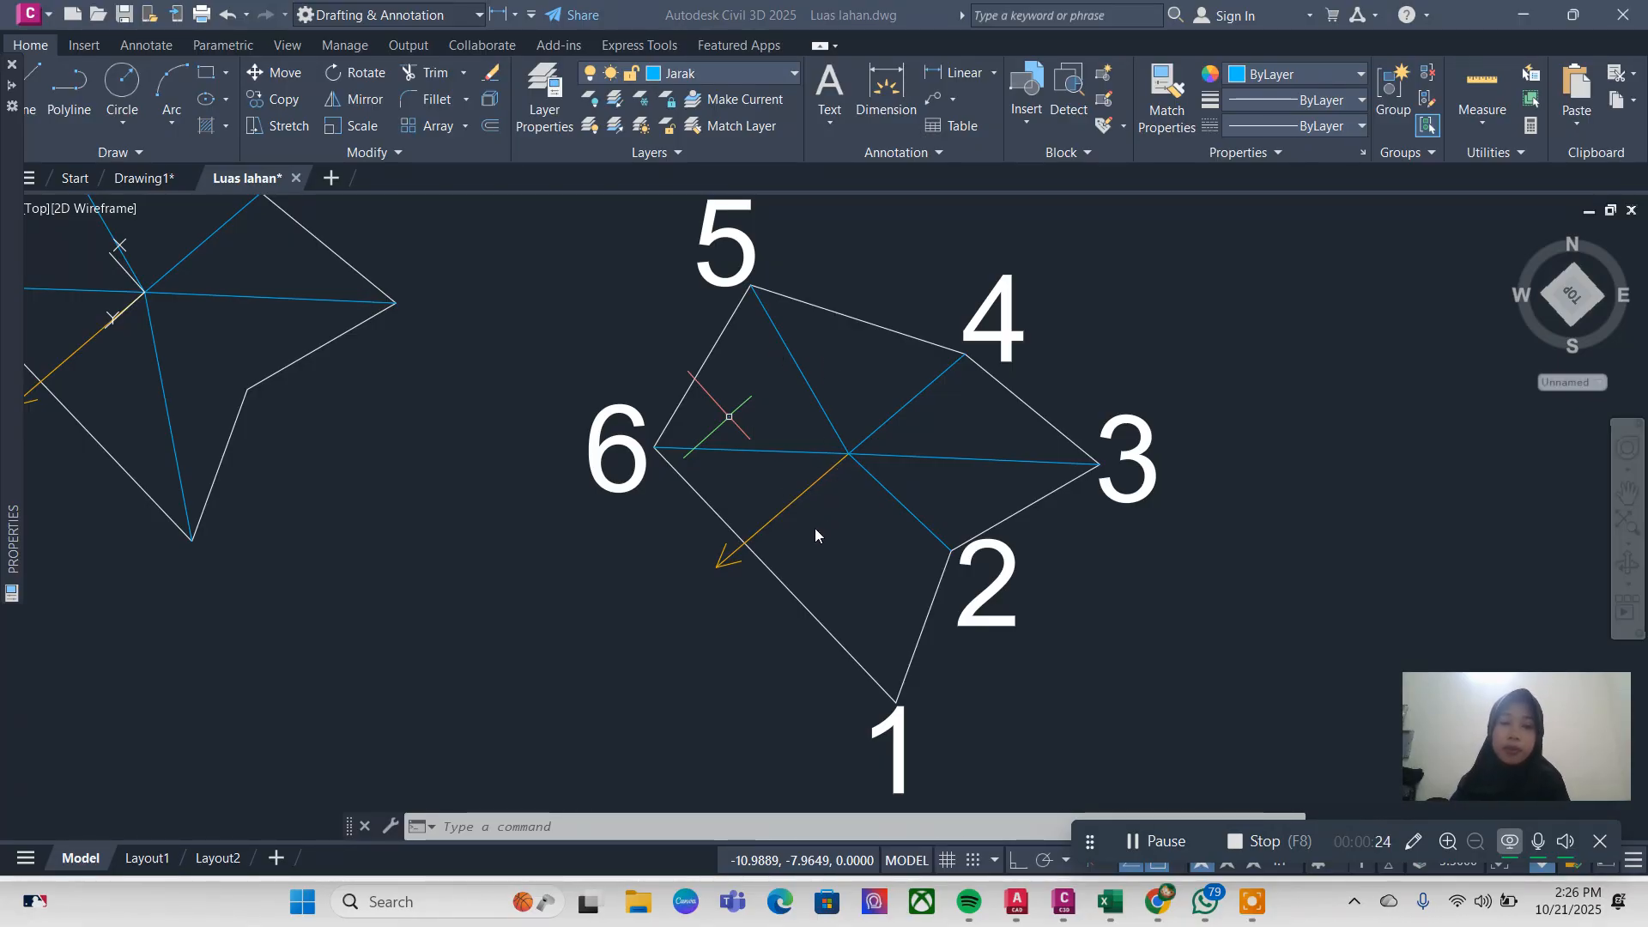
left_click(992, 73)
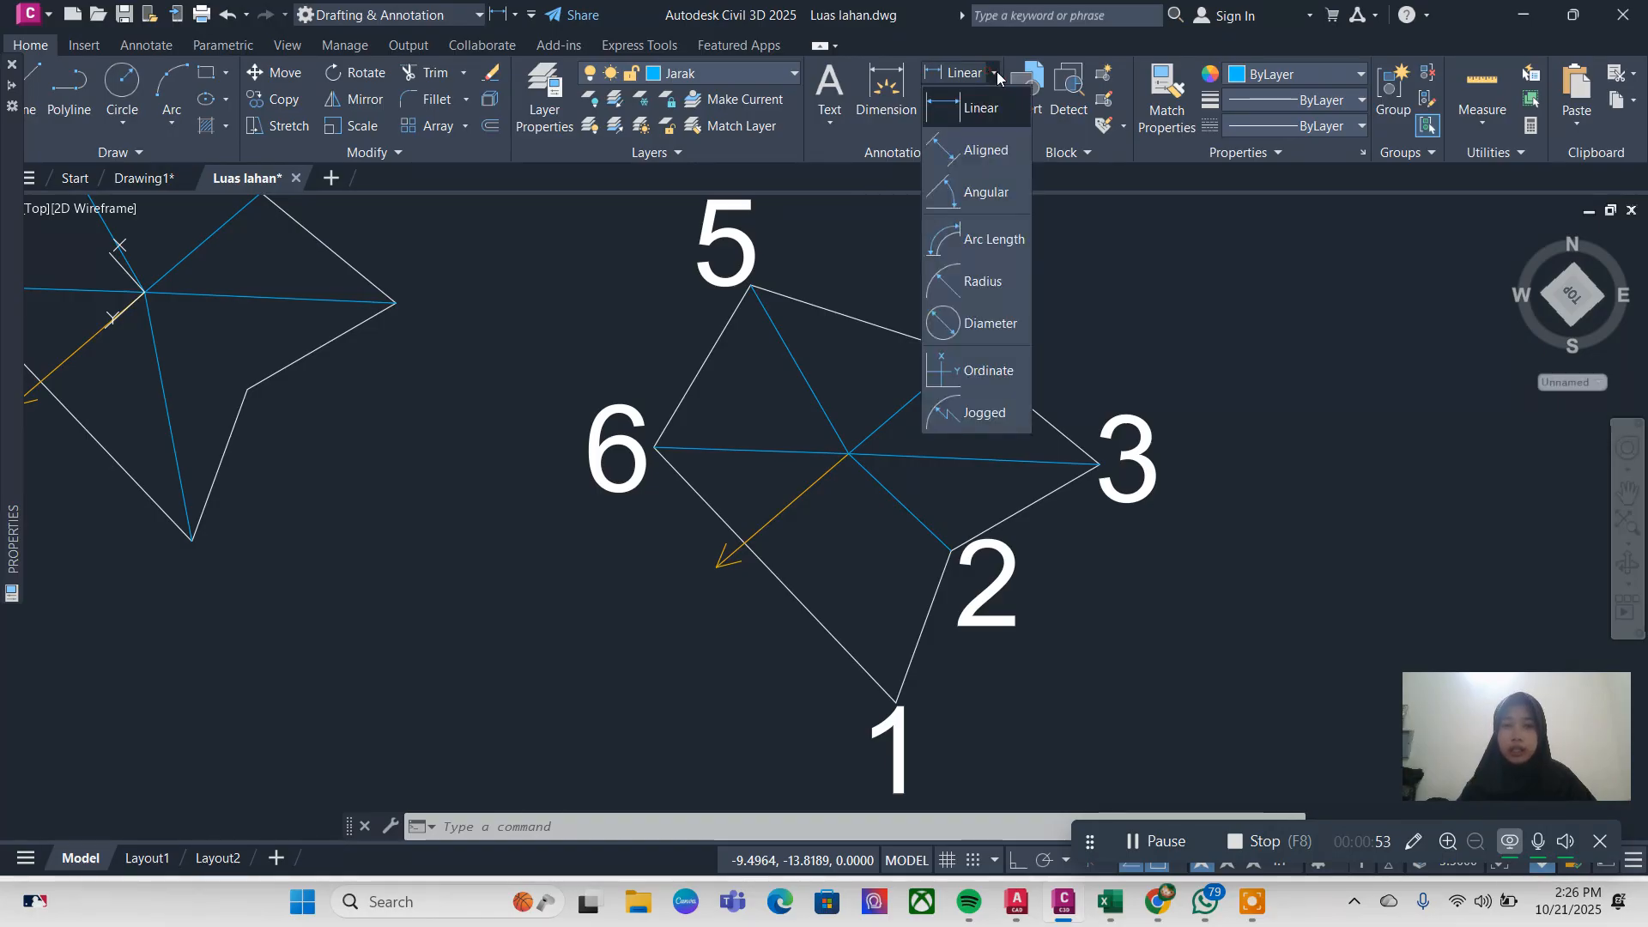
left_click(996, 193)
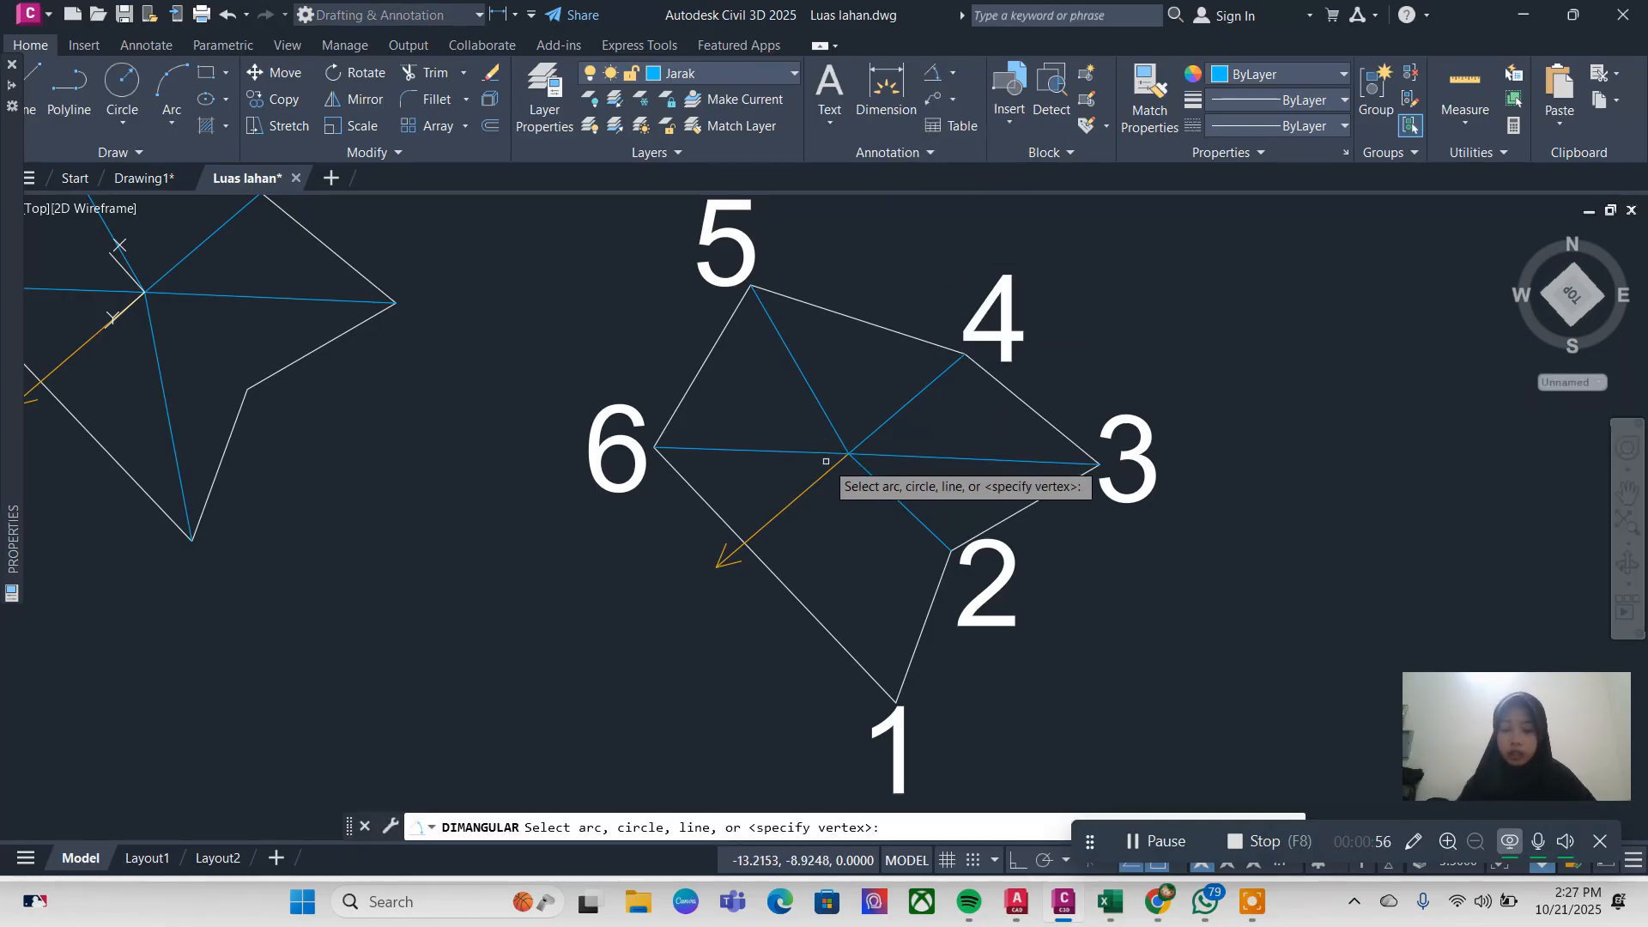
key("Return")
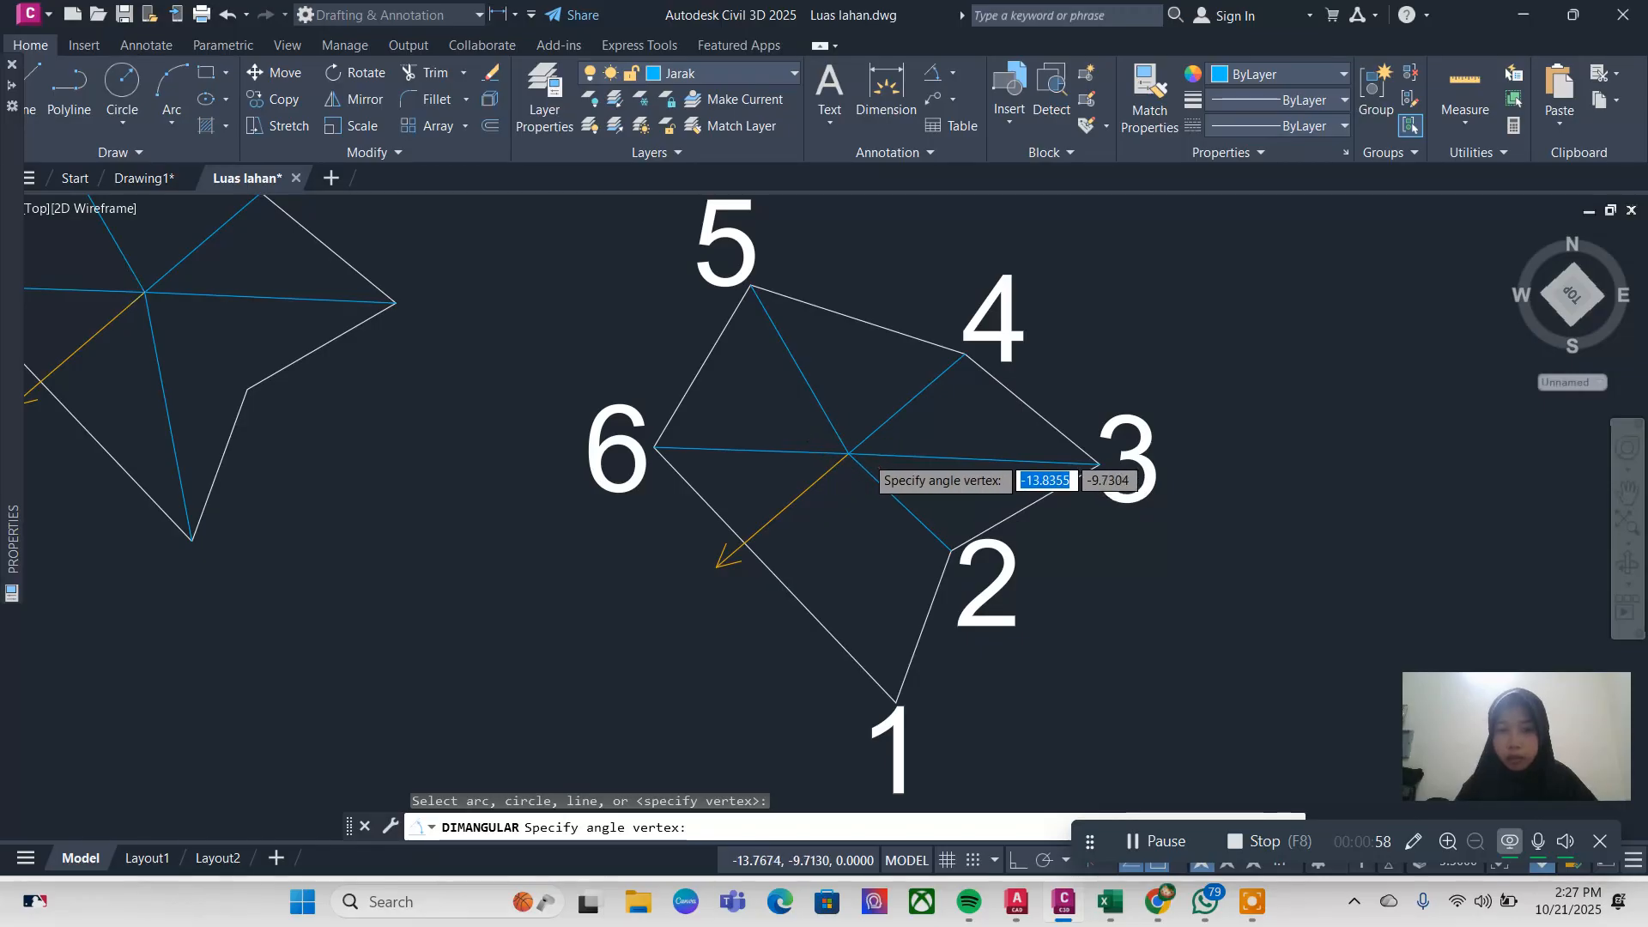
scroll(824, 455, "up", 4)
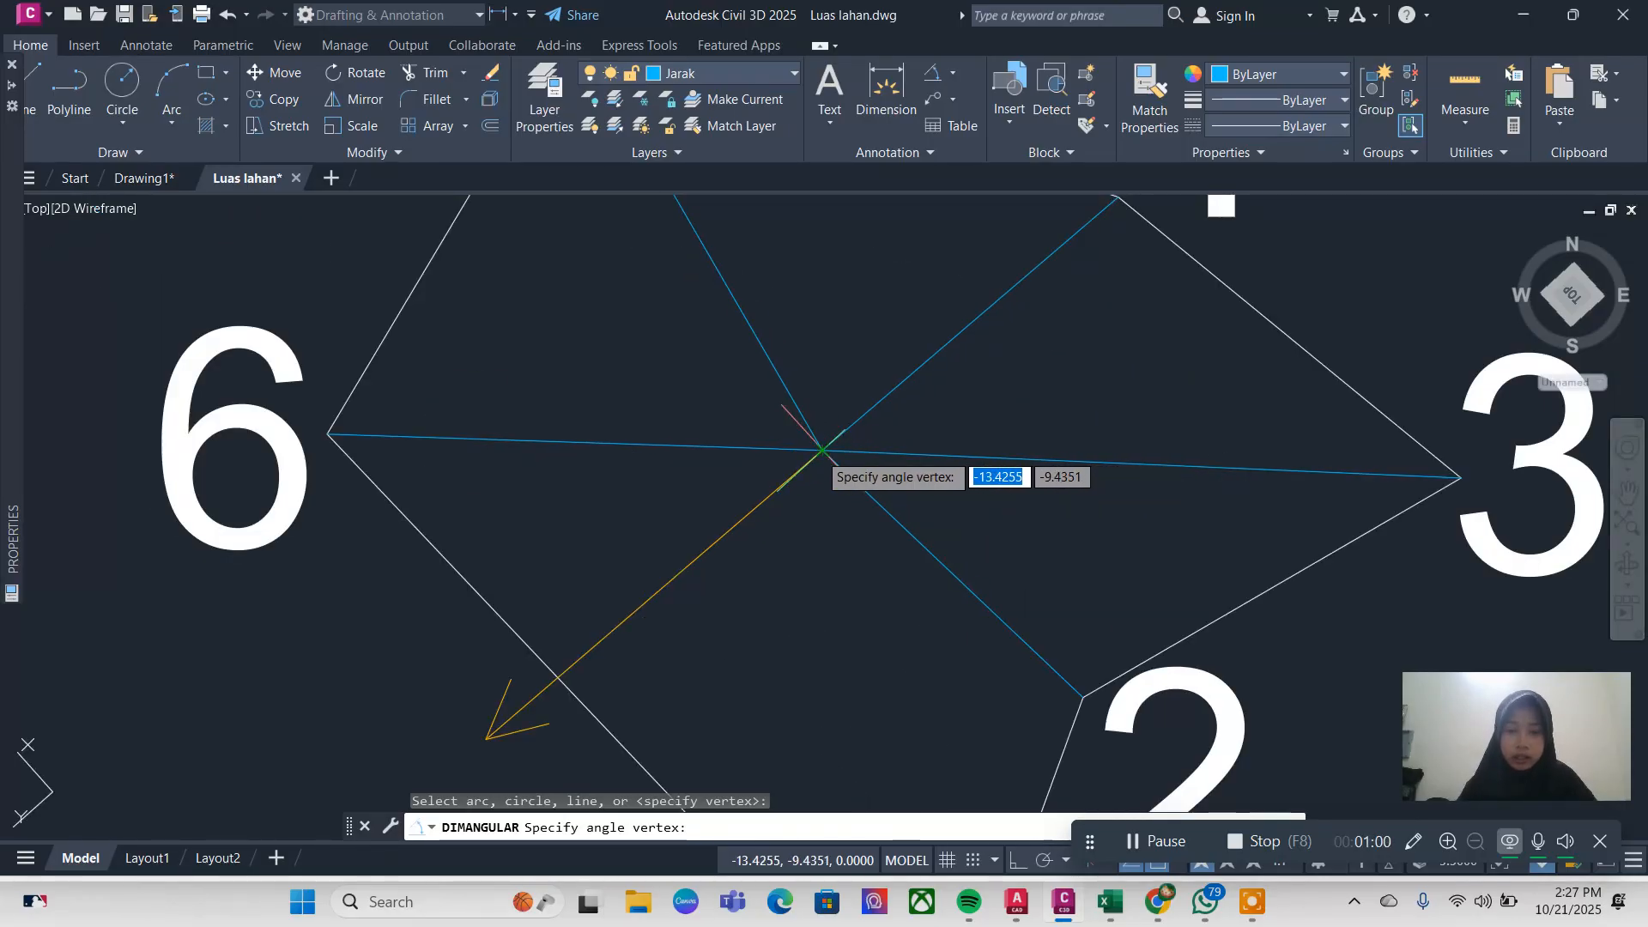
left_click(821, 450)
middle_click_drag(744, 546, 944, 356)
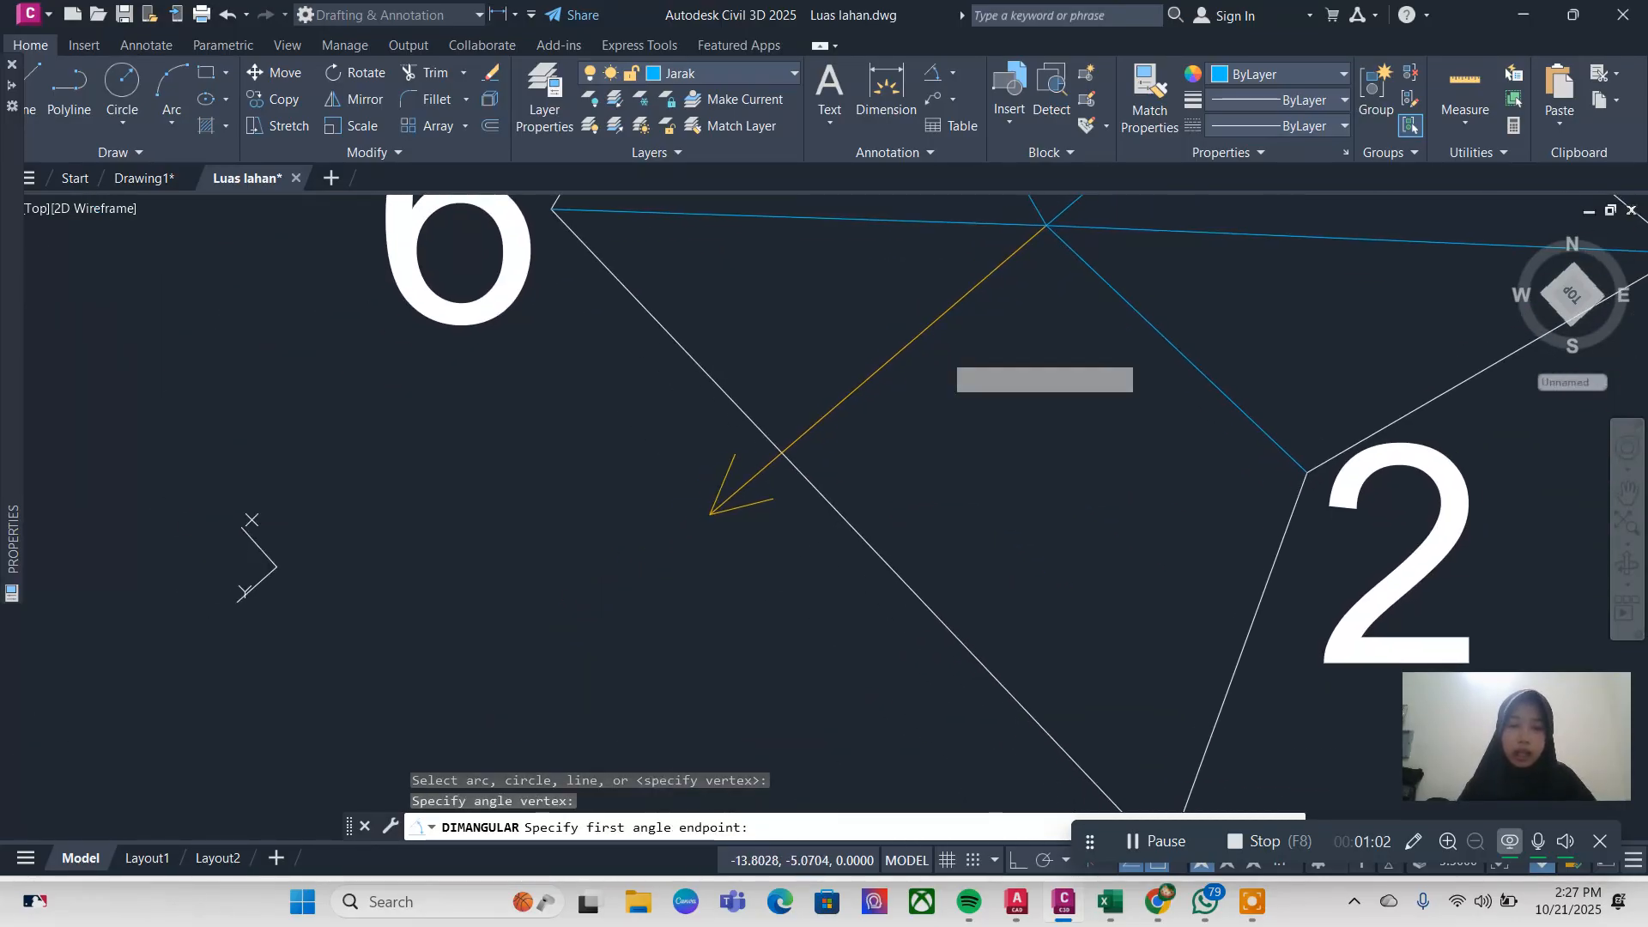
middle_click_drag(791, 468, 722, 510)
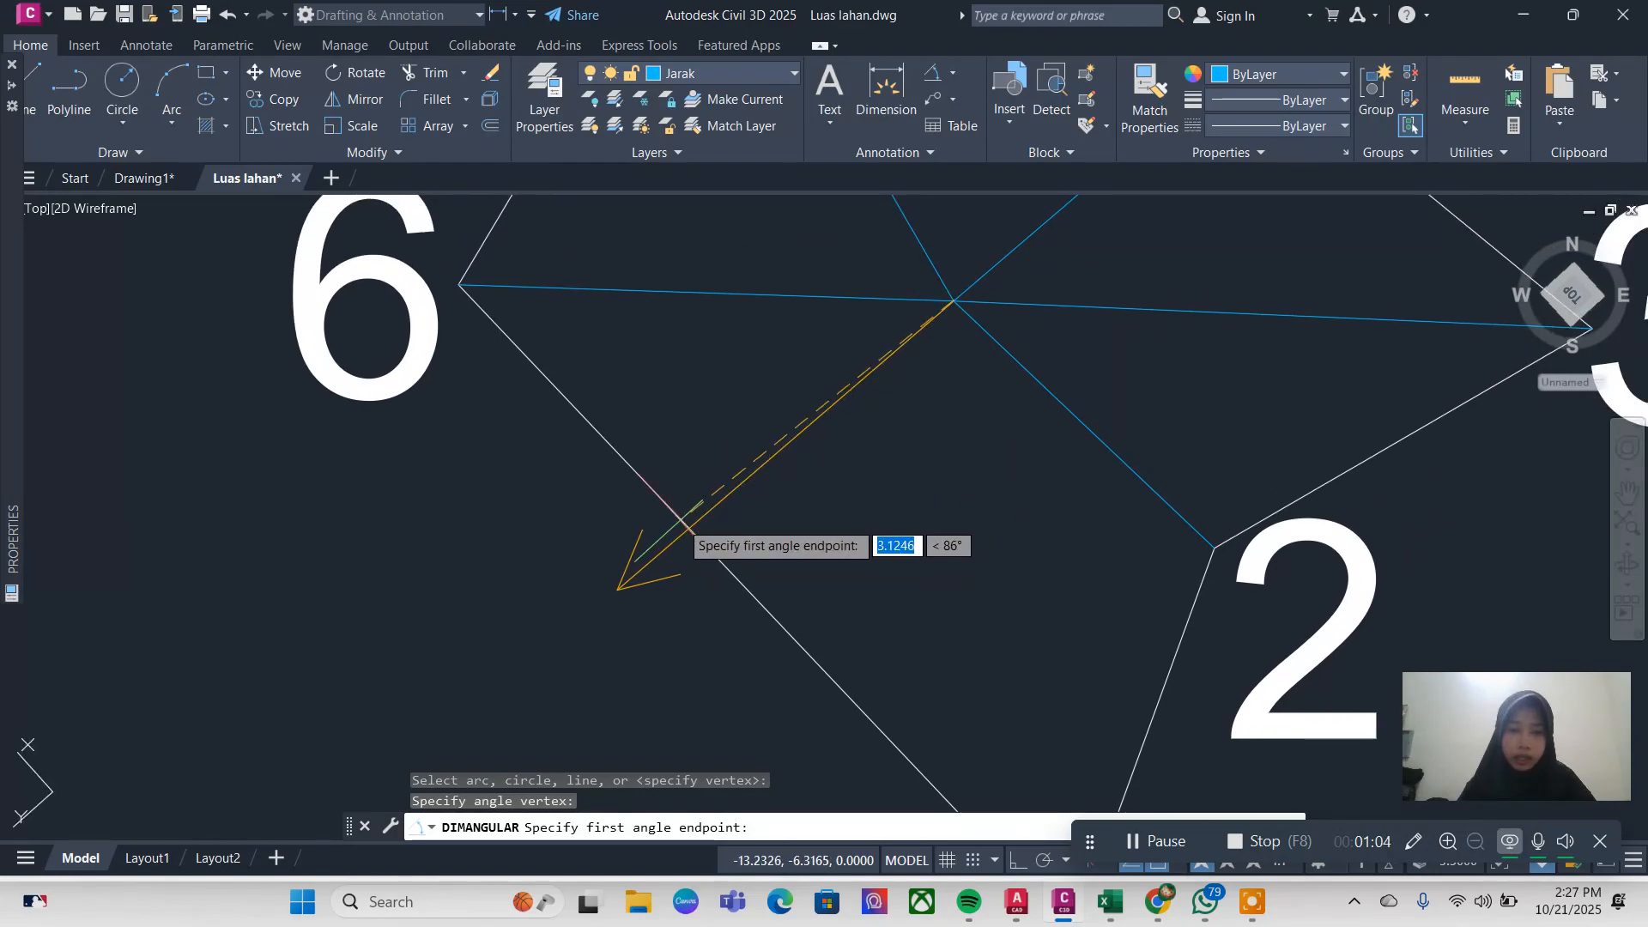
left_click(689, 528)
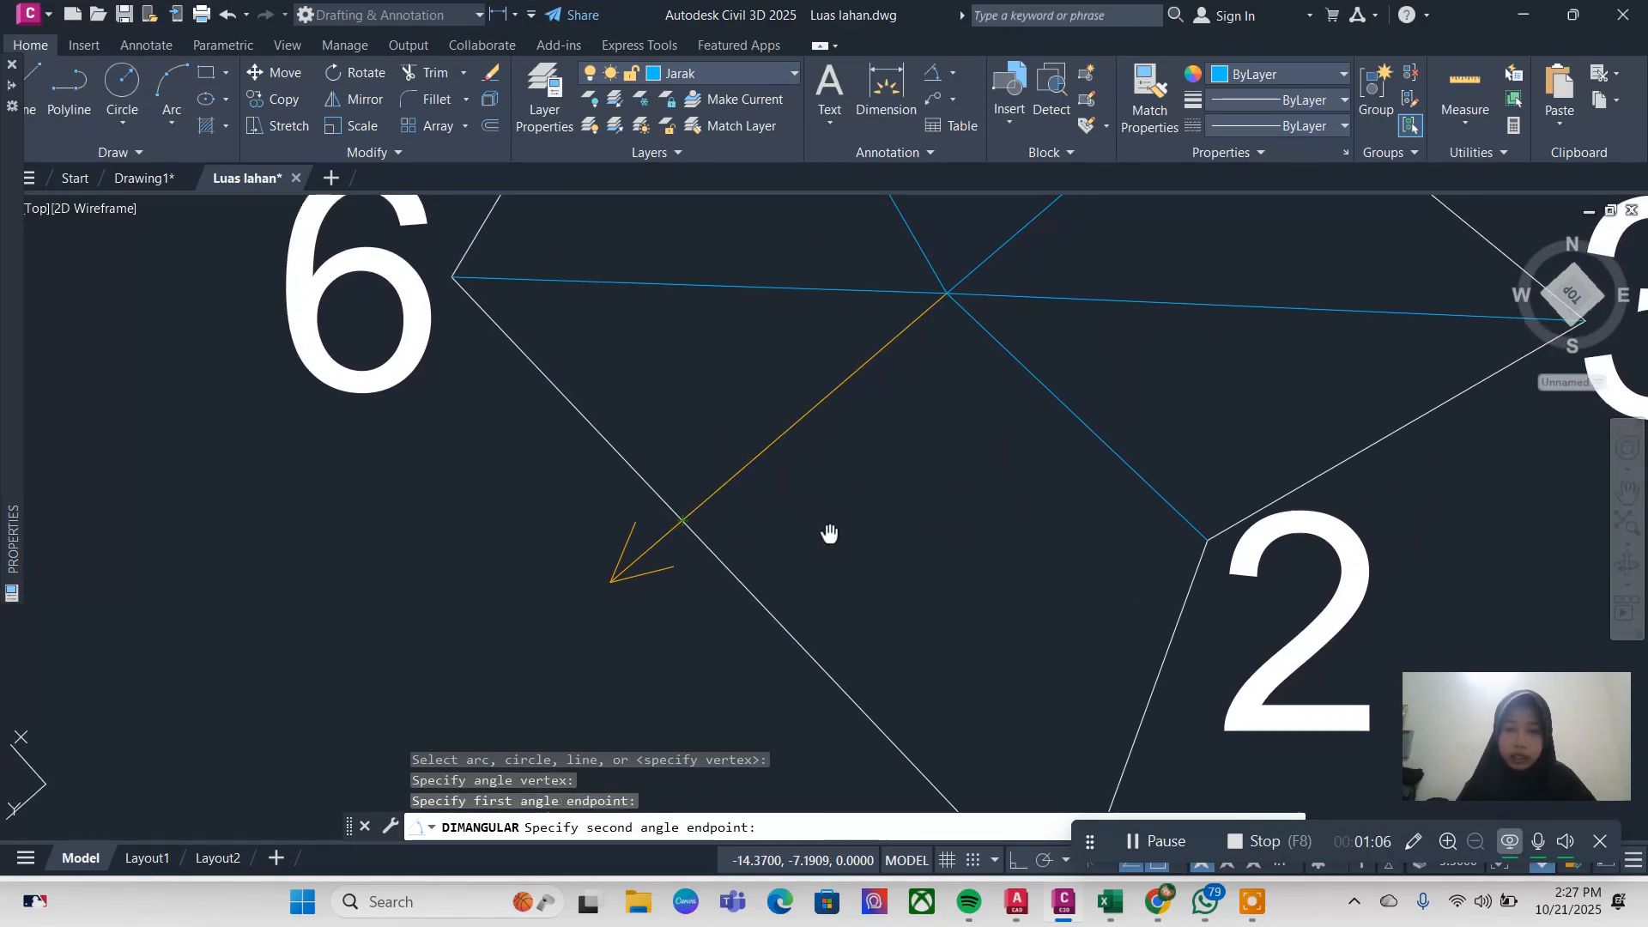
middle_click_drag(828, 534, 766, 287)
scroll(1000, 652, "down", 2)
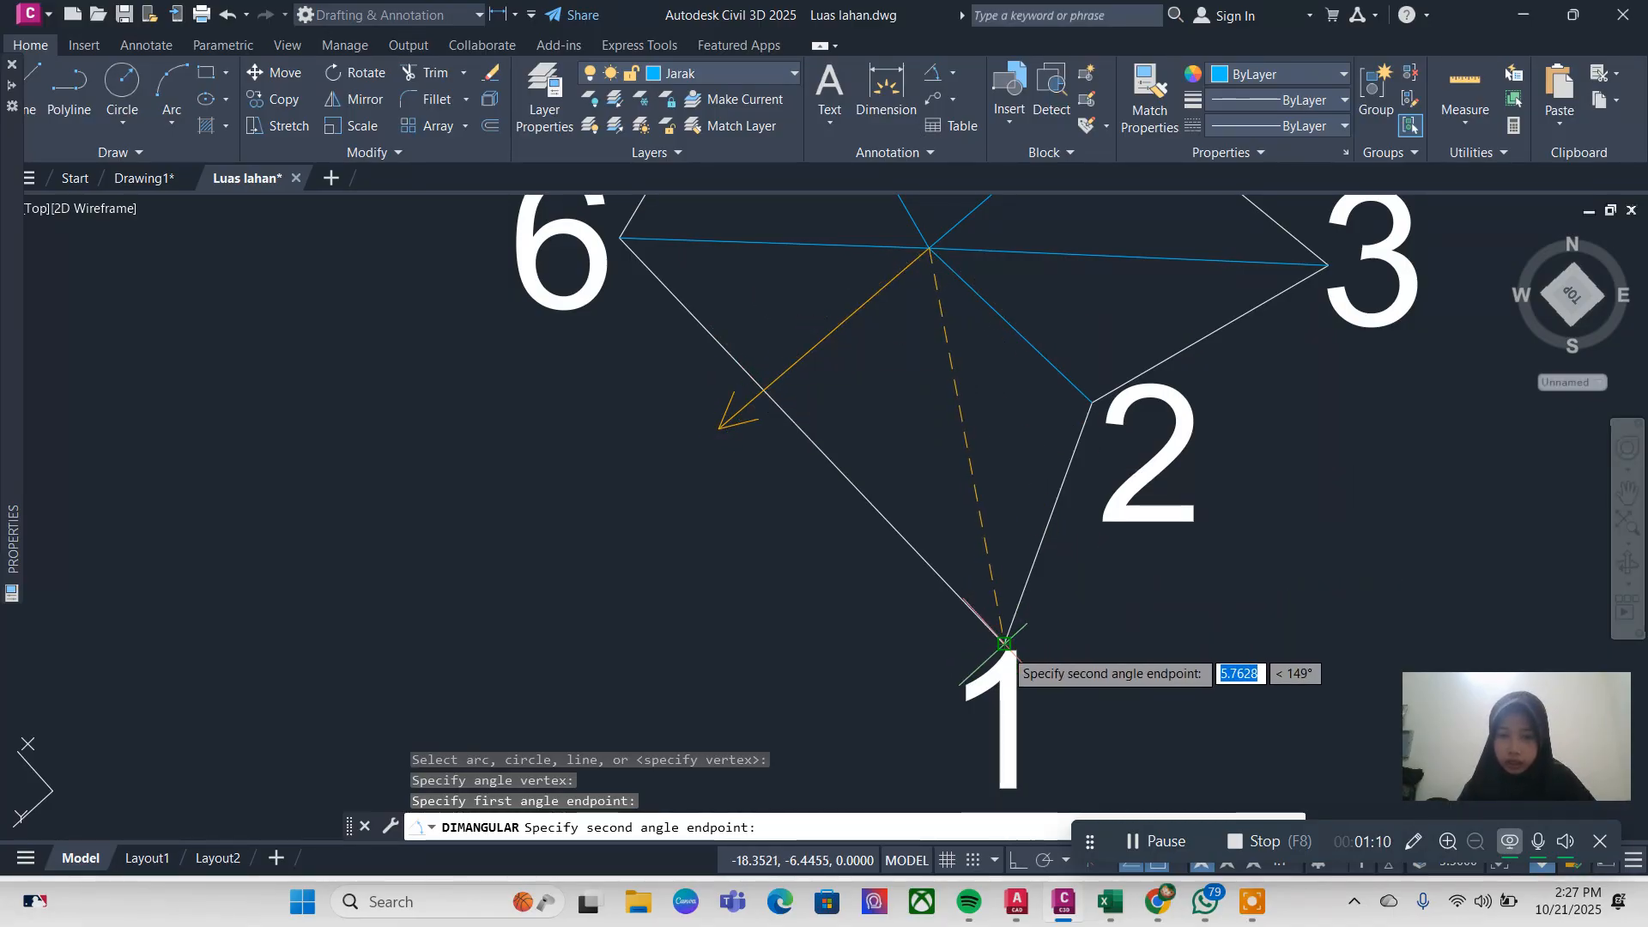
left_click(1003, 642)
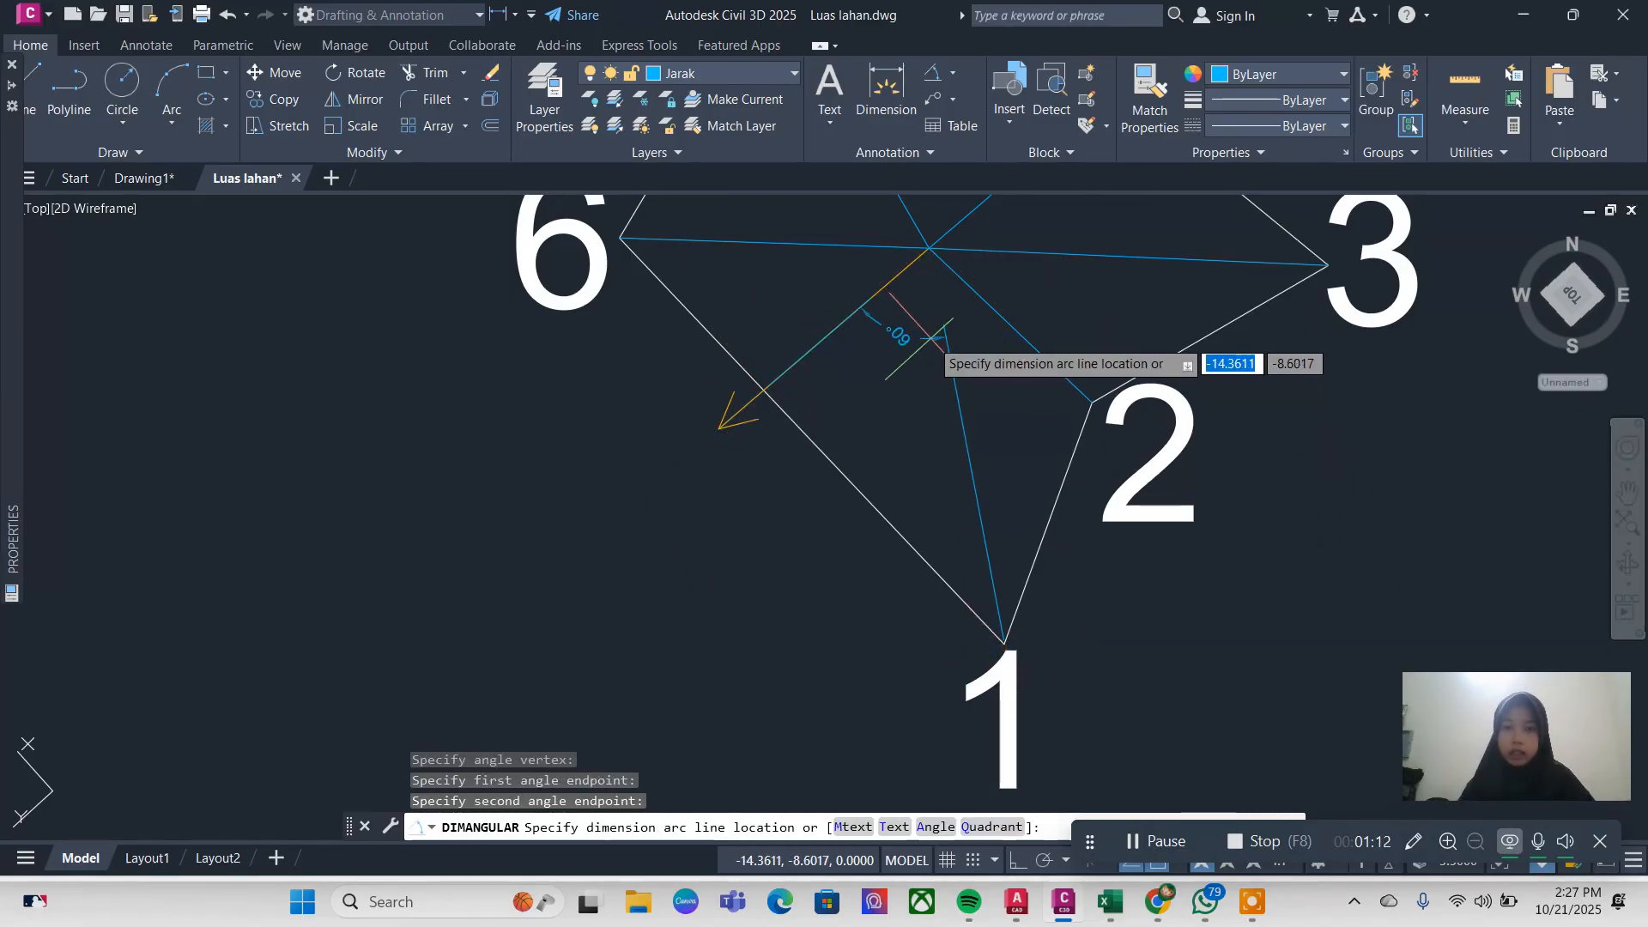
middle_click_drag(931, 344, 808, 633)
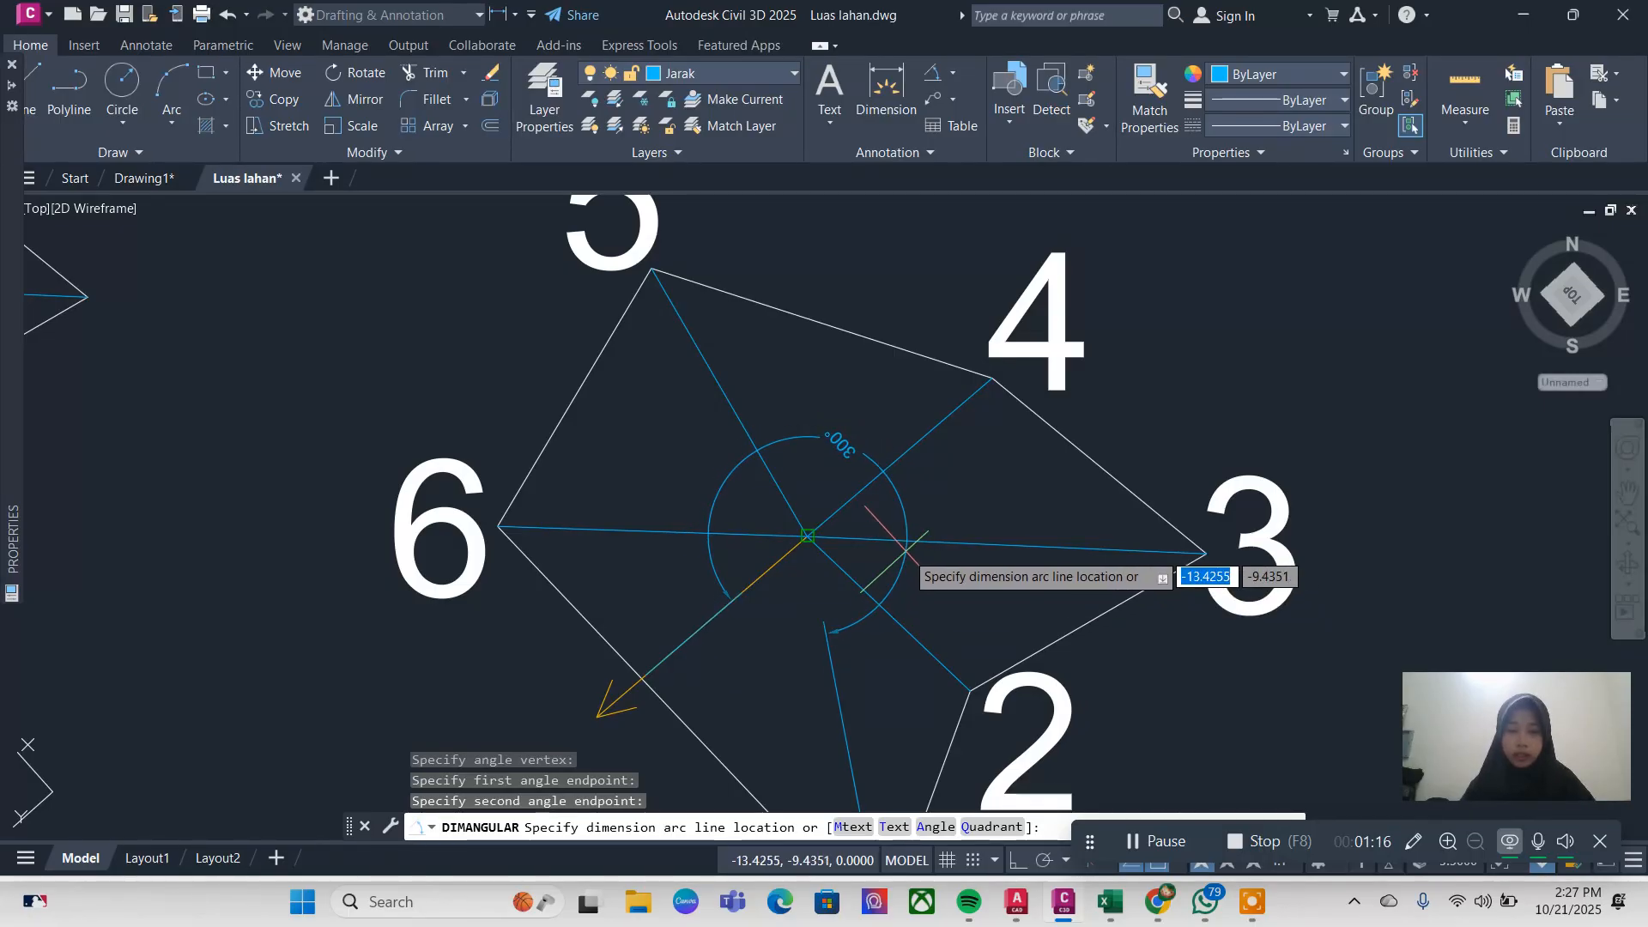
left_click(905, 551)
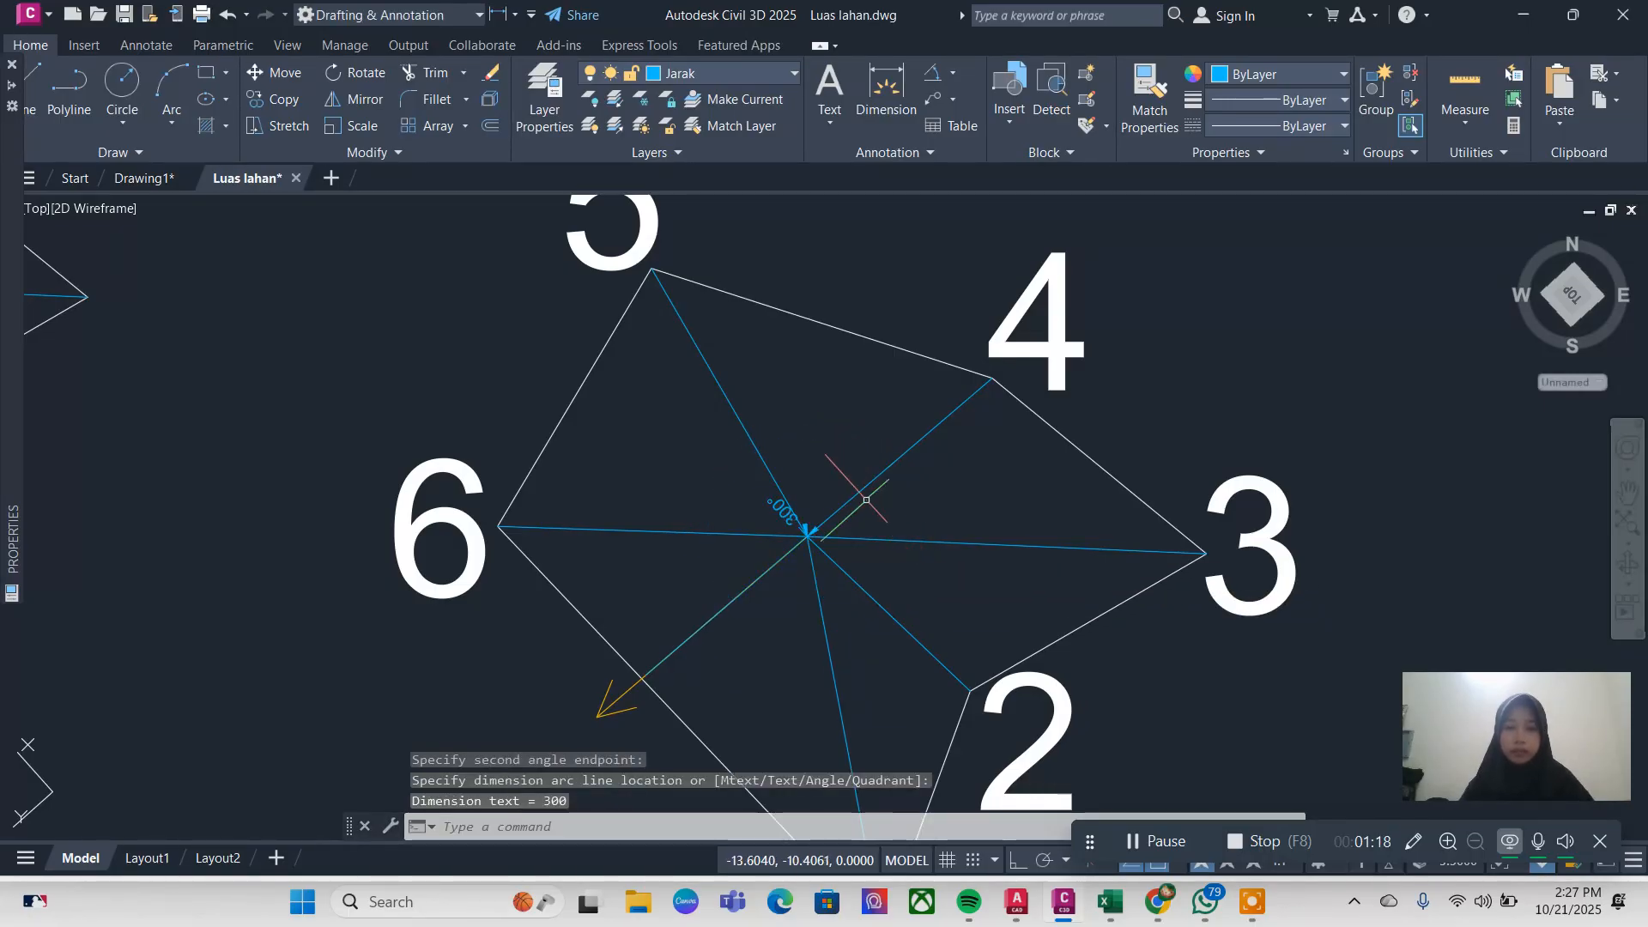
scroll(814, 539, "down", 3)
key("ctrl+z")
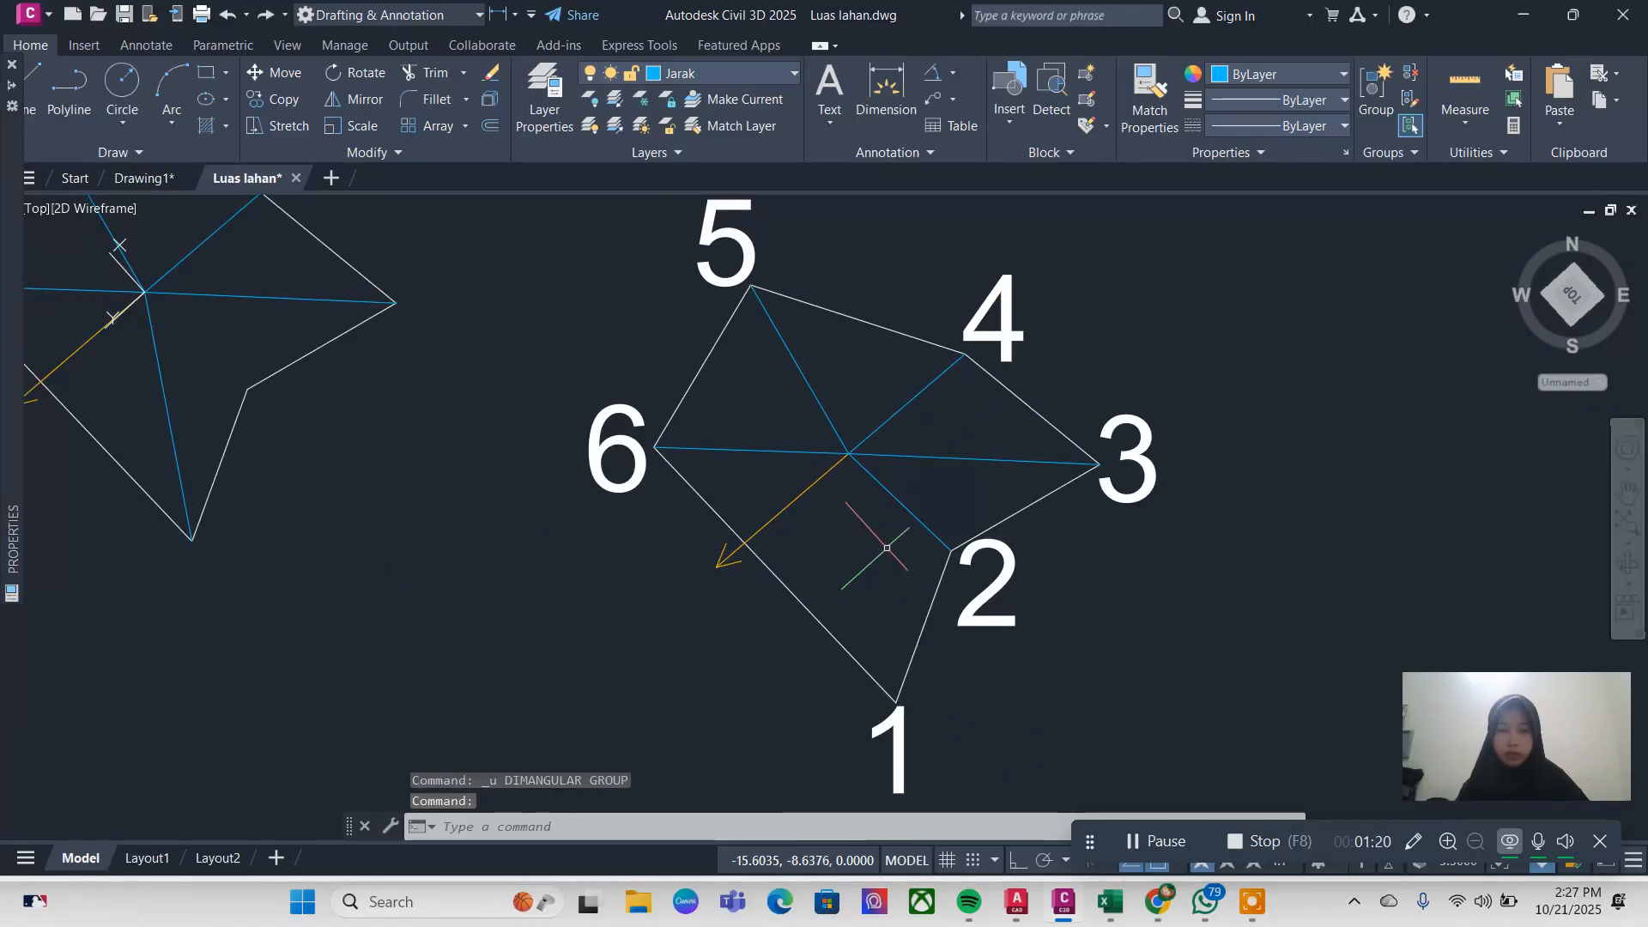
Step: Add an angular dimension at the centre point from the north arrow's boundary intersection to corner 1, placing the arc on the reflex side
scroll(809, 491, "up", 5)
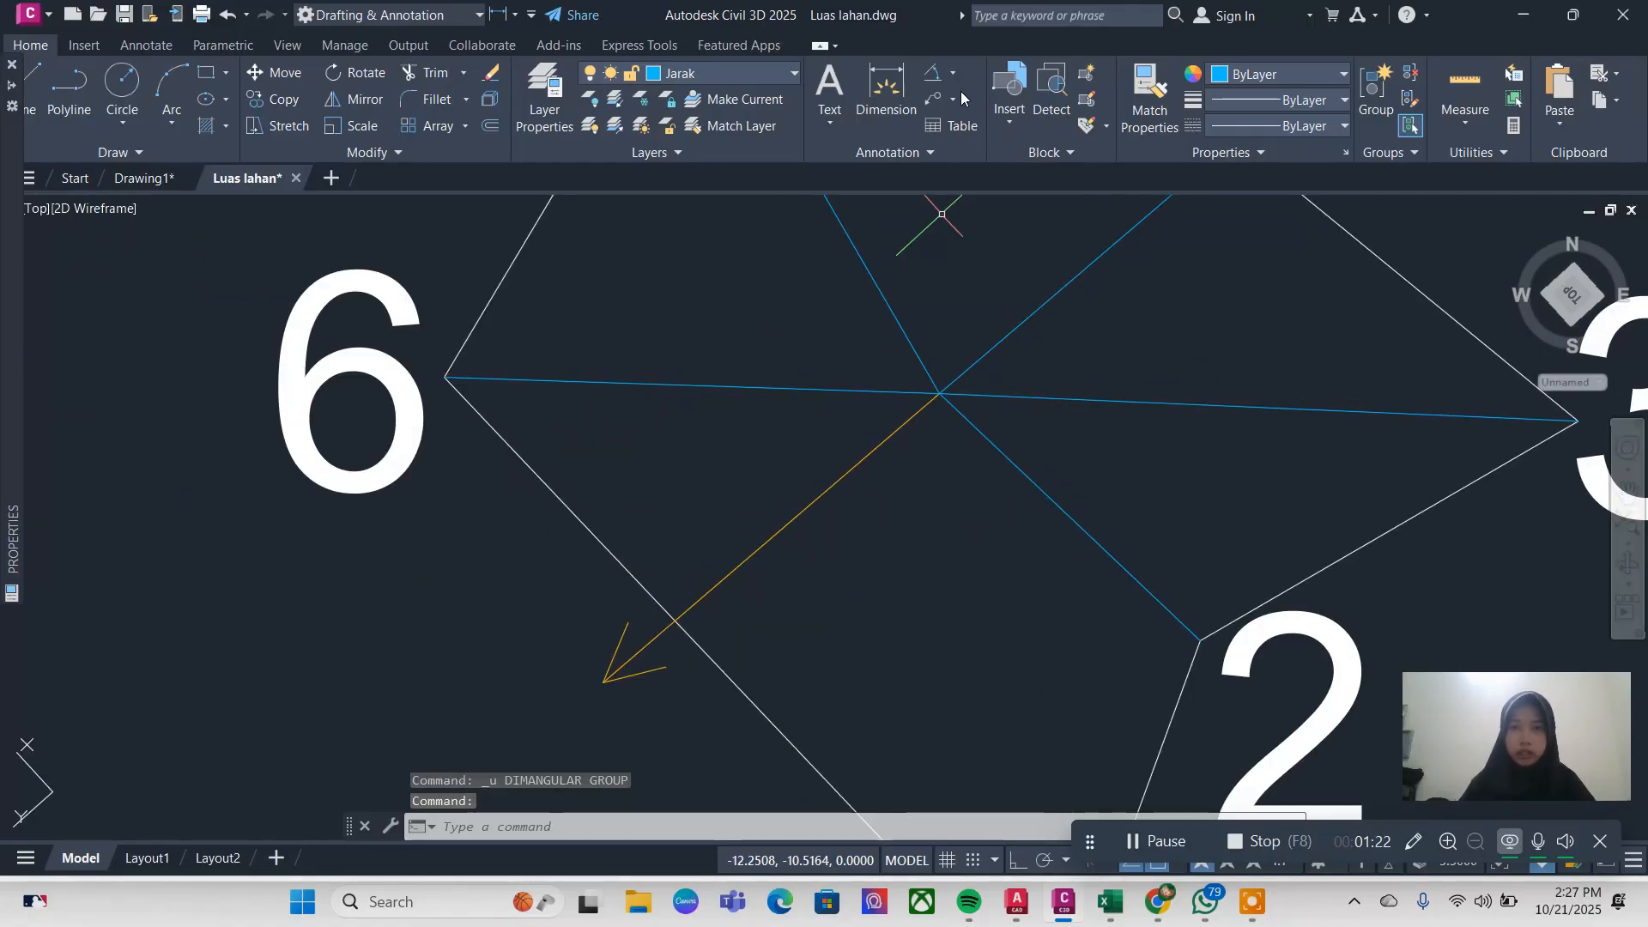
left_click(935, 77)
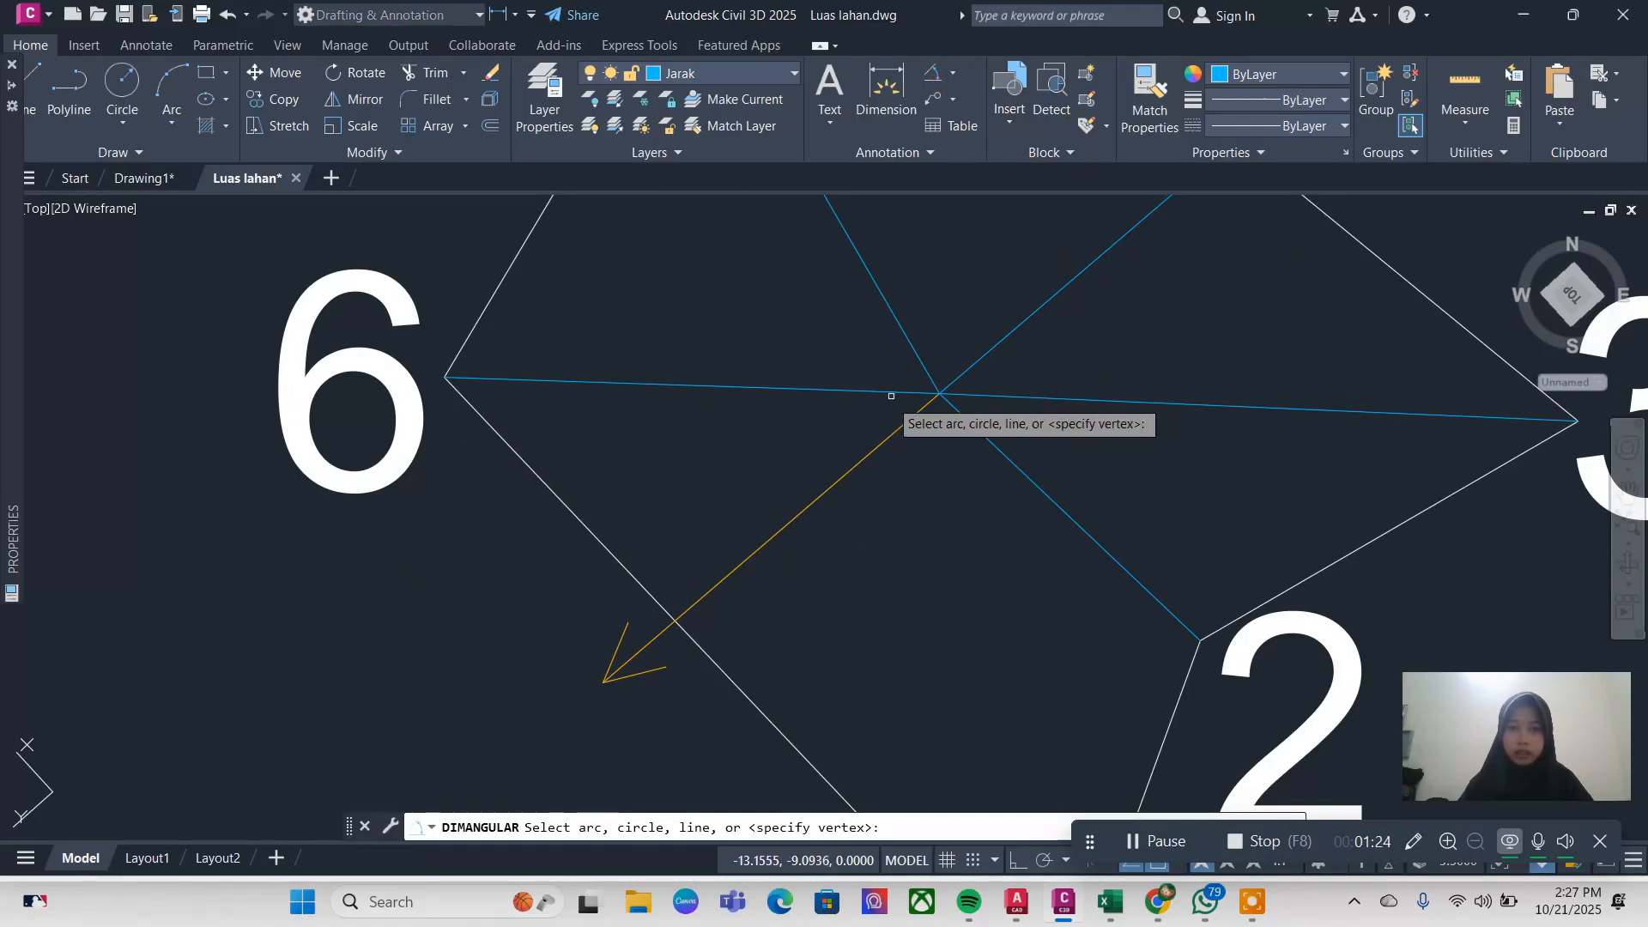
key("Return")
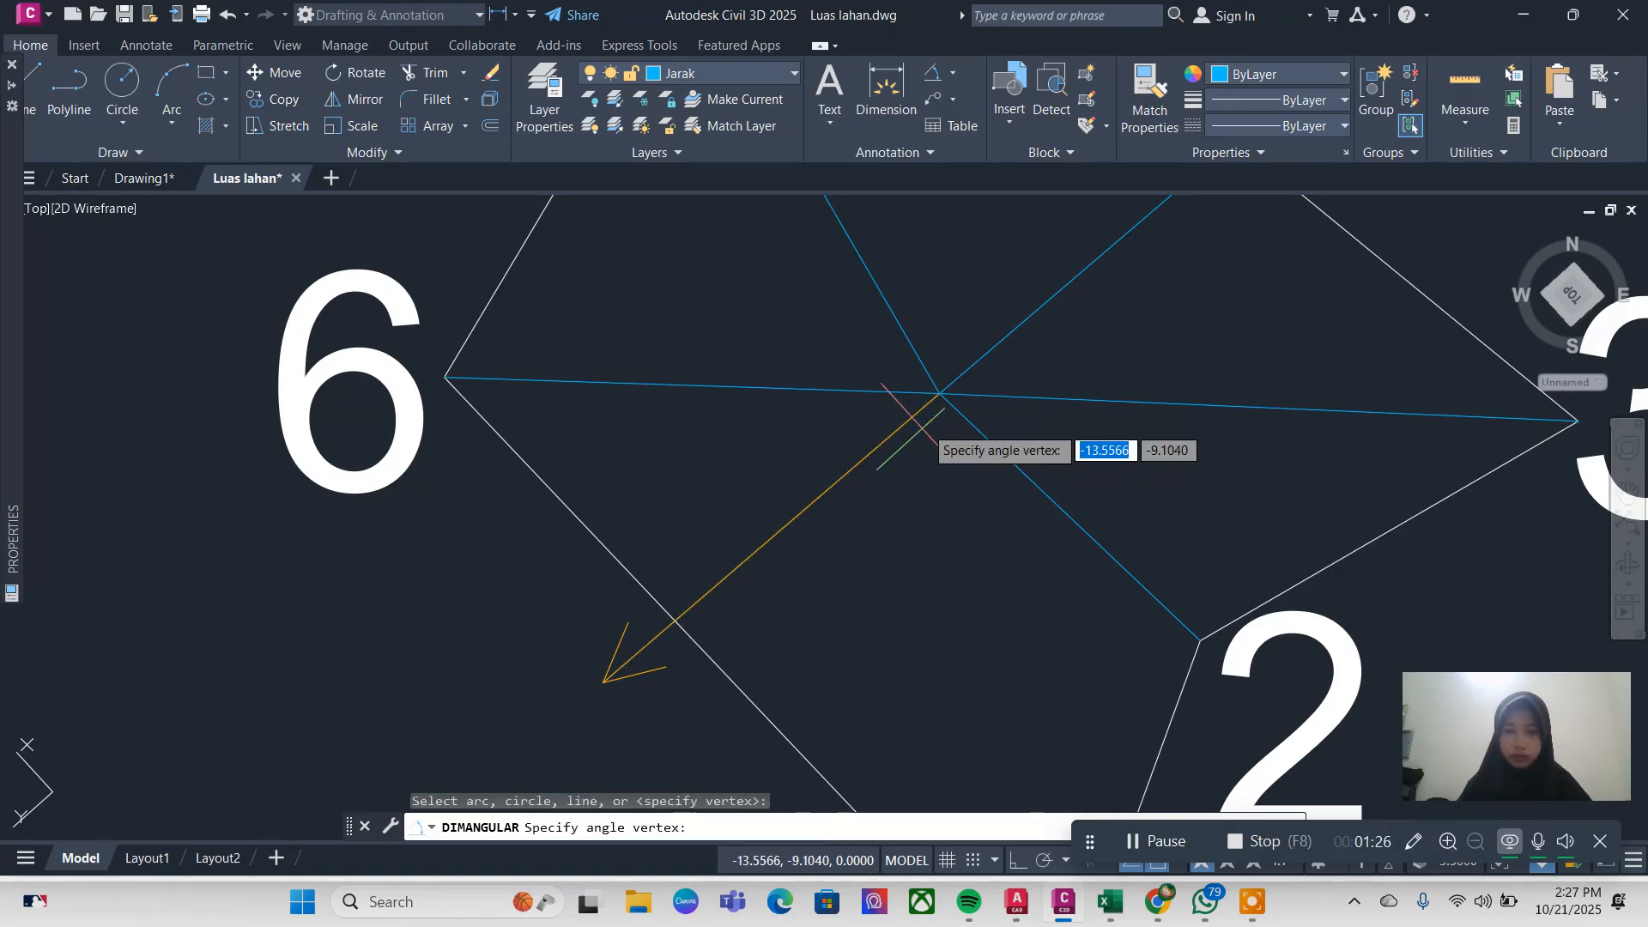
left_click(940, 394)
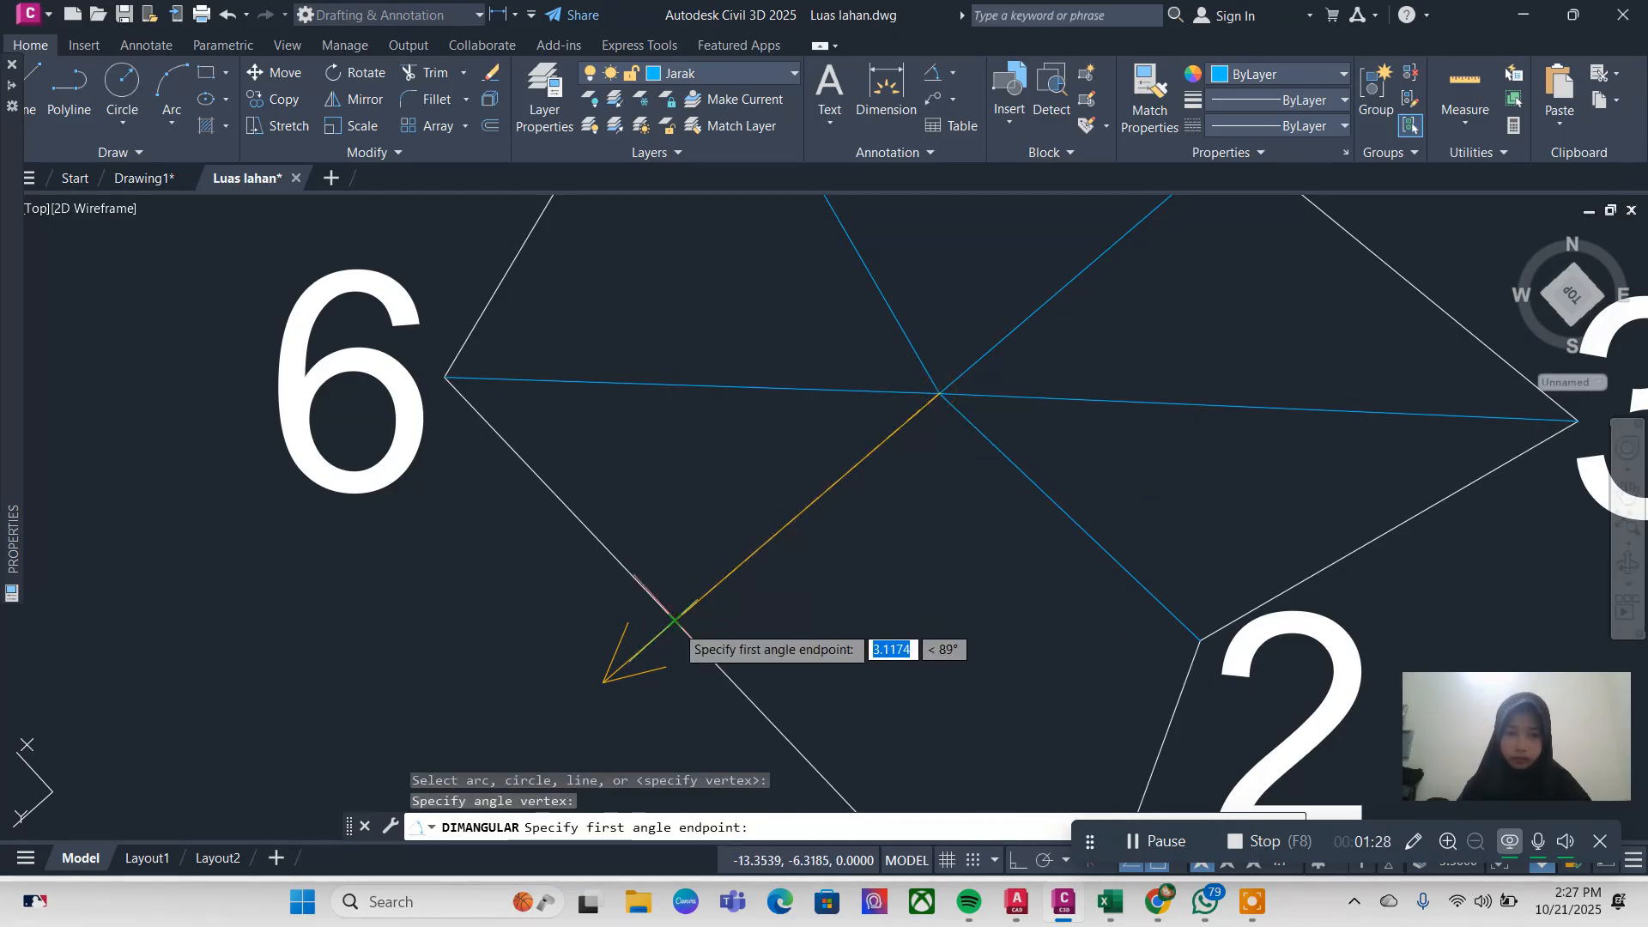
left_click(675, 621)
middle_click_drag(1060, 693, 892, 787)
left_click(937, 727)
left_click(990, 414)
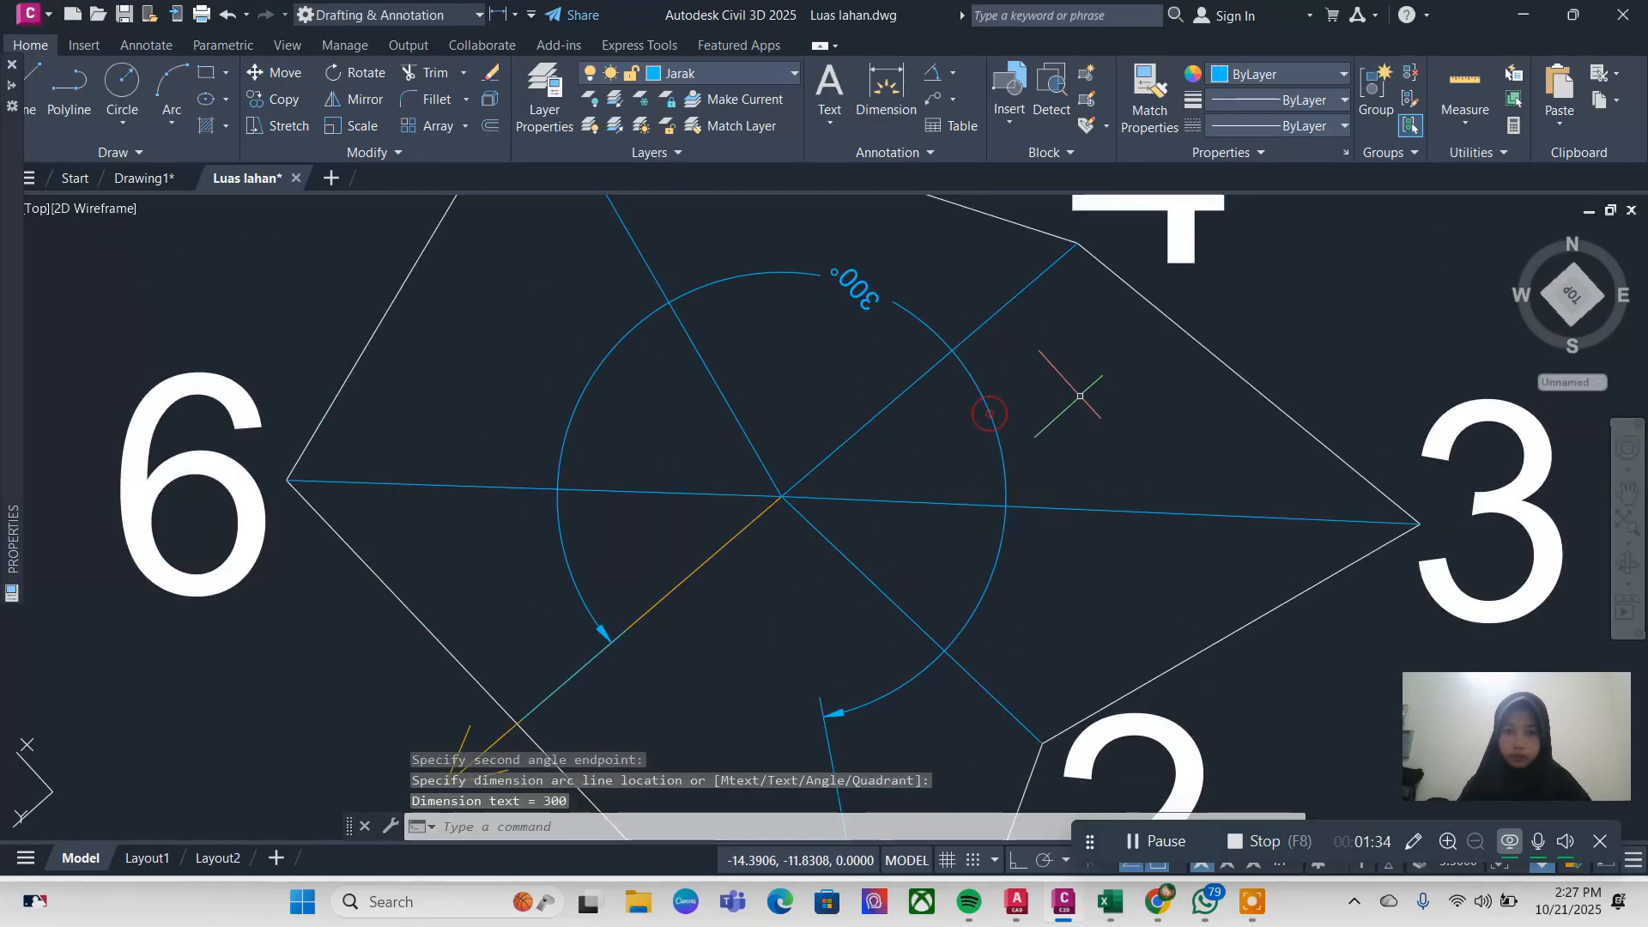
Step: Assign the angular dimension for corner 1 to the Sudut Azimuth layer
scroll(906, 455, "down", 3)
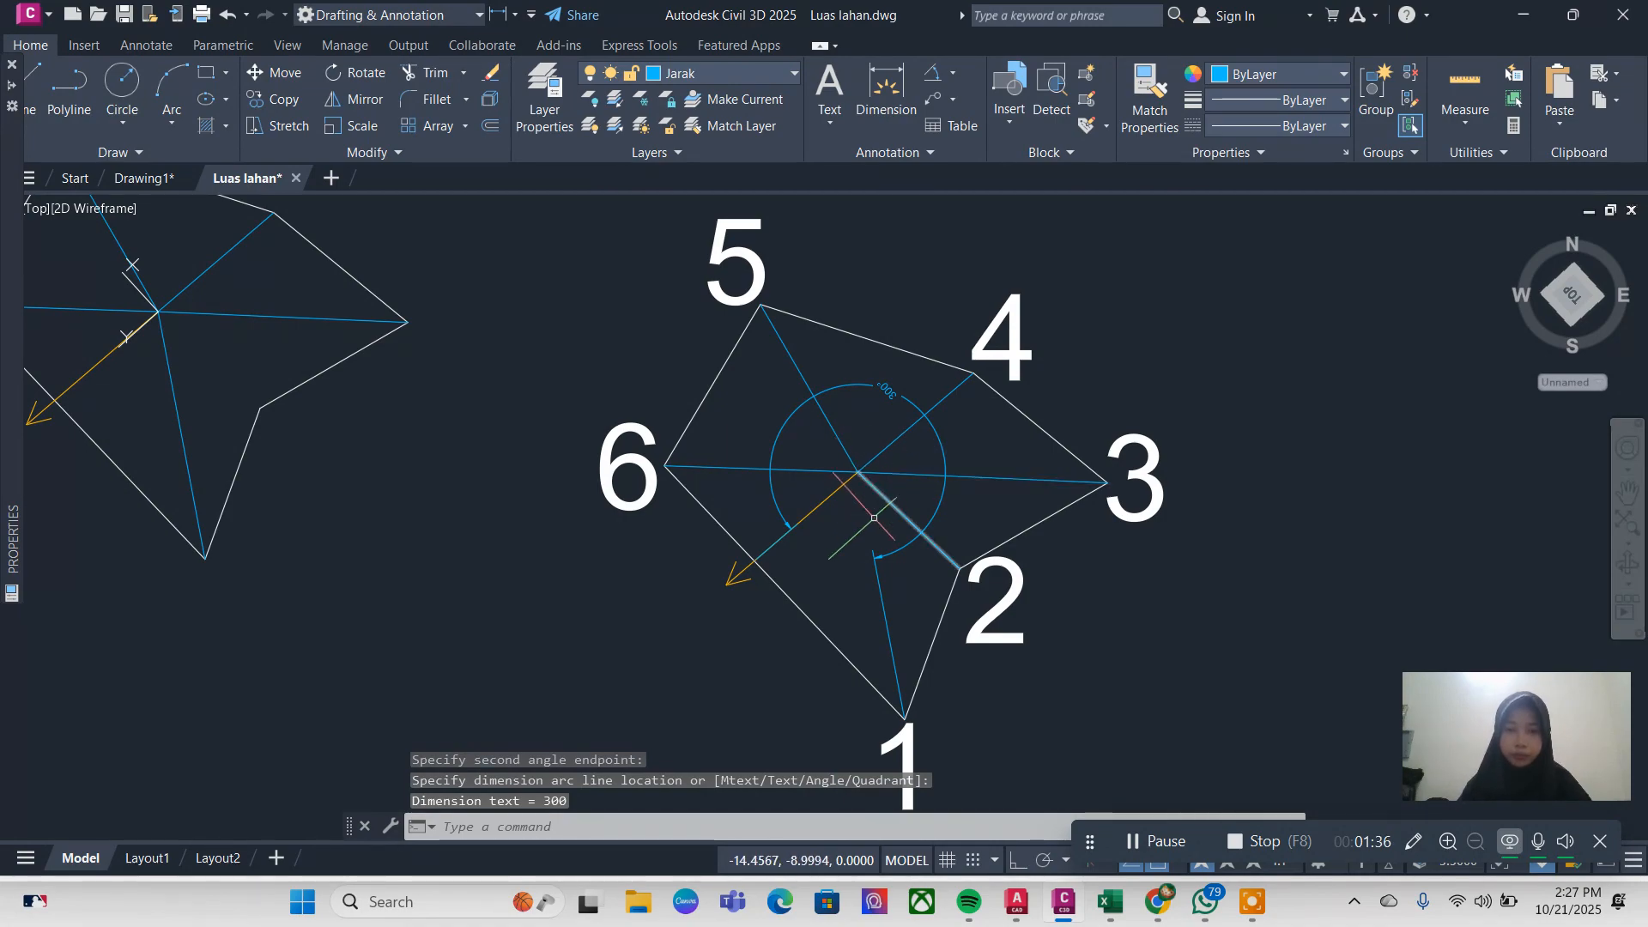
scroll(954, 421, "up", 2)
left_click(916, 461)
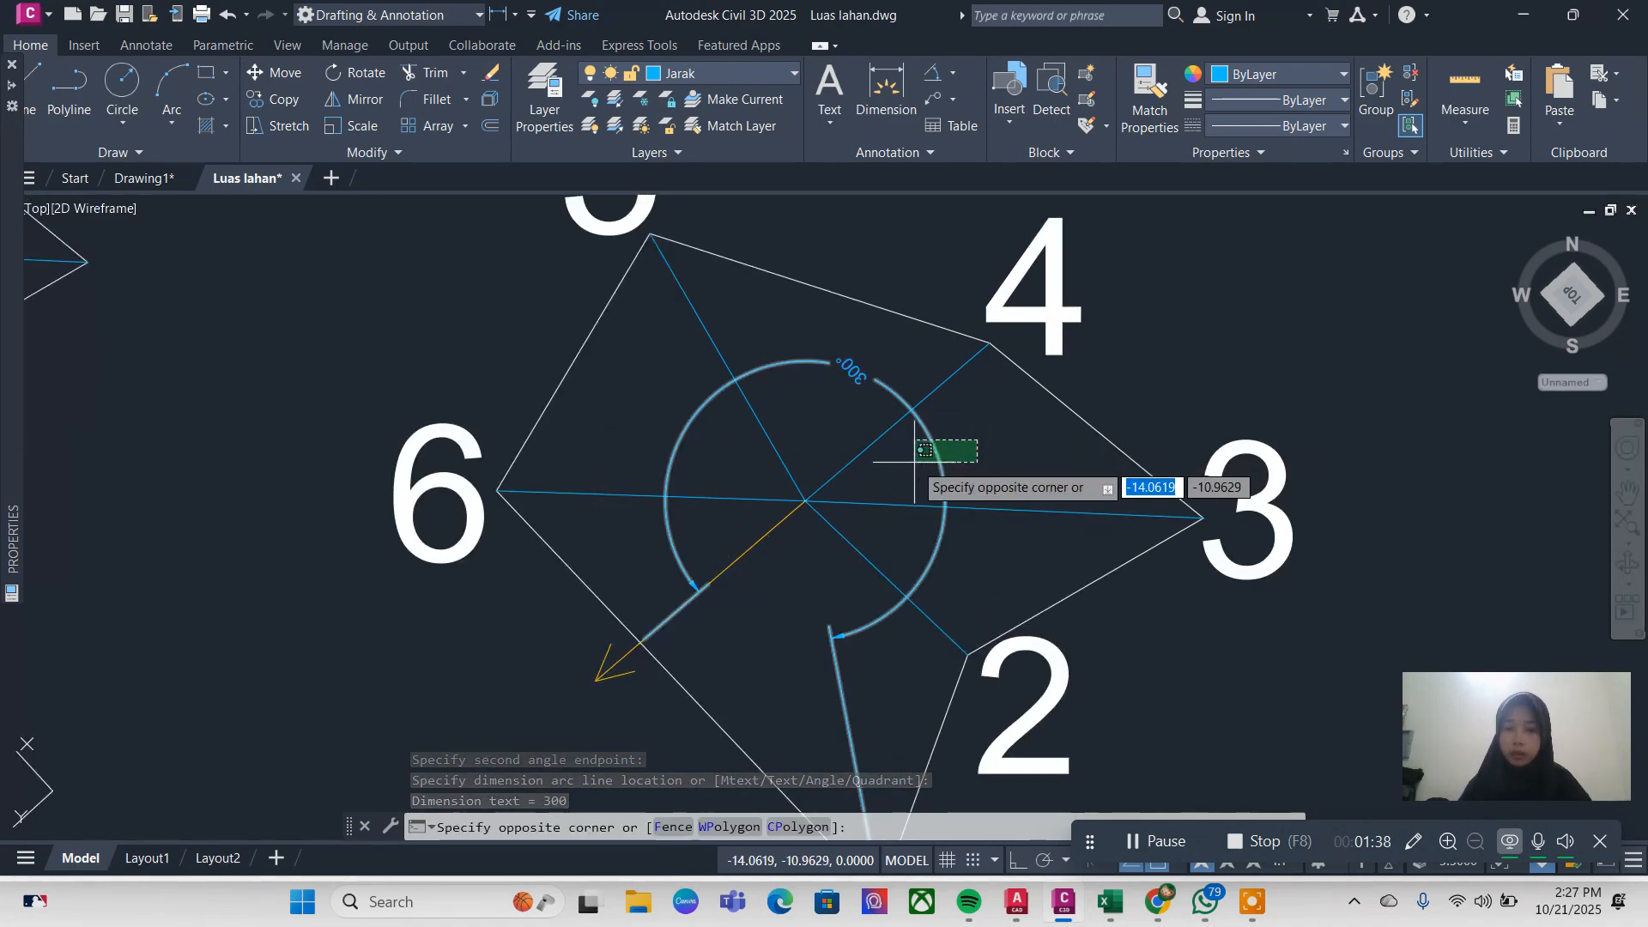
left_click(914, 462)
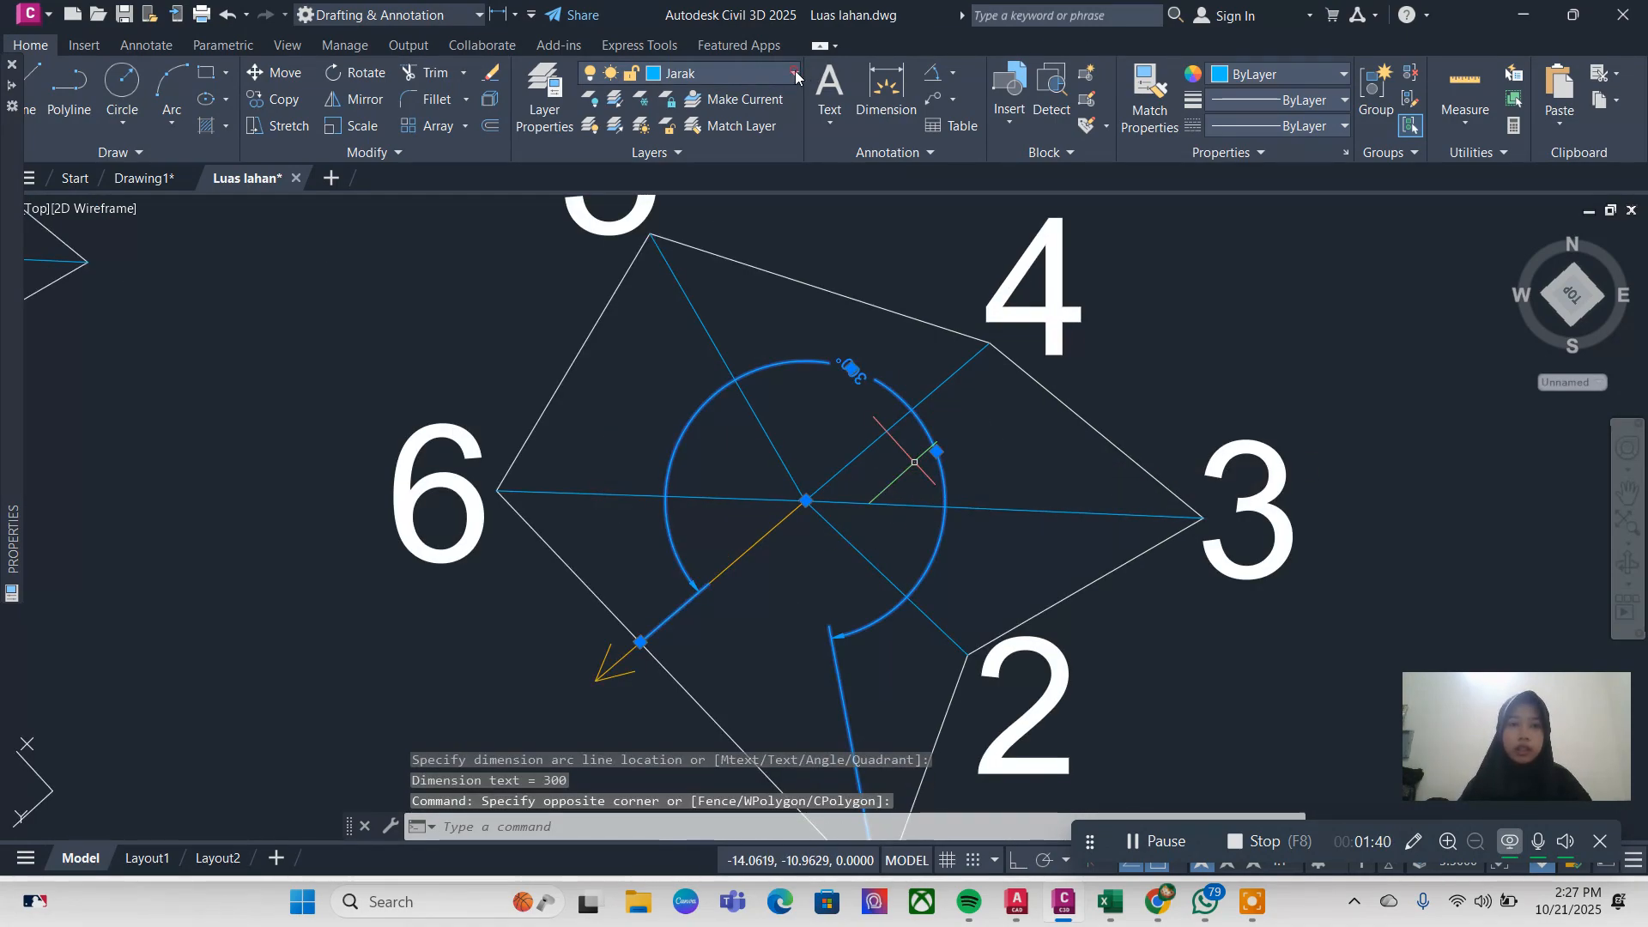
left_click(798, 74)
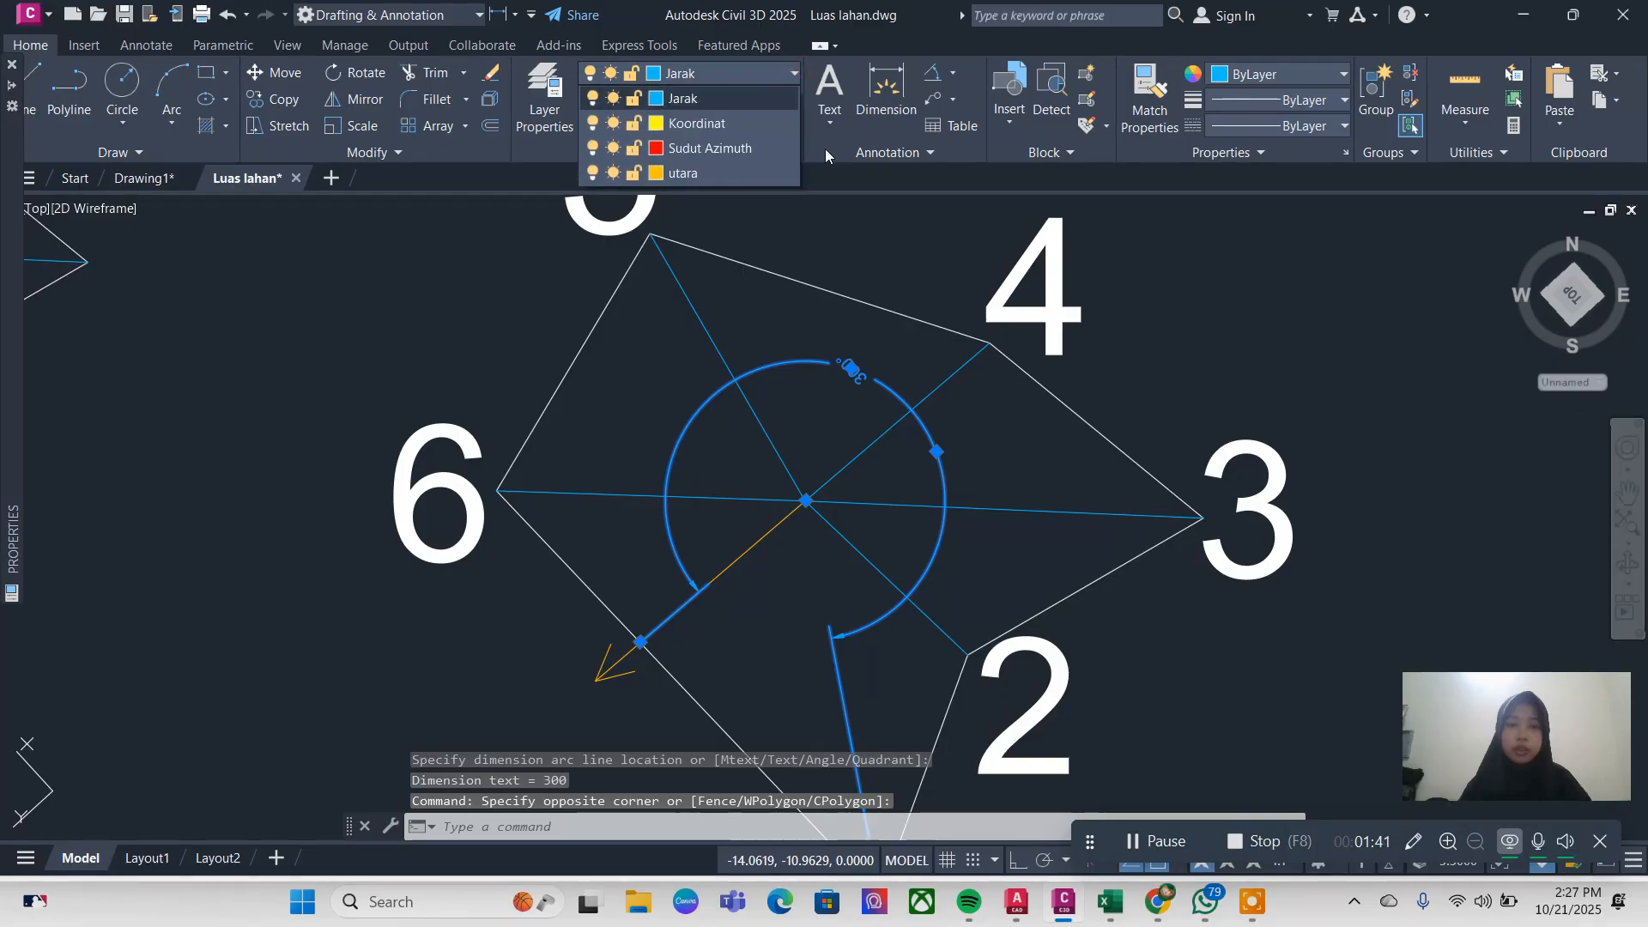
left_click(755, 149)
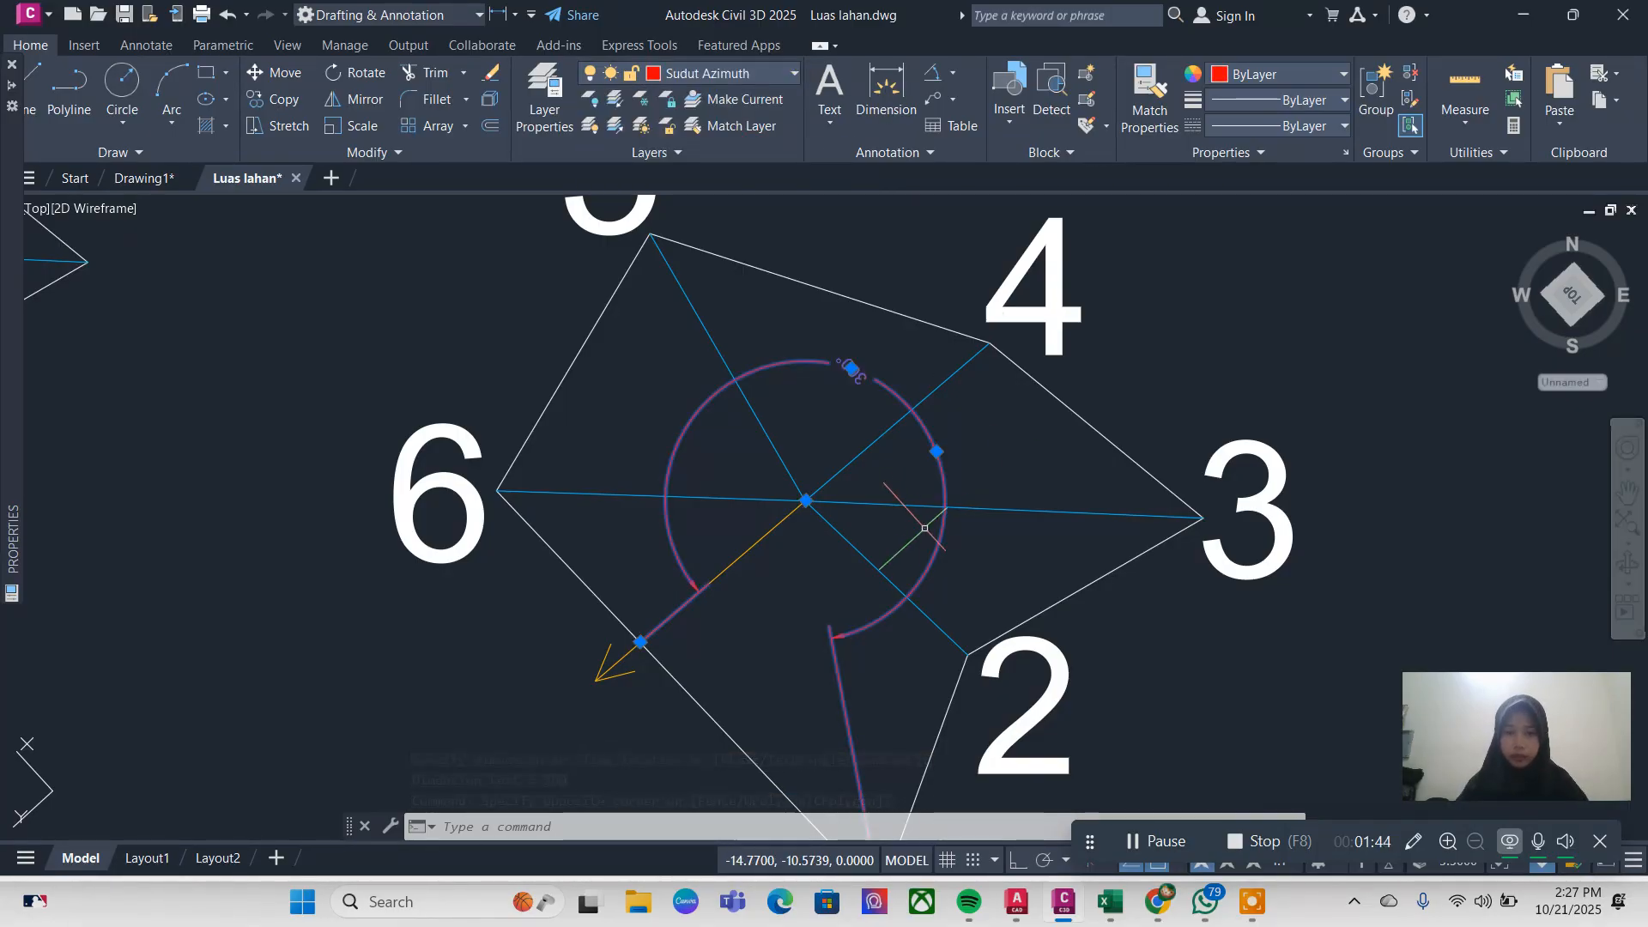
Step: Add a reflex angular dimension at the centre from the north arrow's boundary intersection to corner 2, with its arc outside the first one
mouse_move(865, 539)
middle_mouse_down()
mouse_move(861, 395)
mouse_move(799, 392)
mouse_move(799, 480)
middle_mouse_up()
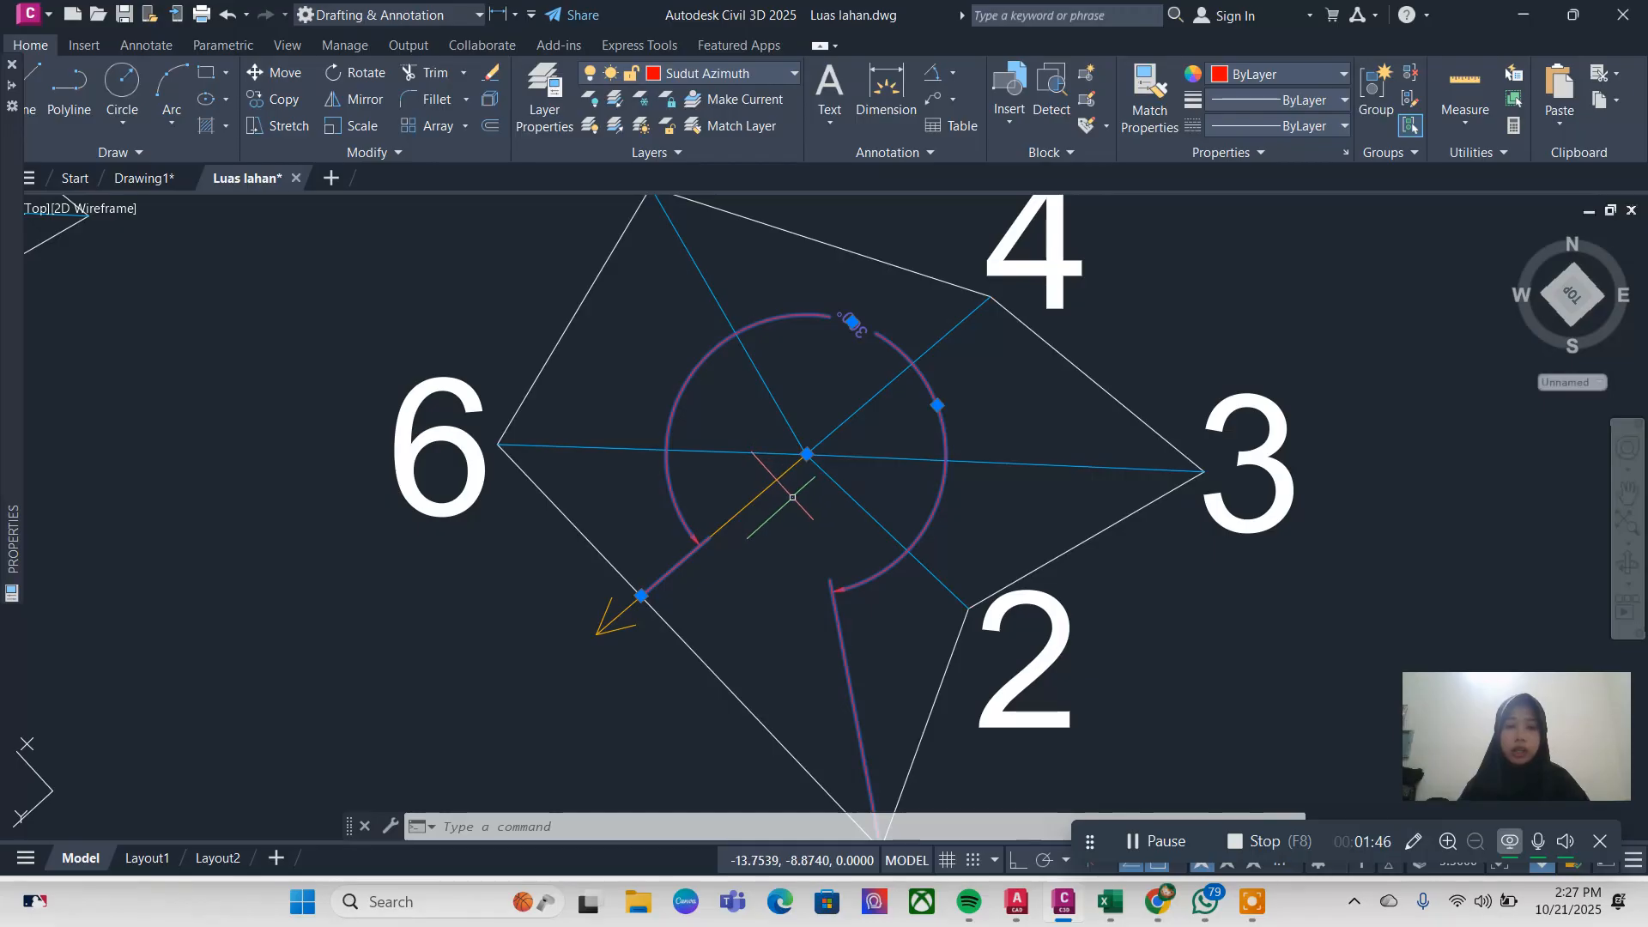
key("Return")
scroll(795, 463, "up", 4)
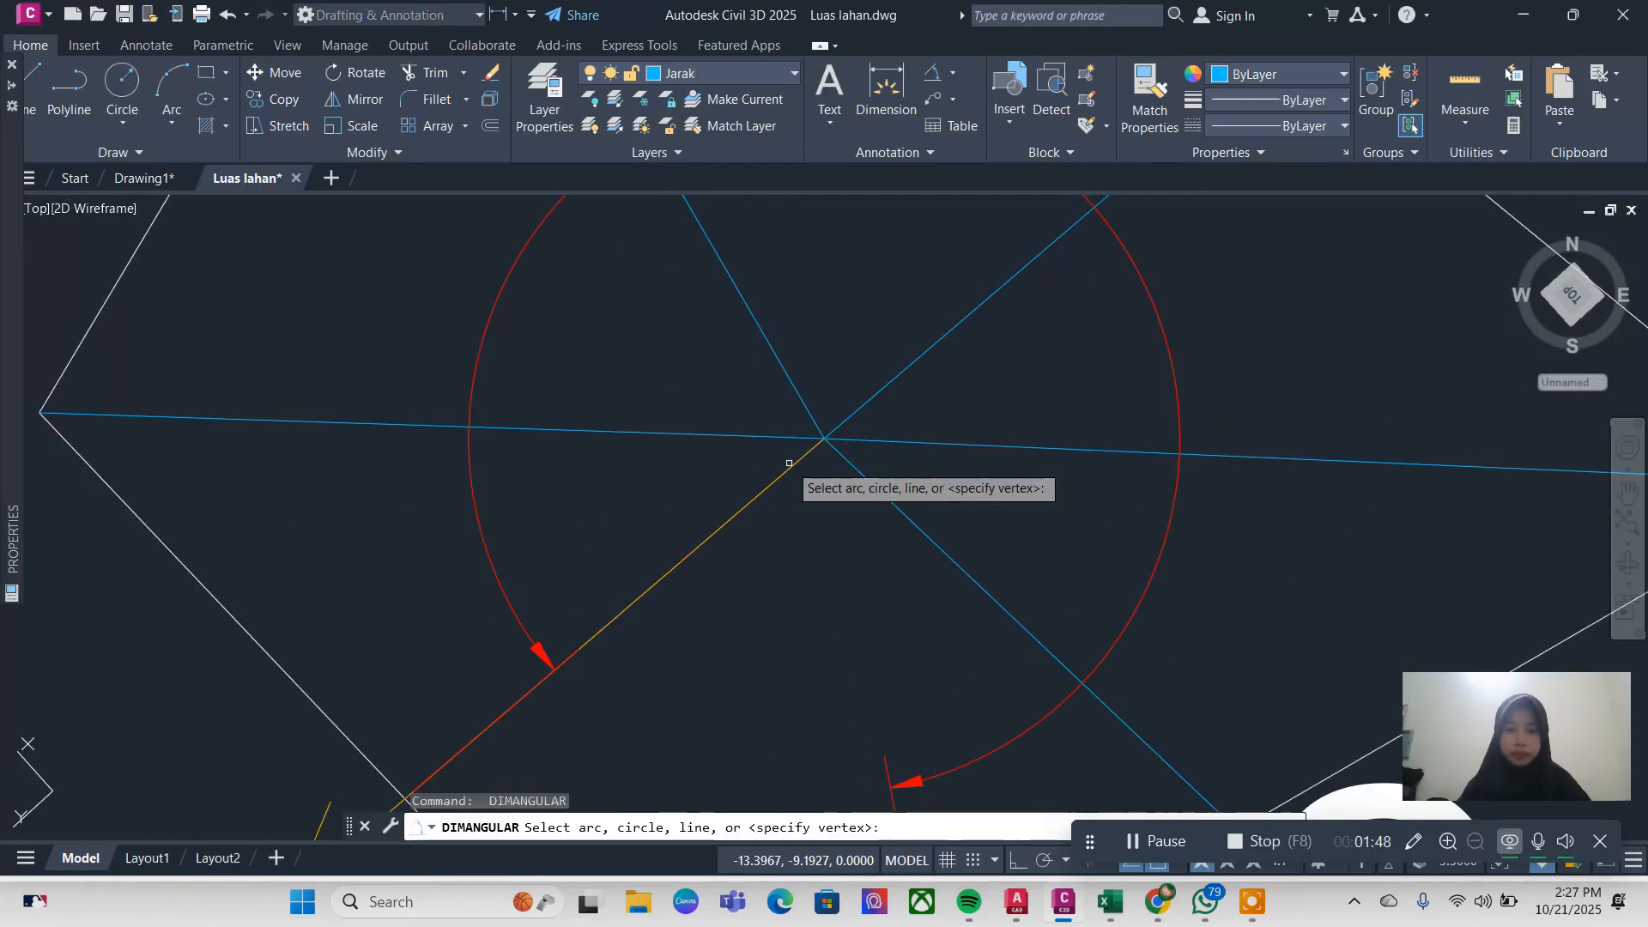
key("Return")
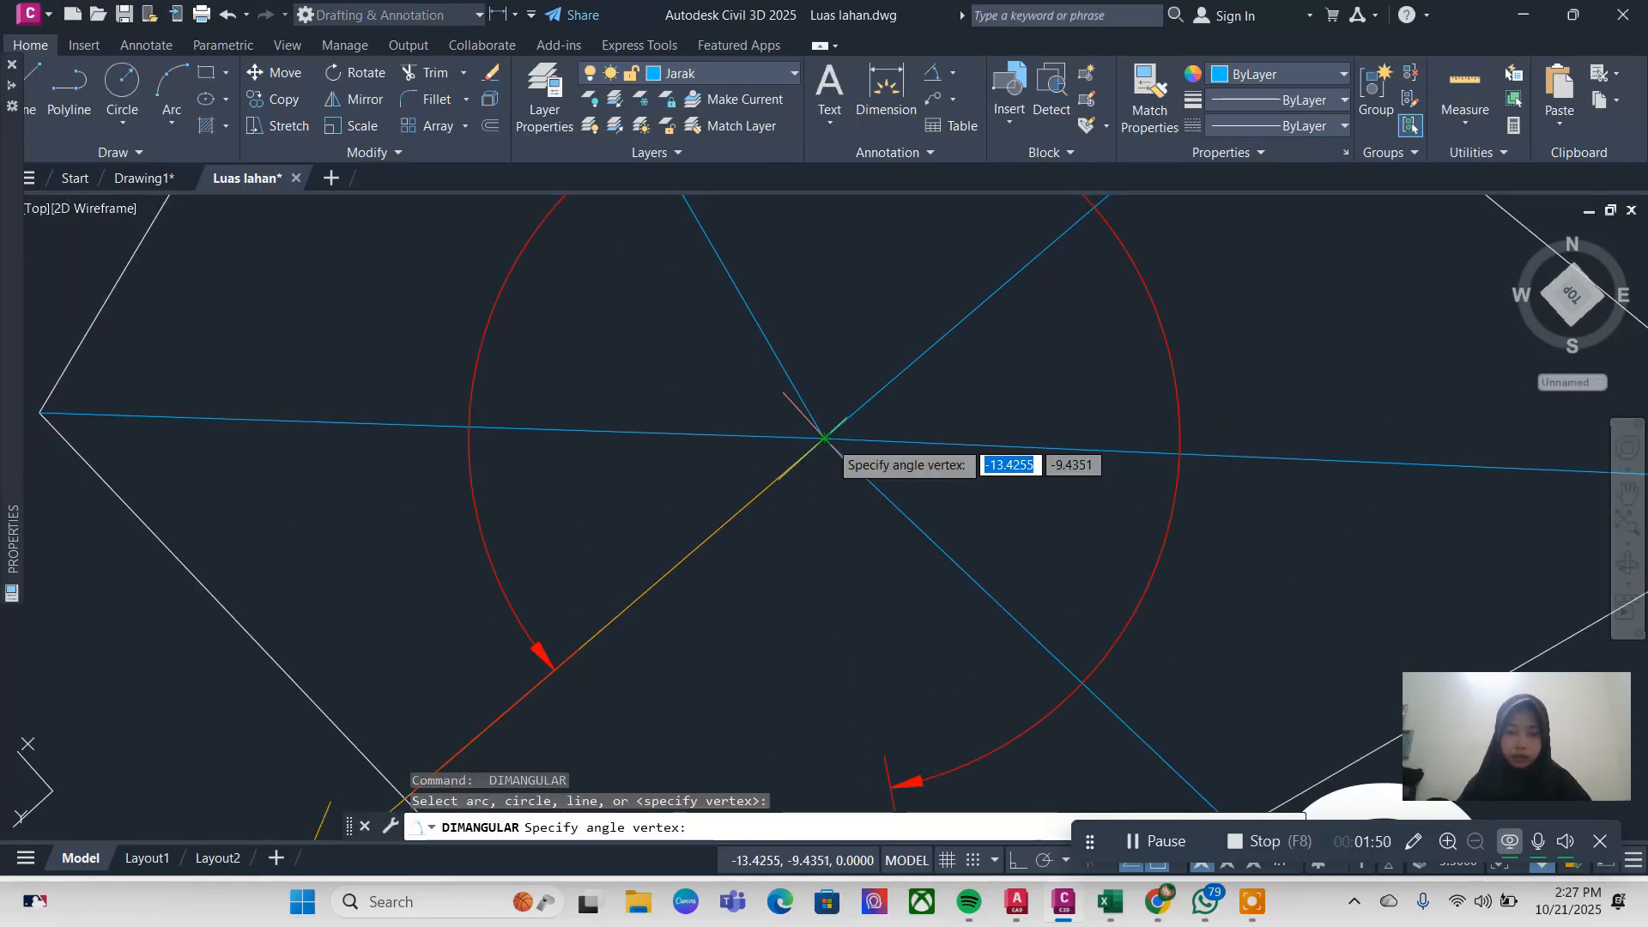
left_click(822, 440)
mouse_move(717, 478)
middle_mouse_down()
mouse_move(975, 283)
mouse_move(977, 238)
middle_mouse_up()
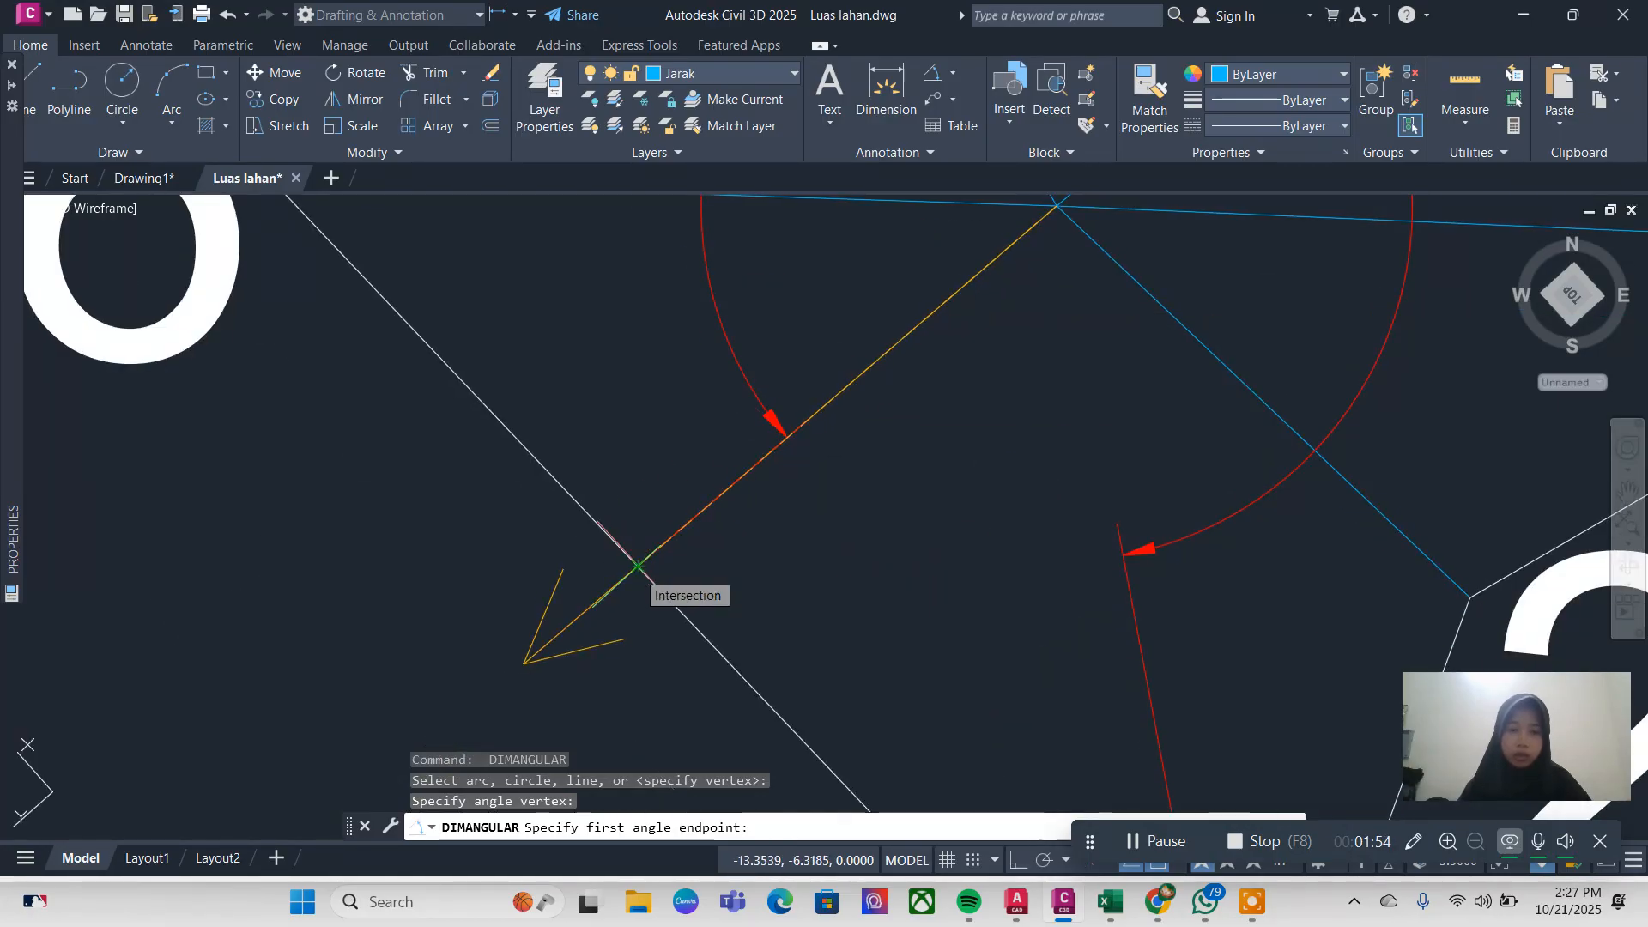
left_click(637, 566)
scroll(640, 571, "down", 5)
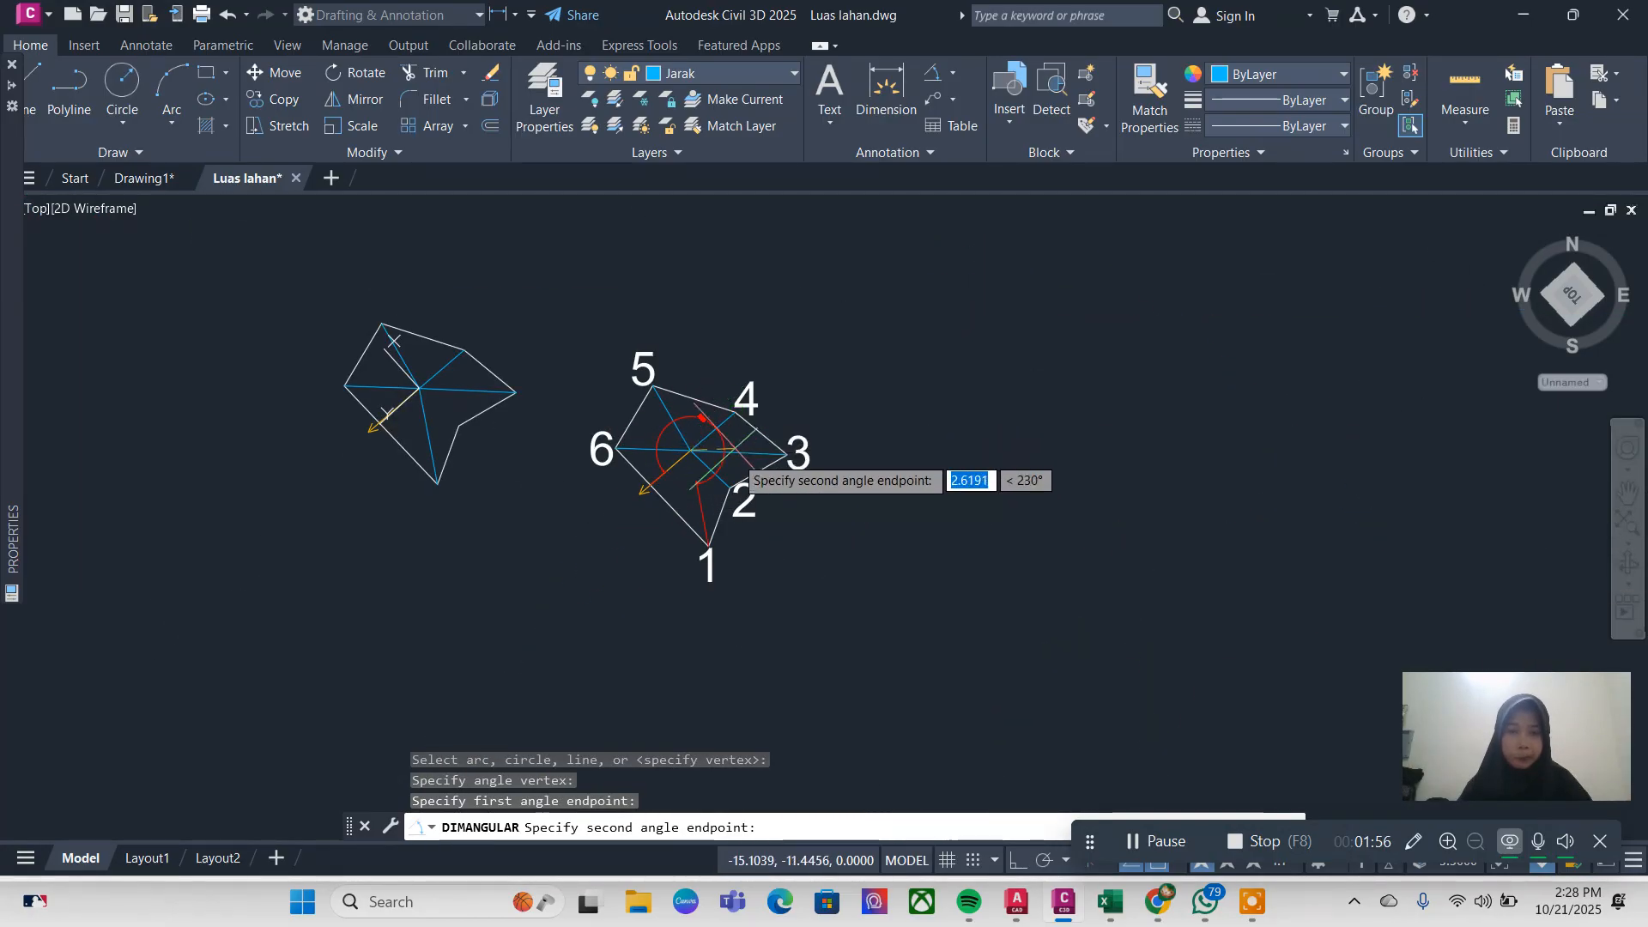
scroll(728, 478, "up", 5)
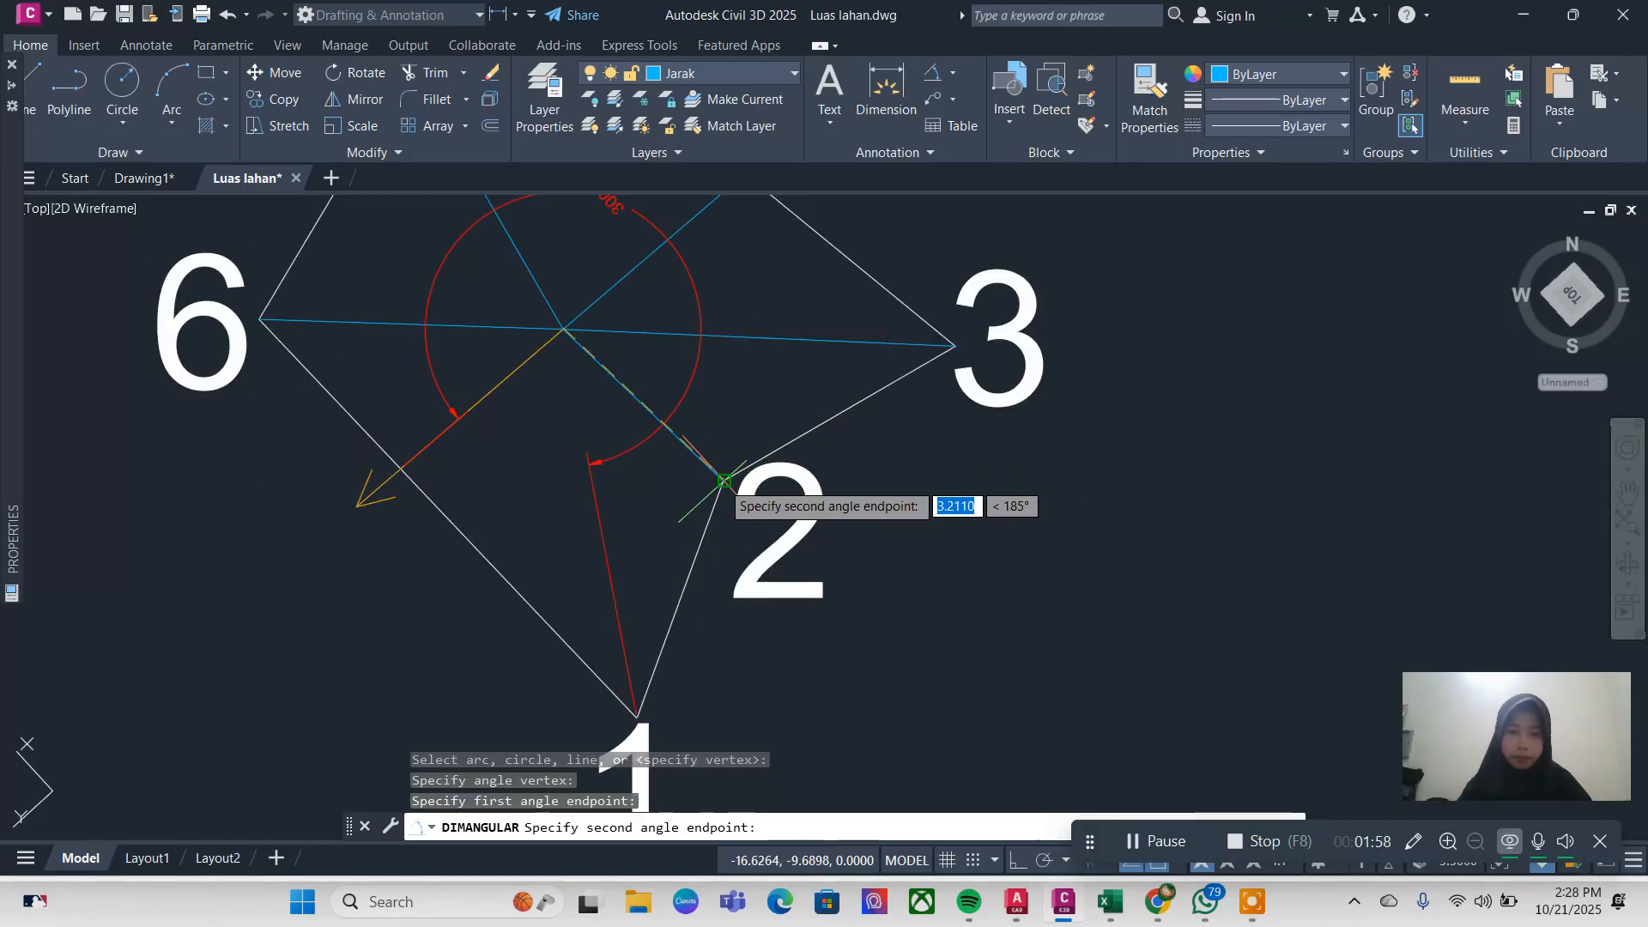
left_click(724, 481)
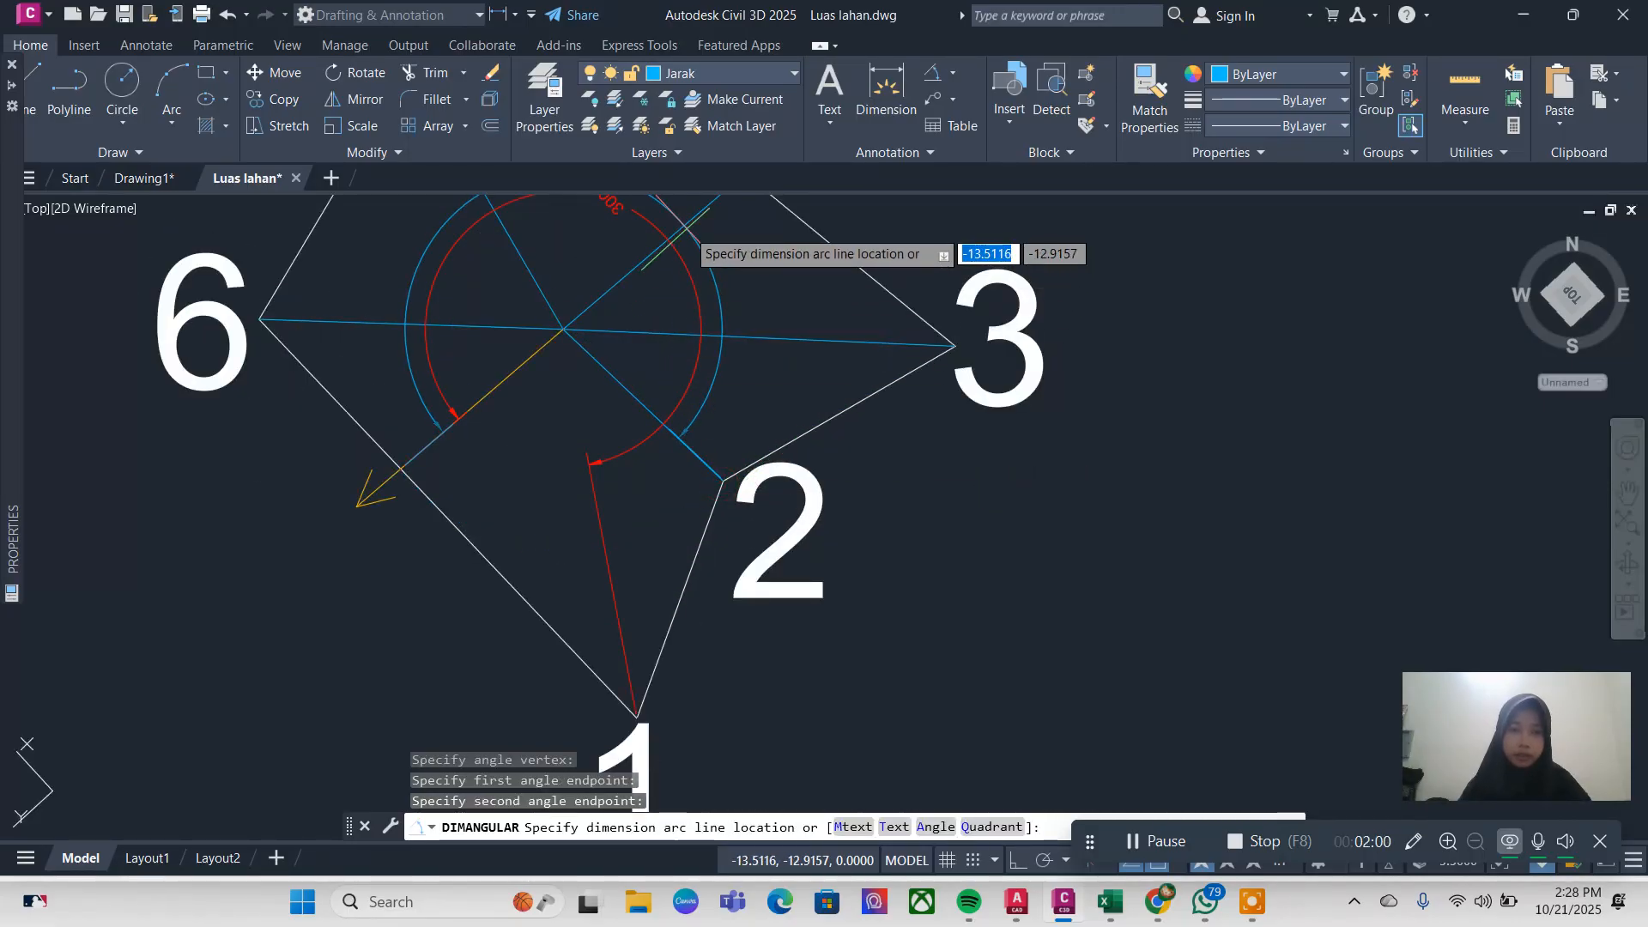
middle_click_drag(699, 244, 708, 404)
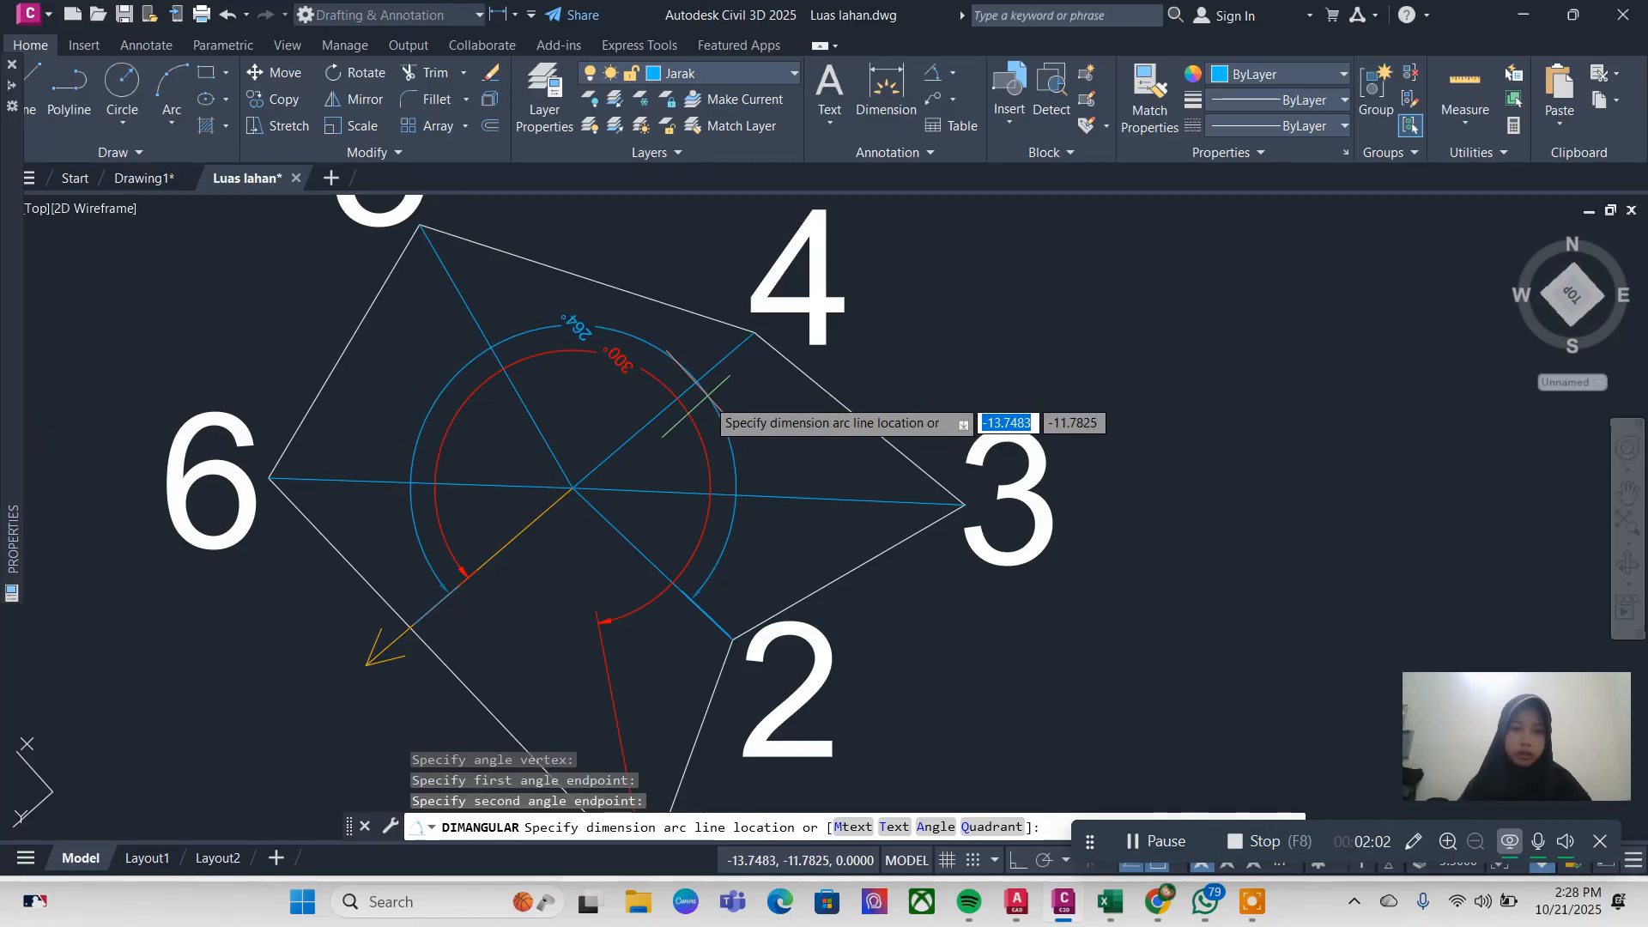
left_click(712, 405)
Step: Assign the angular dimension for corner 2 to the Sudut Azimuth layer
scroll(566, 326, "up", 3)
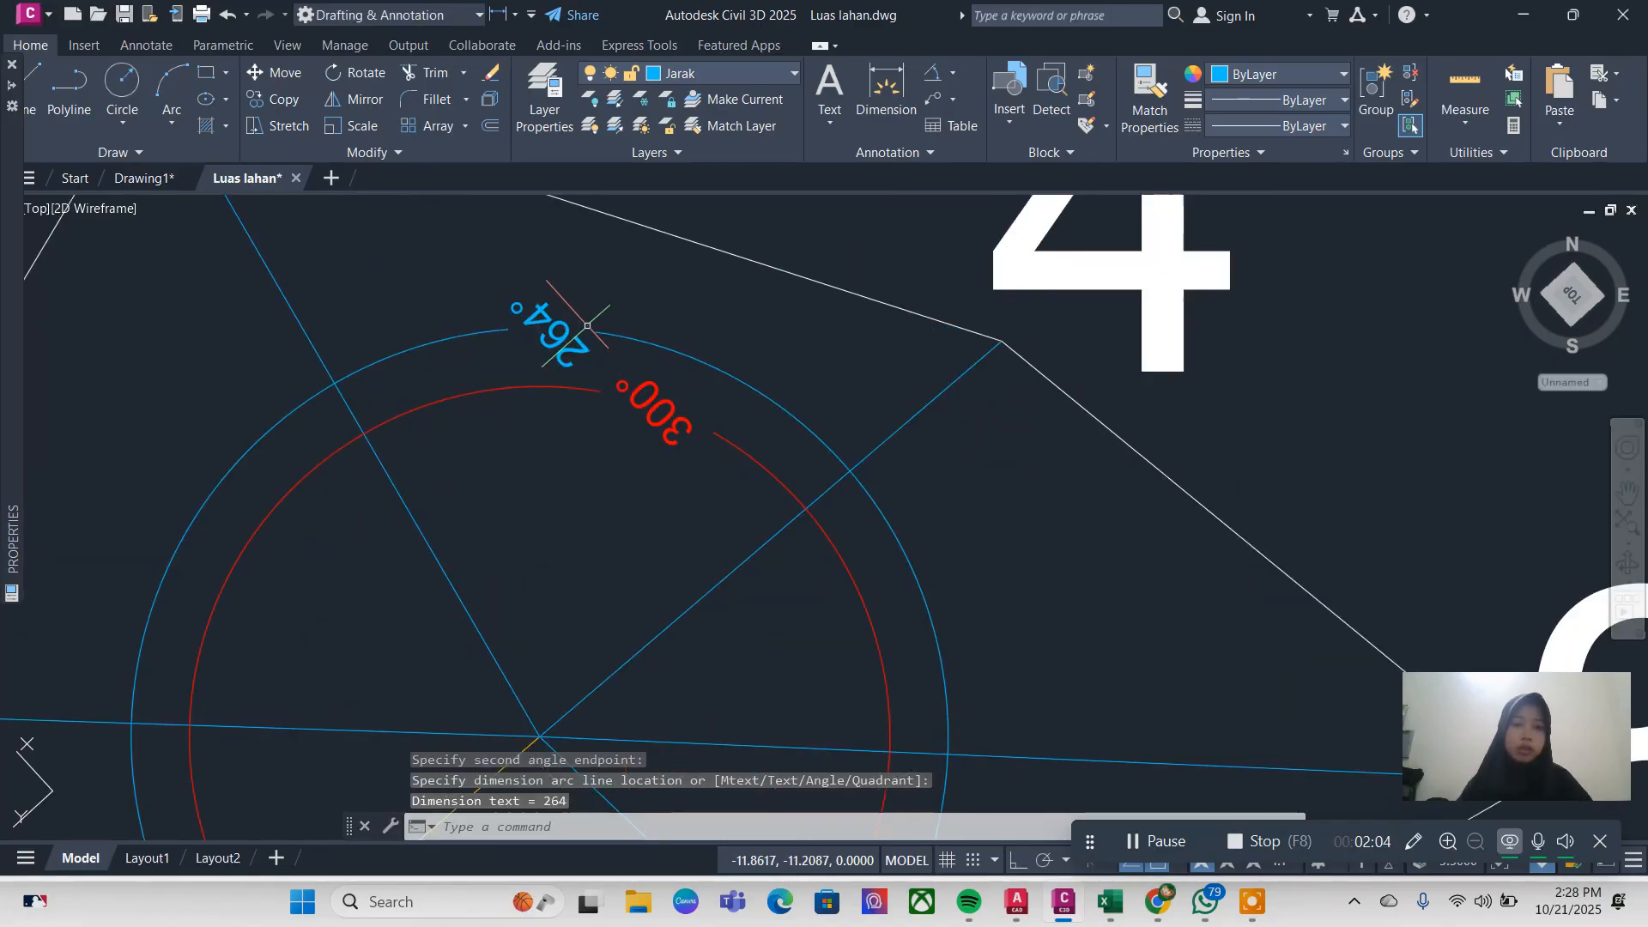
left_click(591, 305)
left_click(550, 348)
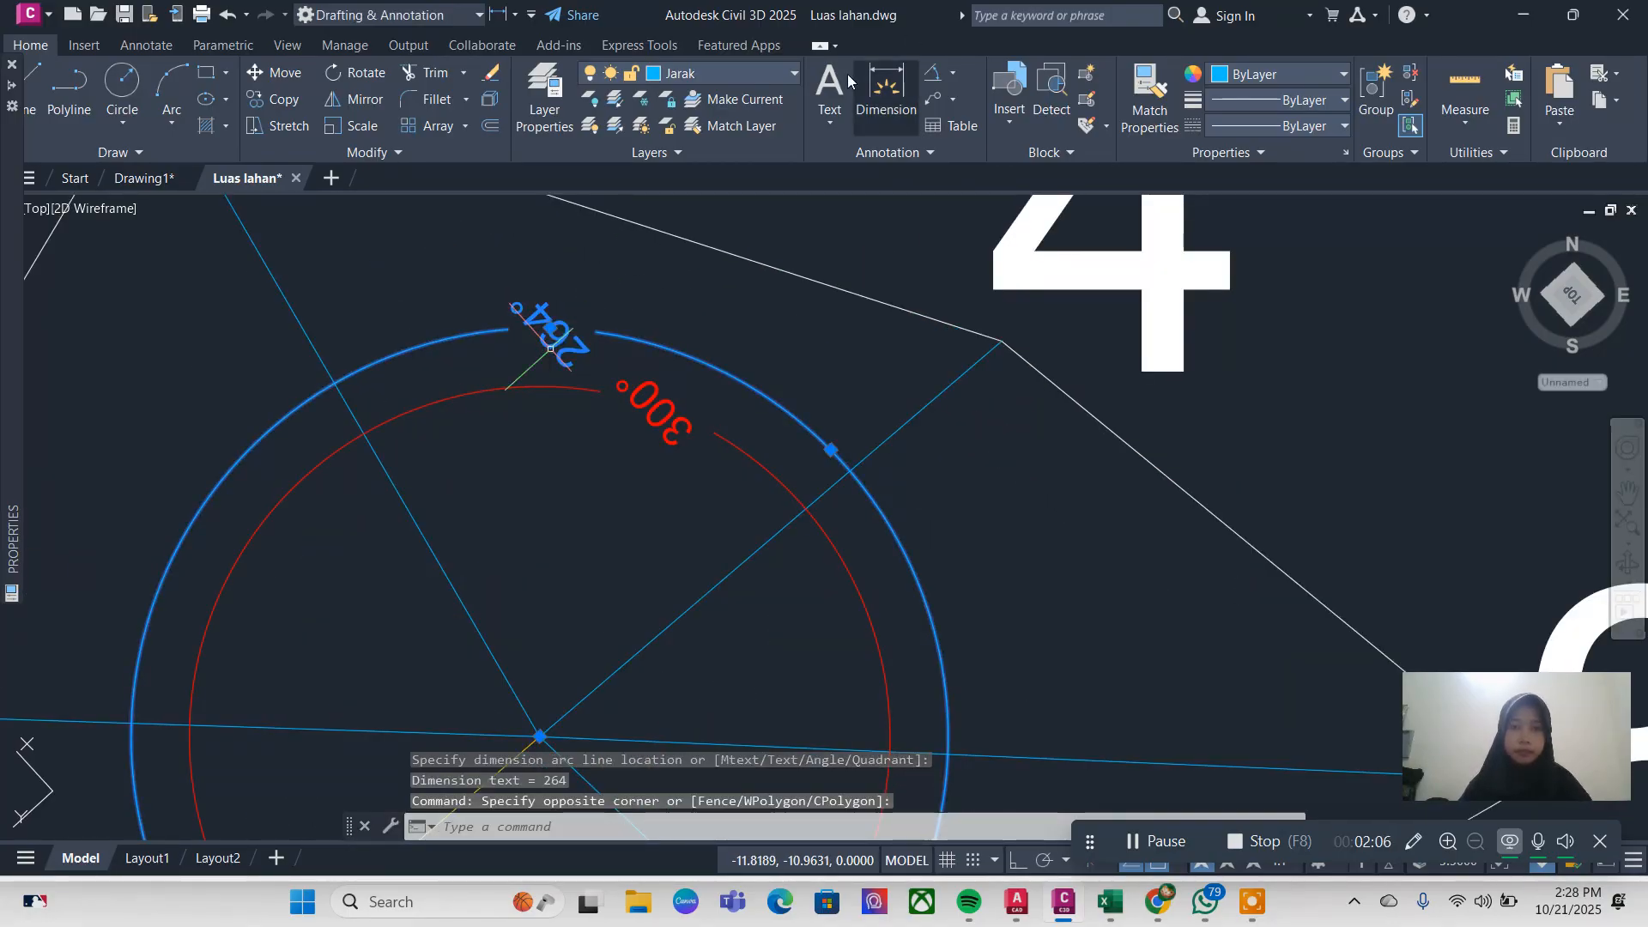
left_click(721, 74)
left_click(711, 148)
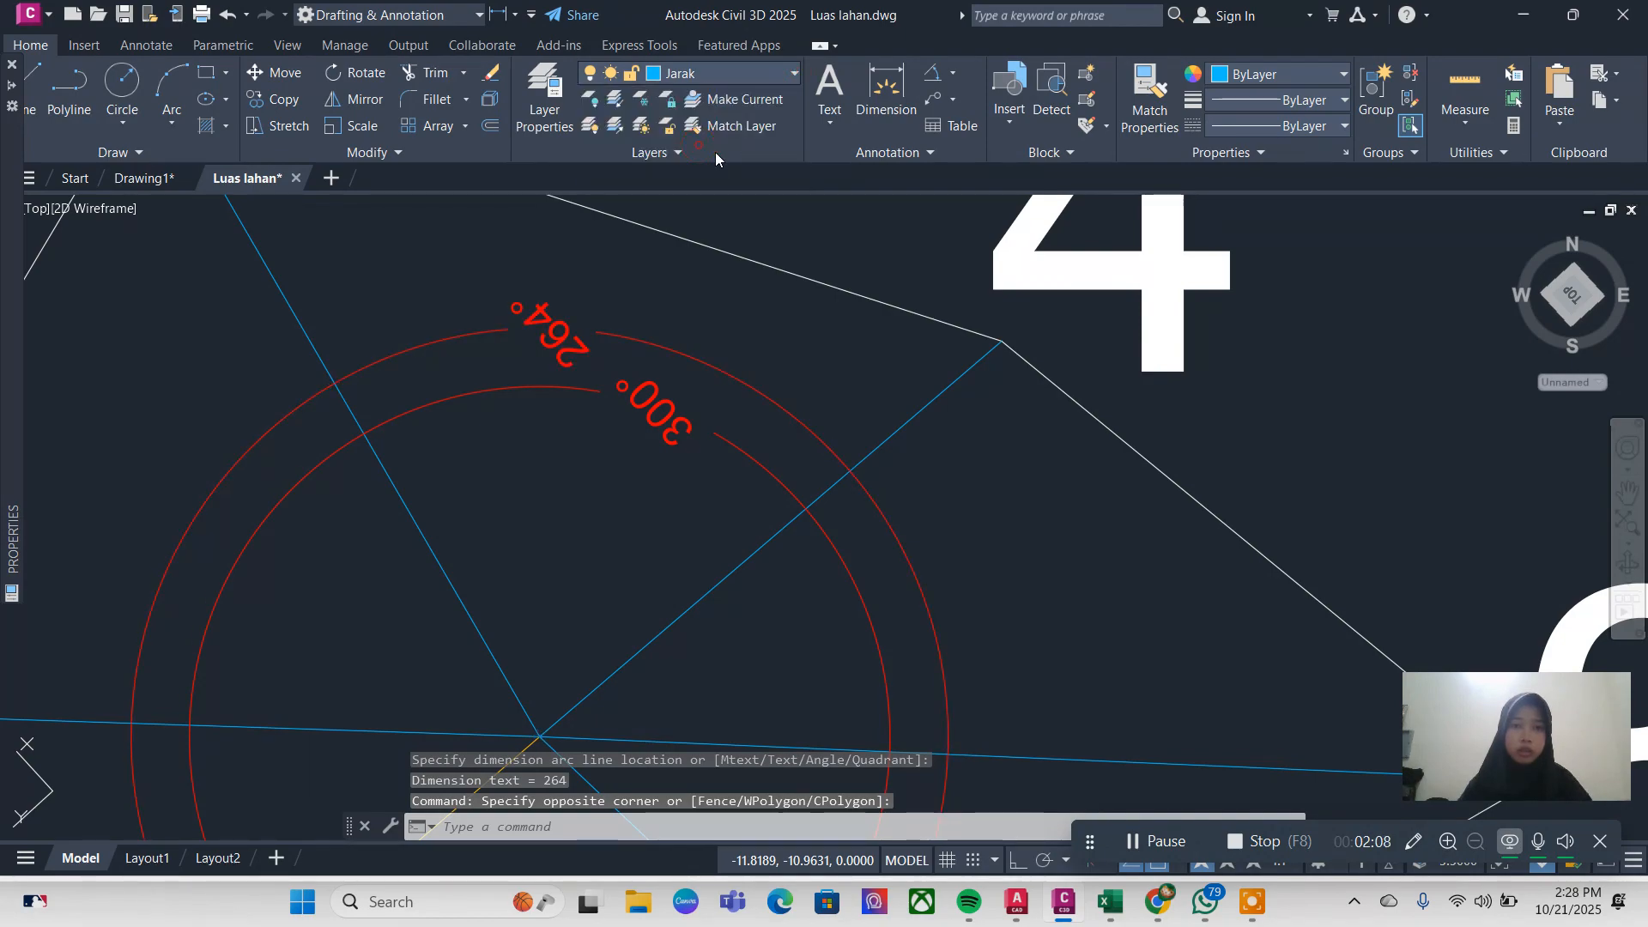
left_click(780, 74)
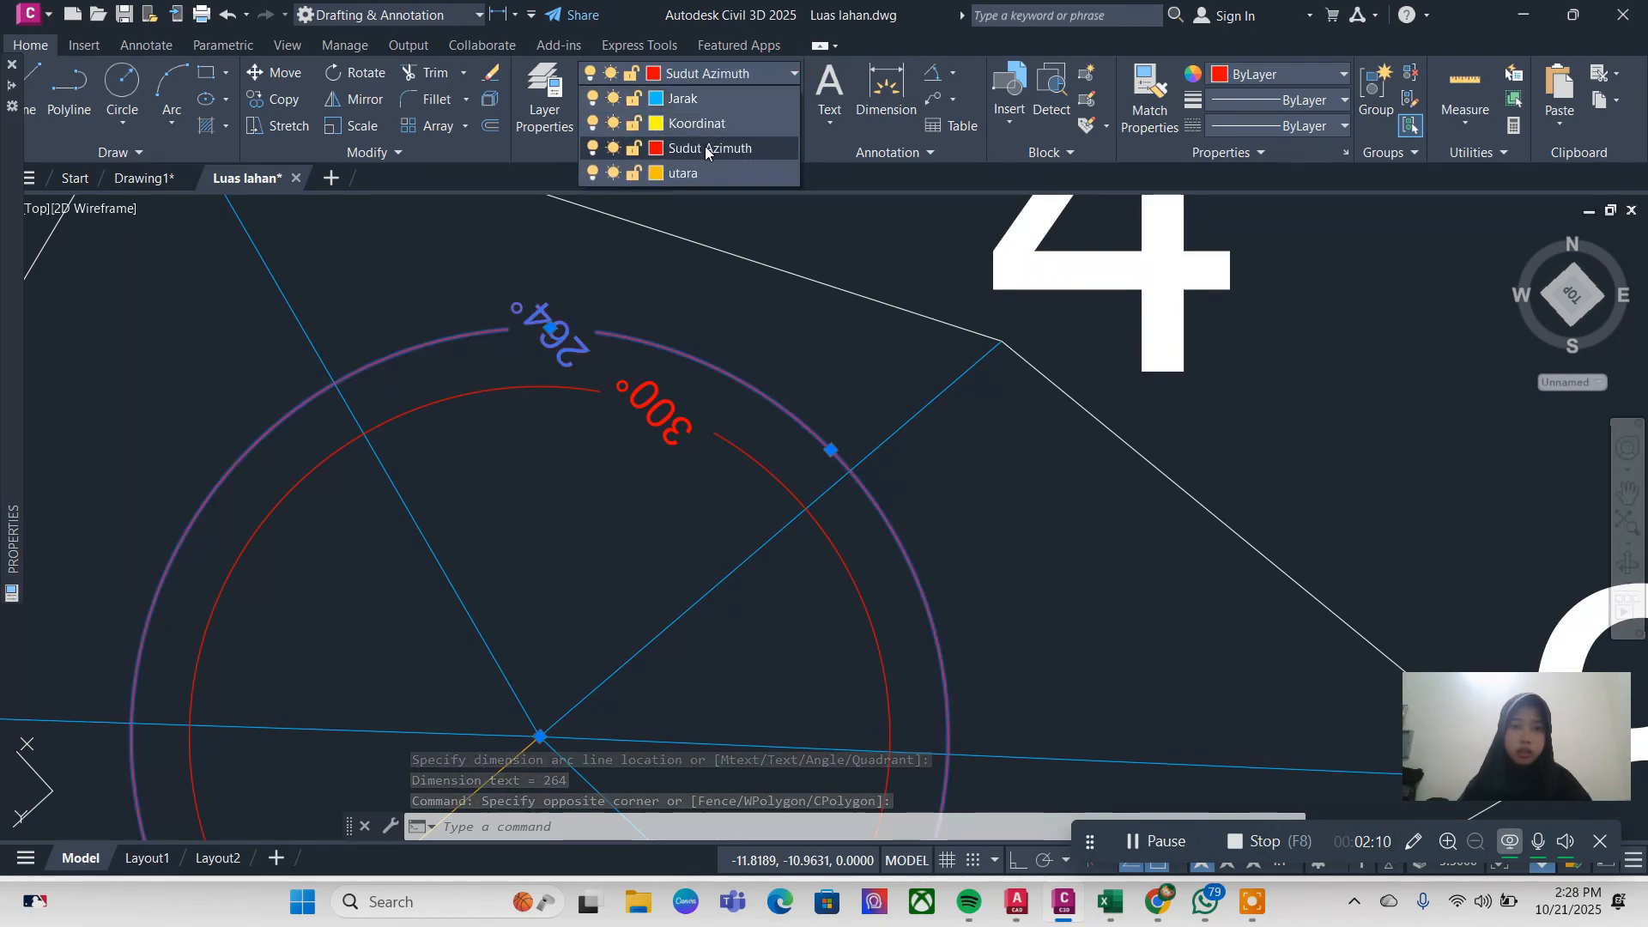
Step: Finish putting the corner 2 dimension on the Sudut Azimuth layer and make that layer current
left_click(703, 146)
left_click(829, 328)
key("Escape")
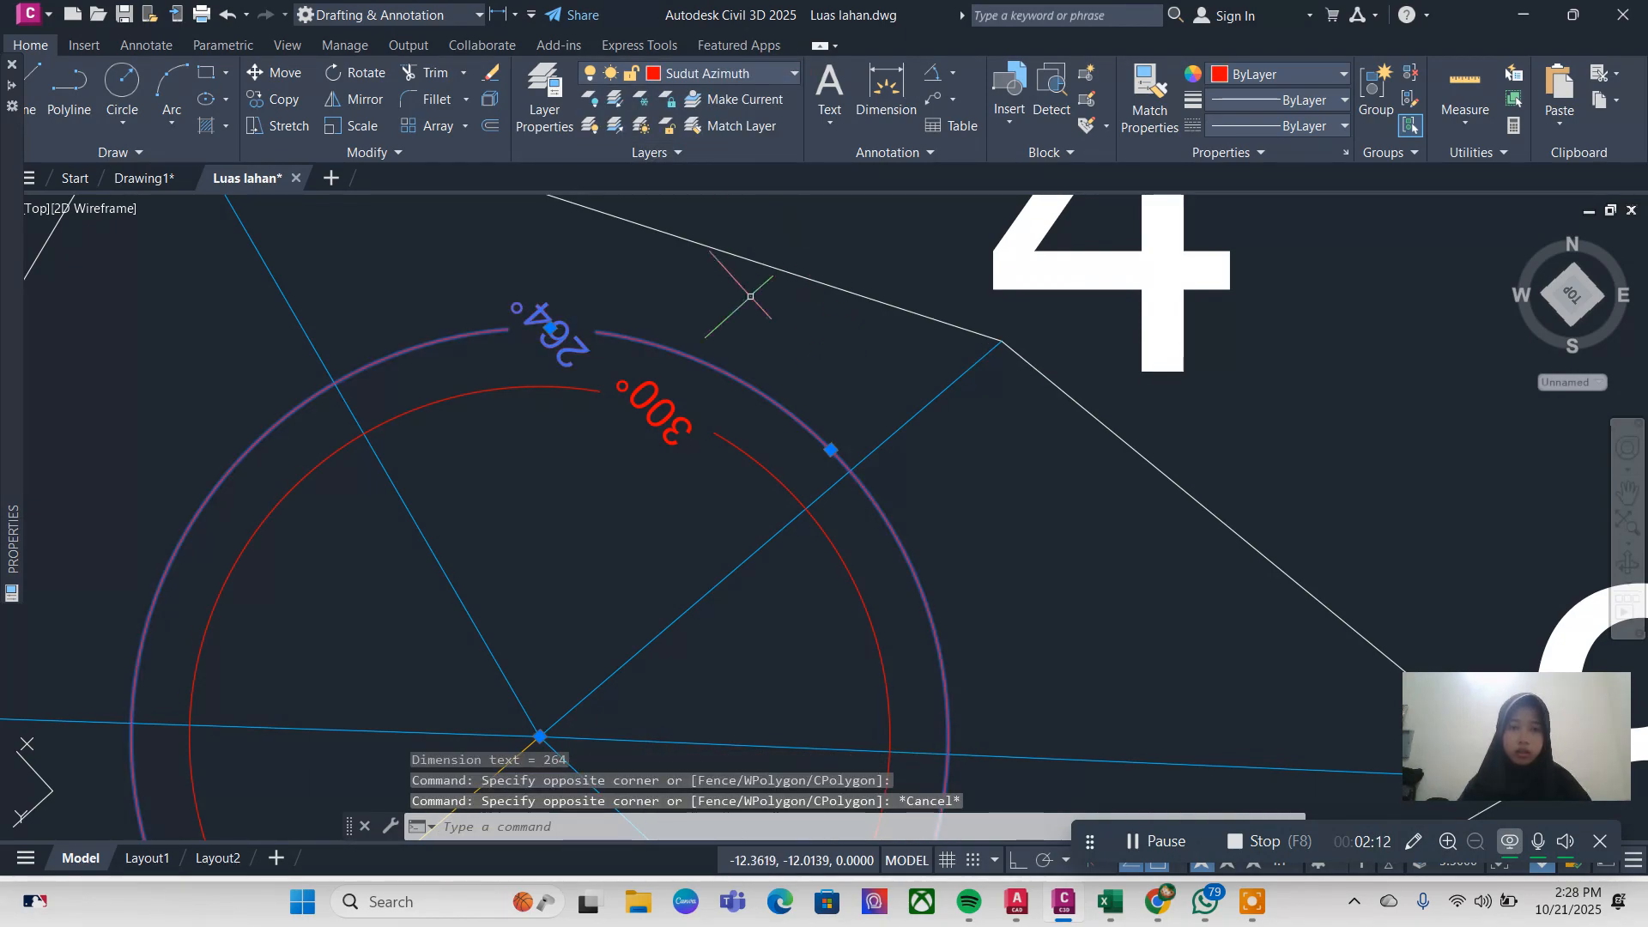
key("Escape")
left_click(779, 74)
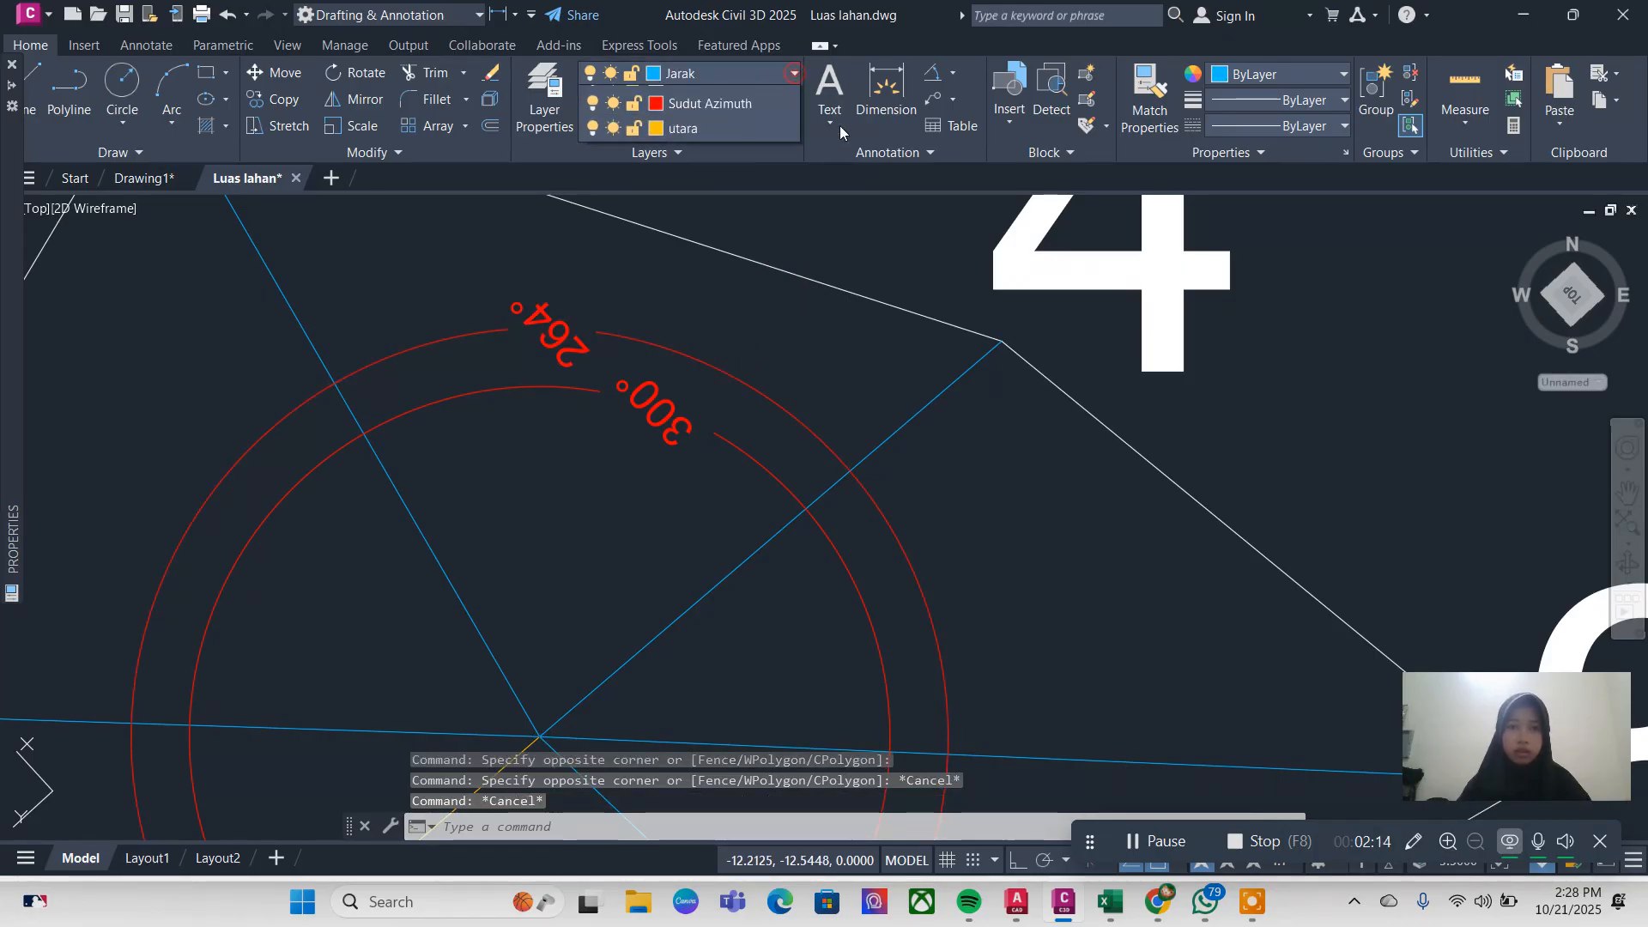
left_click(719, 151)
Step: Add a reflex angular dimension at the centre from the north arrow's boundary intersection to corner 3, with its arc outside the existing two
scroll(789, 288, "down", 4)
middle_click_drag(799, 562, 803, 380)
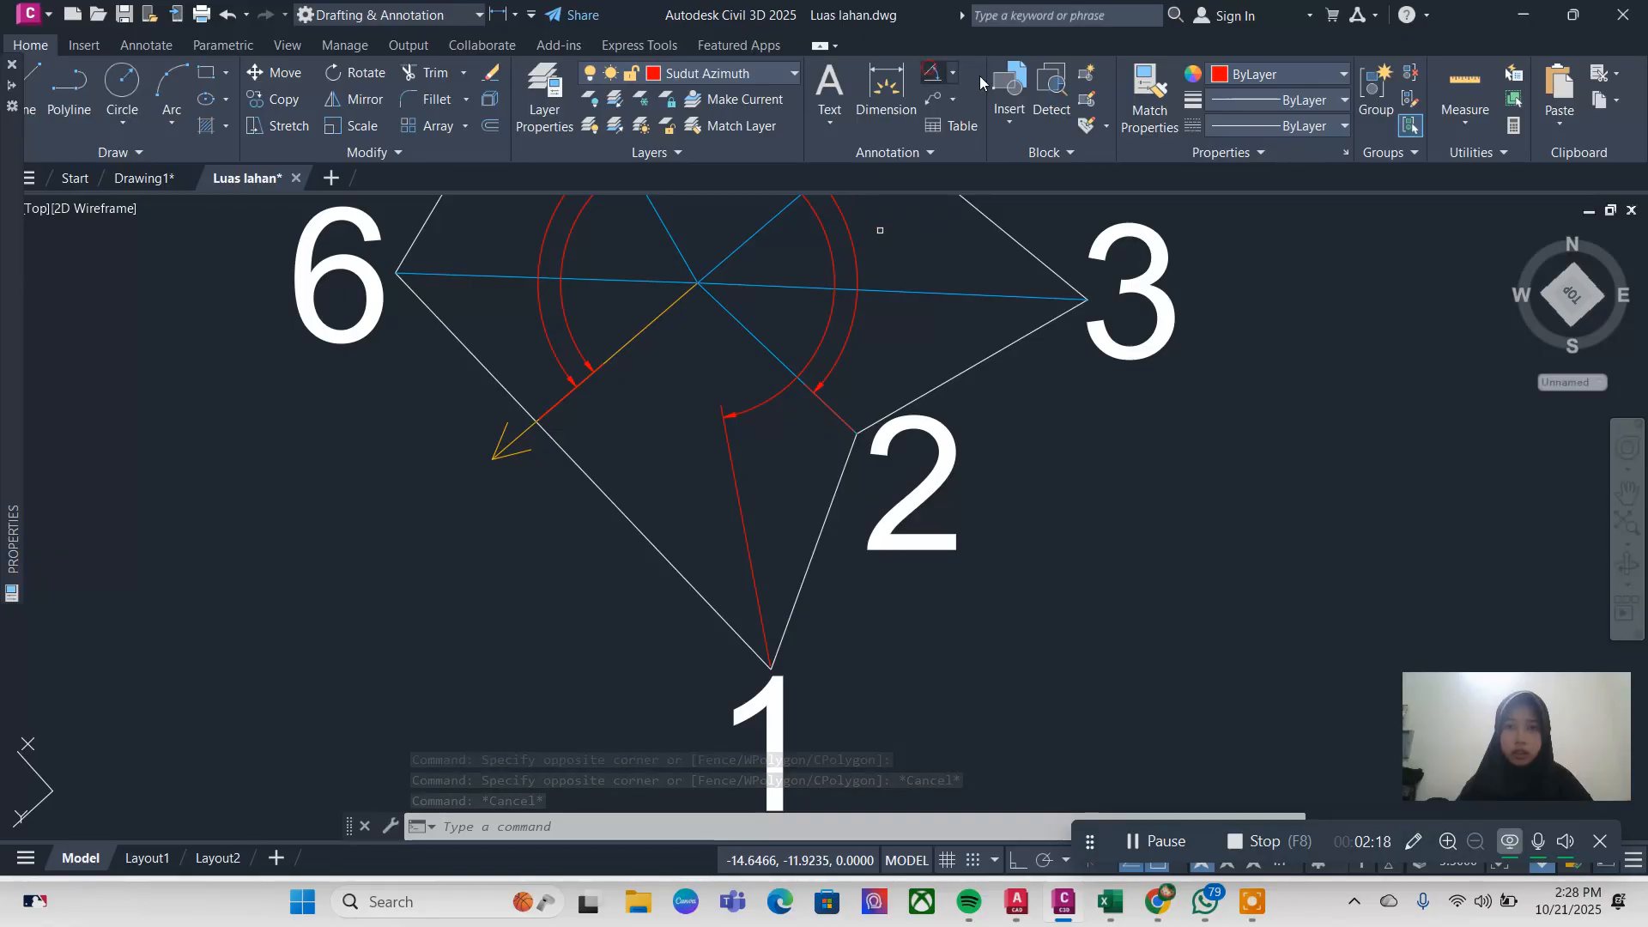
left_click(931, 72)
middle_click_drag(827, 358, 801, 412)
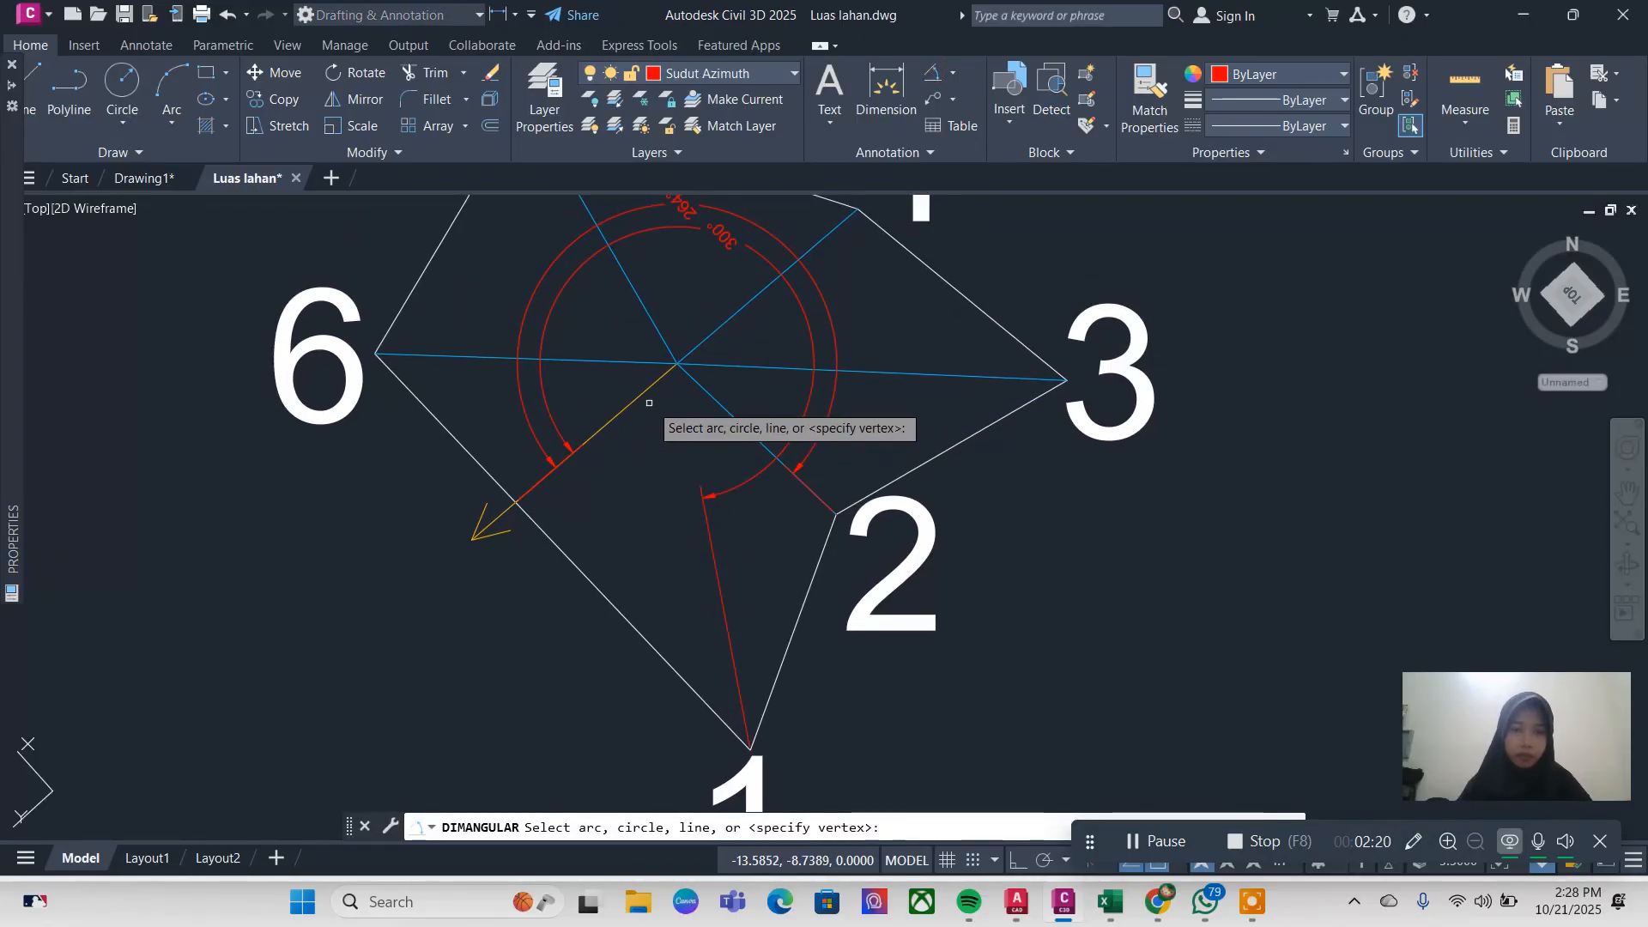
key("Return")
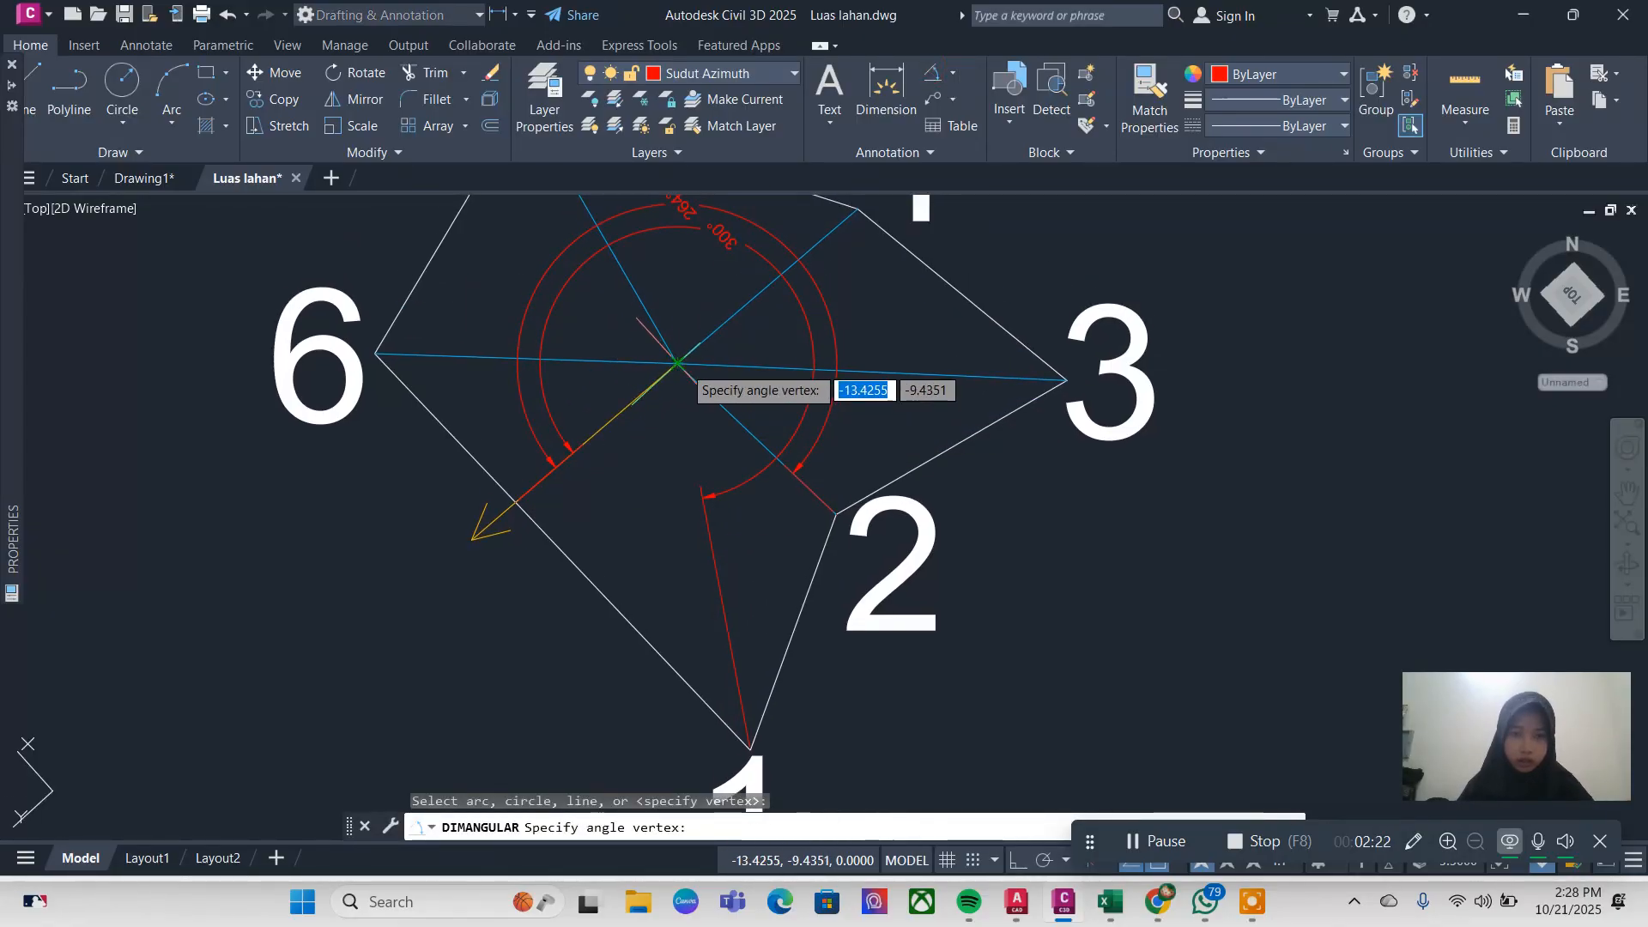
left_click(678, 363)
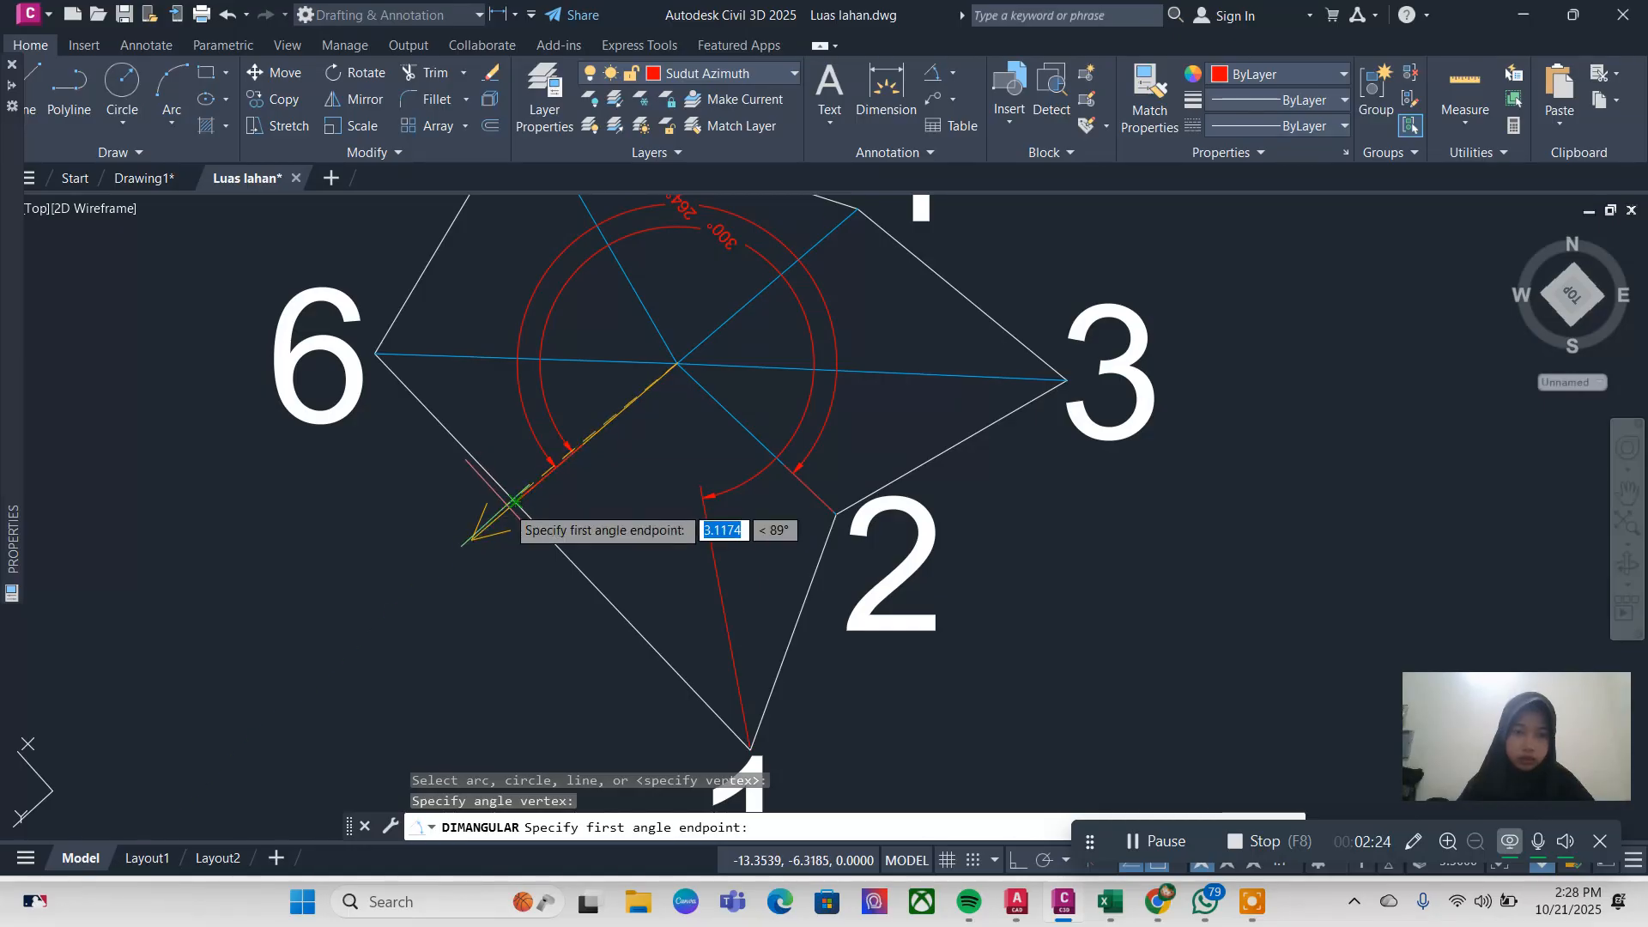
left_click(513, 501)
middle_click_drag(575, 327, 540, 429)
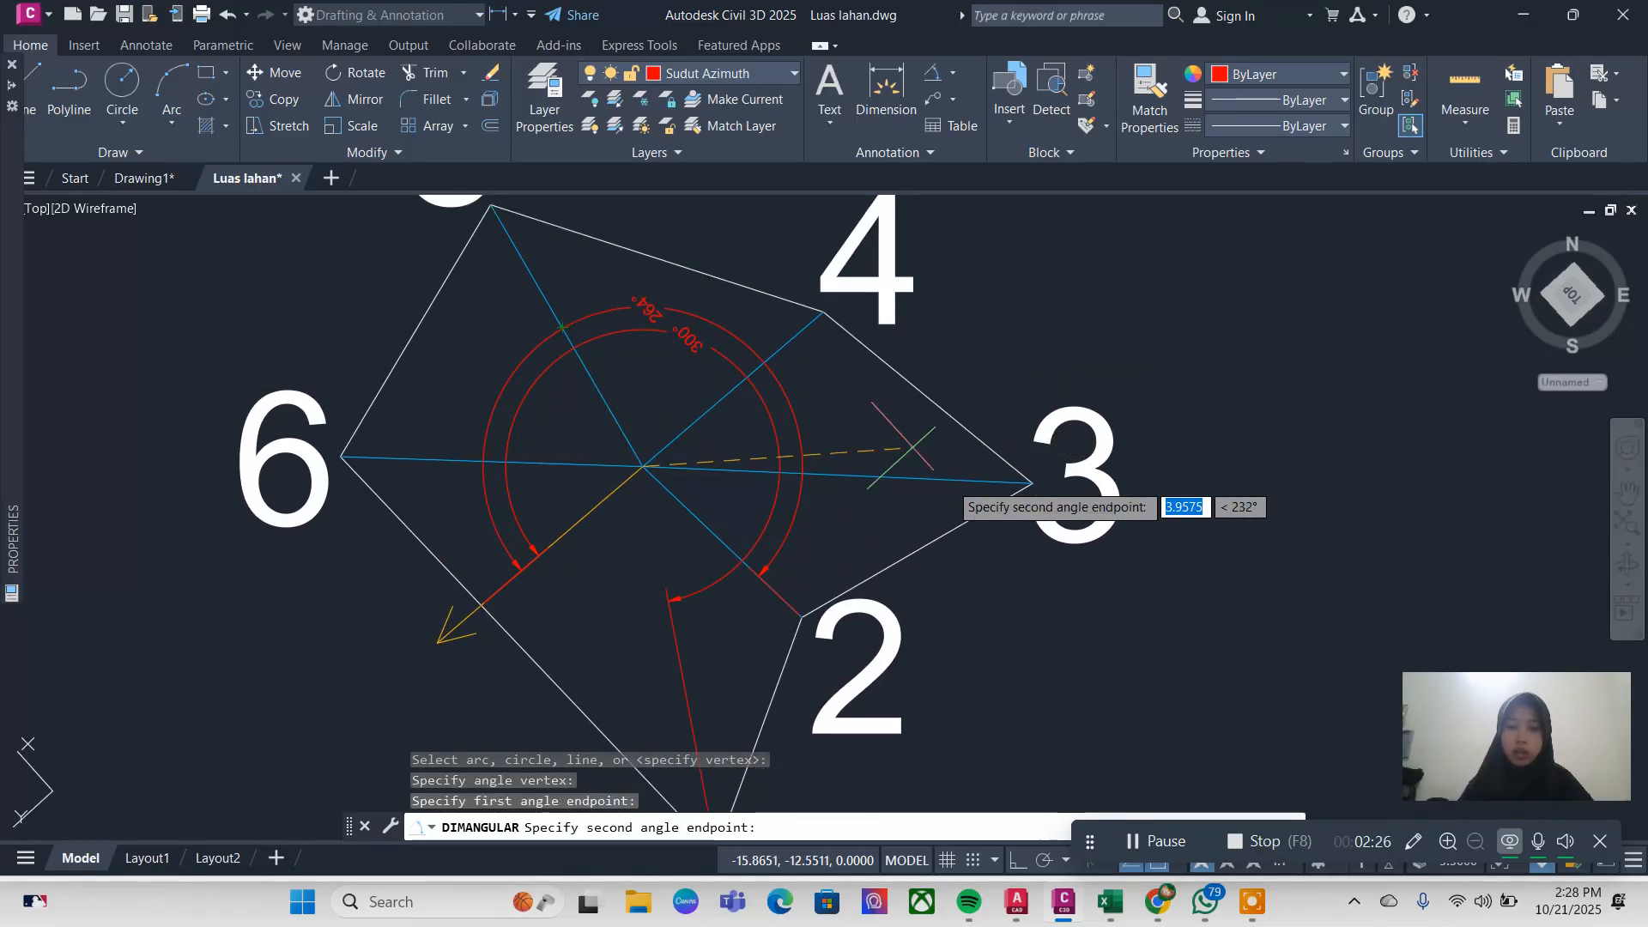
left_click(1030, 483)
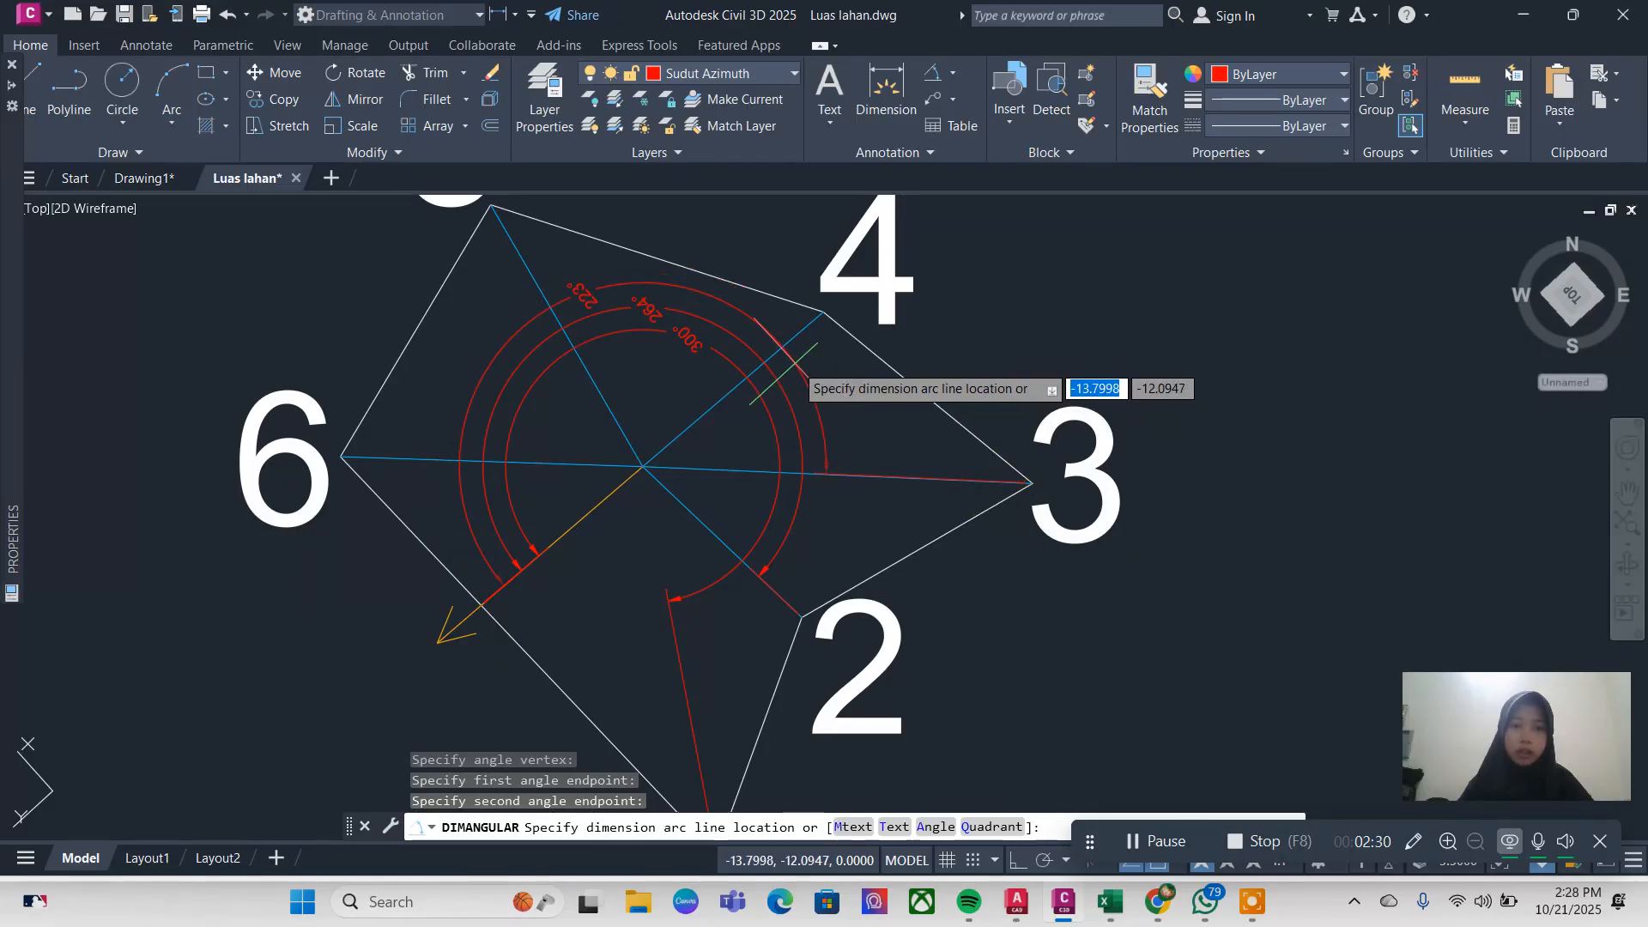
left_click(783, 373)
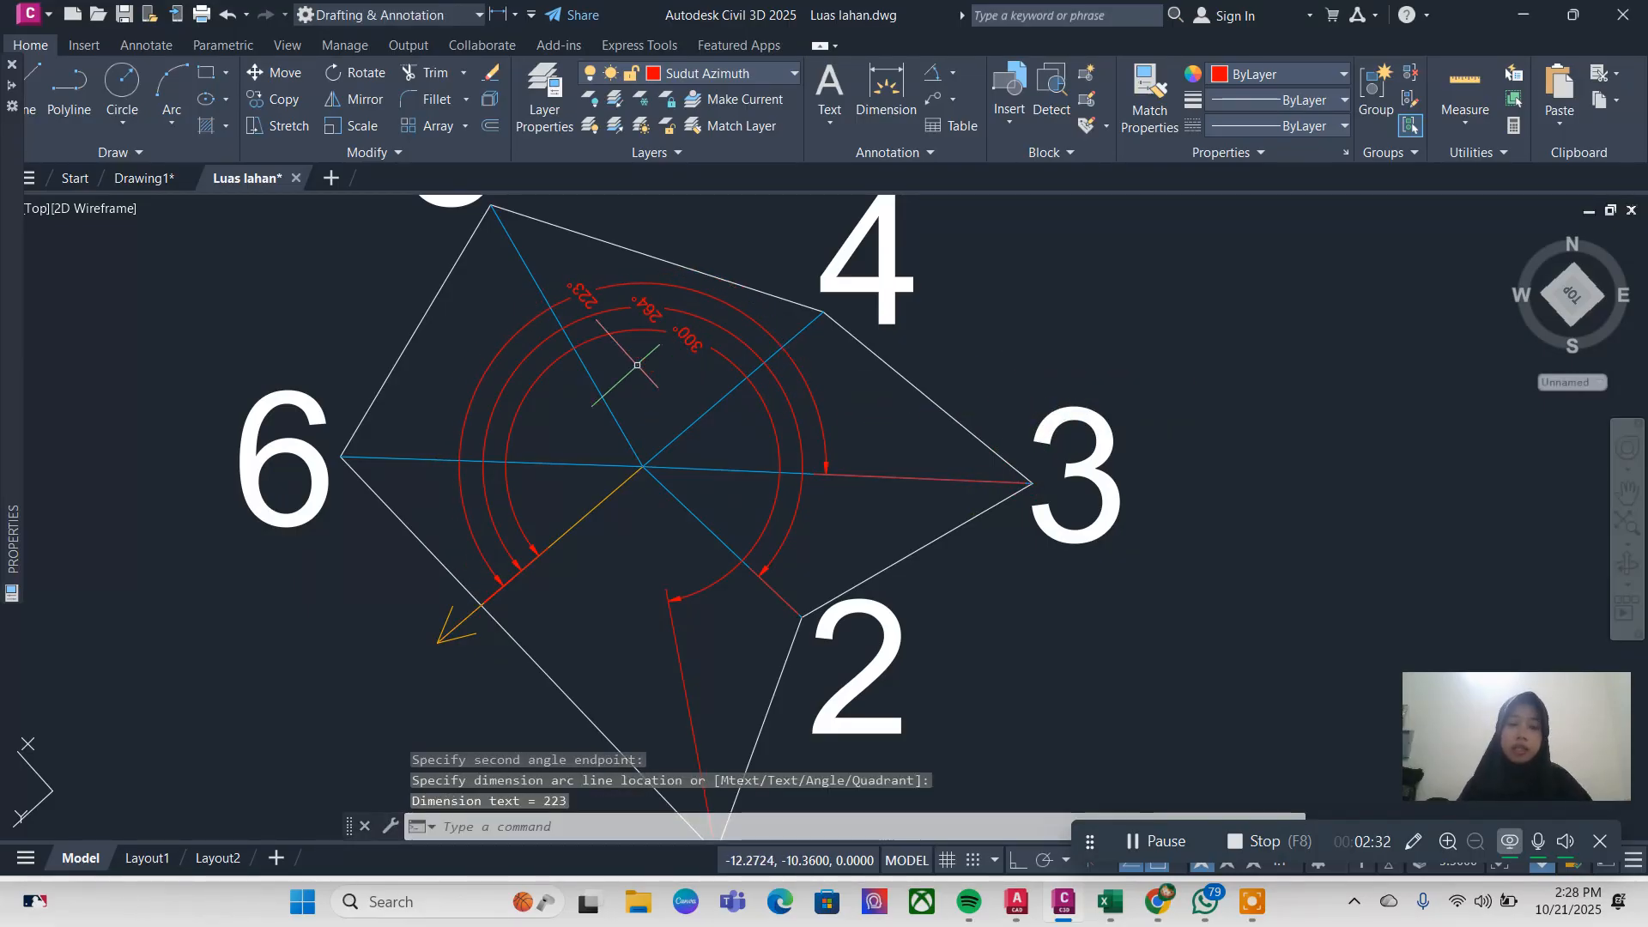
Step: Examine the azimuth dimensions from the north arrow to corners 4, 5 and 6
middle_click_drag(515, 404, 666, 387)
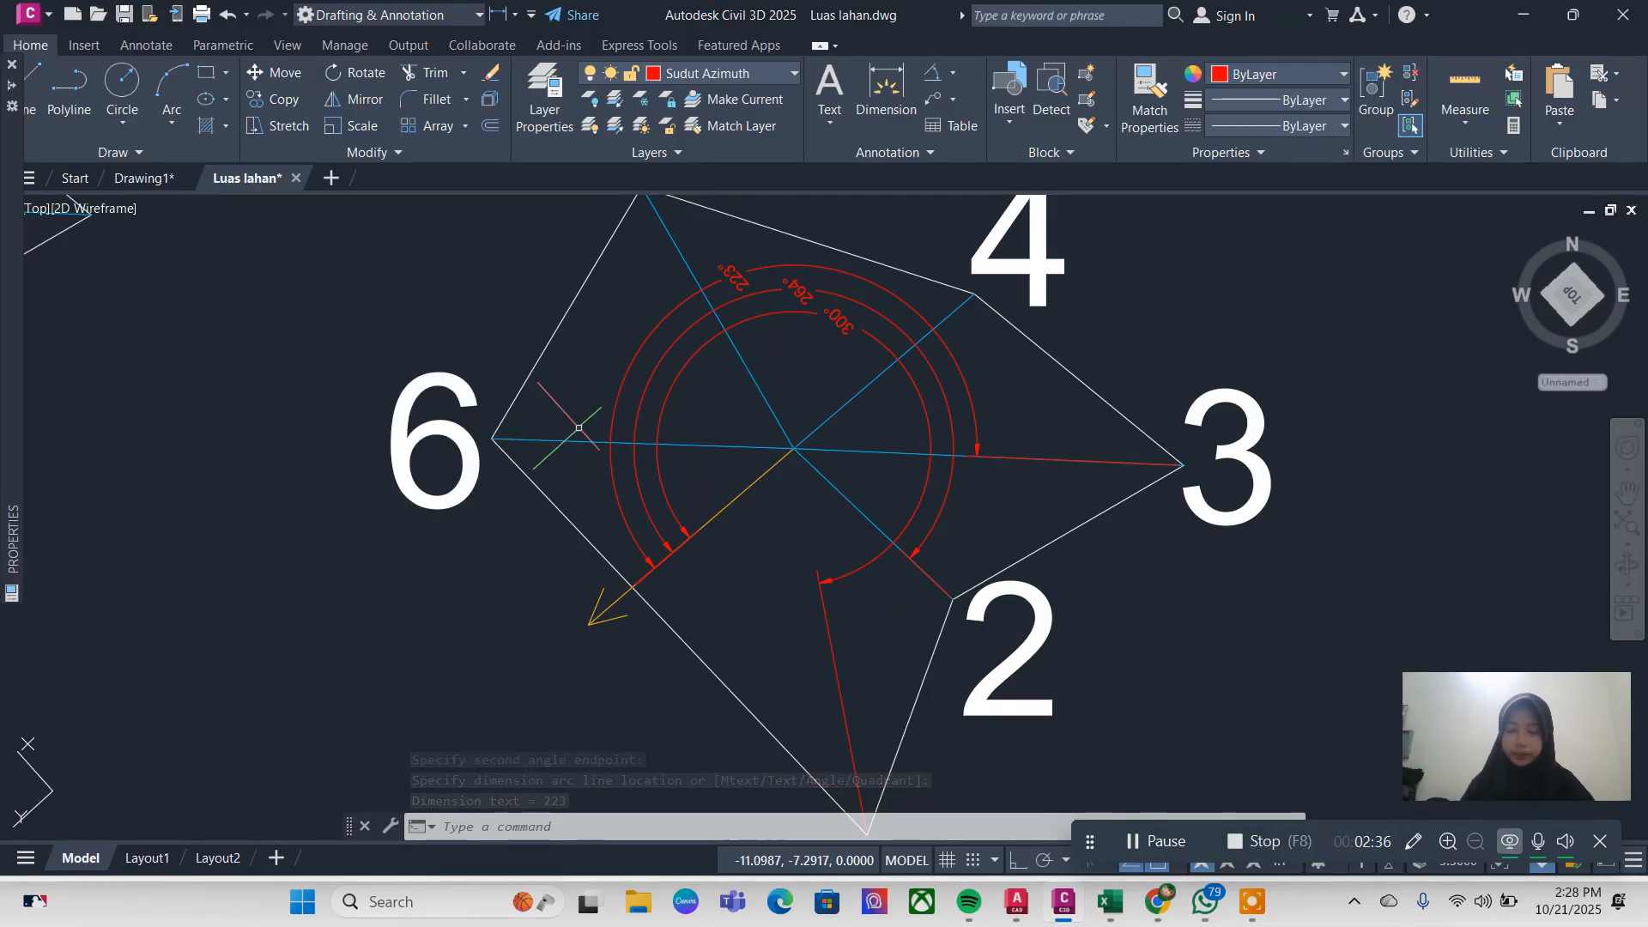
left_click(1138, 828)
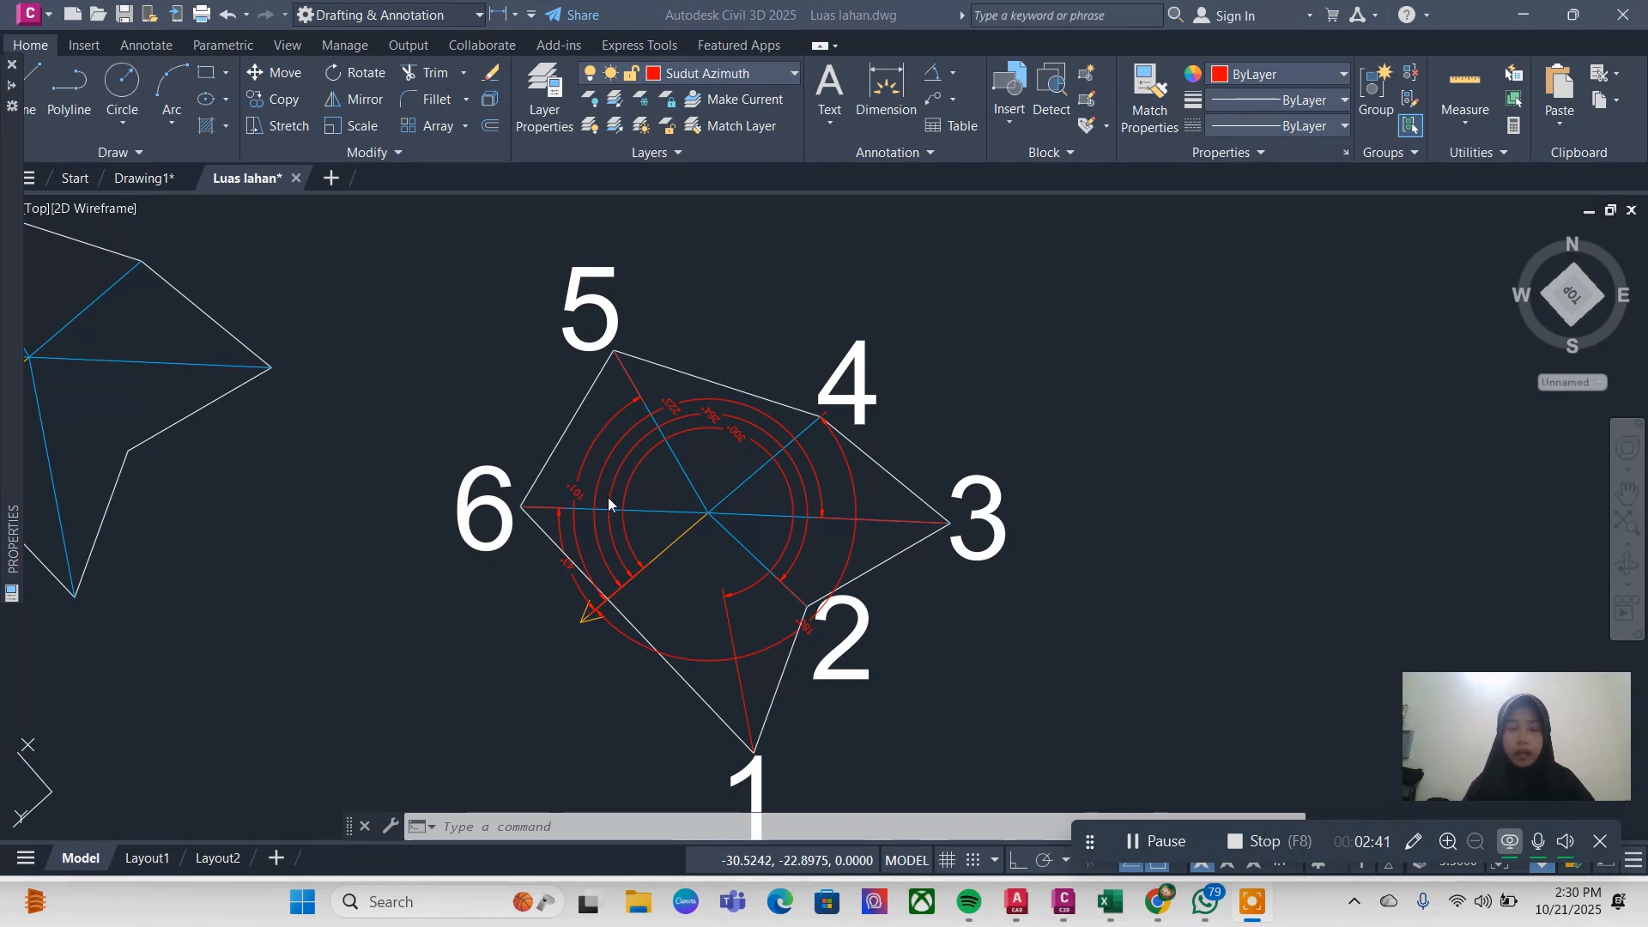
left_click(634, 516)
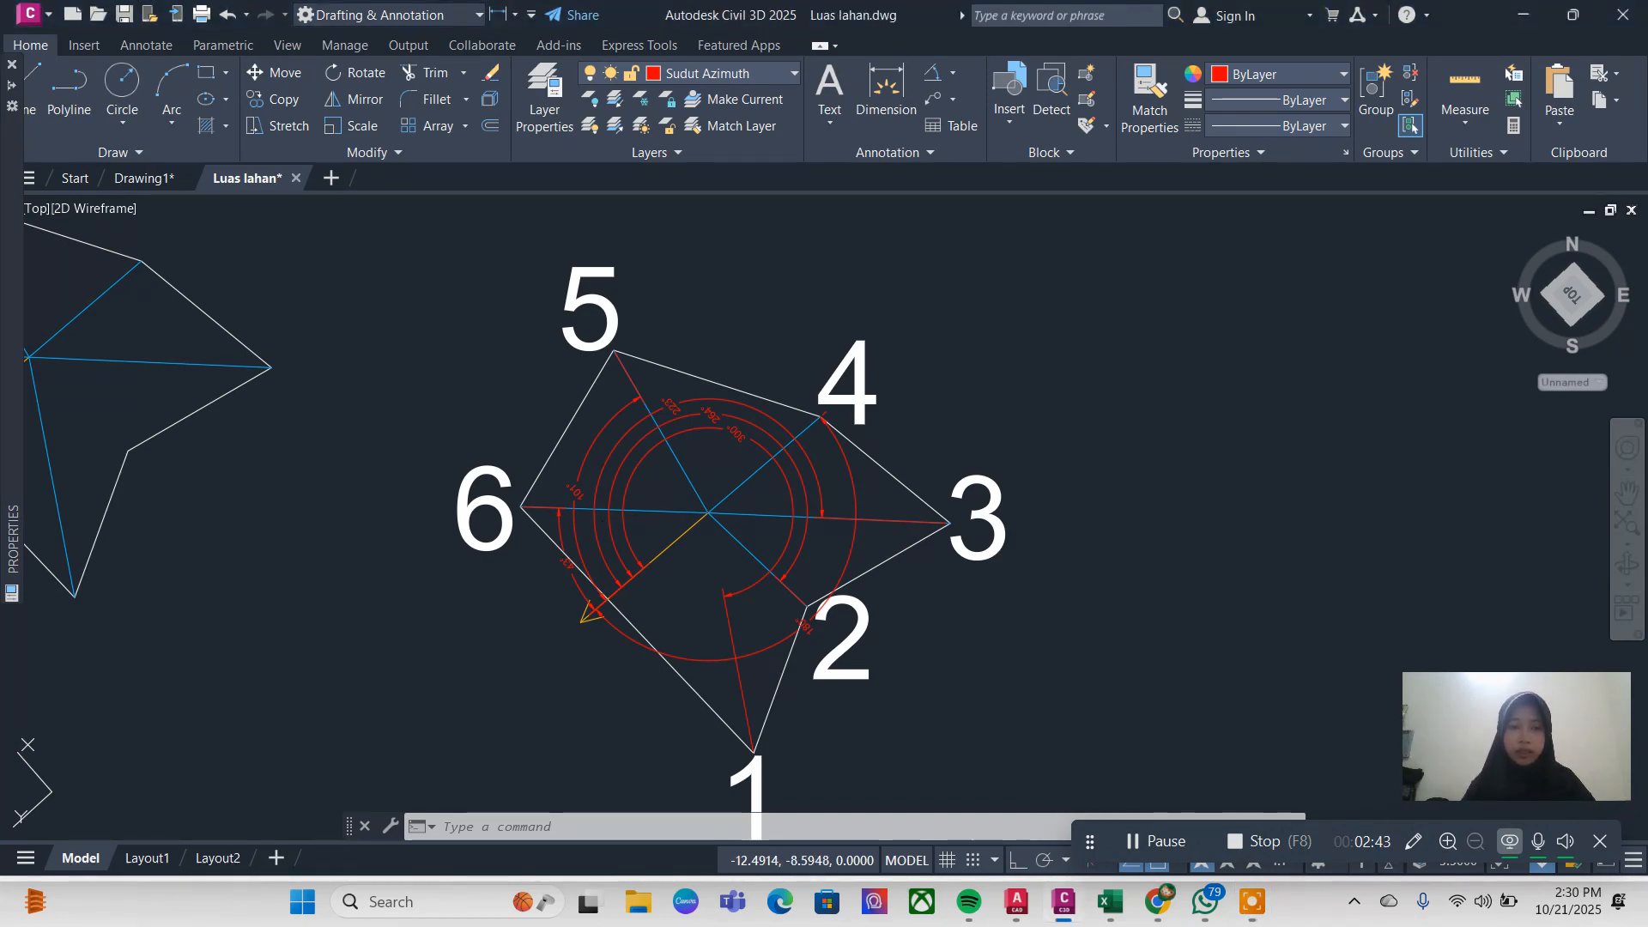
middle_click_drag(644, 459, 662, 429)
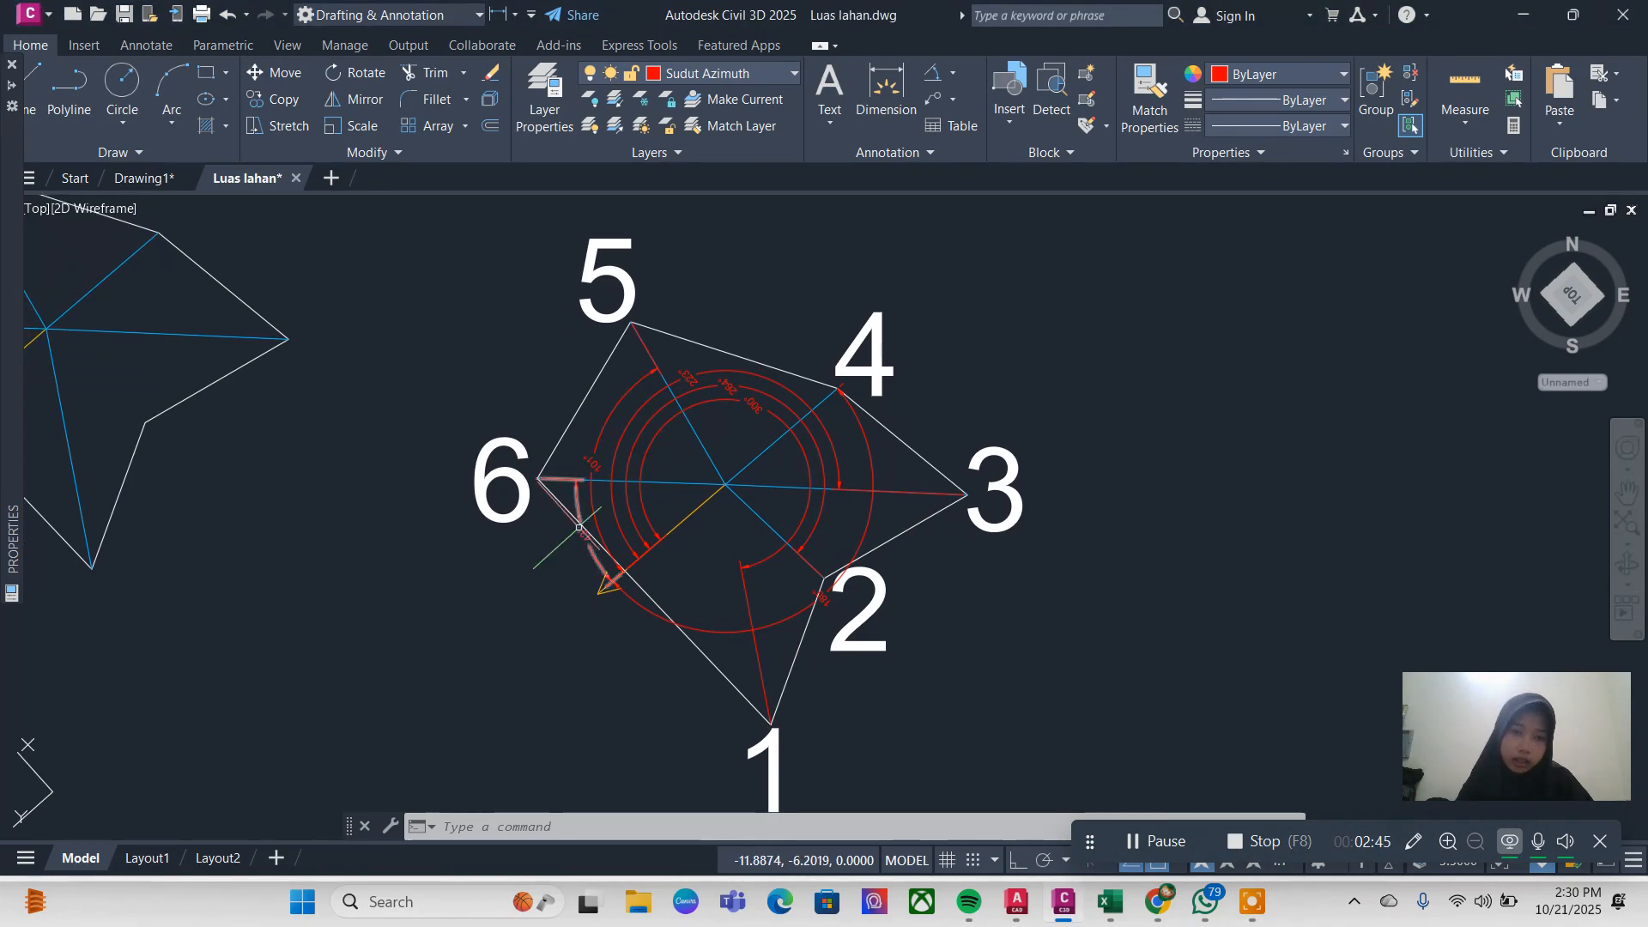
scroll(554, 486, "up", 4)
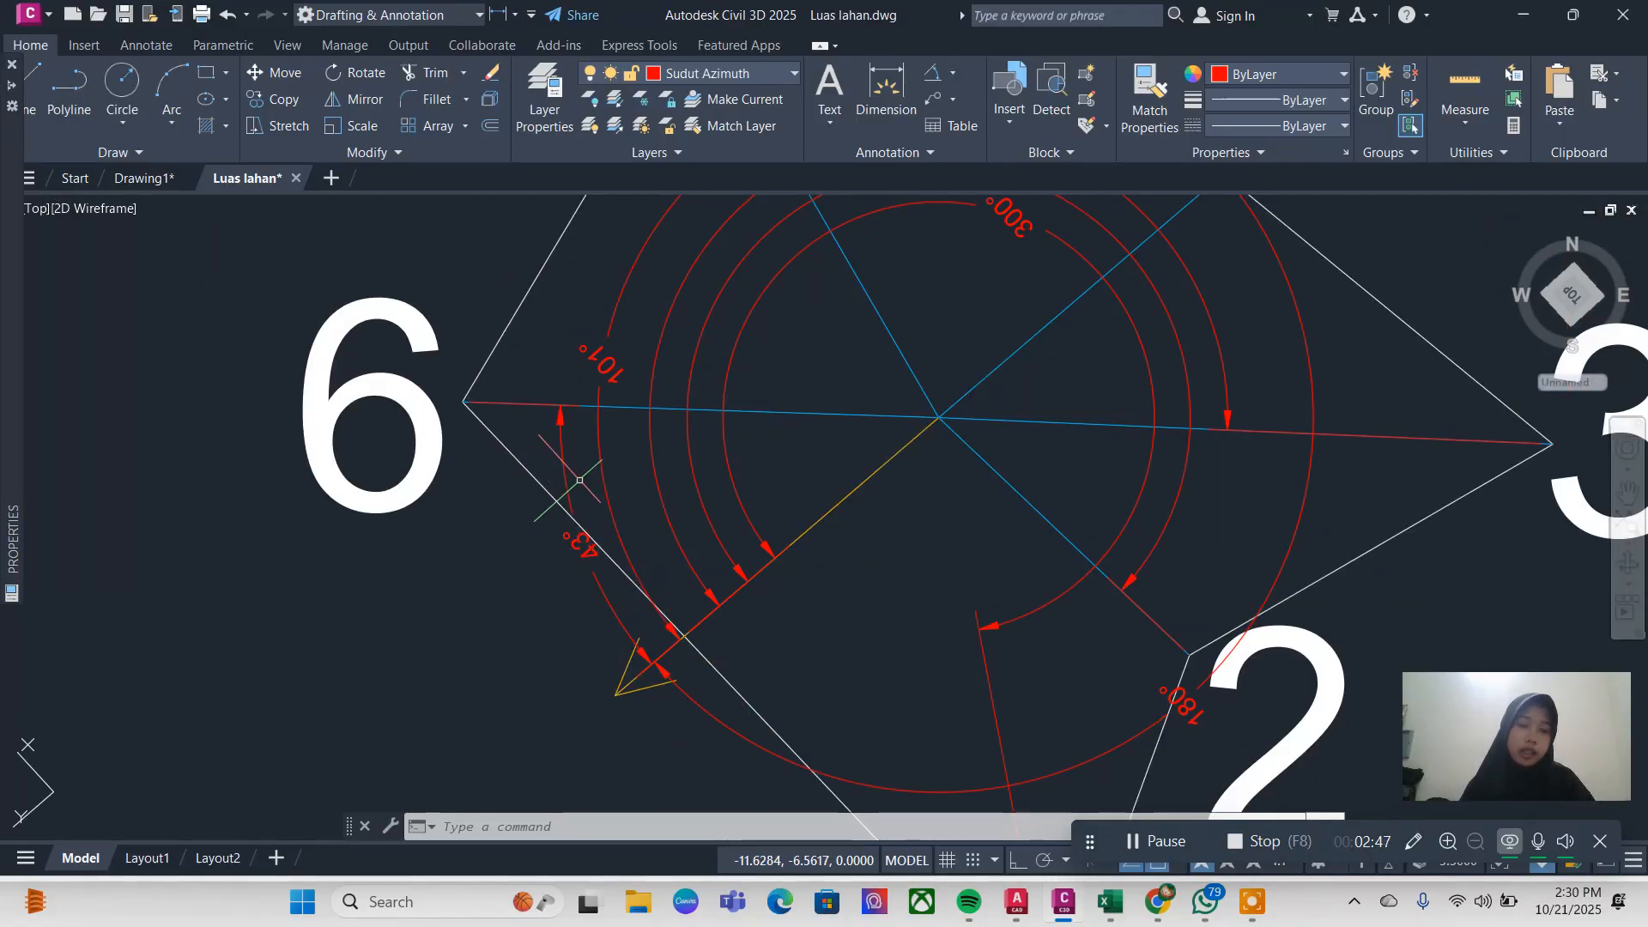
scroll(579, 480, "down", 2)
middle_click_drag(985, 402, 923, 497)
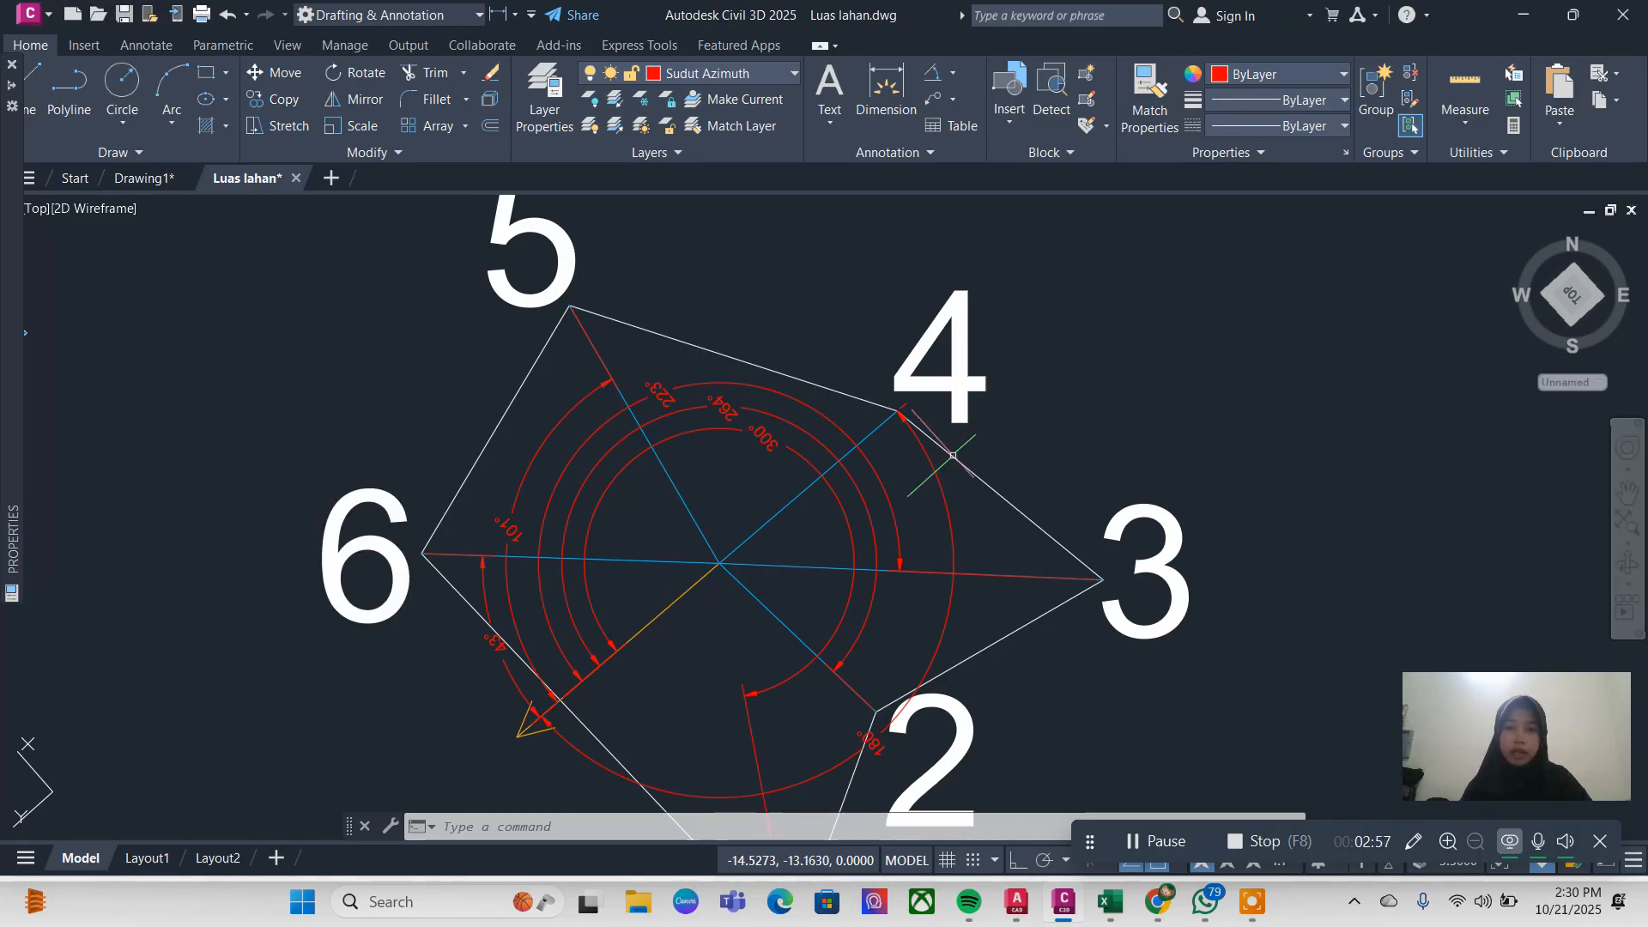
Step: Dimension the distance from corner 6 to the centre point, placing the dimension line outside the boundary beyond corner 5
left_click(885, 94)
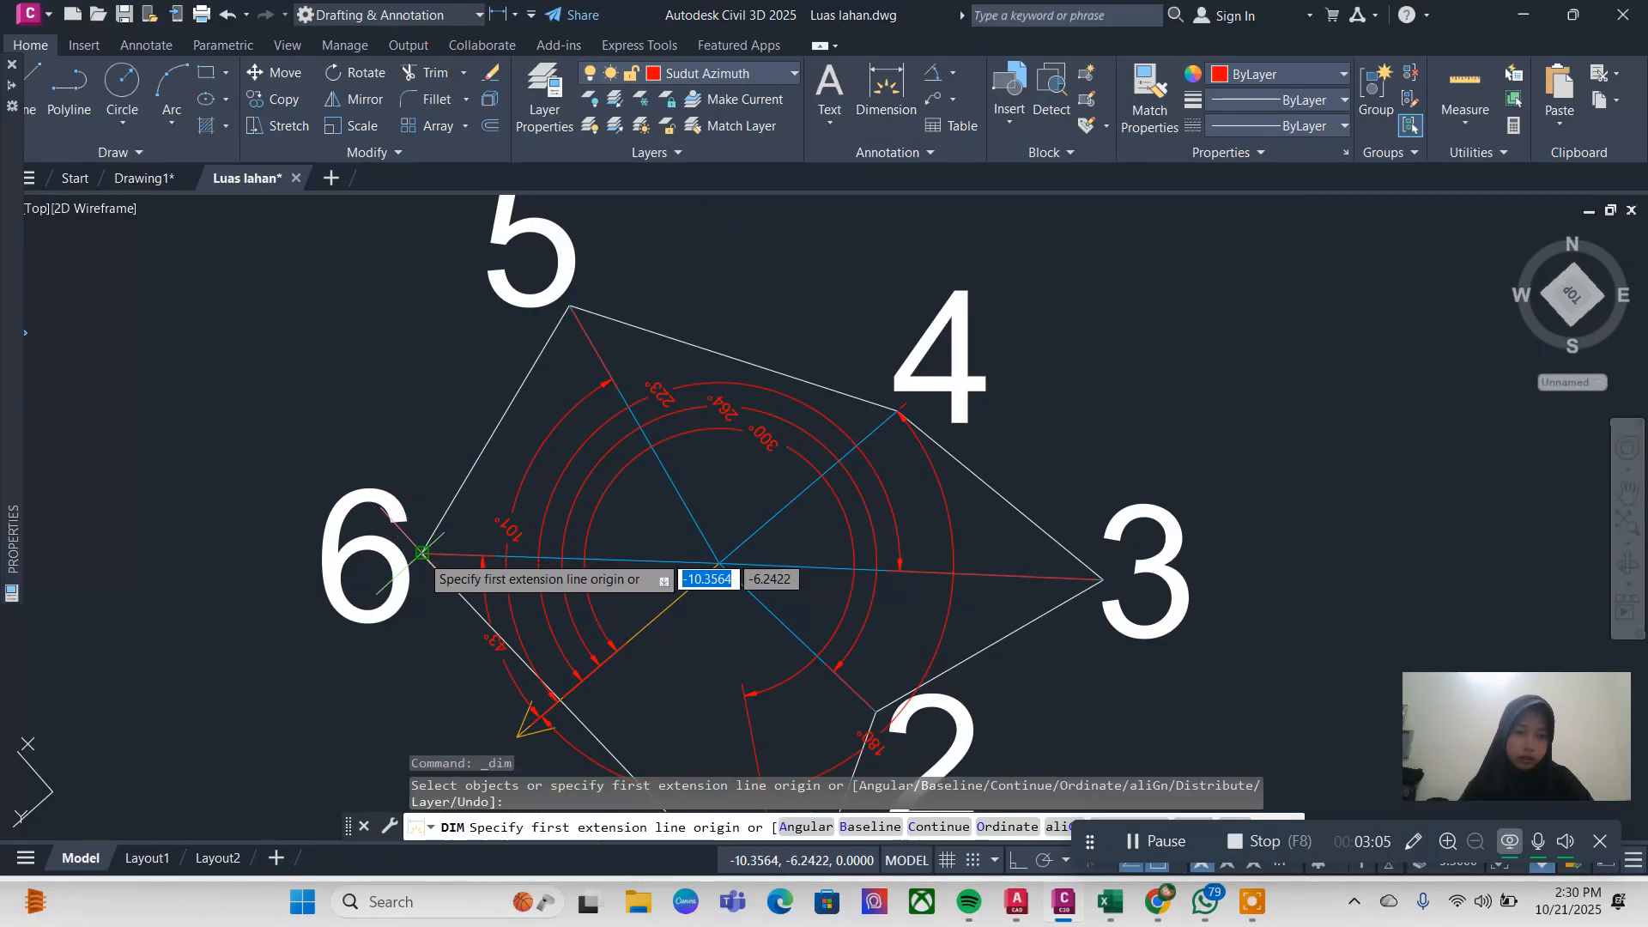
left_click(422, 553)
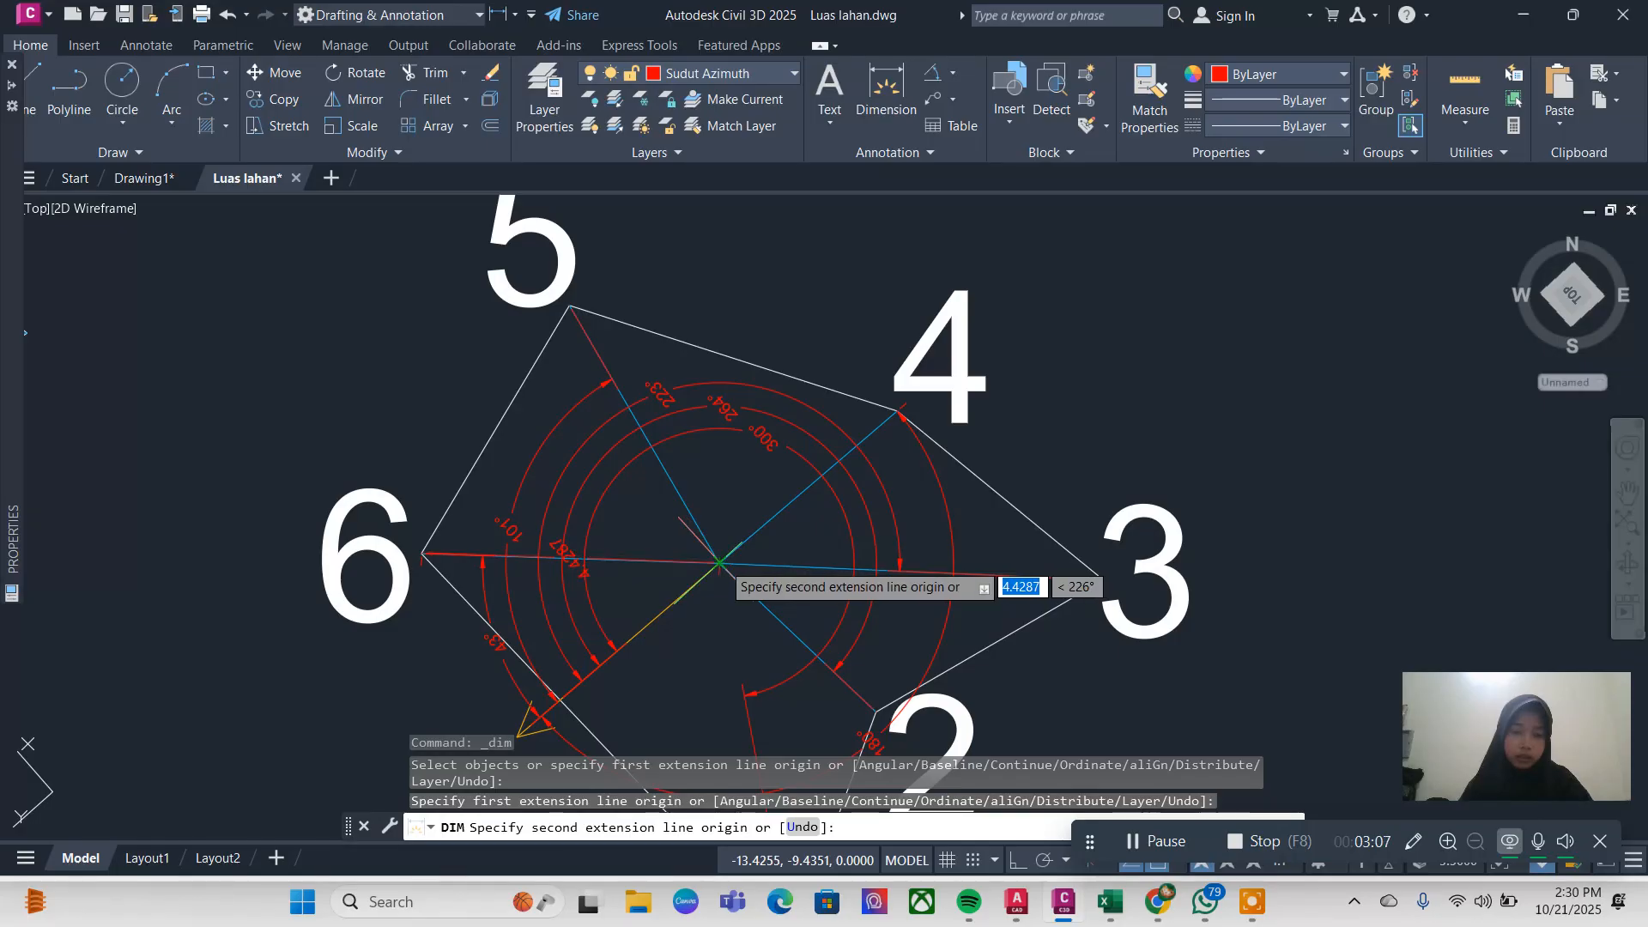
left_click(719, 563)
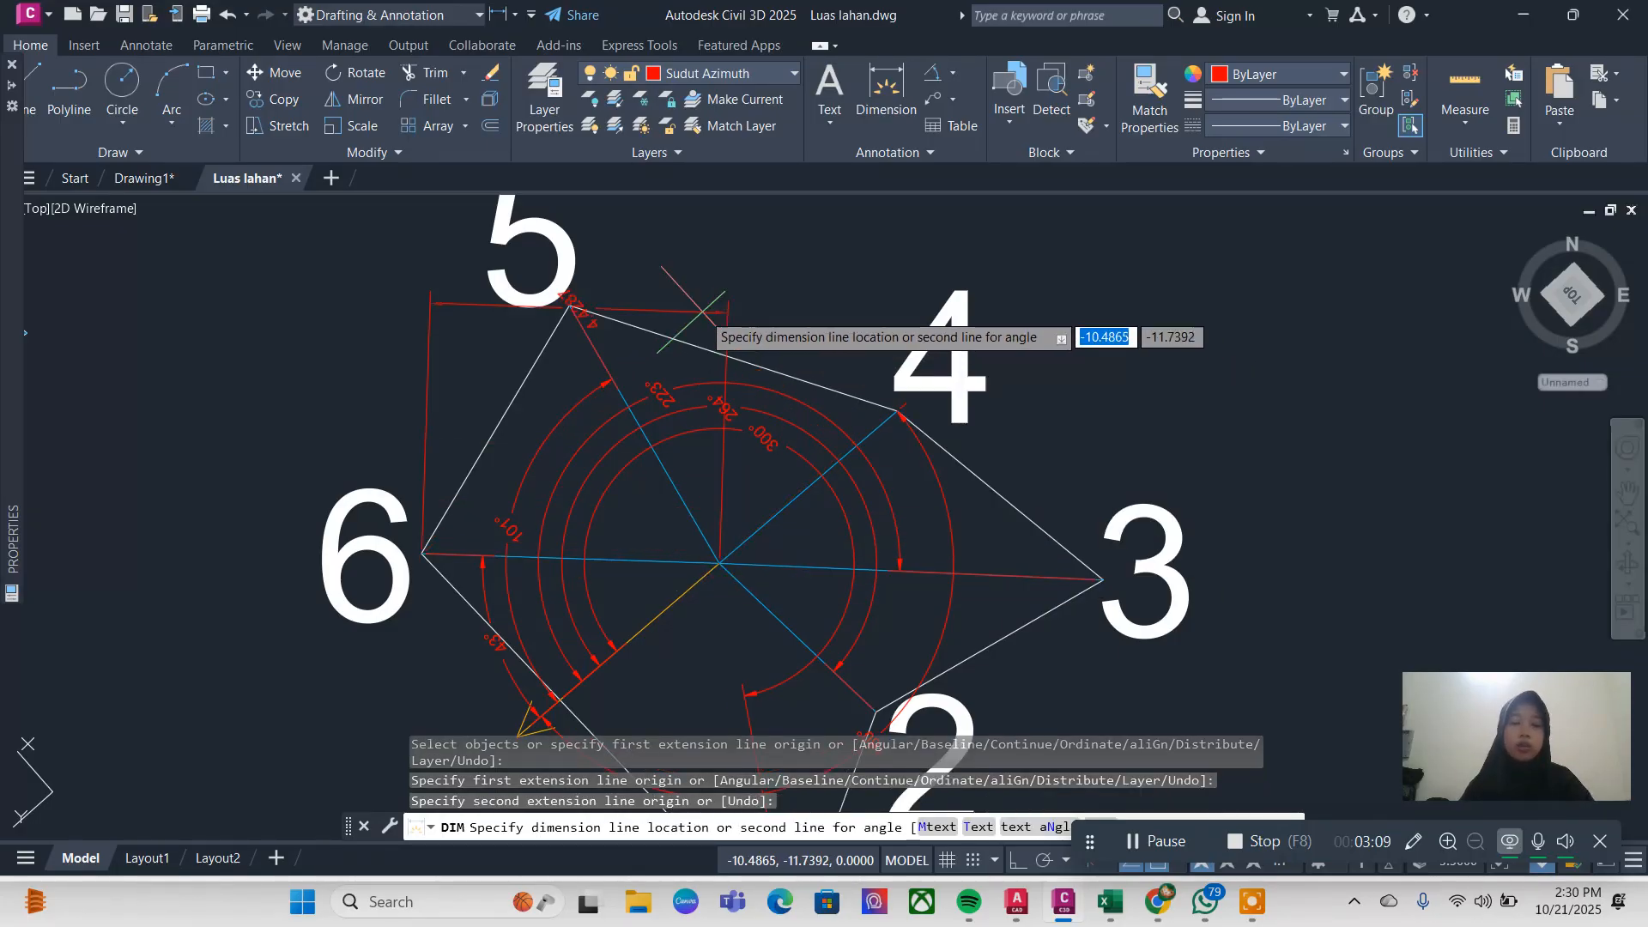
middle_click_drag(697, 272, 687, 418)
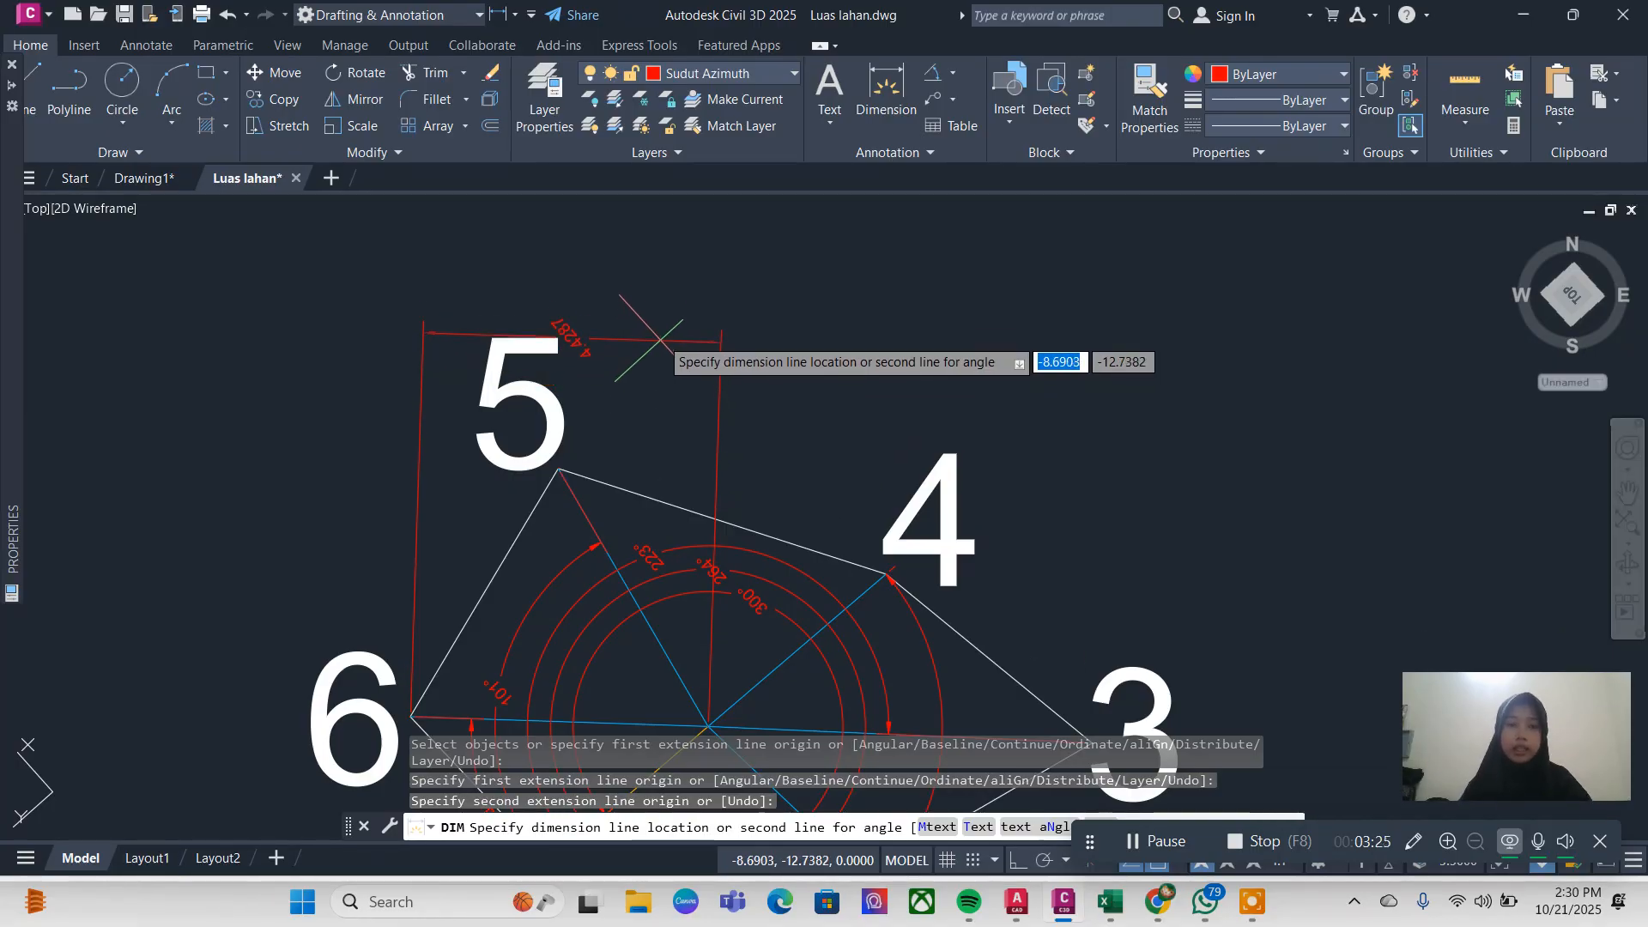
left_click(661, 309)
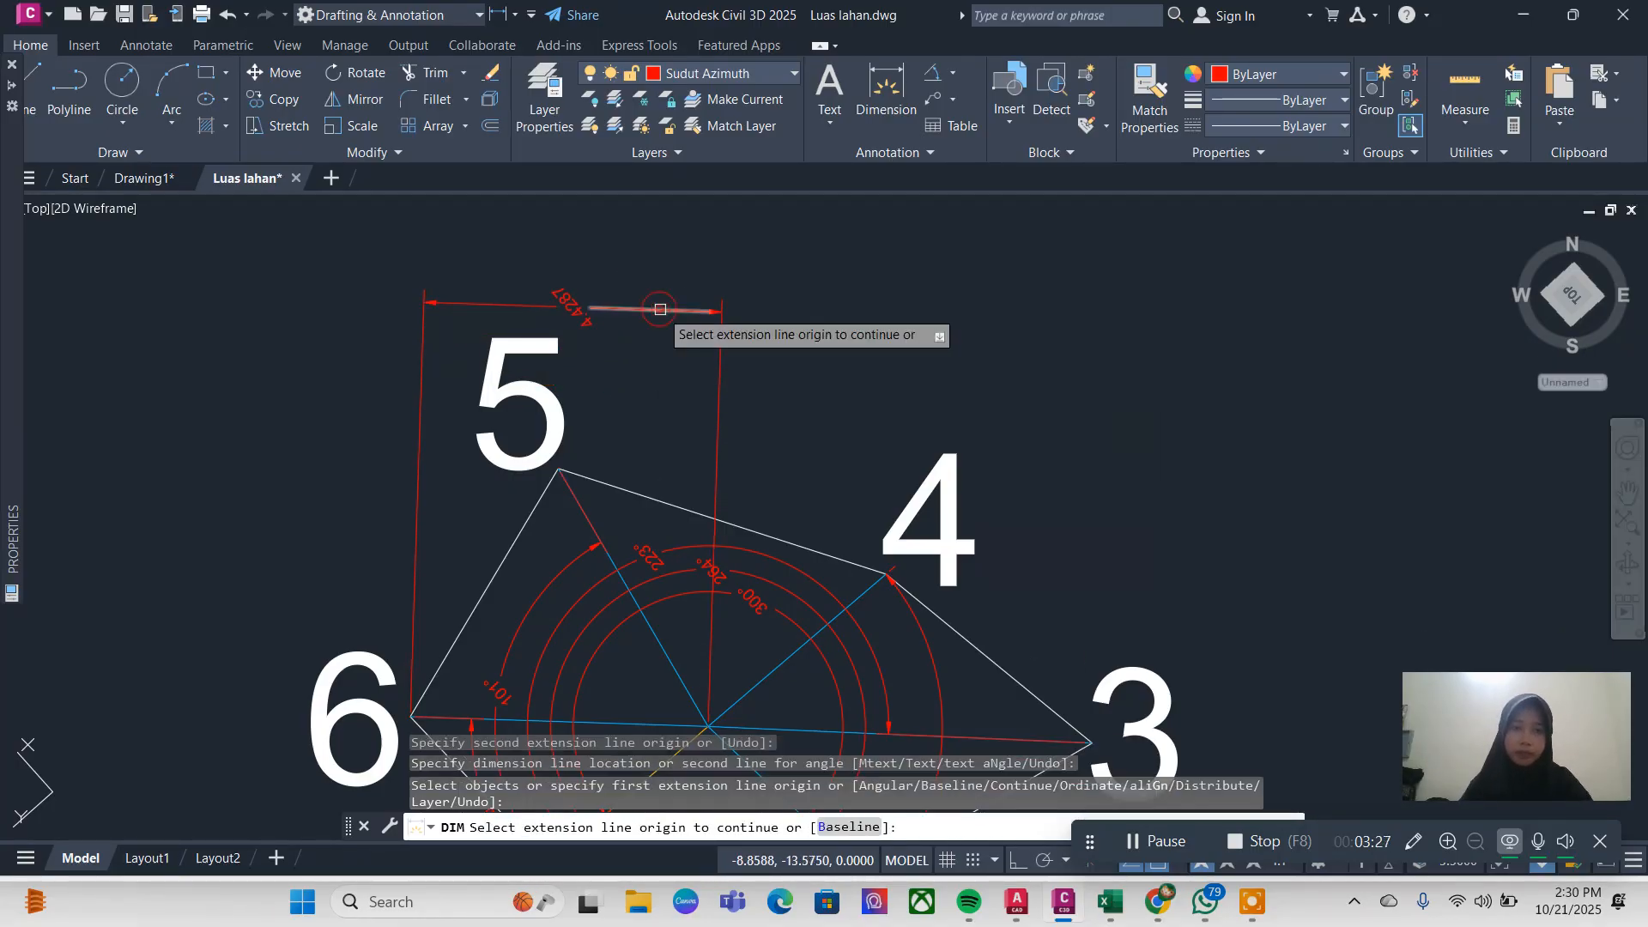
middle_click_drag(839, 468, 810, 313)
key("Escape")
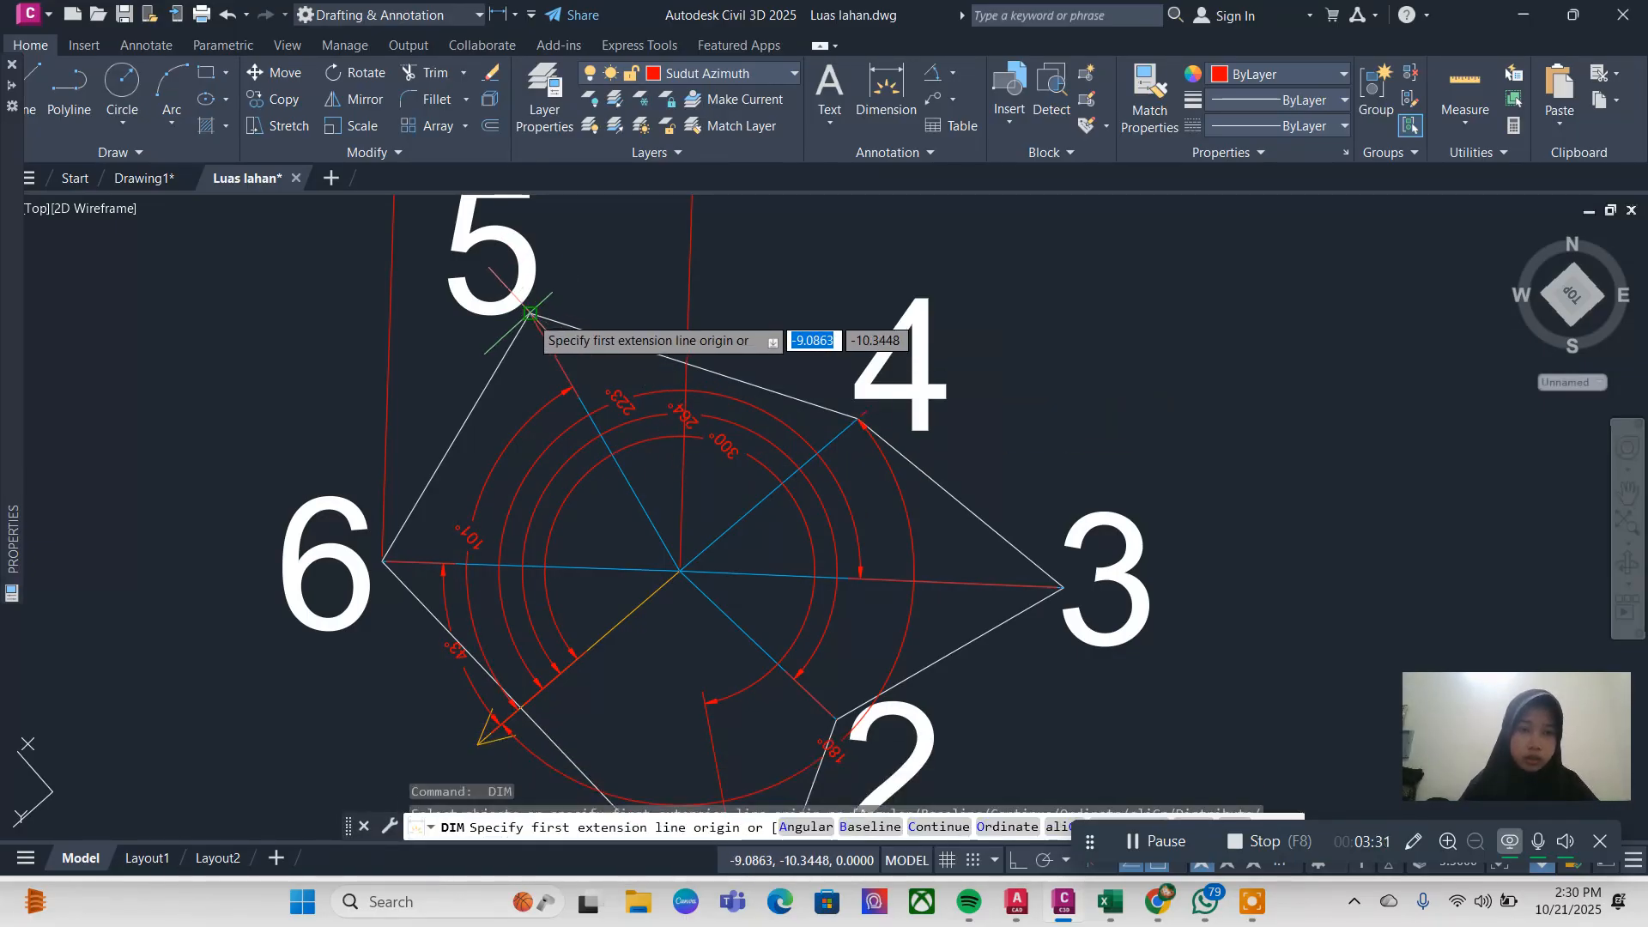
Step: Dimension the distance from corner 5 to the centre point, placing the dimension line outside the boundary beyond corner 4
left_click(529, 314)
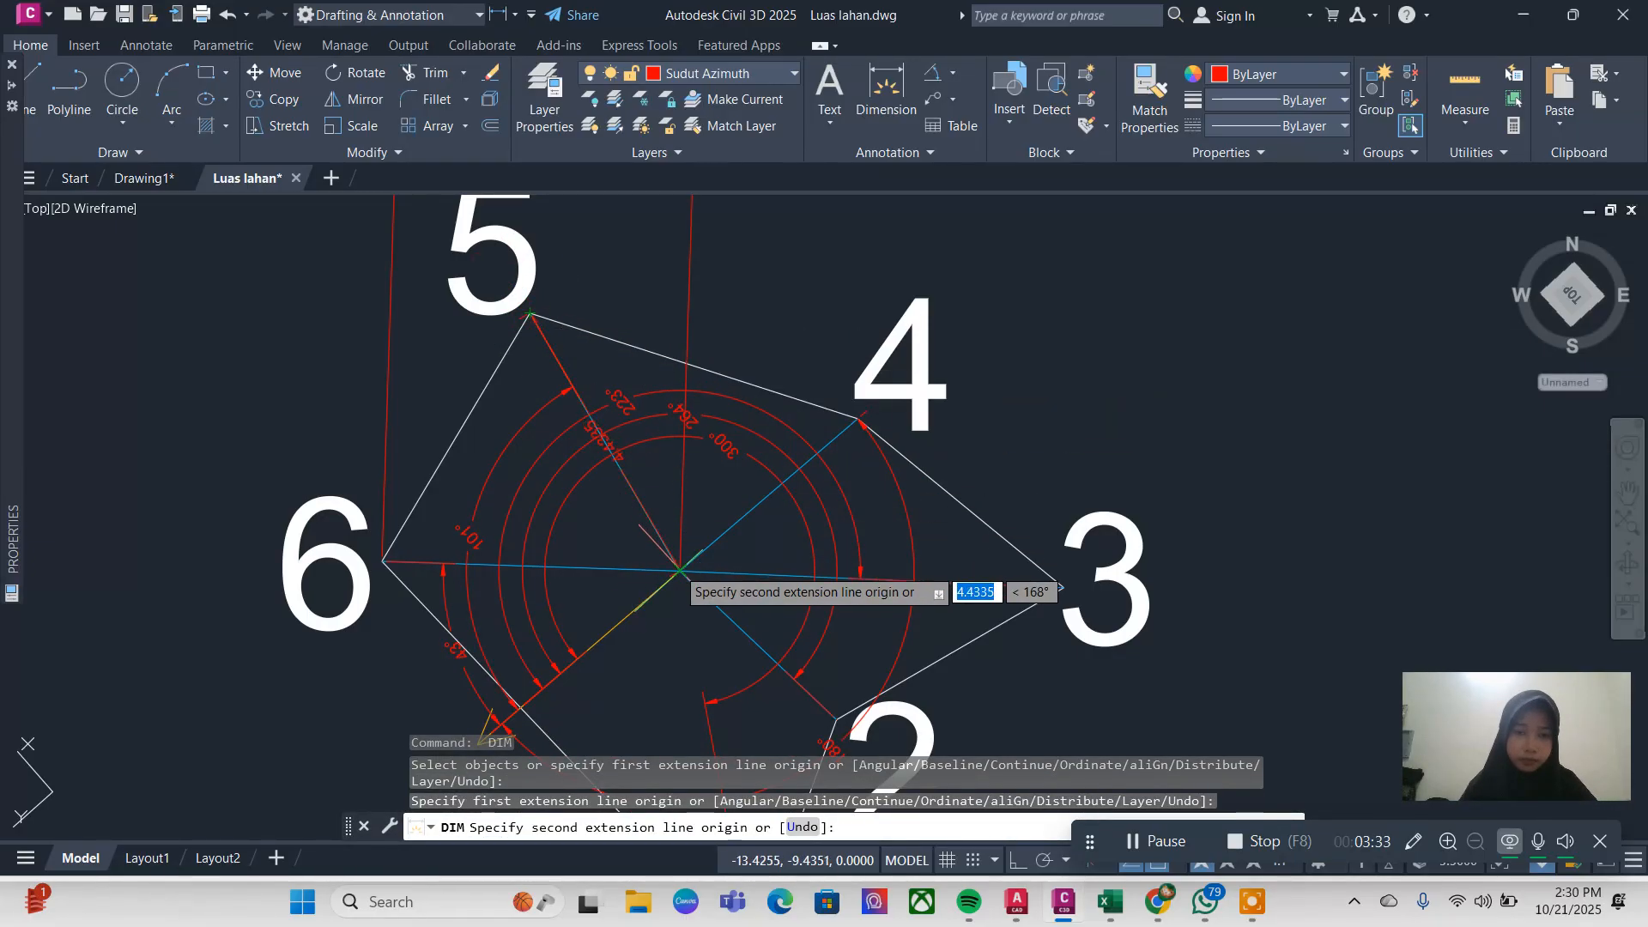
left_click(679, 569)
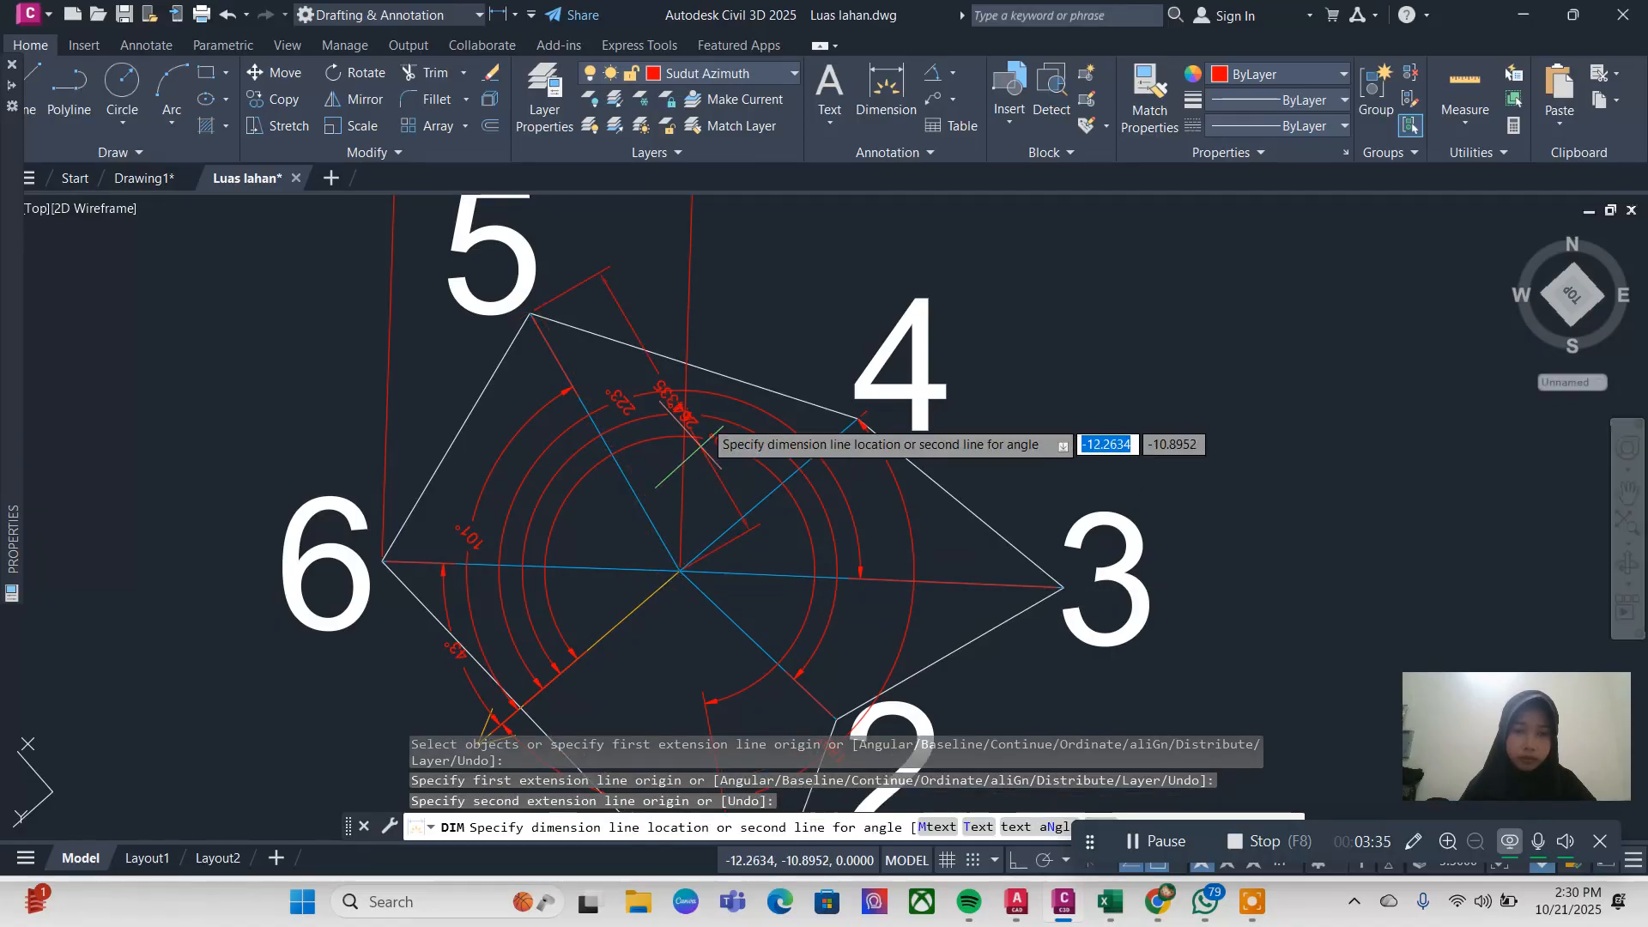
left_click(938, 224)
middle_click_drag(959, 469, 878, 344)
key("Escape")
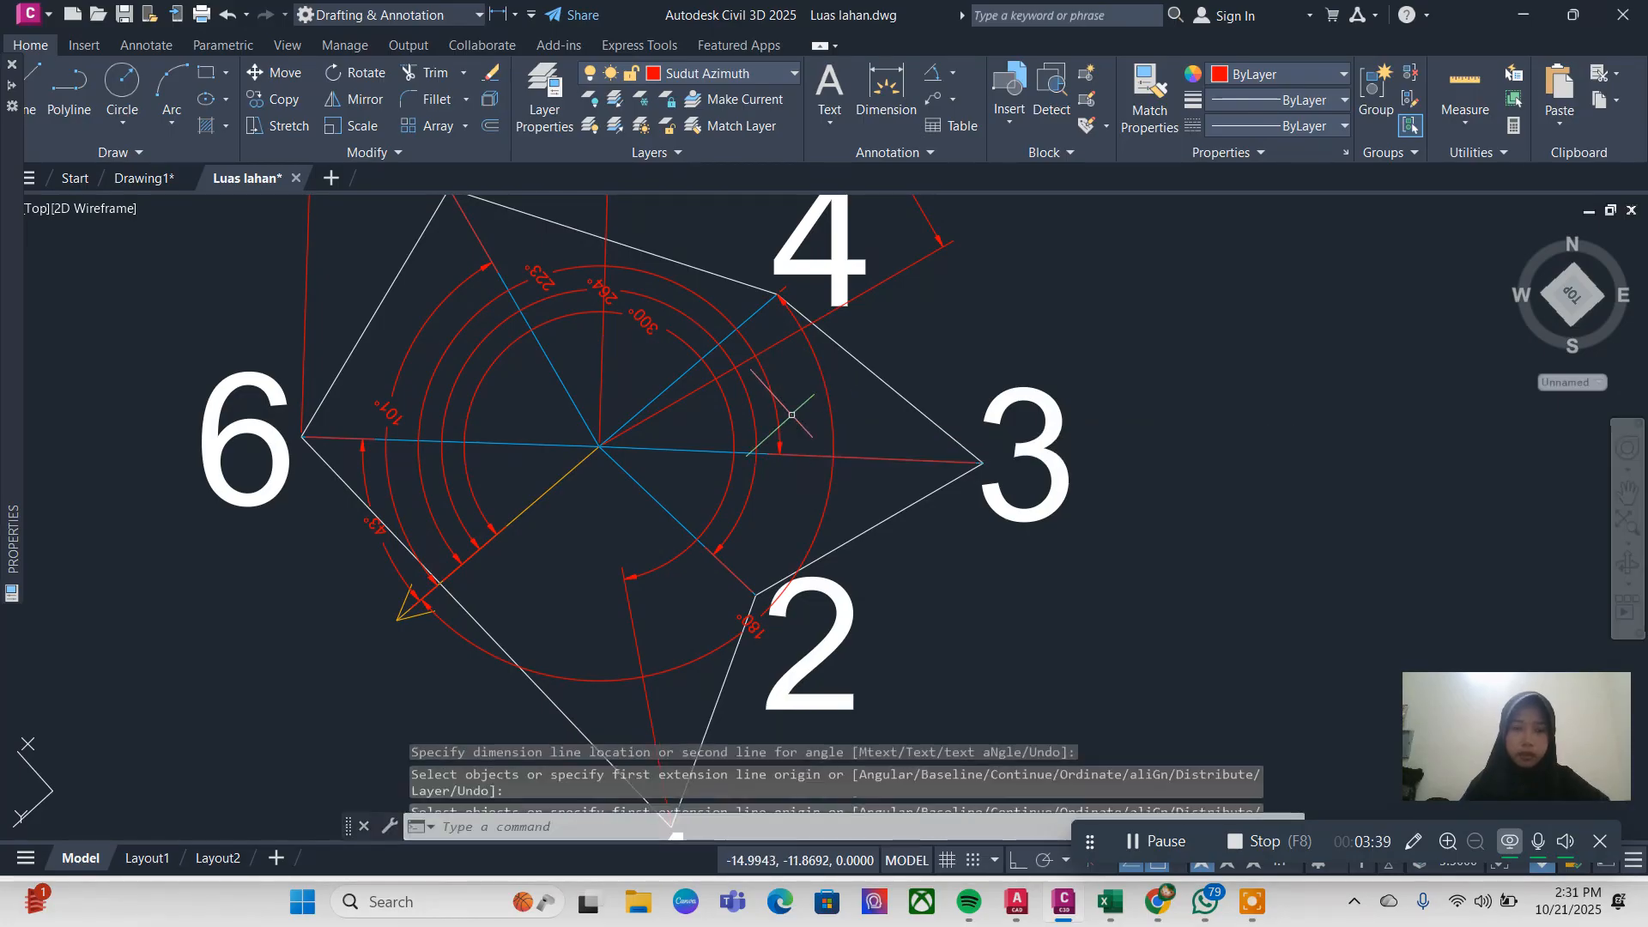
Step: Dimension the distance from the centre point to corner 4, placing the dimension line outside the boundary beyond corners 2 and 3
scroll(672, 415, "up", 2)
key("Return")
scroll(602, 407, "down", 4)
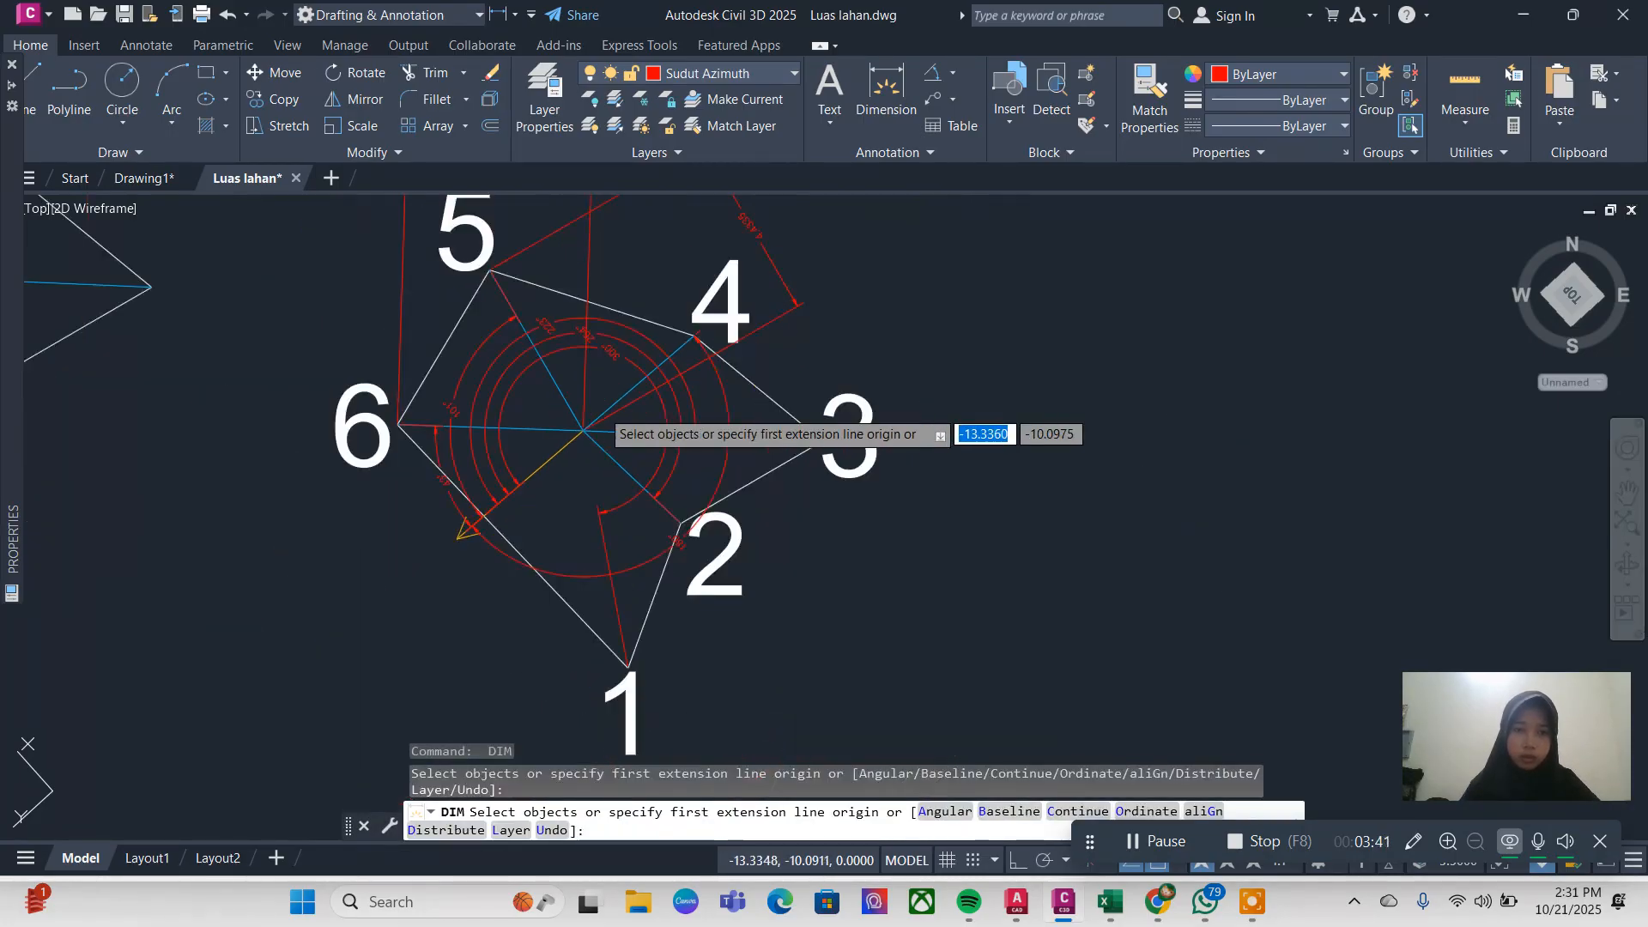
key("Return")
key("Escape")
left_click(584, 431)
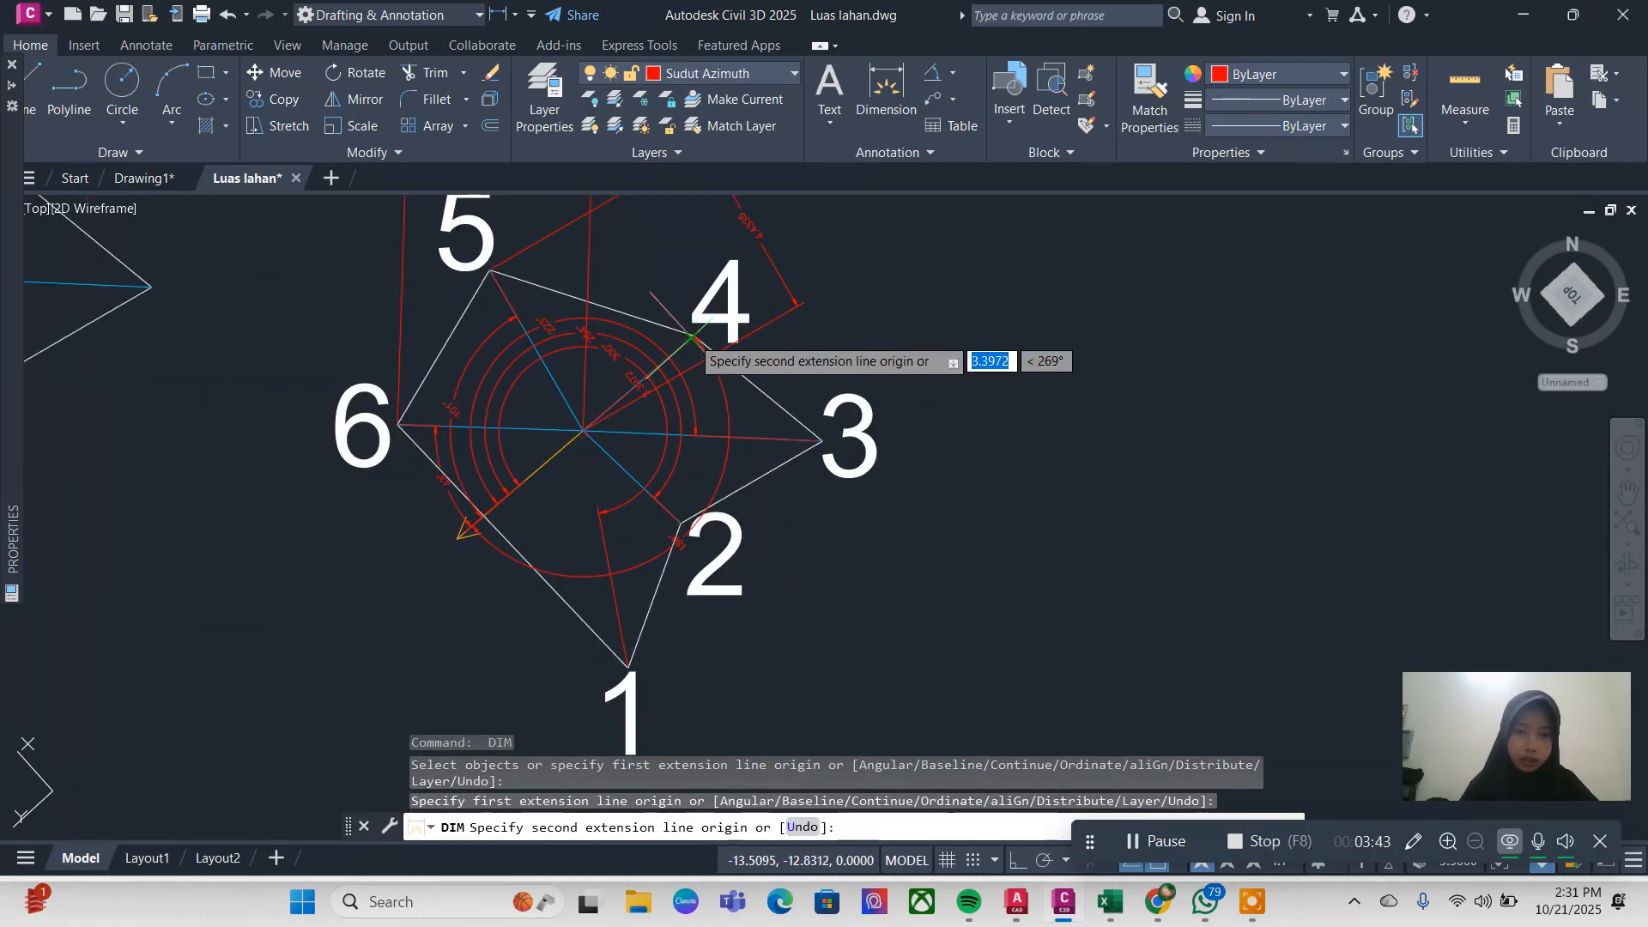
scroll(693, 339, "up", 4)
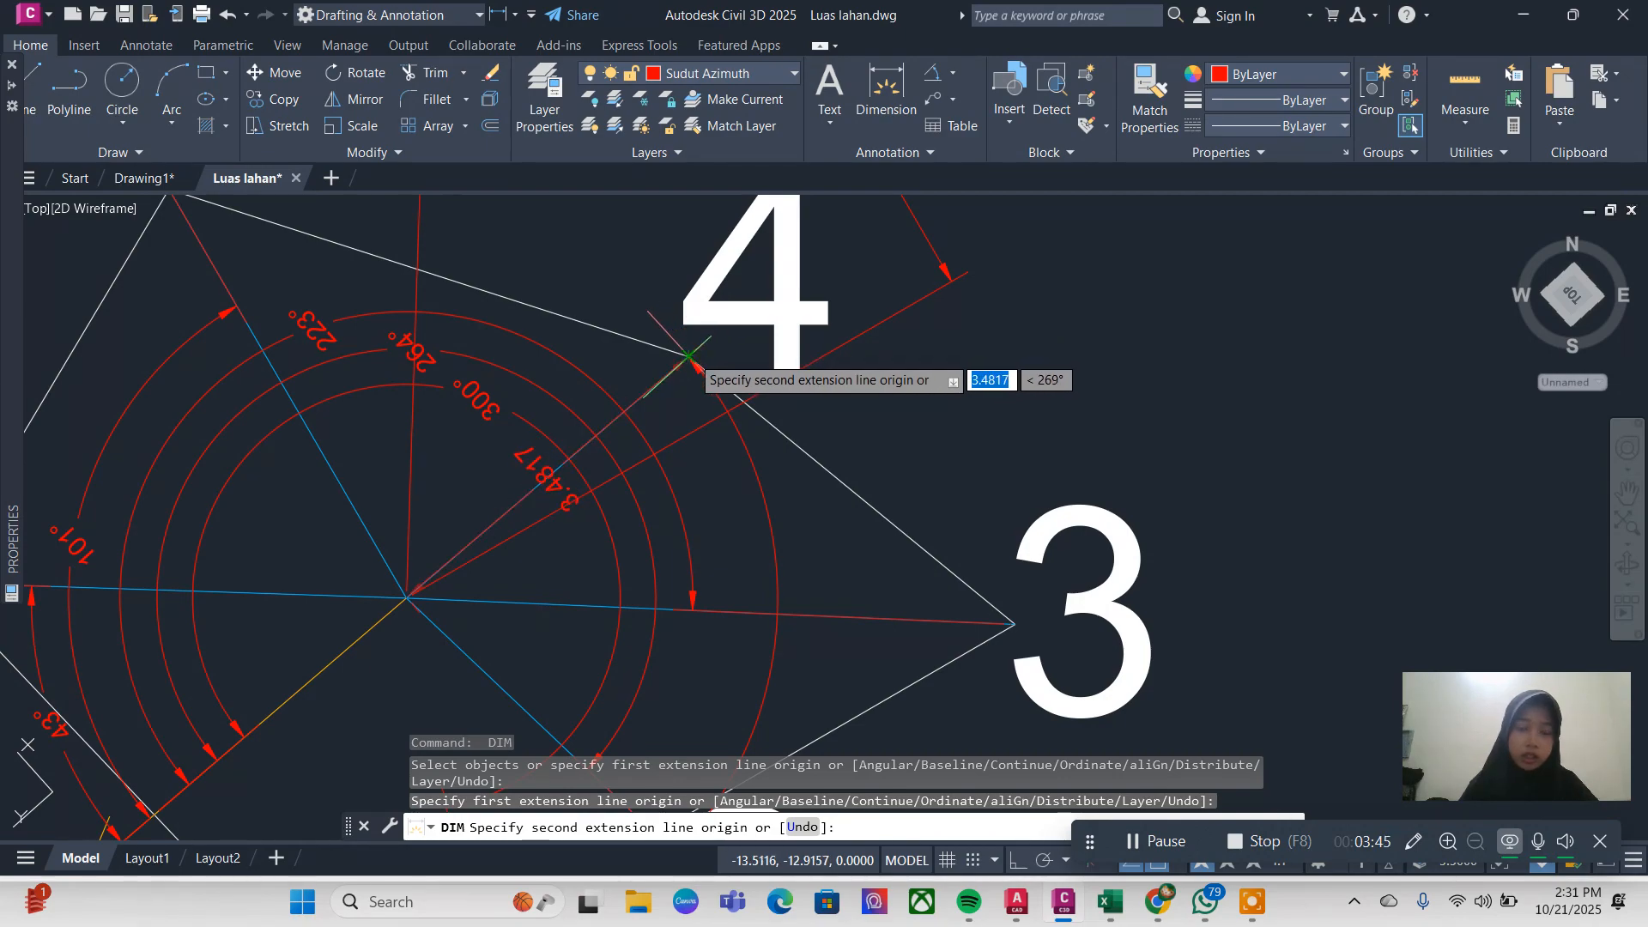
left_click(689, 356)
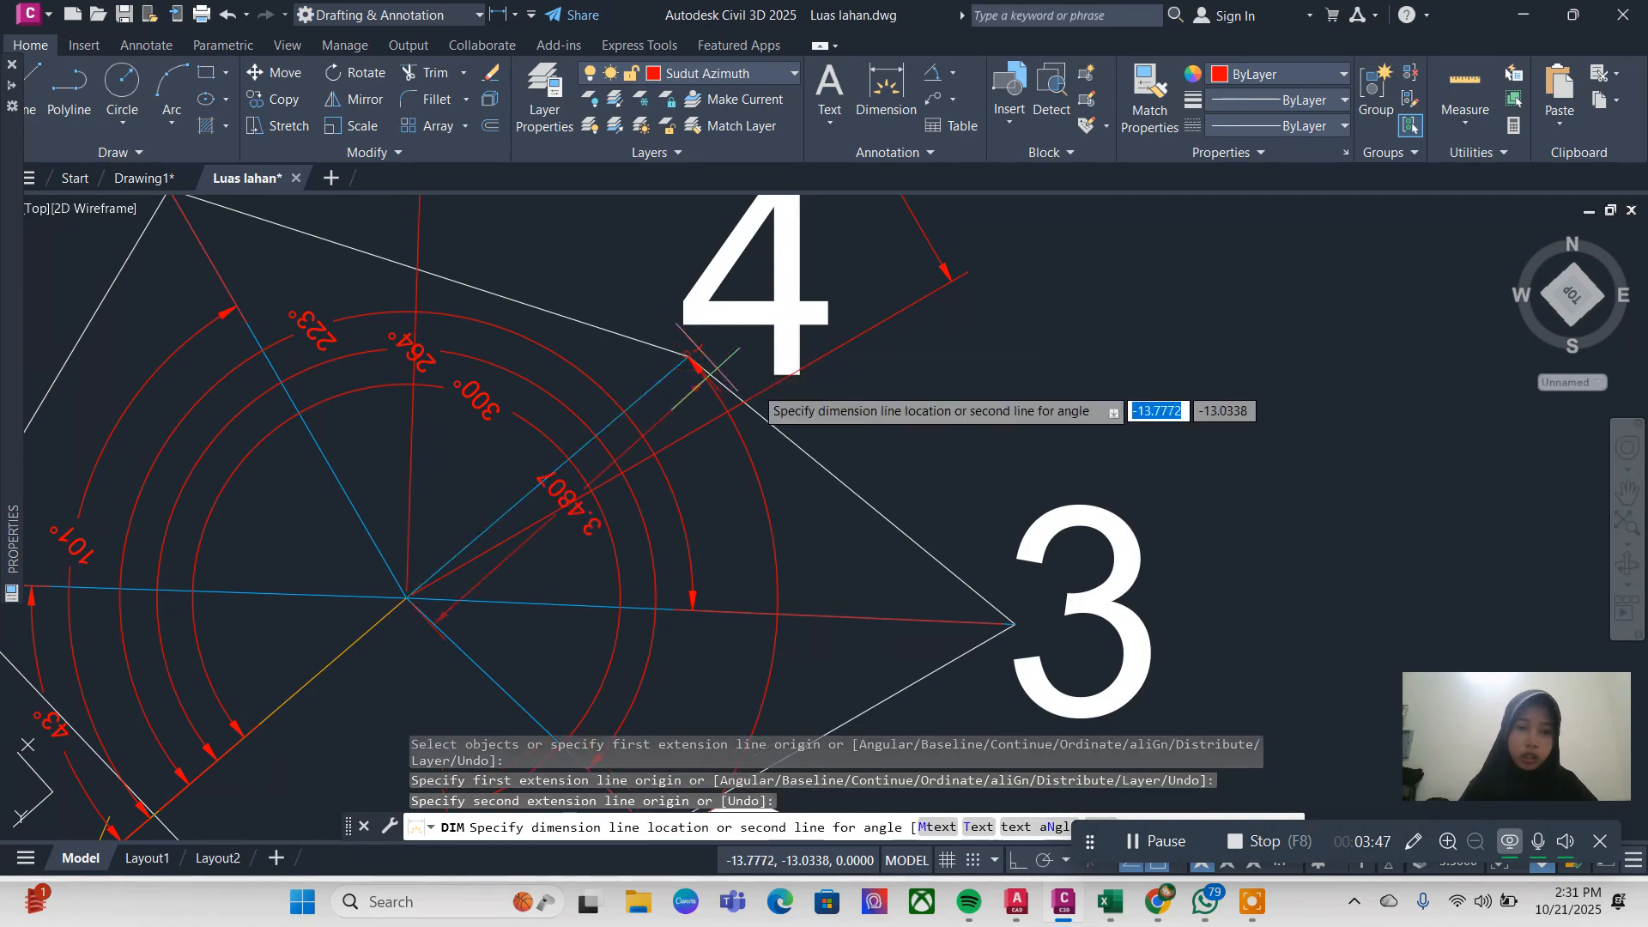
middle_click_drag(845, 489, 712, 239)
middle_click_drag(1049, 488, 927, 360)
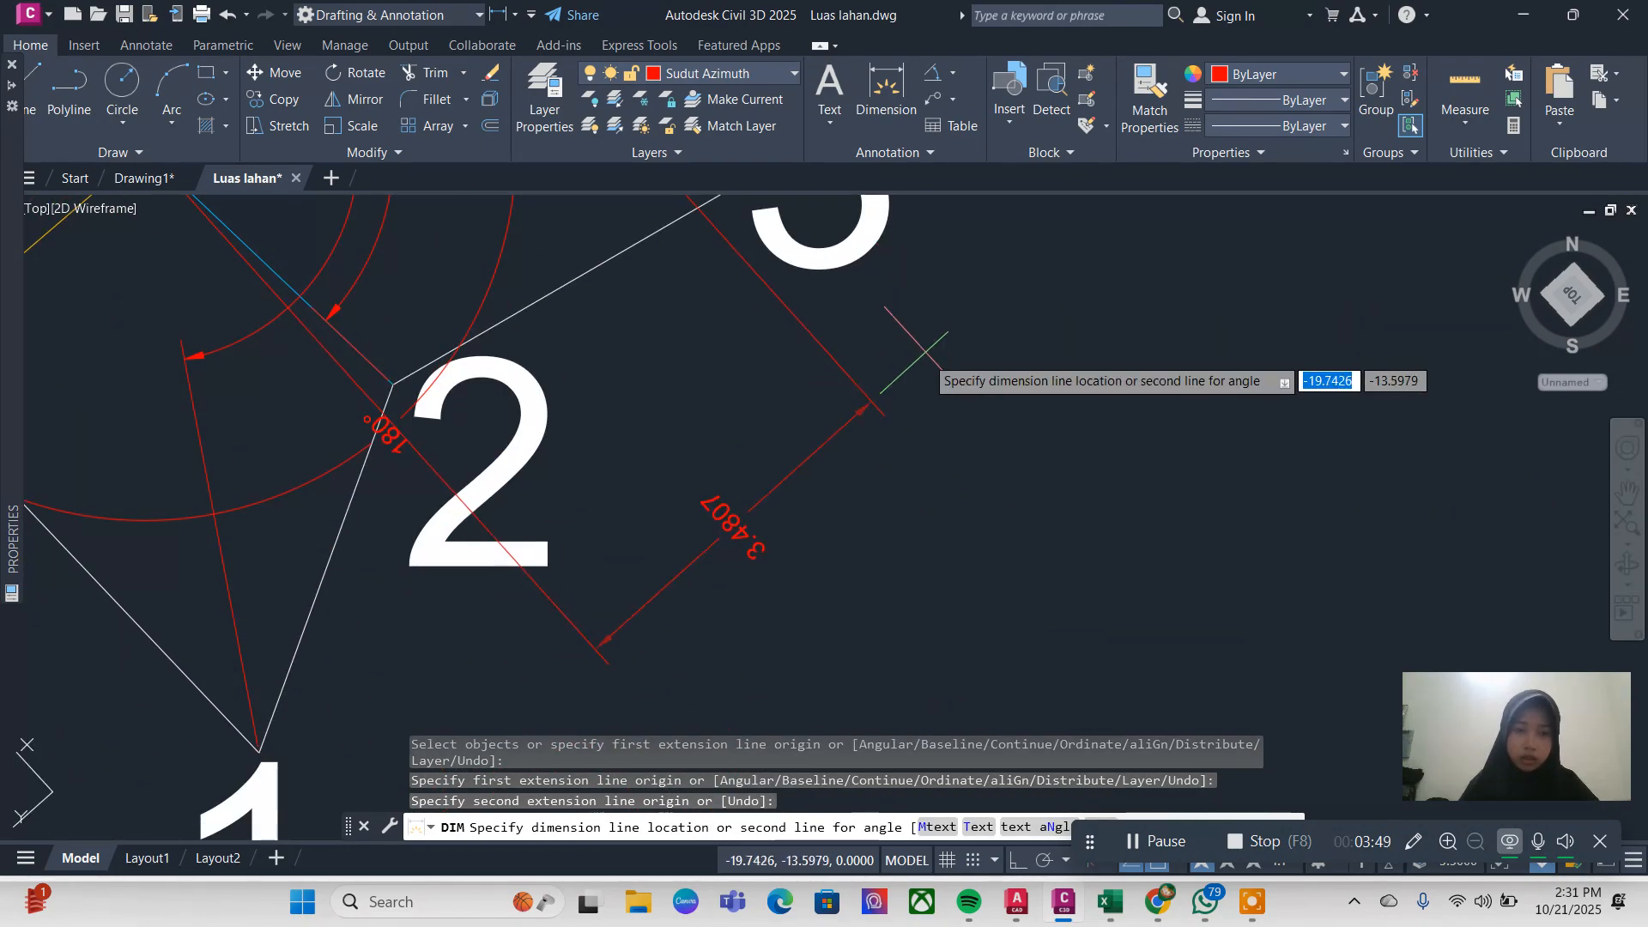
left_click(927, 359)
Step: Examine the distance dimensions between the centre point and the numbered land corners
left_click(1142, 843)
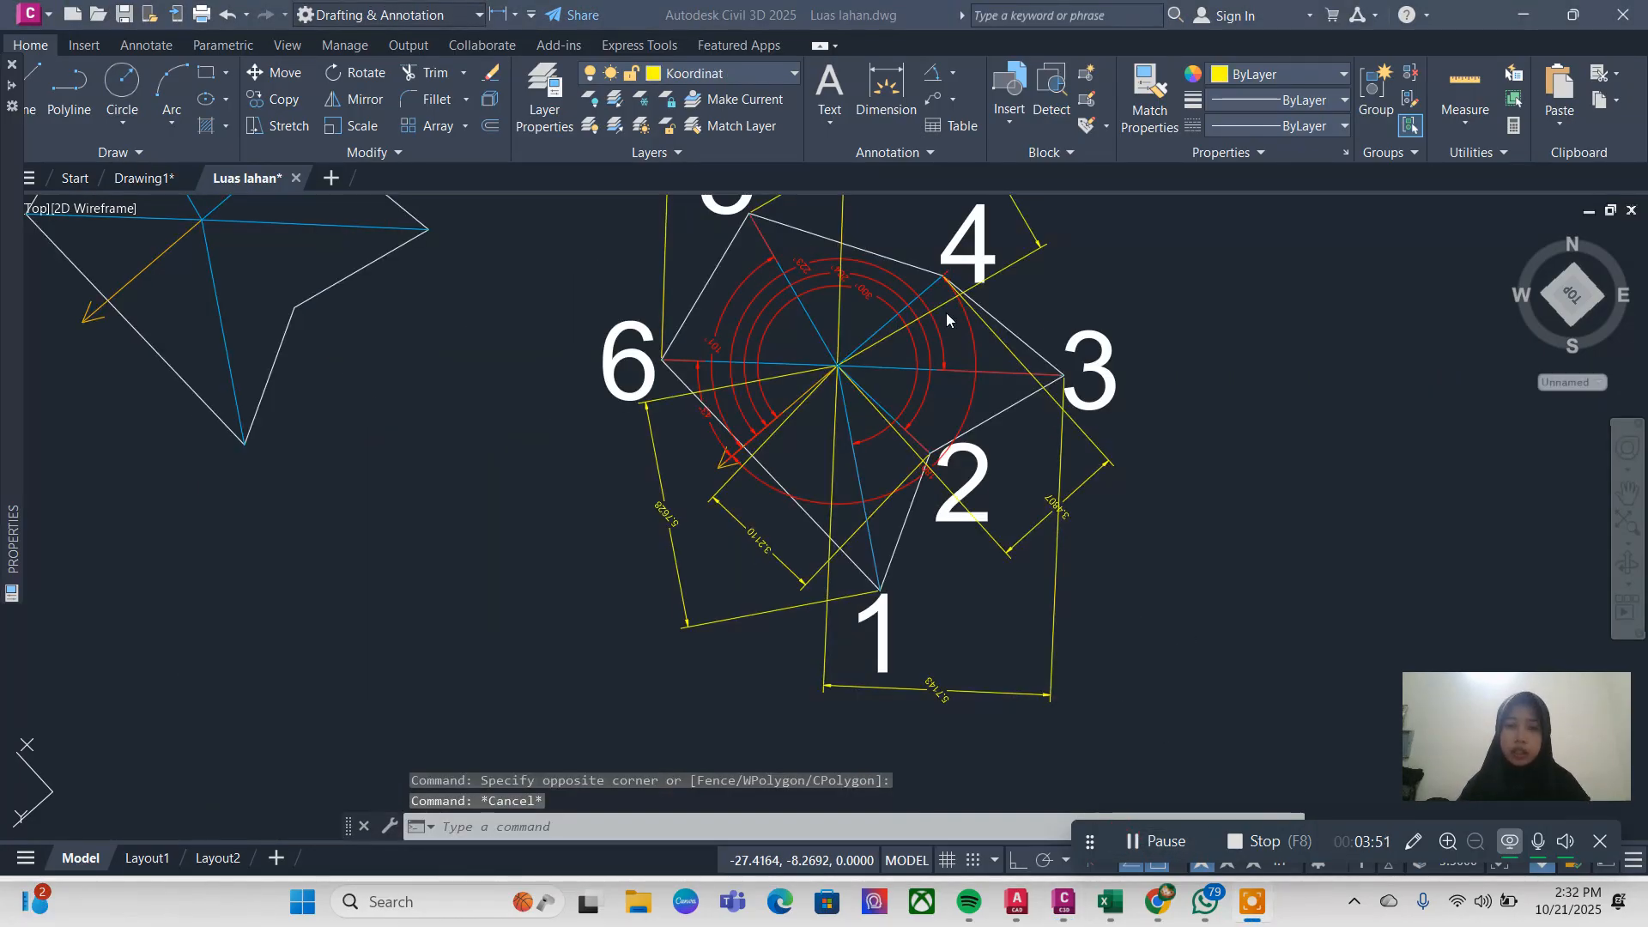
left_click(948, 321)
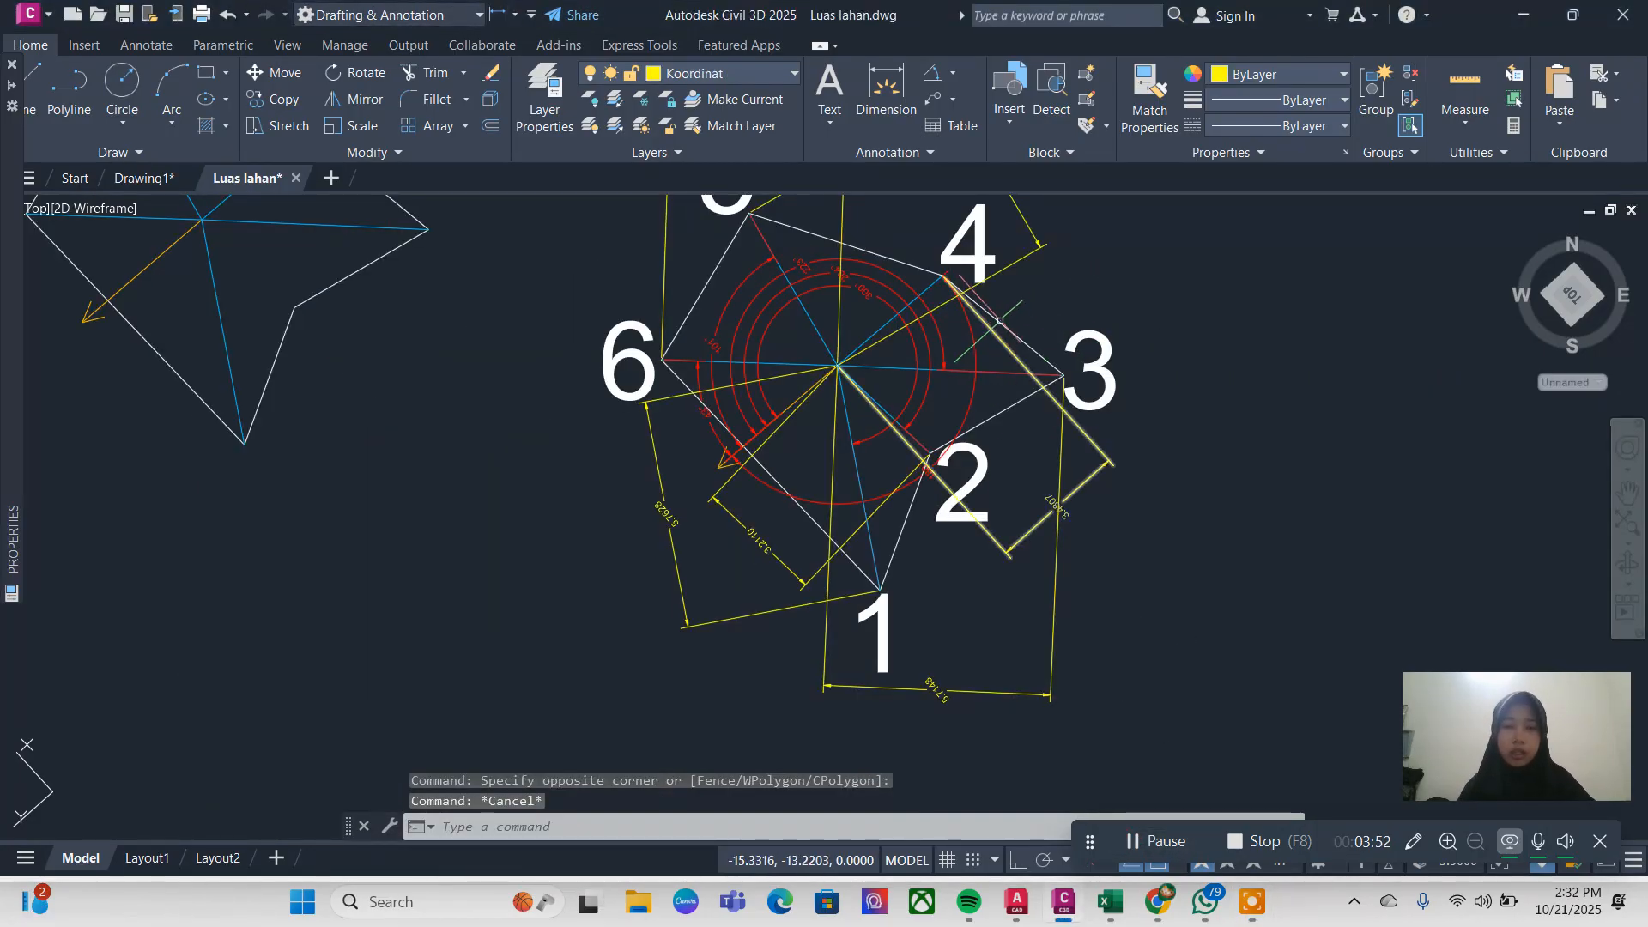
middle_click_drag(1005, 287, 1033, 424)
scroll(823, 265, "up", 4)
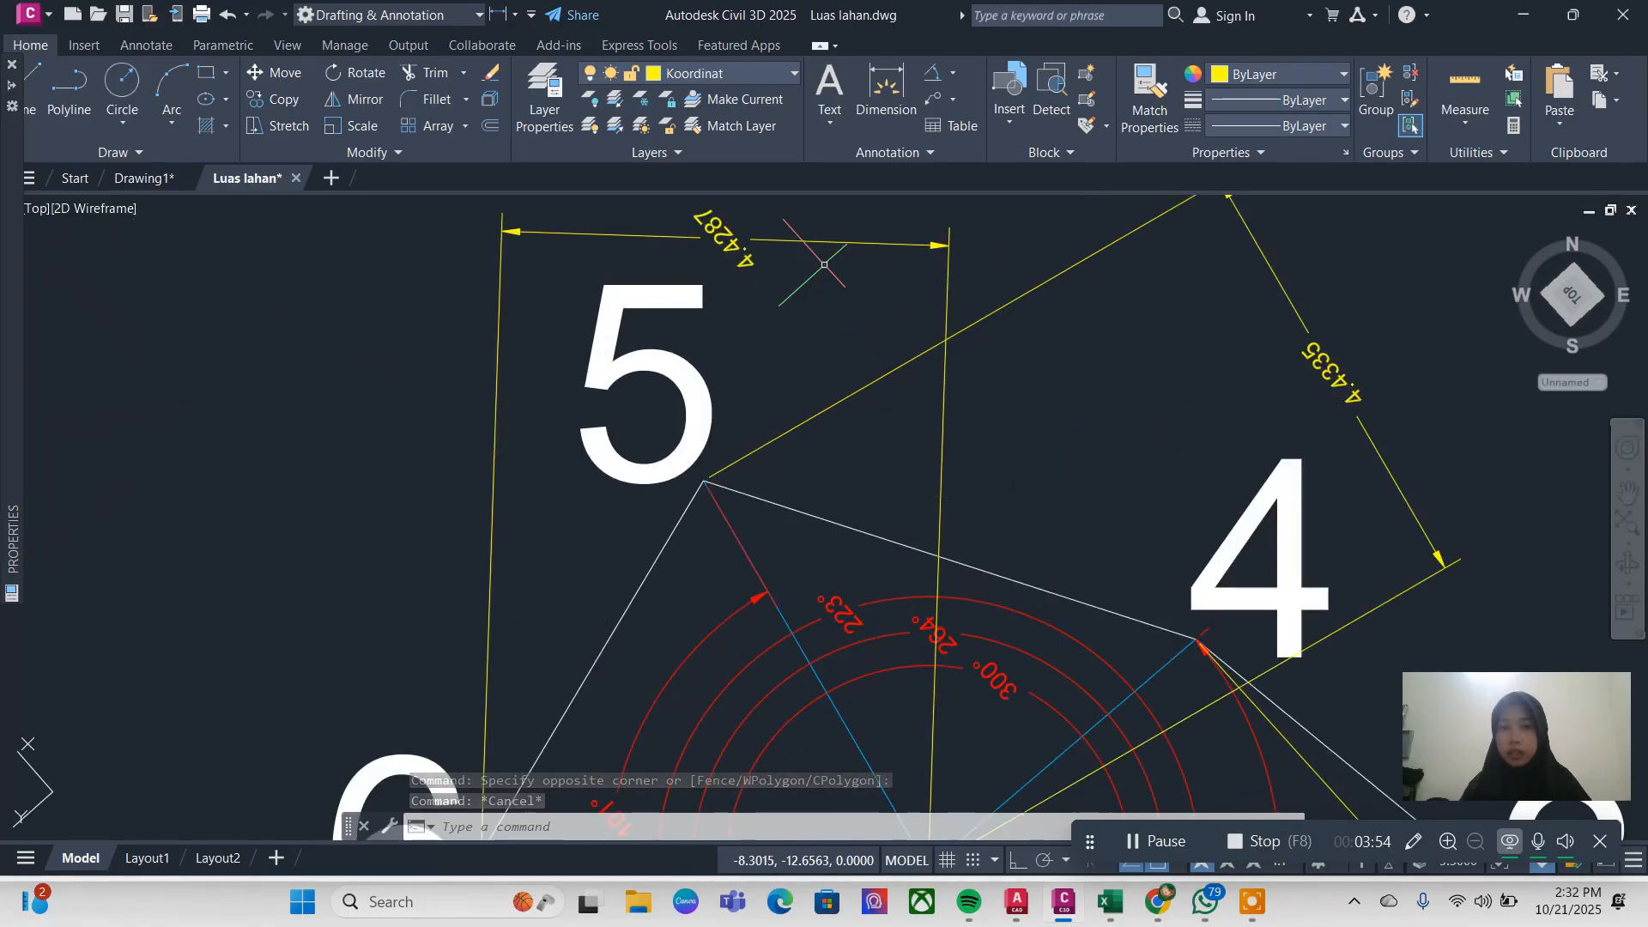
scroll(766, 392, "down", 6)
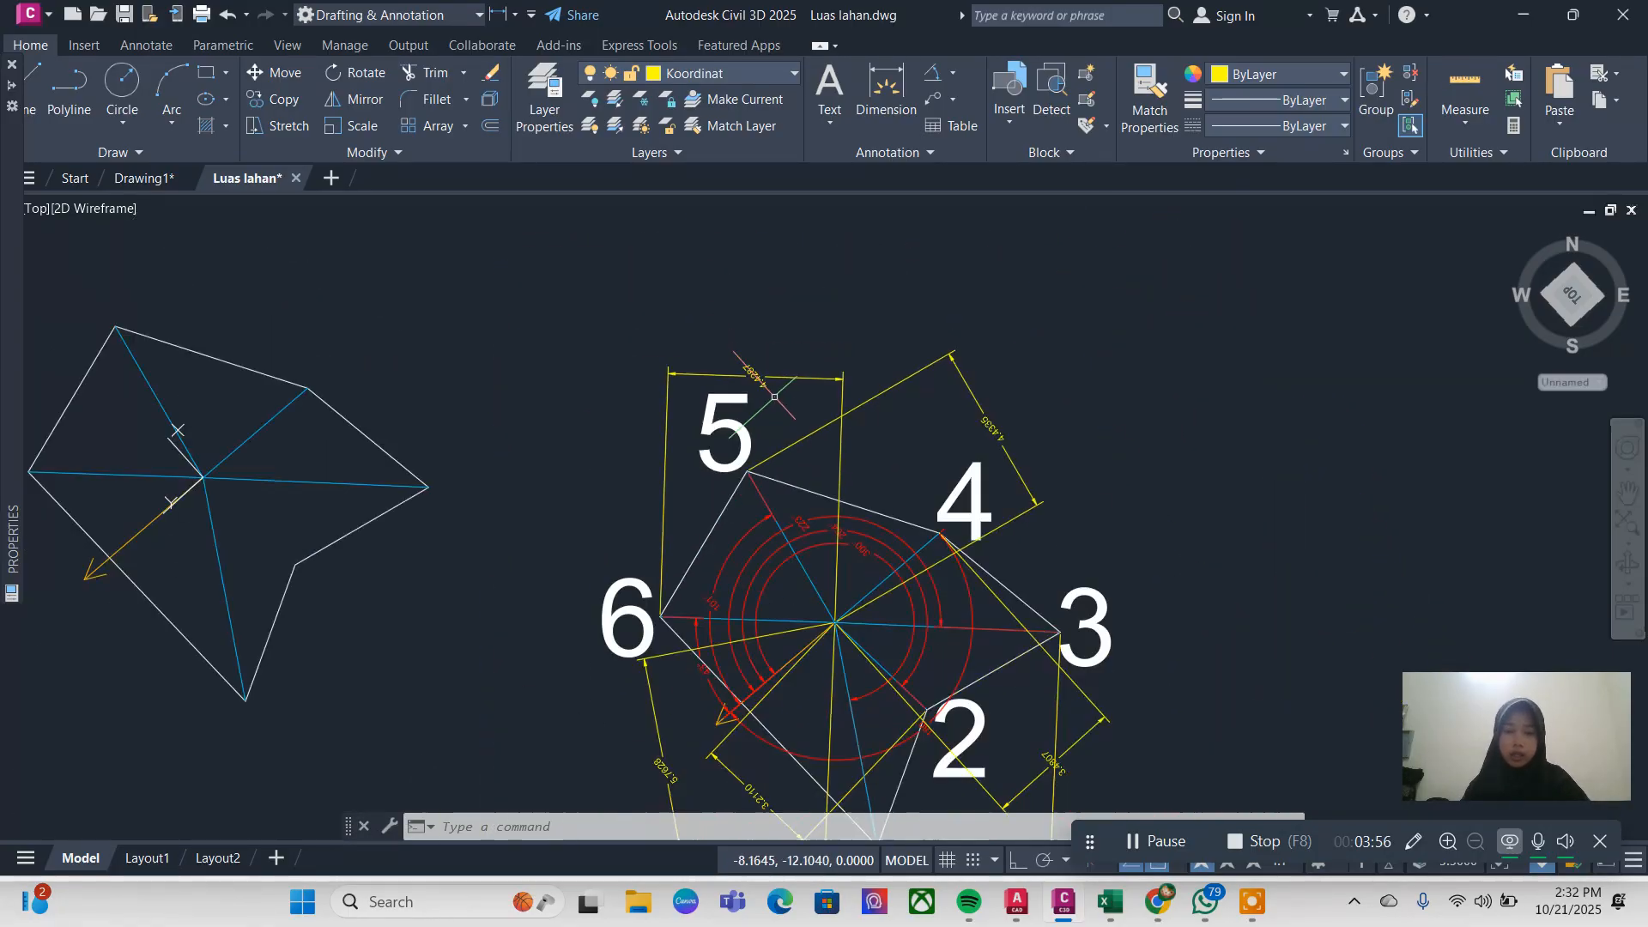
middle_click_drag(828, 549, 807, 476)
scroll(804, 460, "up", 2)
scroll(823, 446, "down", 2)
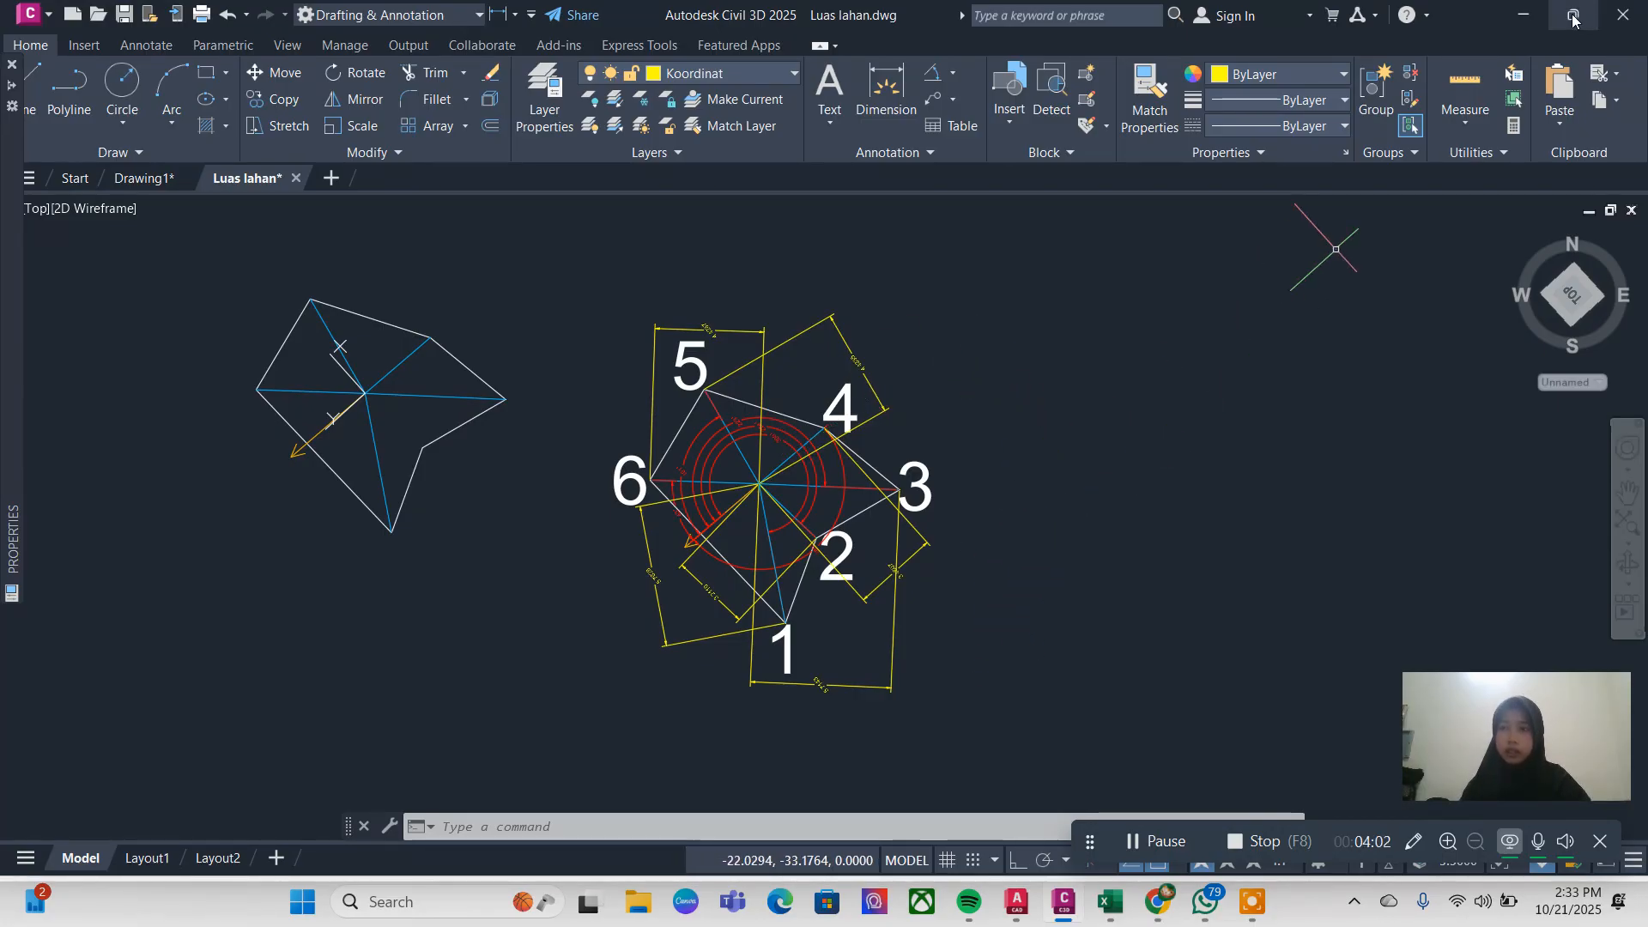
mouse_move(1573, 17)
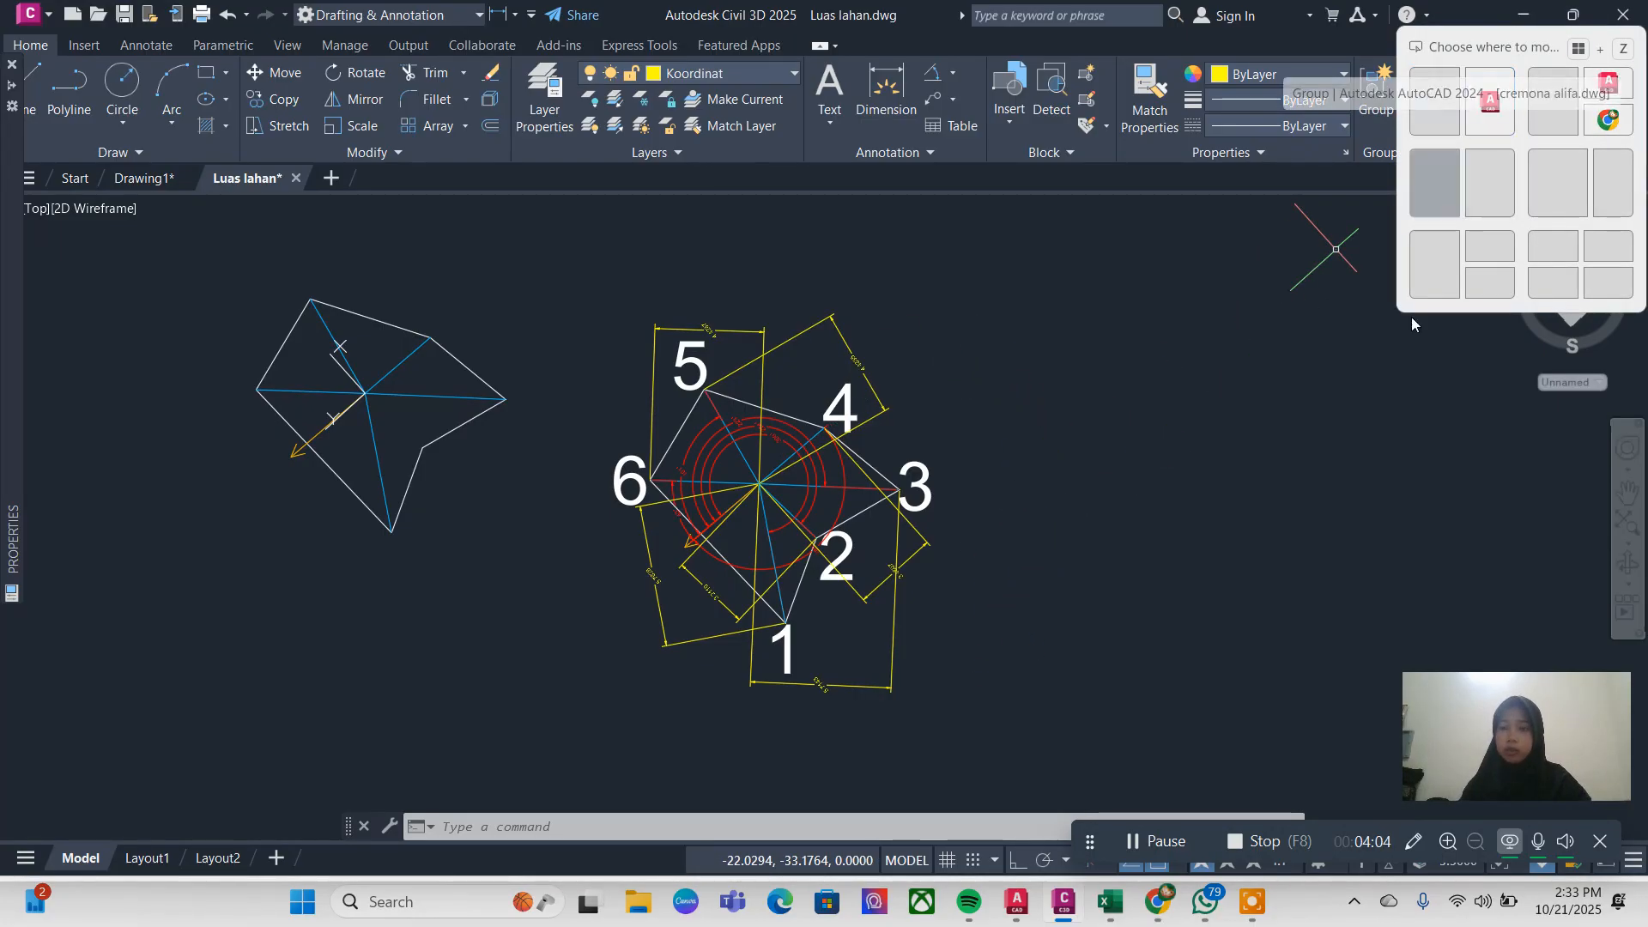
Step: Switch to the punya_gina workbook in Excel and arrange it side by side with the Luas lahan drawing
mouse_move(1109, 901)
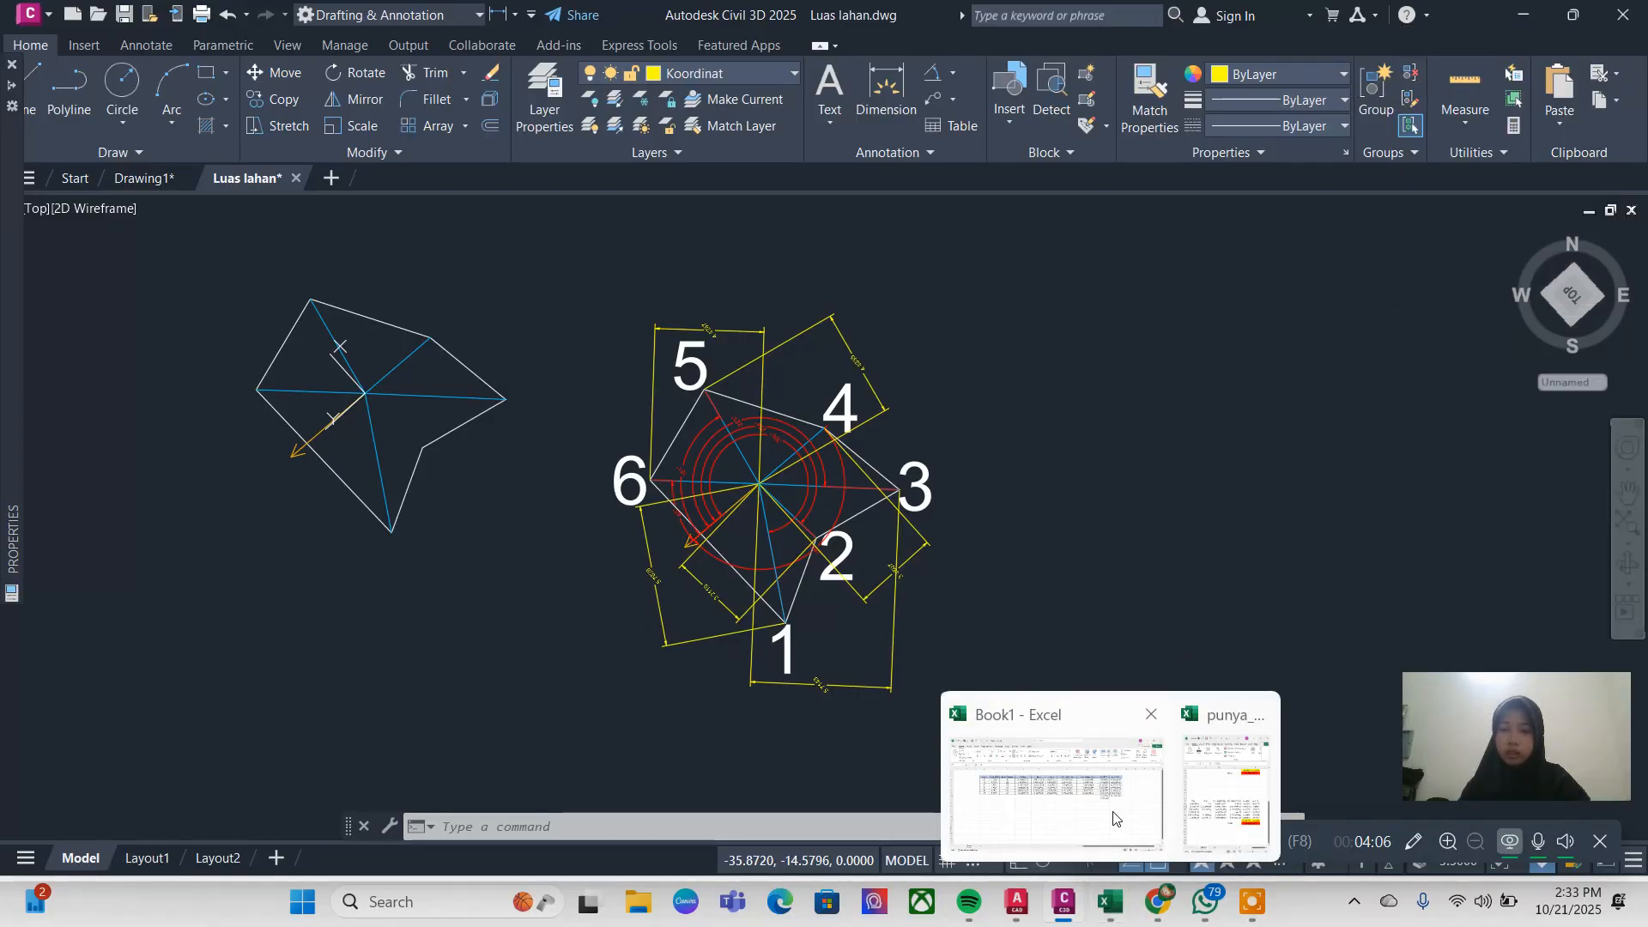
left_click(1113, 817)
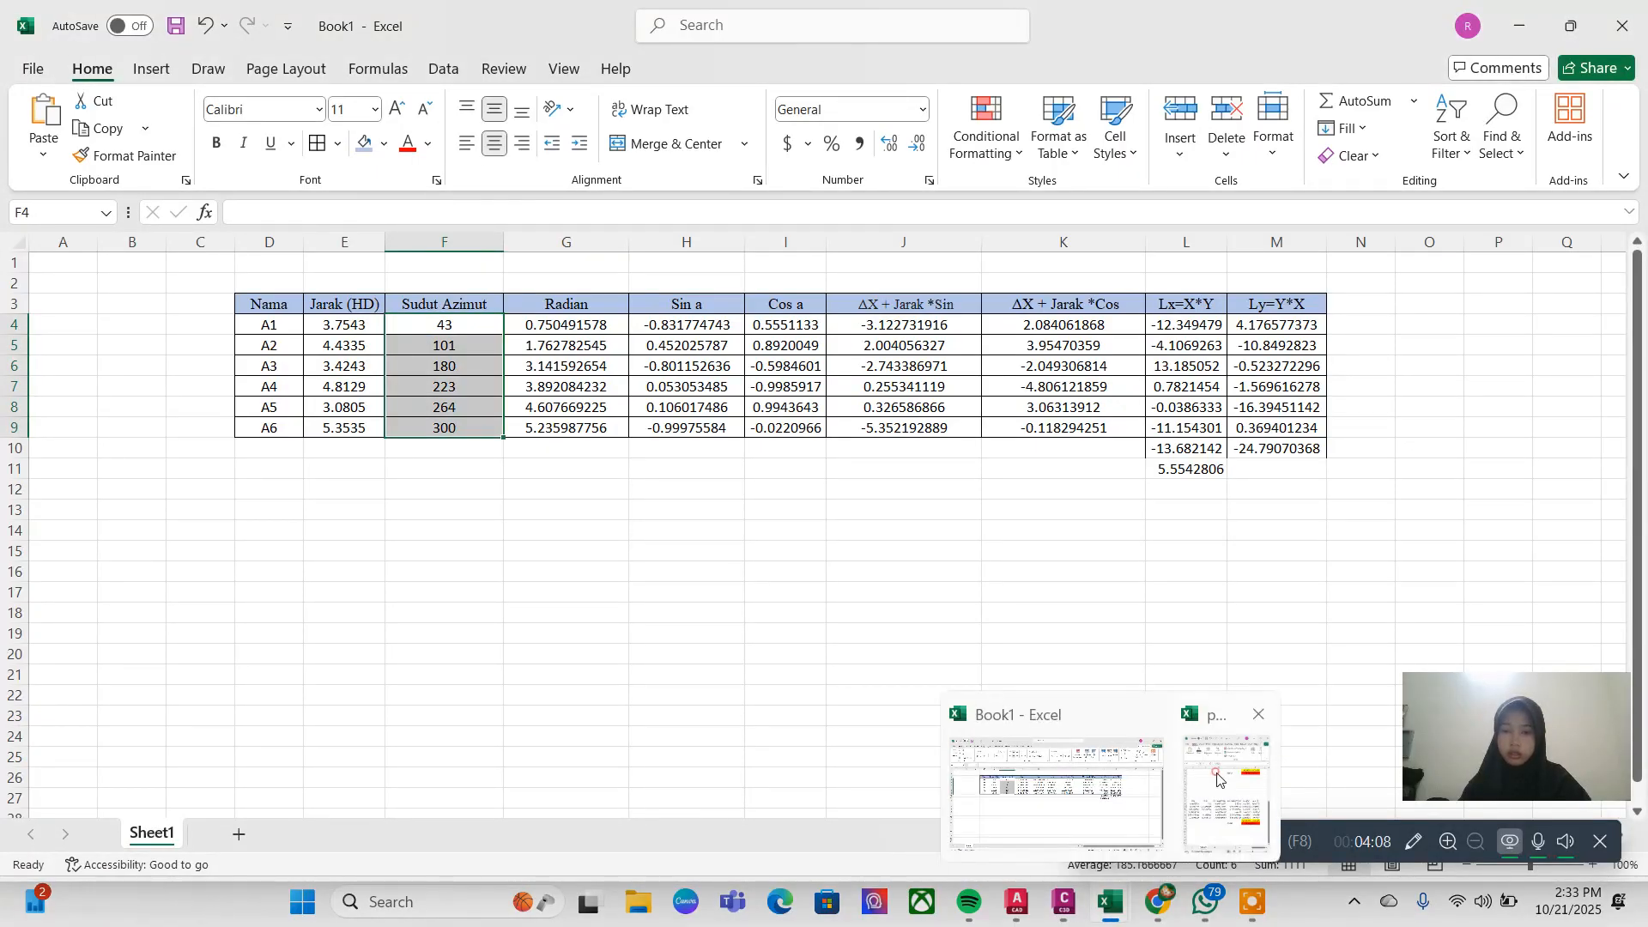
left_click(1217, 779)
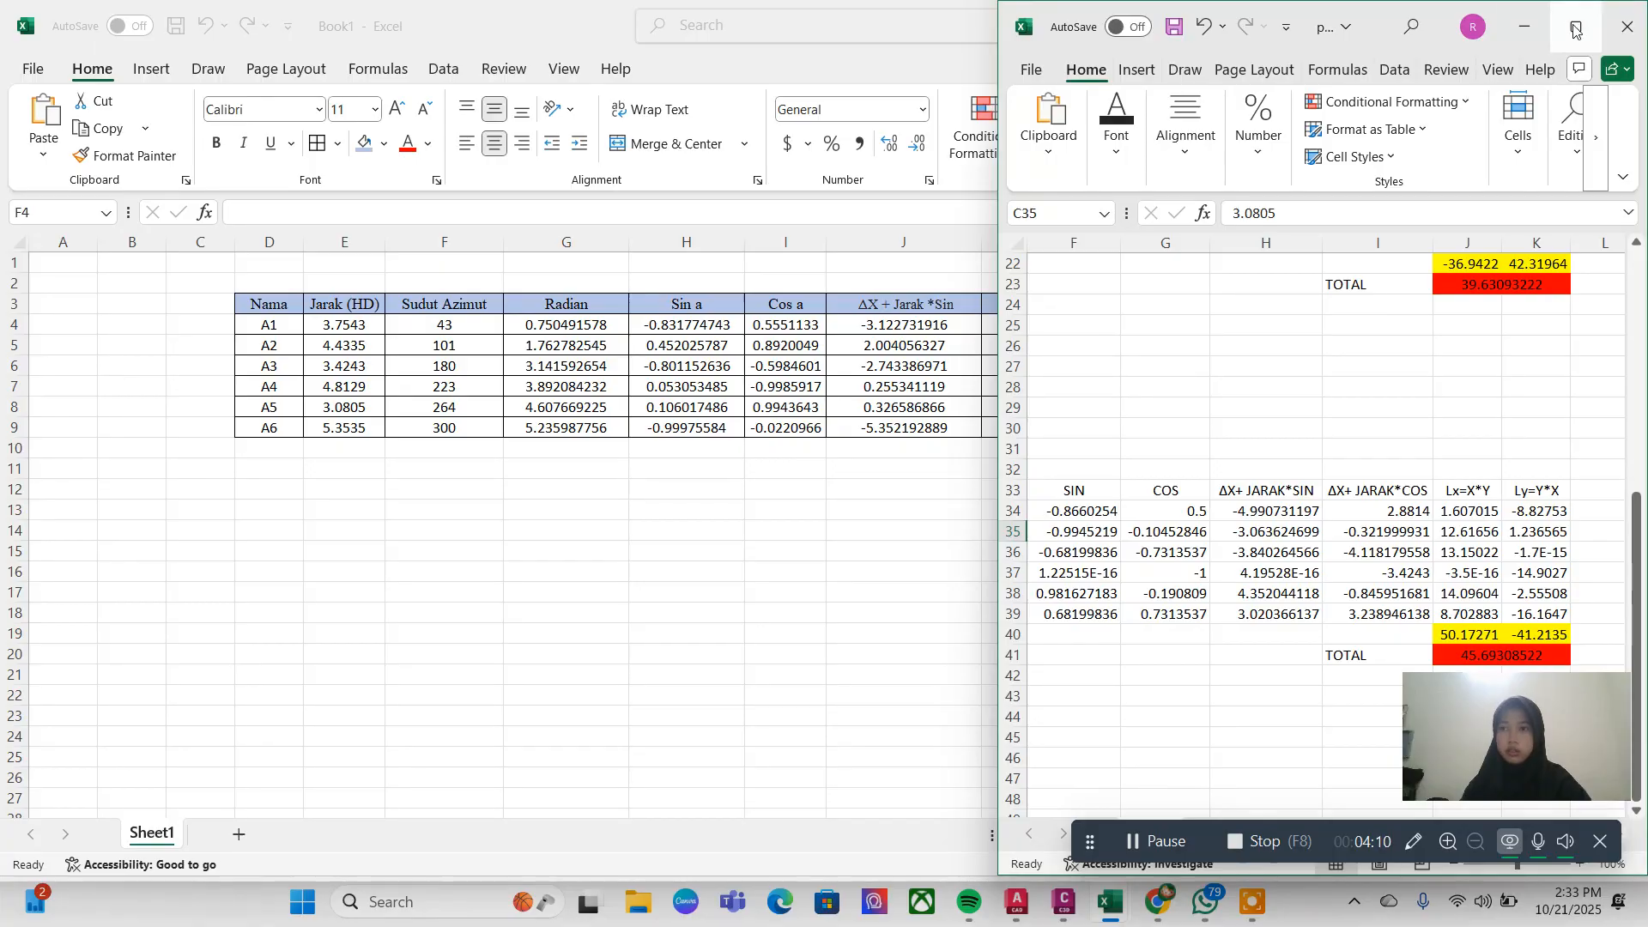
mouse_move(1576, 27)
left_click(1444, 199)
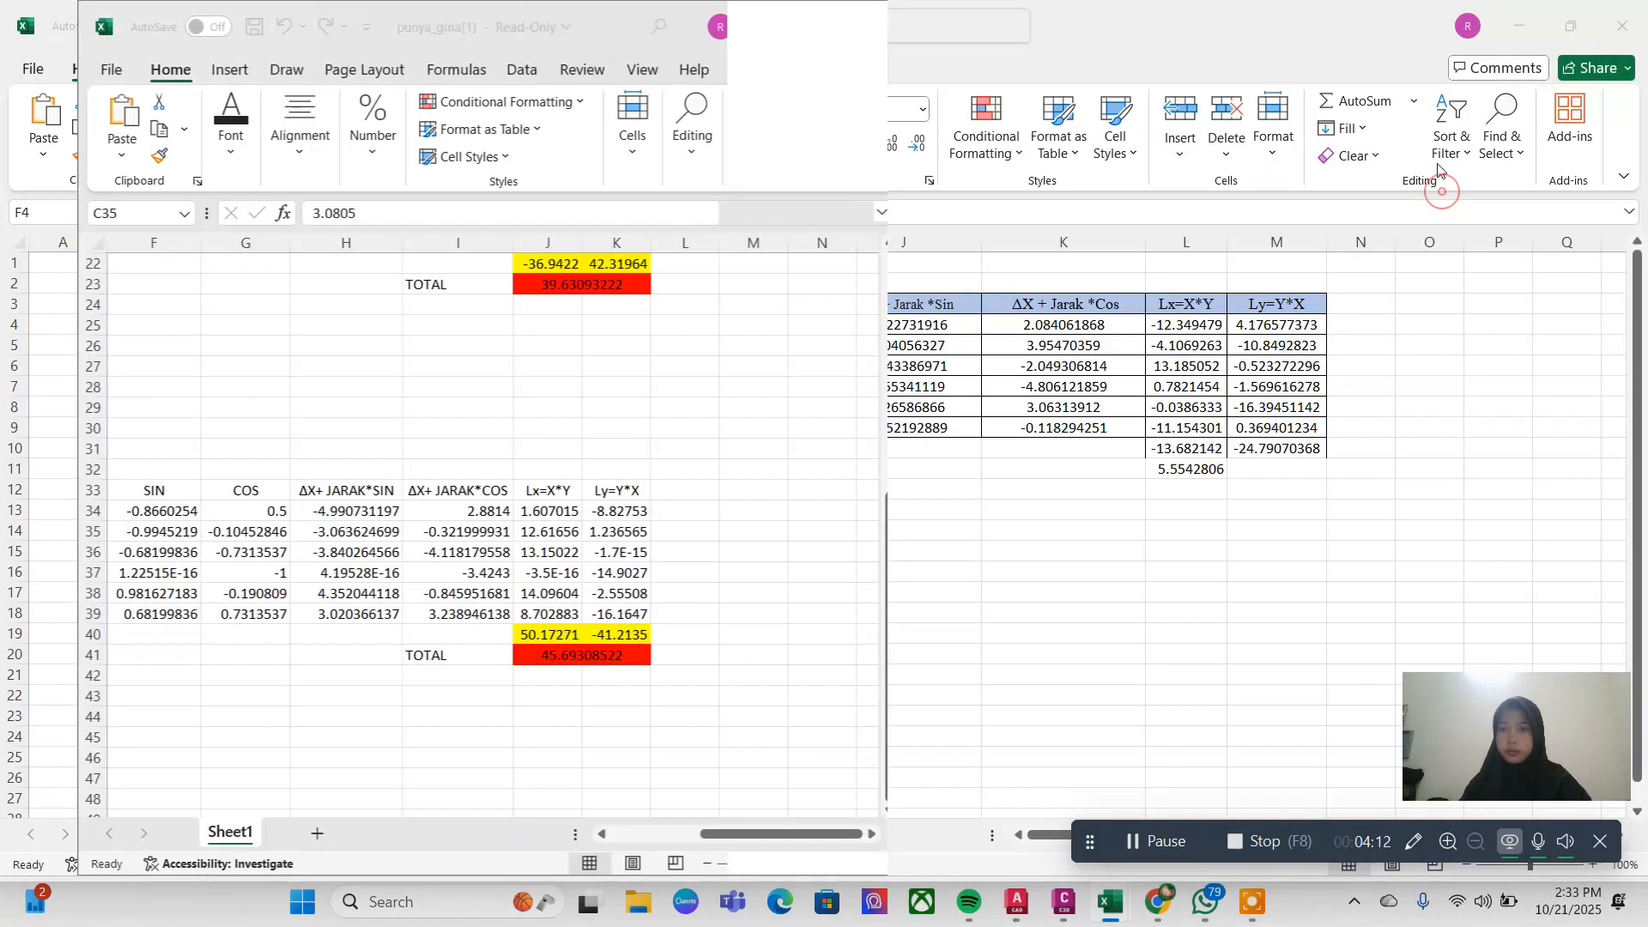
left_click(1454, 202)
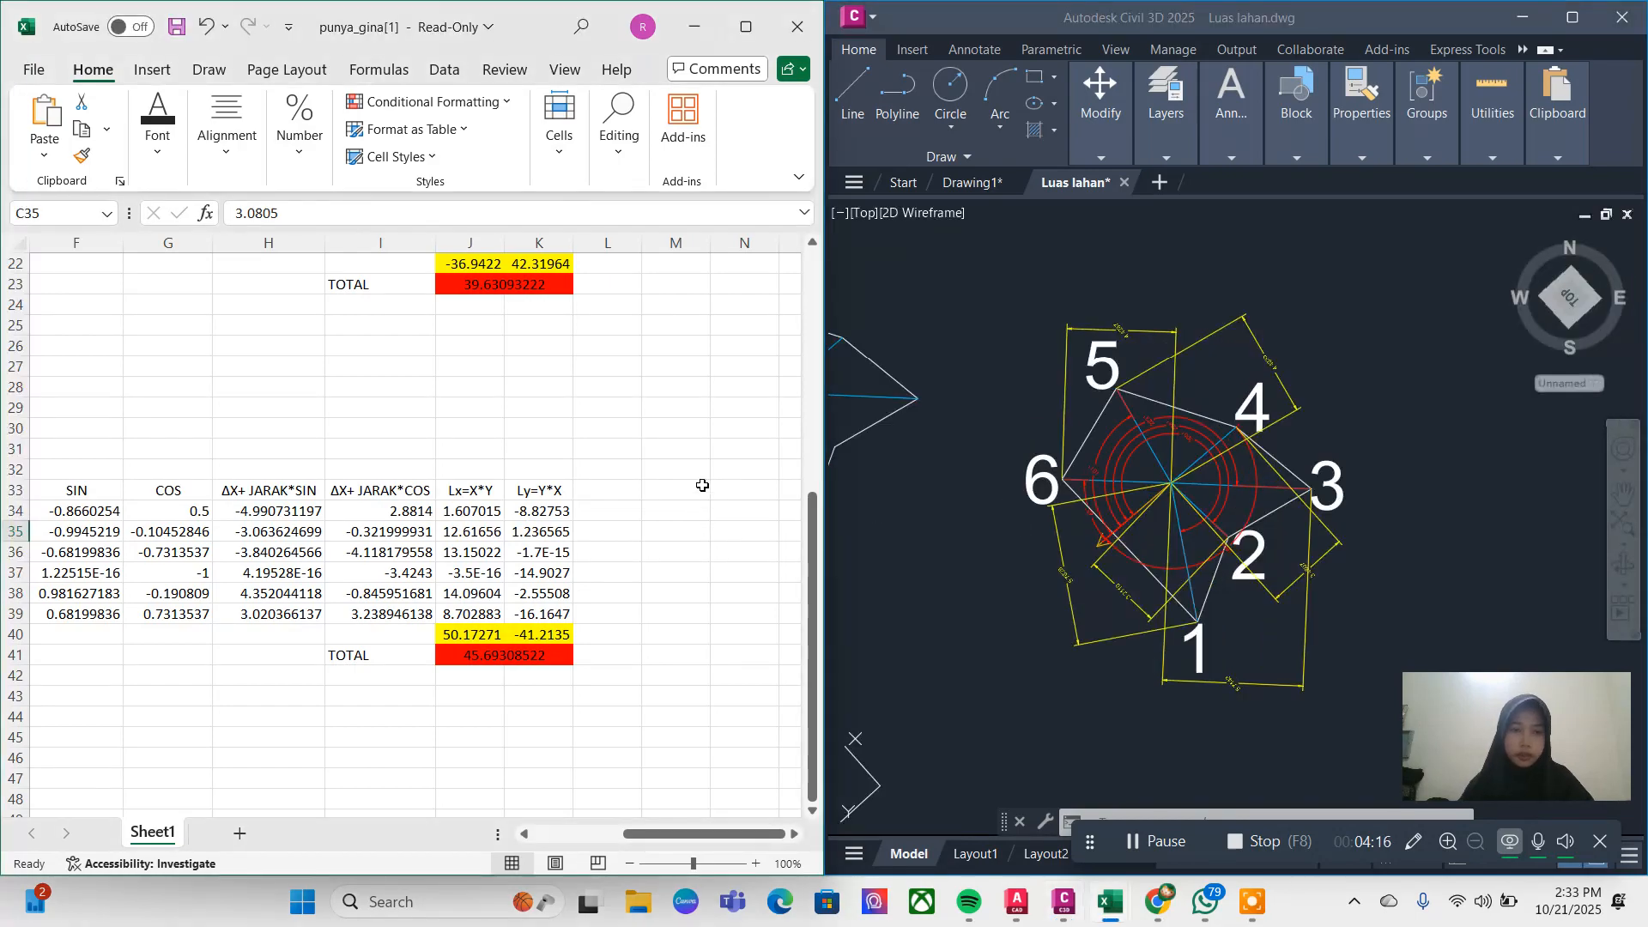
Step: Compare the JARAK and SUDUT AZMUT columns for A1 to A6 with the distance and angle dimensions in the drawing
scroll(466, 531, "down", 2)
scroll(220, 477, "right", 15)
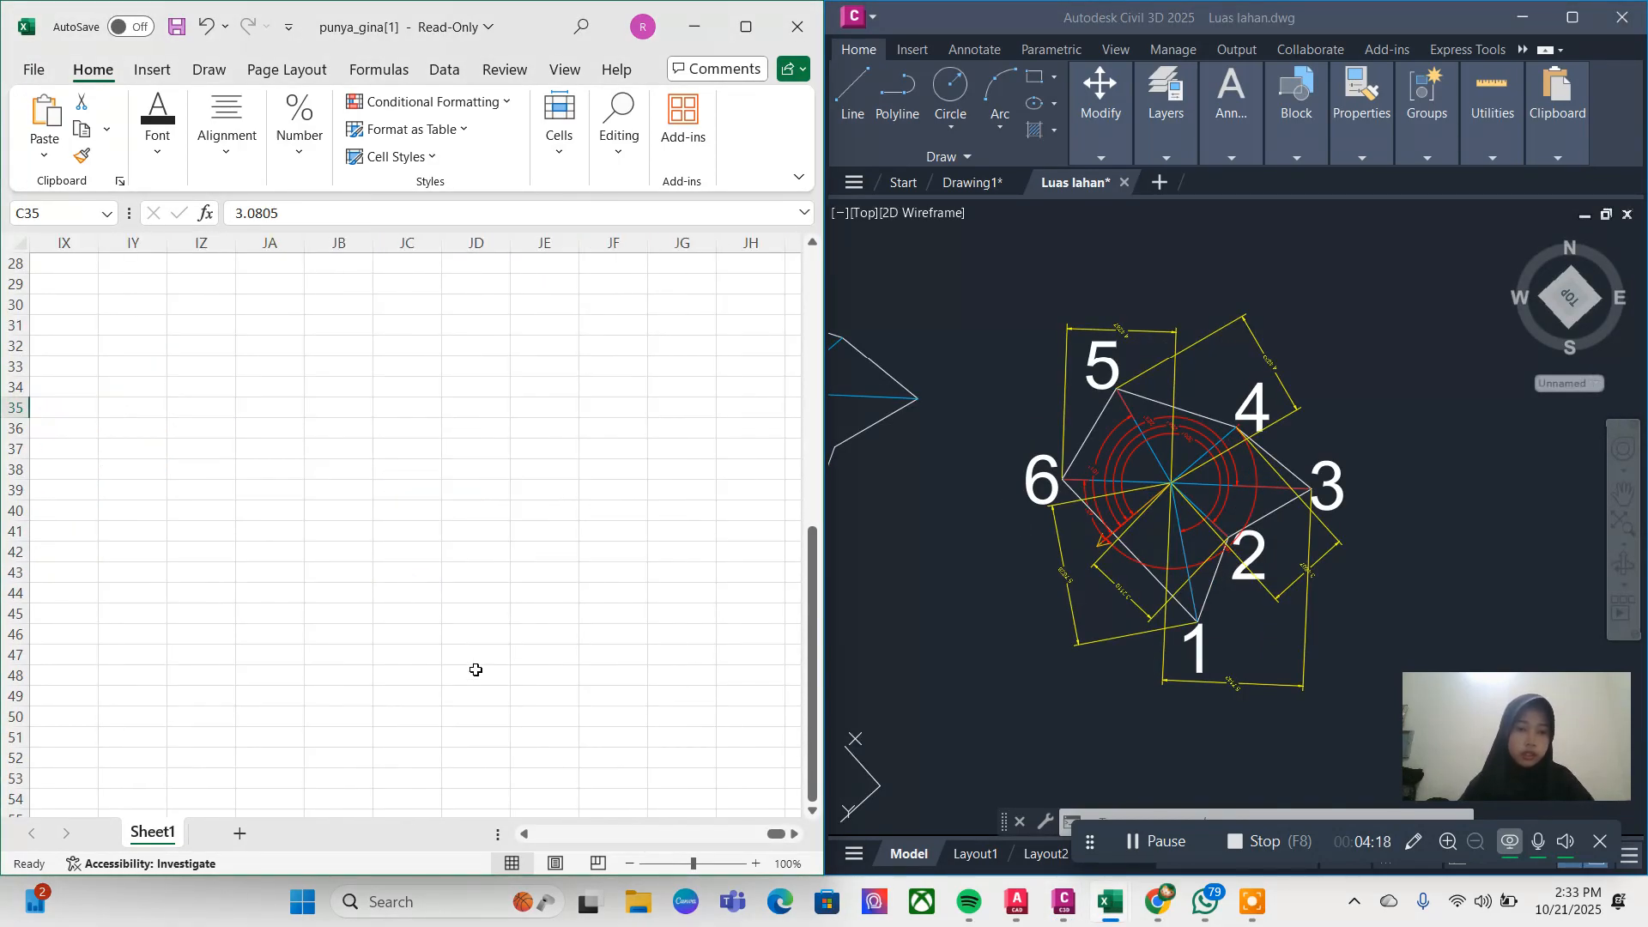
left_click_drag(776, 839, 285, 697)
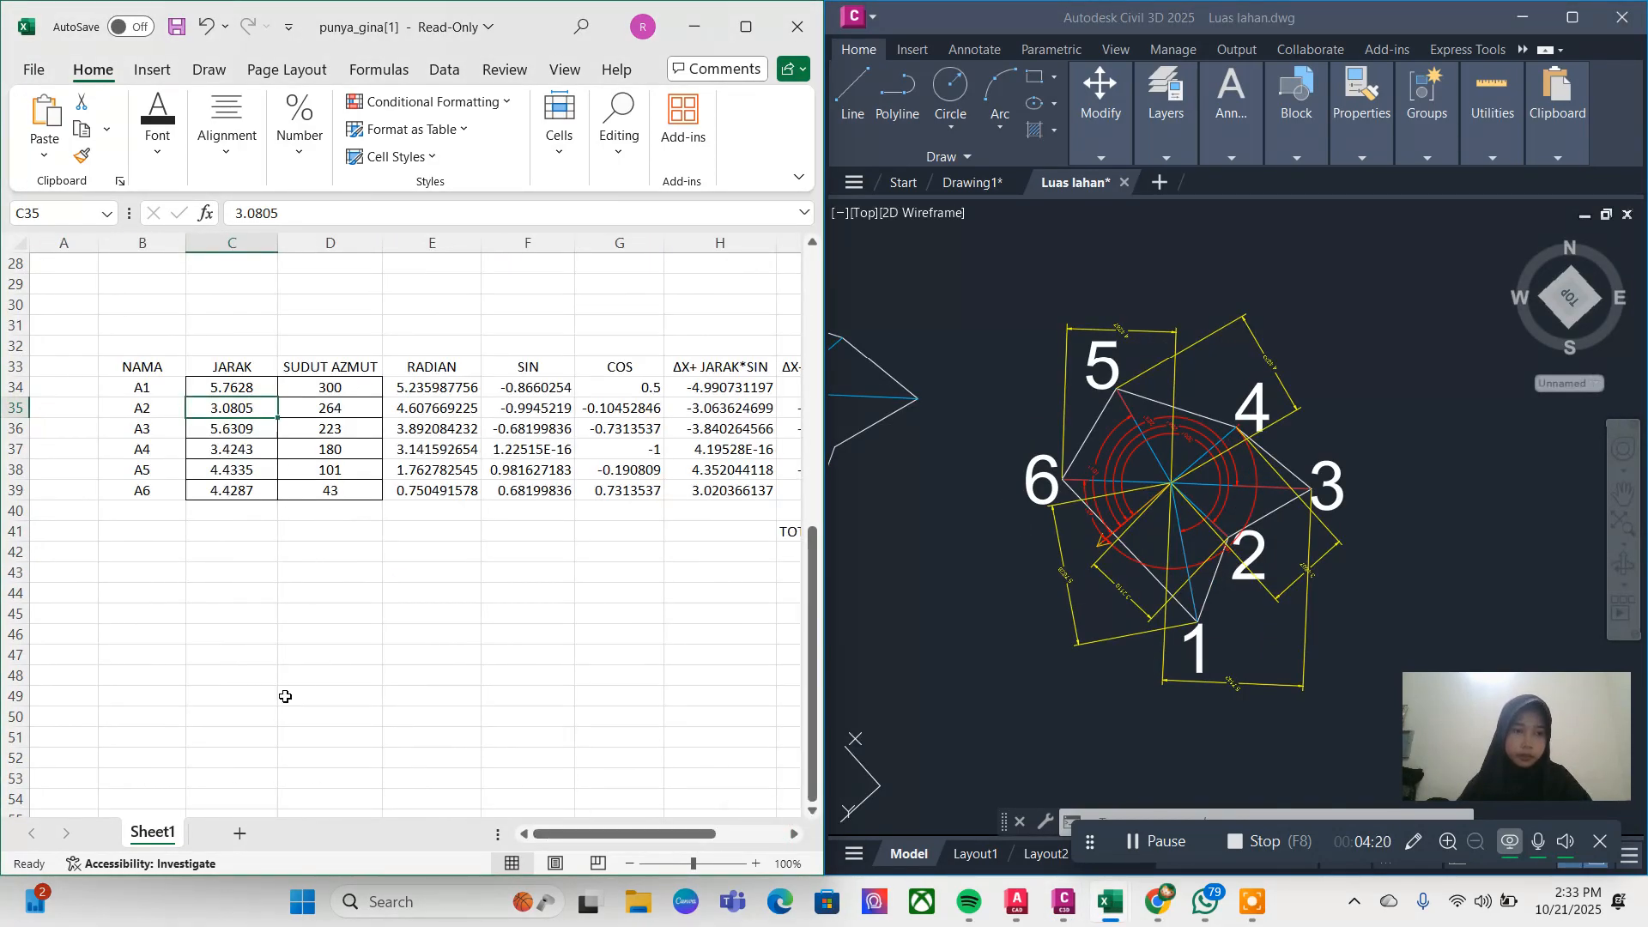
scroll(1108, 472, "up", 5)
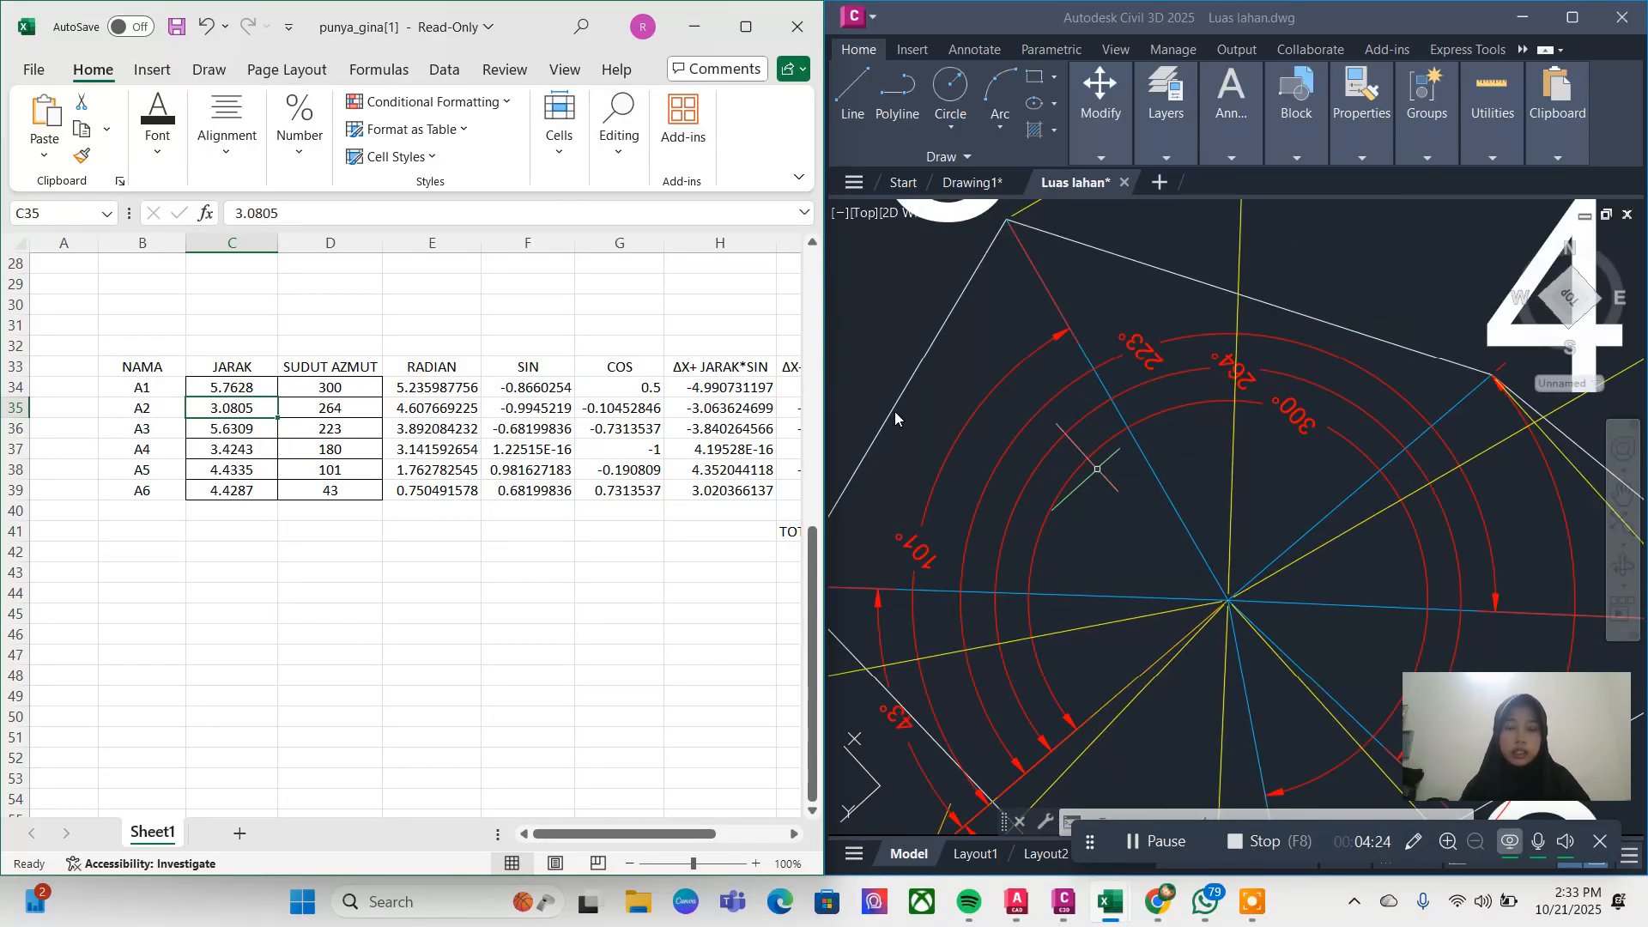
scroll(1079, 379, "down", 2)
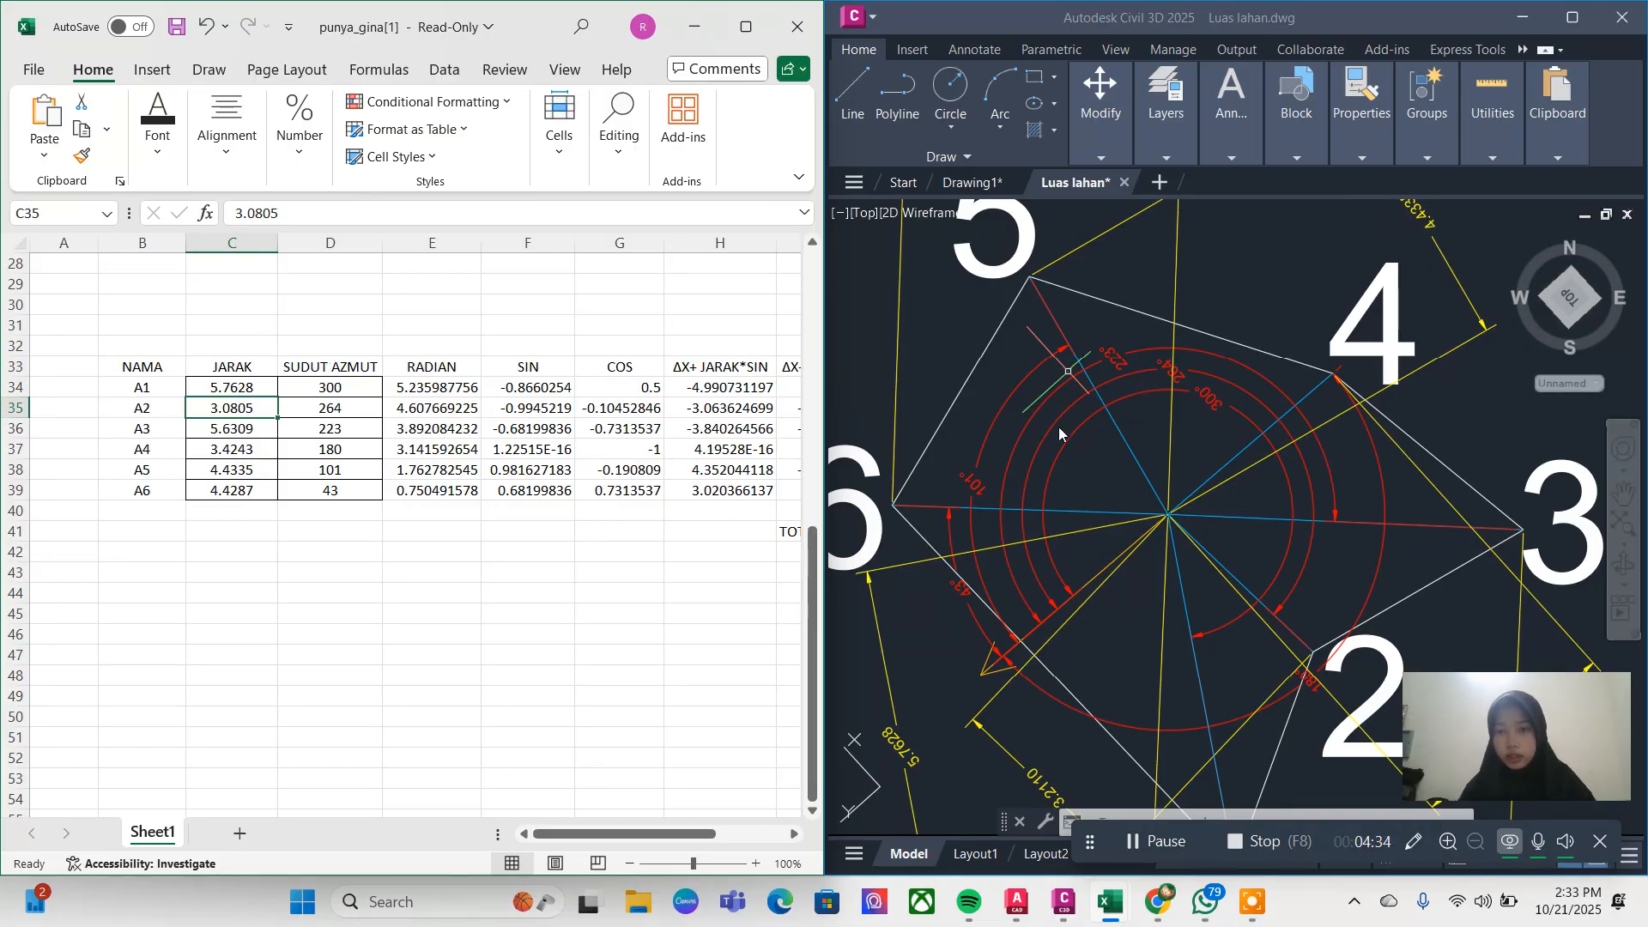
scroll(1059, 434, "down", 2)
scroll(1145, 584, "up", 2)
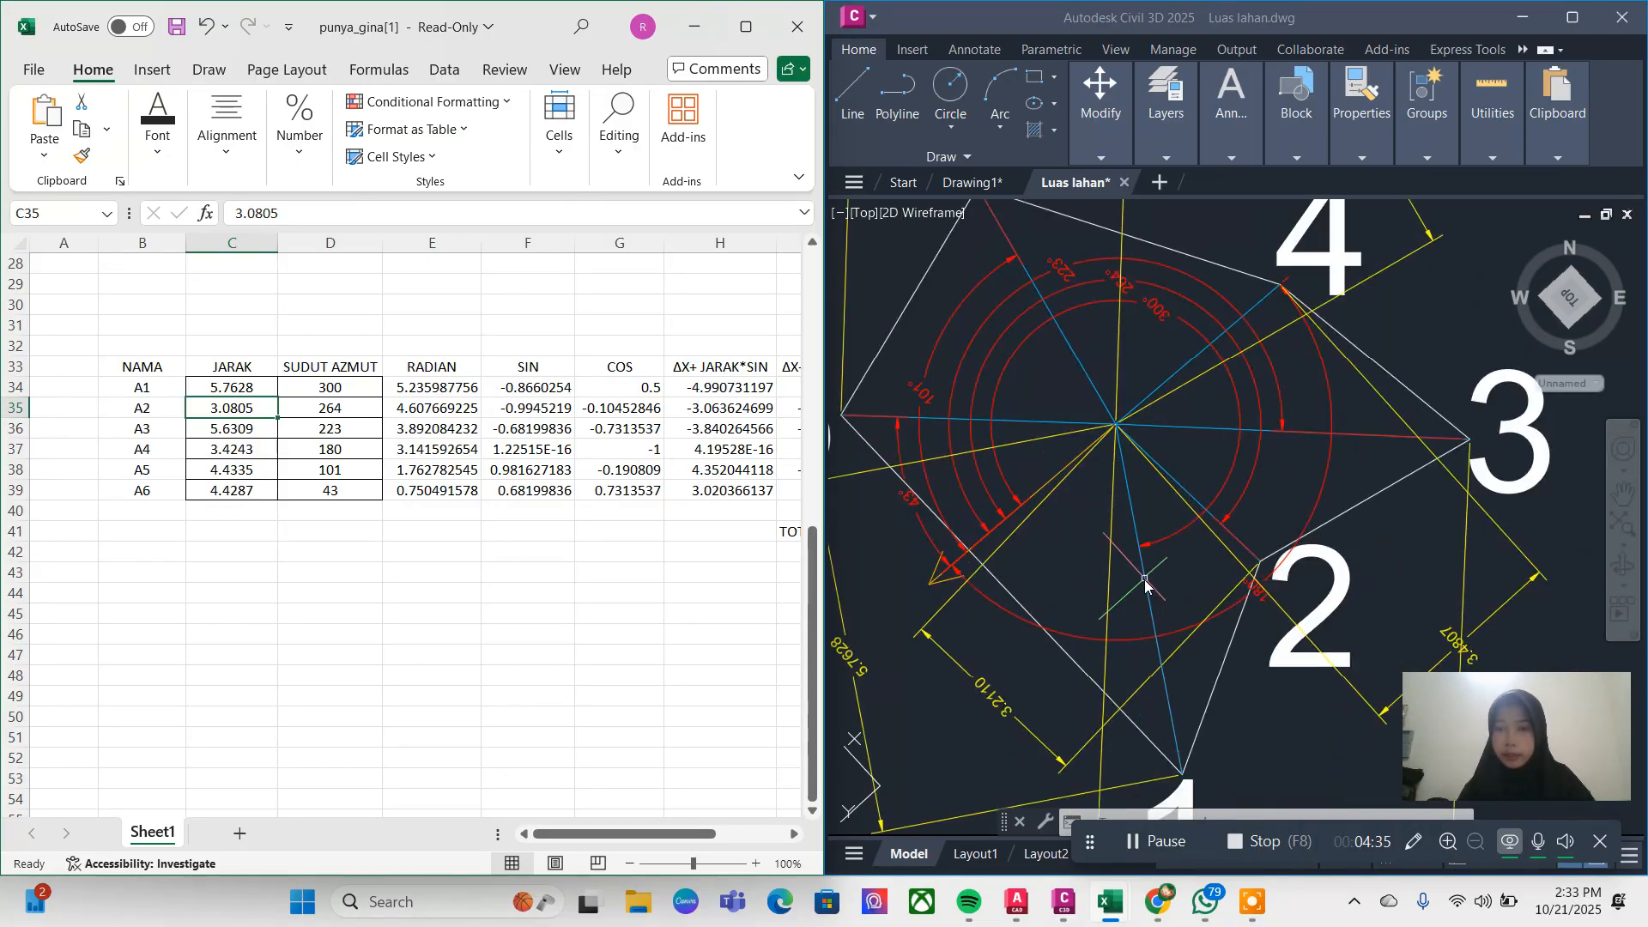
left_click(1121, 843)
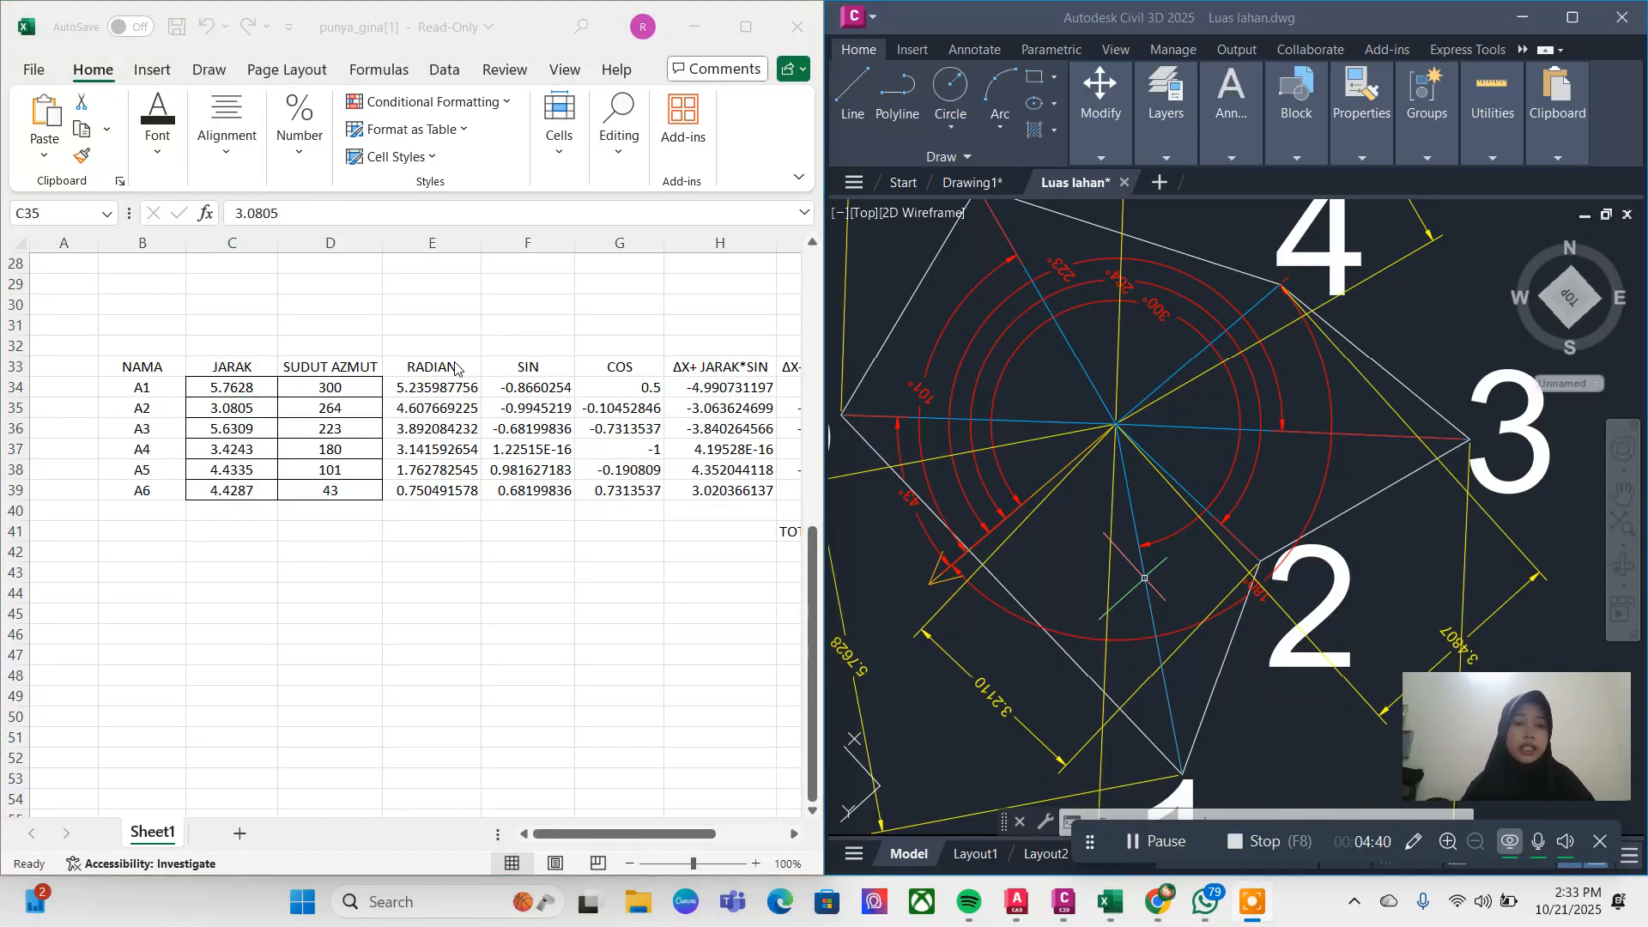
Step: Examine the formulas behind the RADIAN, SIN and COS columns, starting with row A1
left_click(406, 385)
left_click(414, 389)
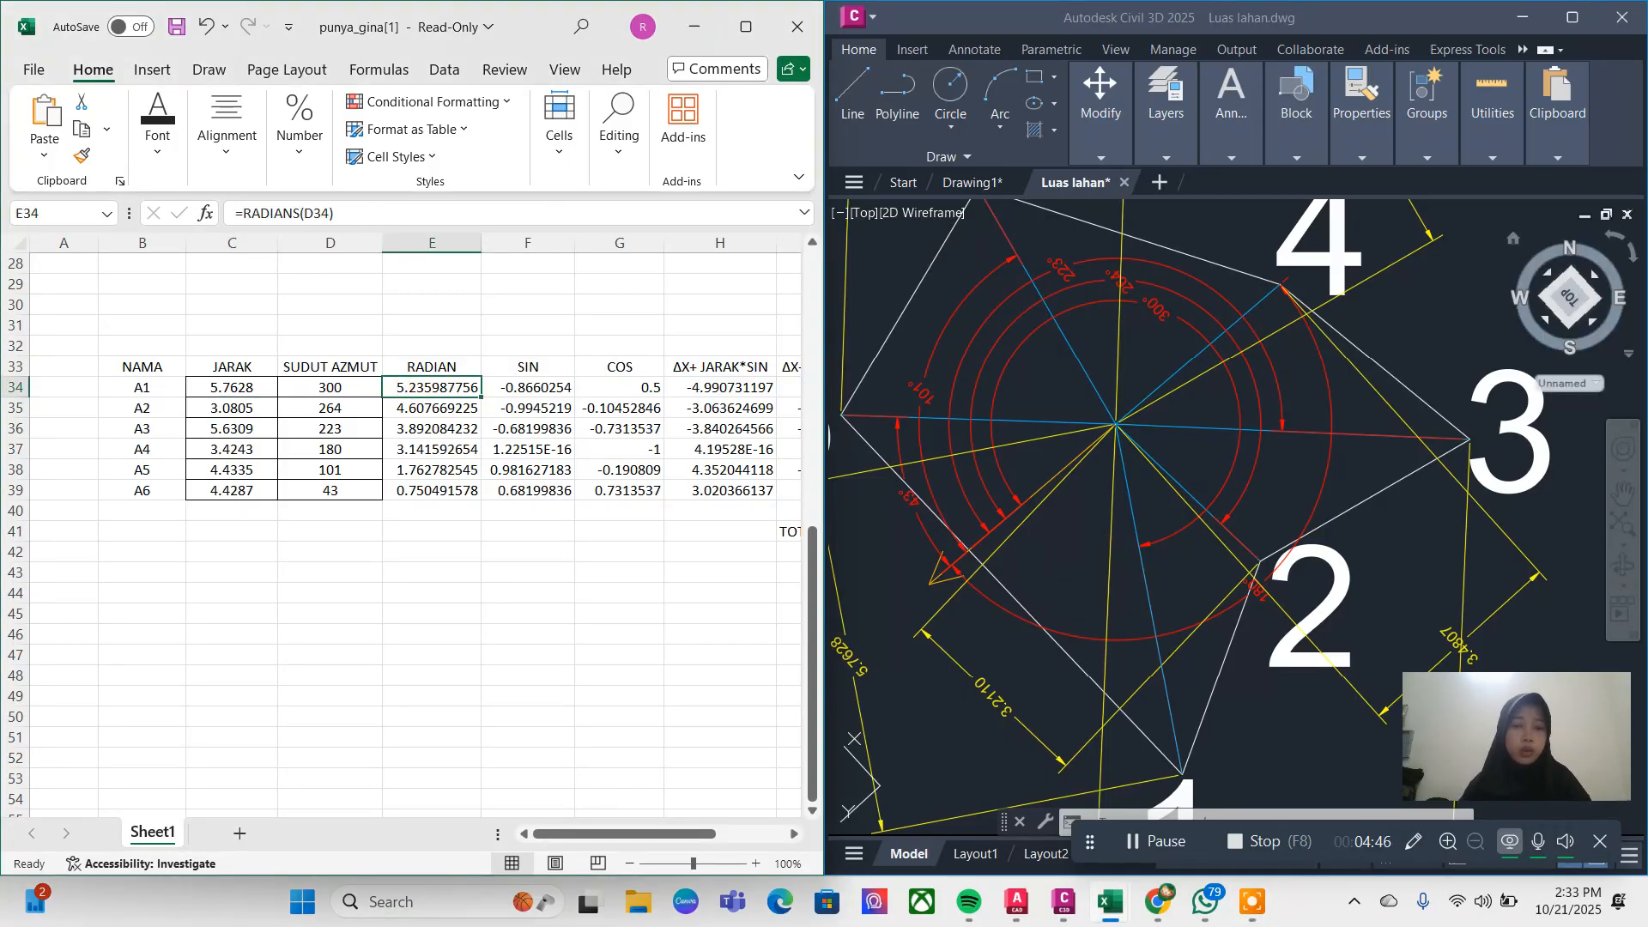
left_click(535, 388)
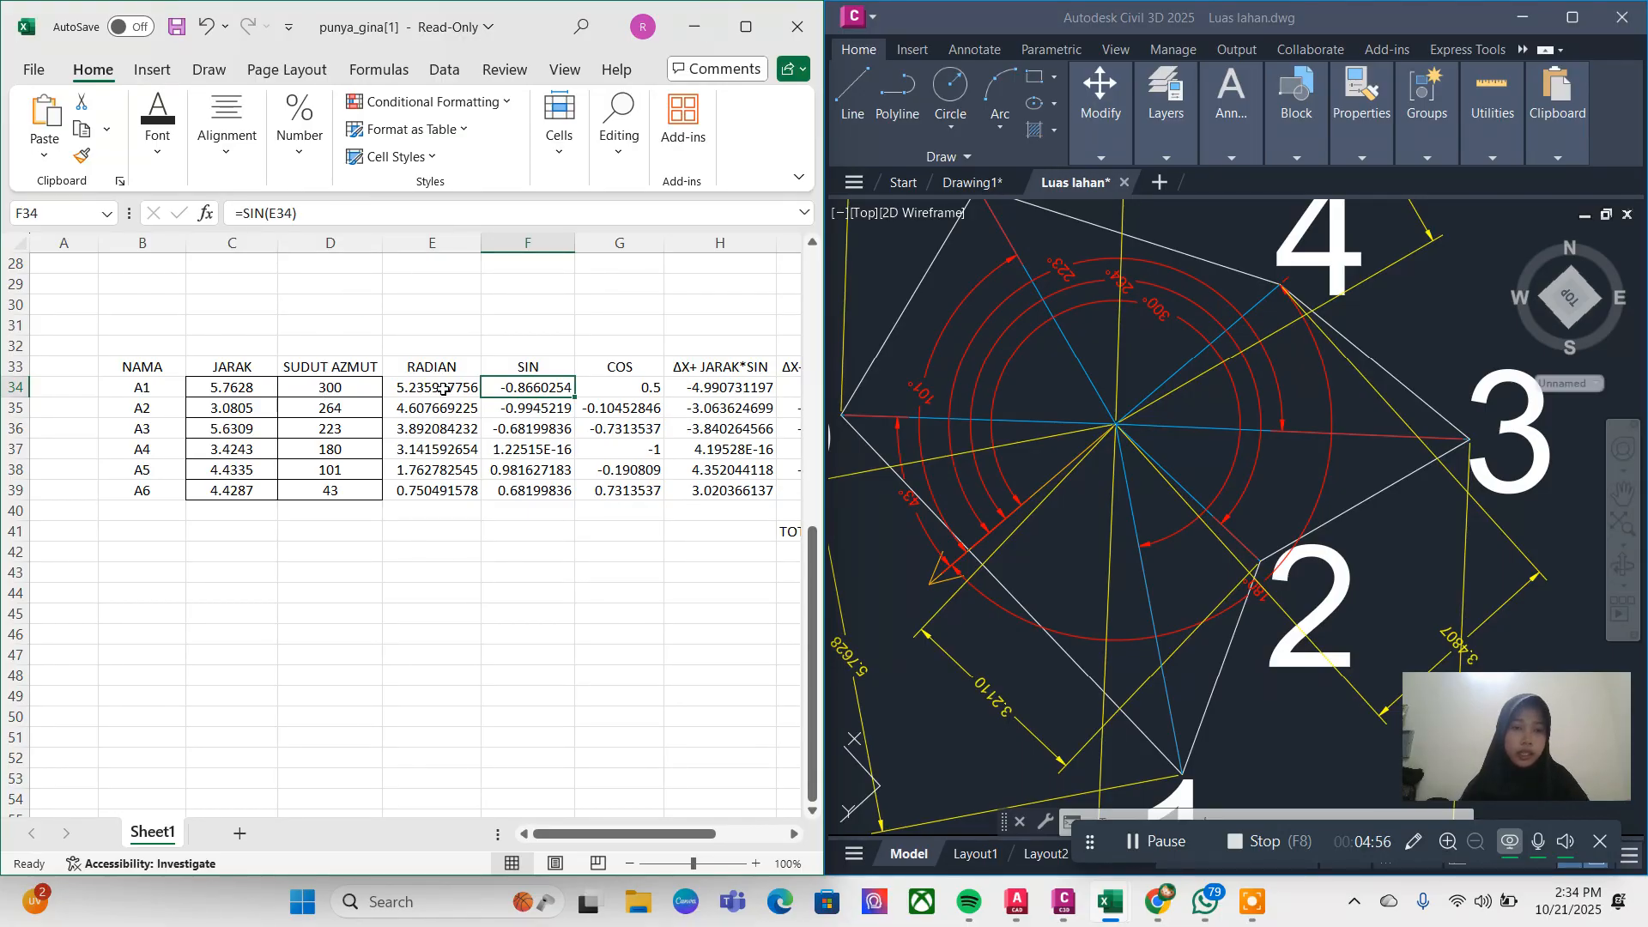
left_click(612, 394)
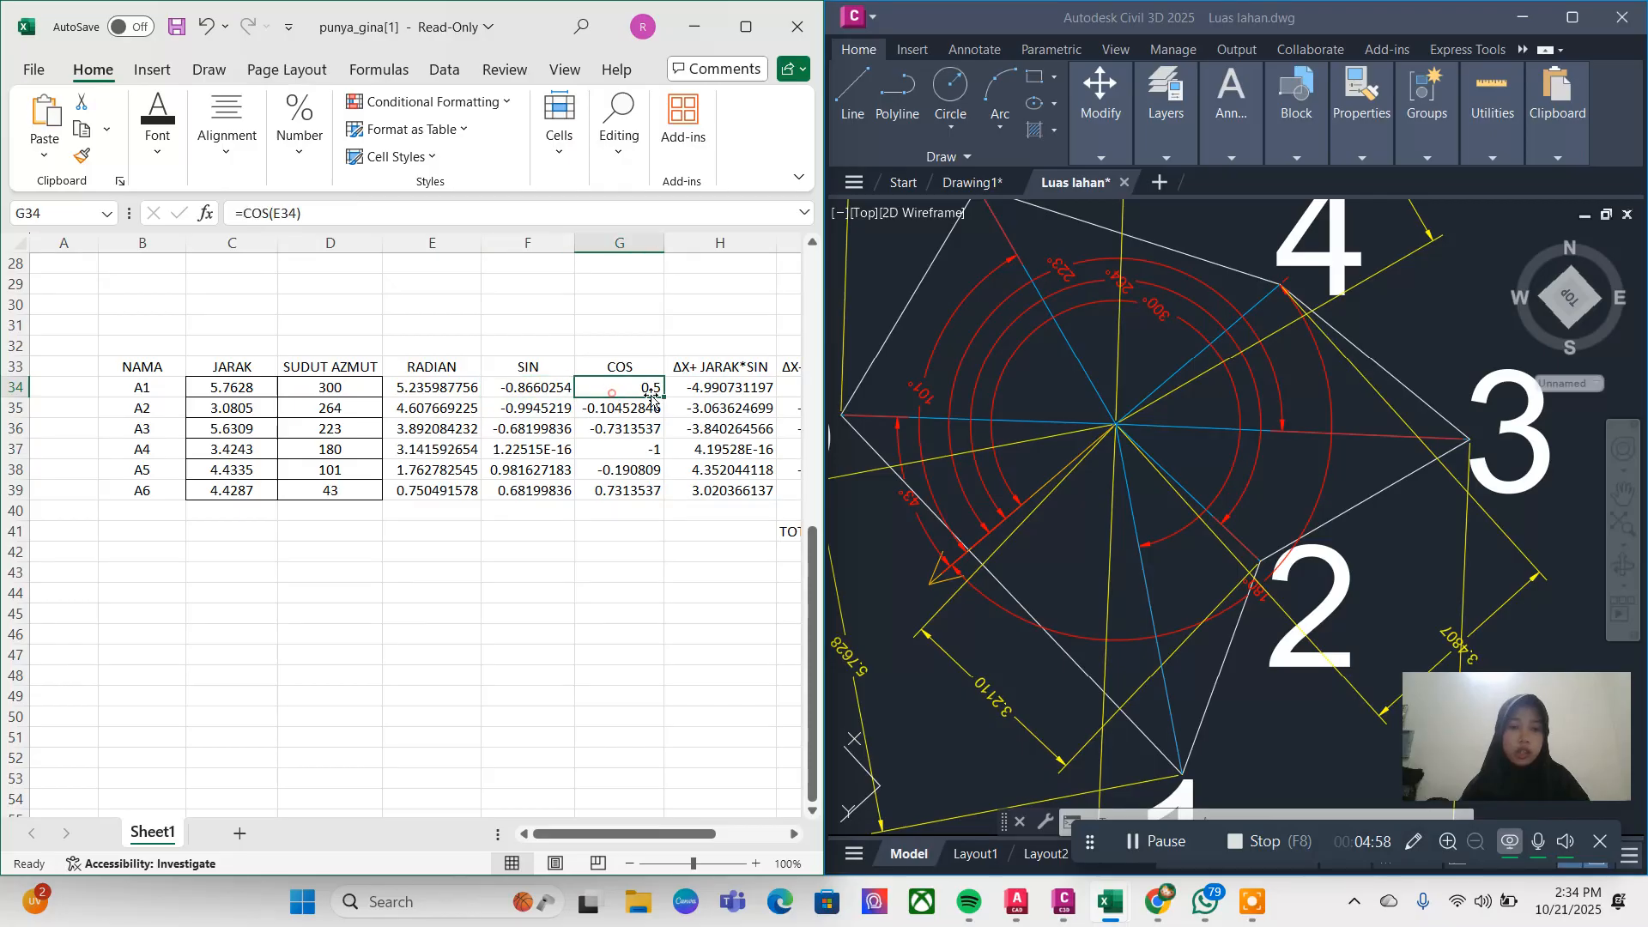
left_click(632, 411)
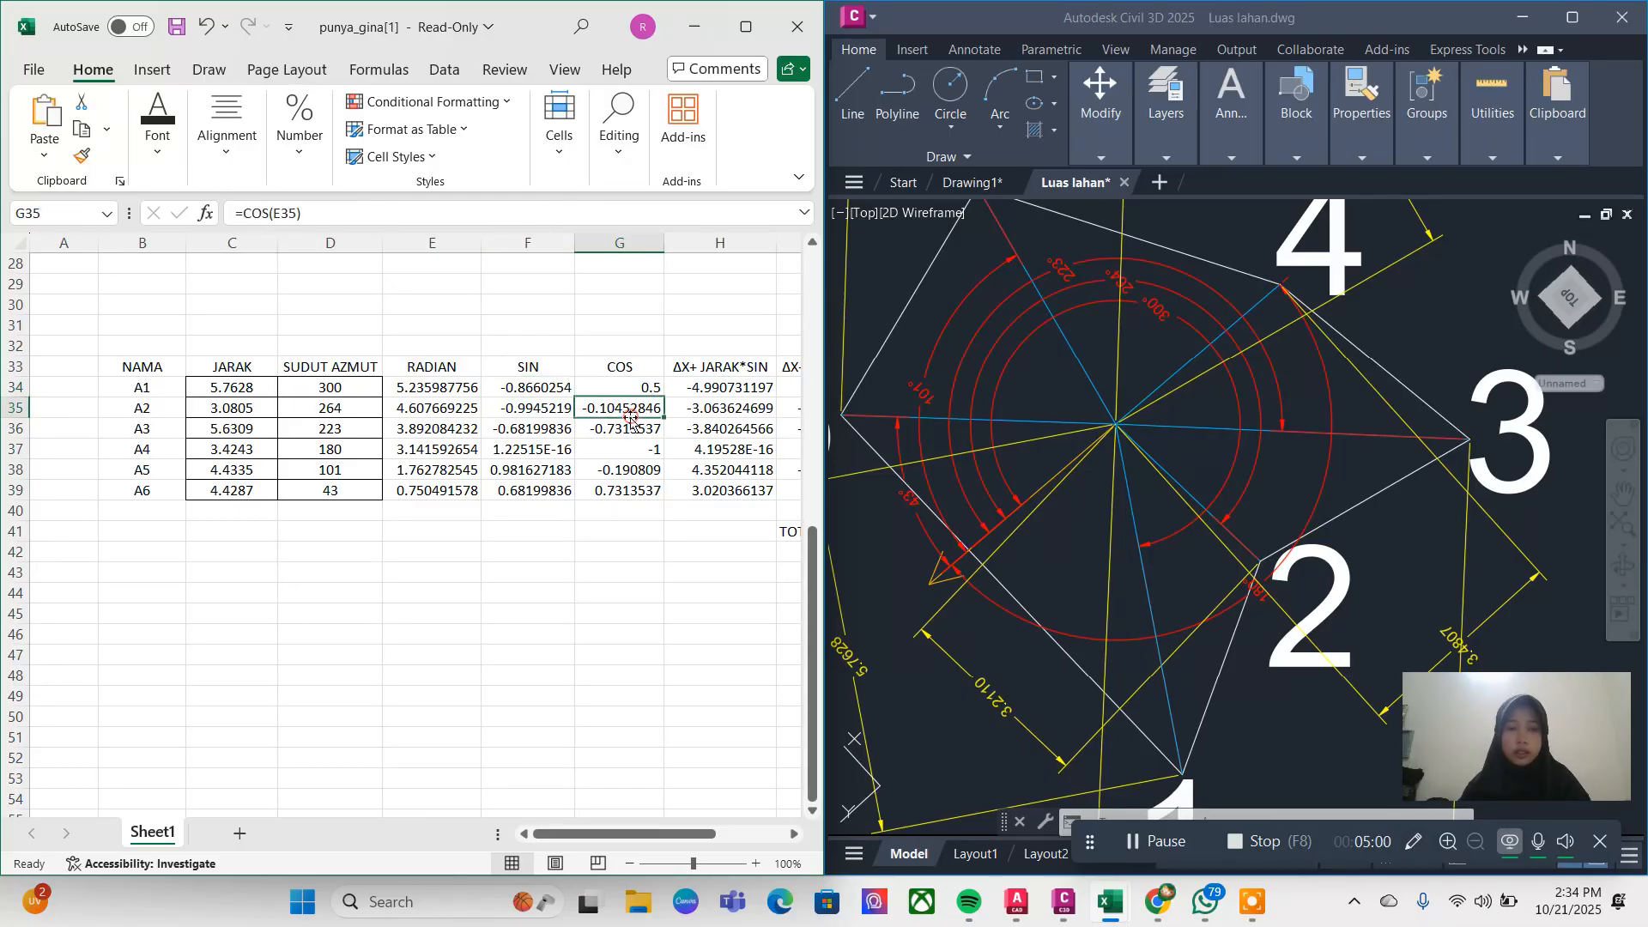
left_click(629, 429)
left_click(631, 475)
left_click(623, 427)
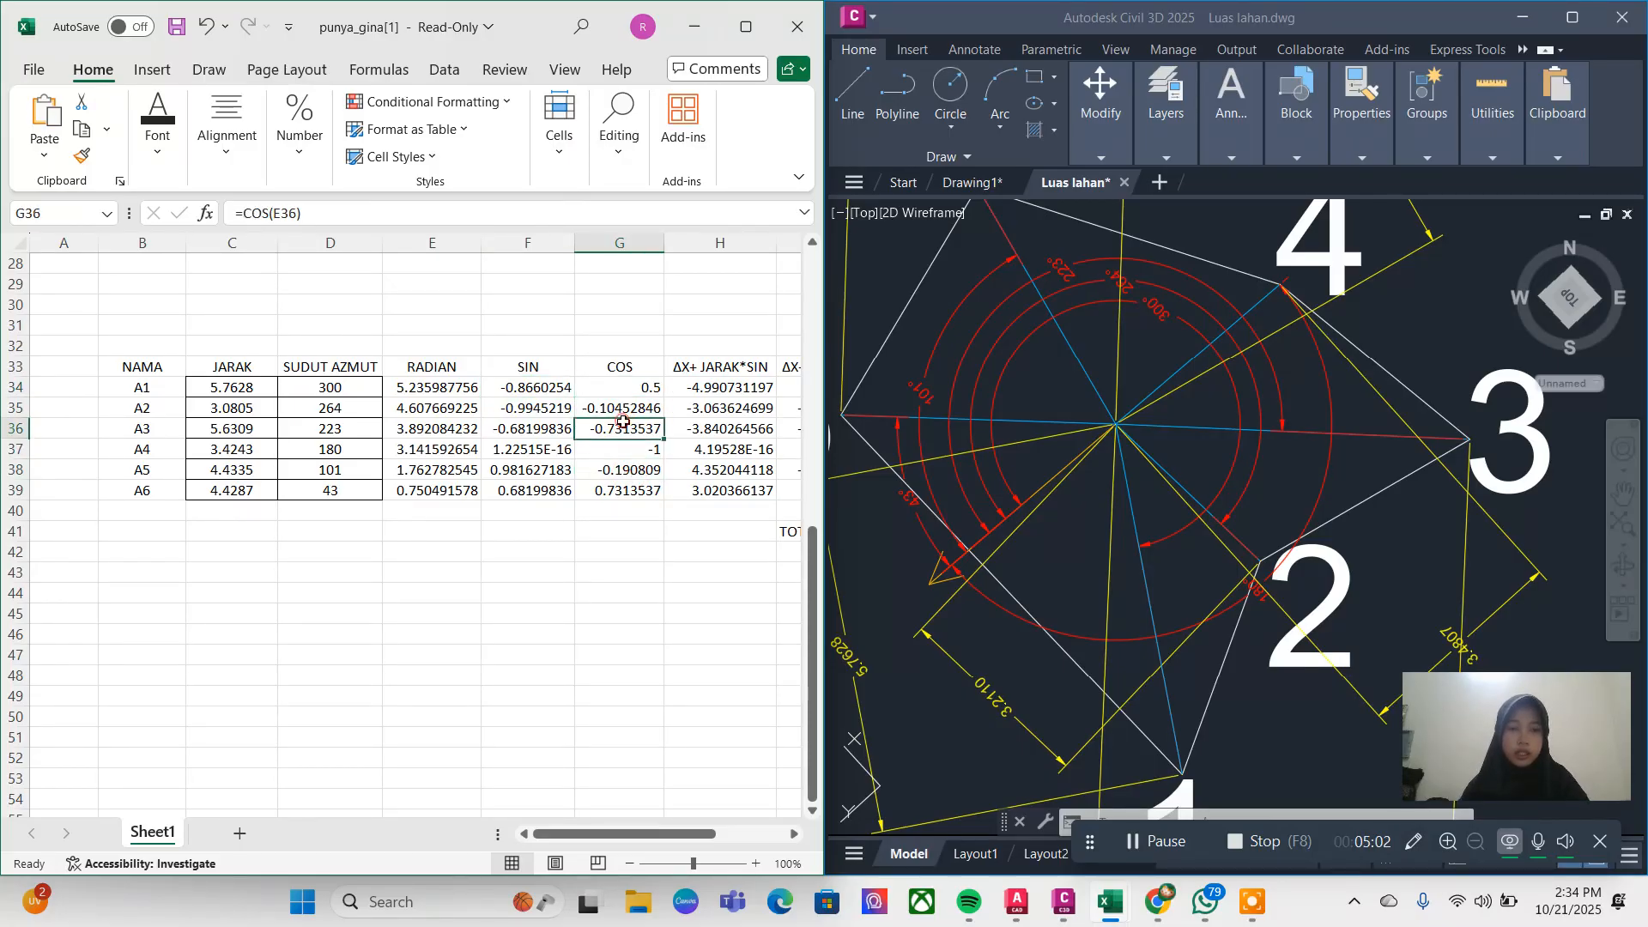
left_click(625, 409)
left_click(635, 382)
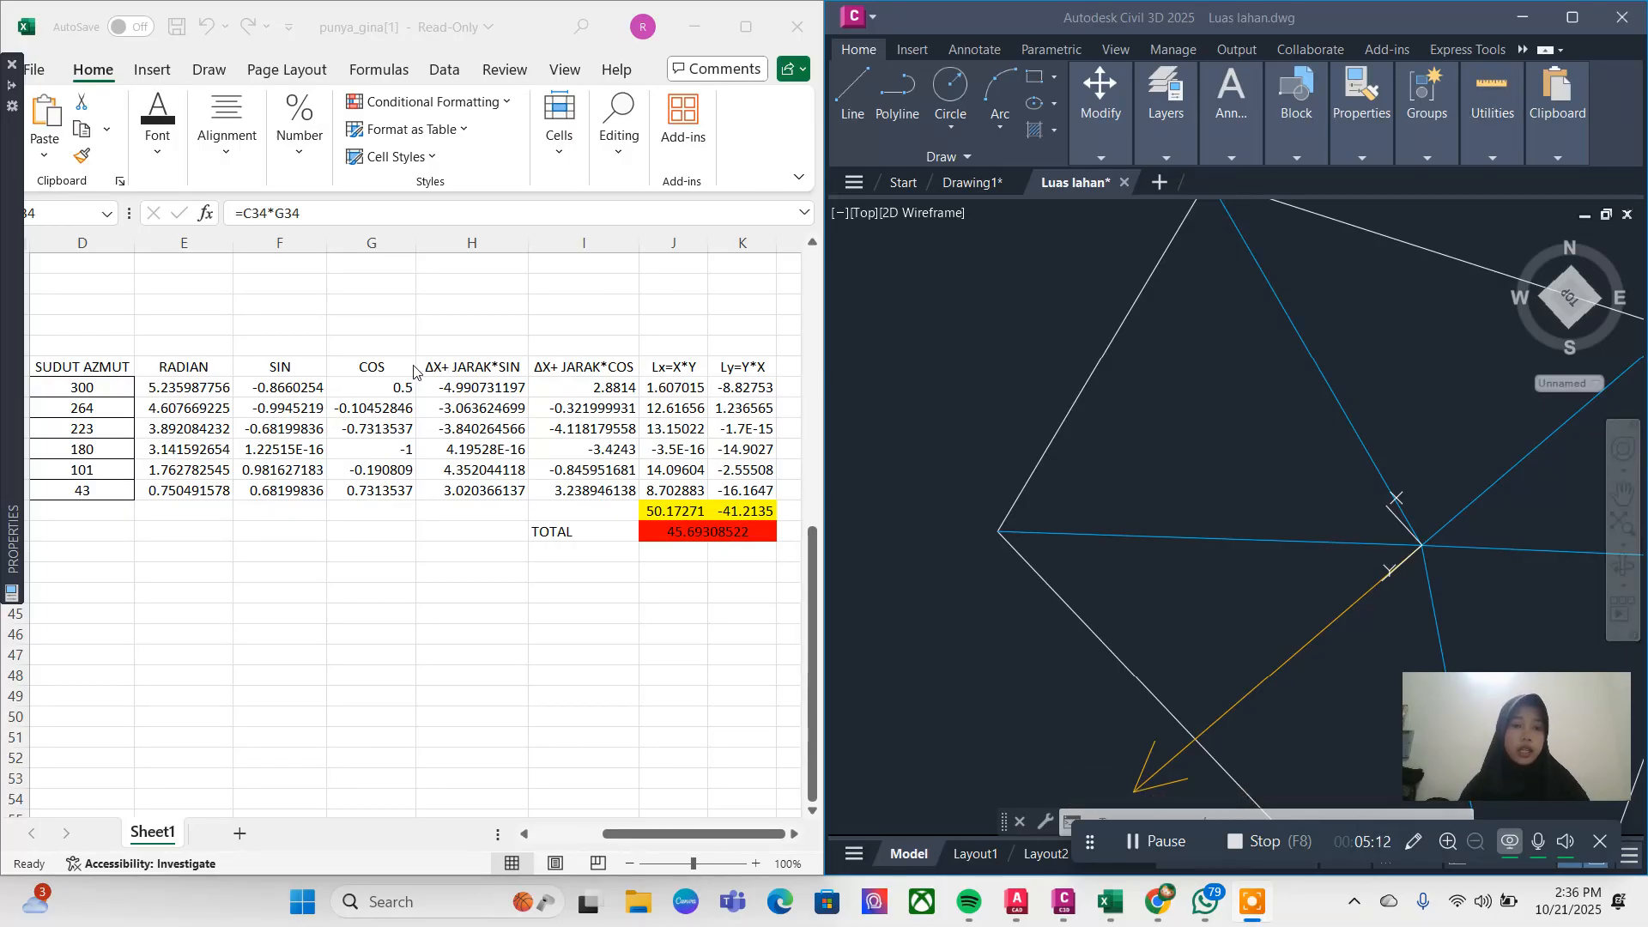
scroll(434, 386, "up", 2)
scroll(438, 414, "down", 1)
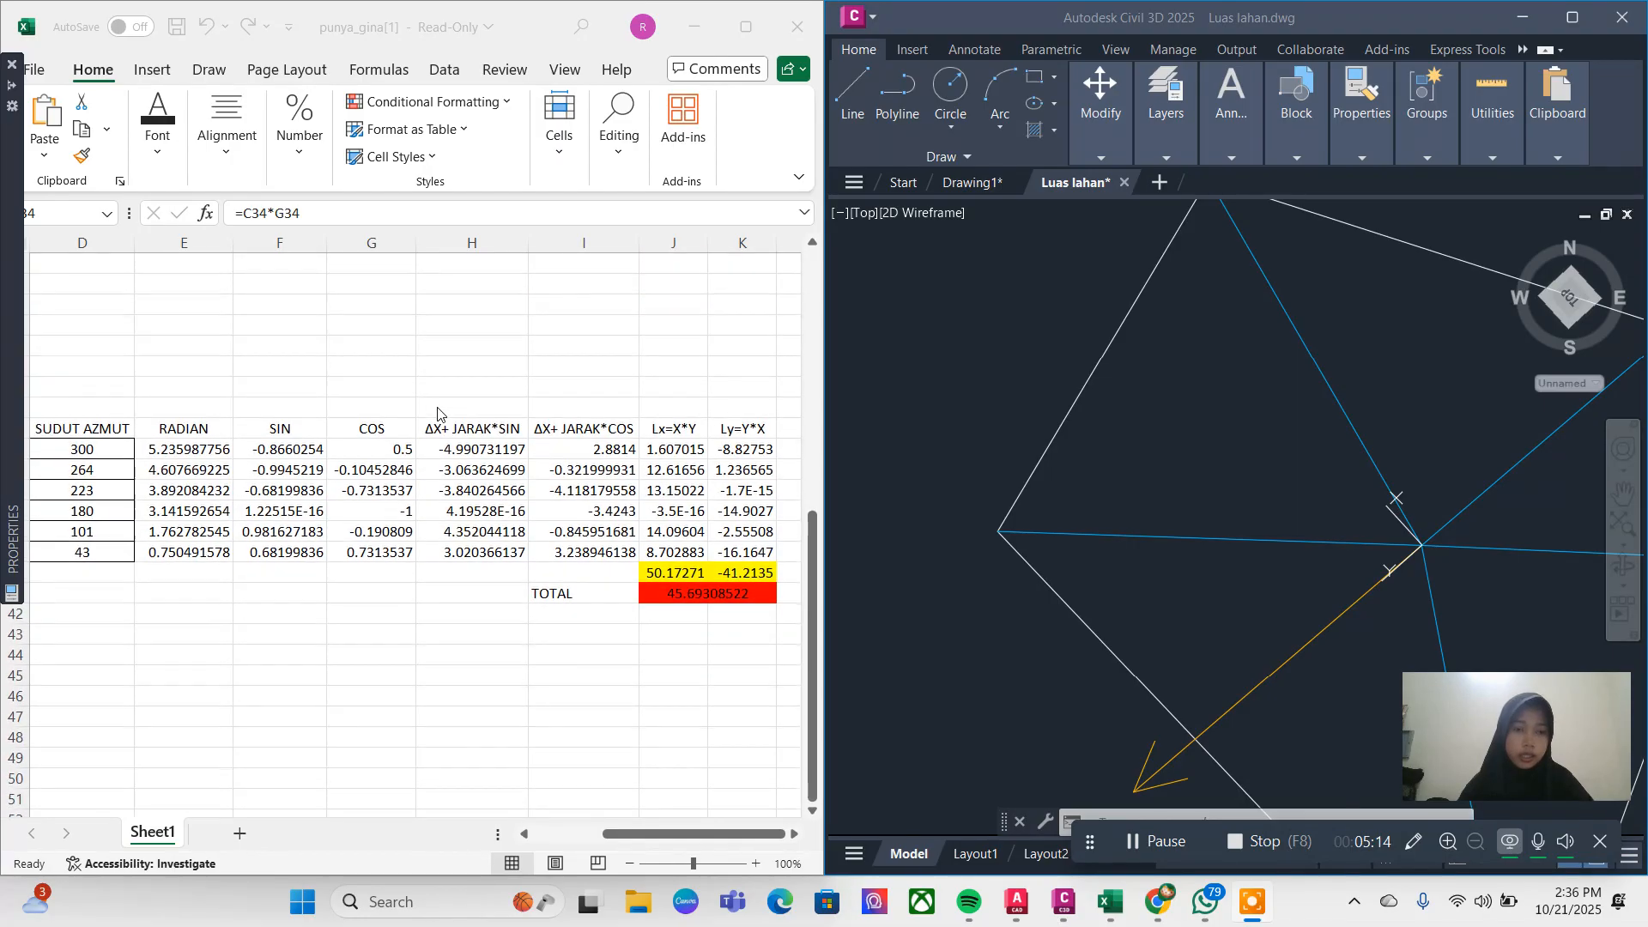
left_click(434, 424)
key("F2")
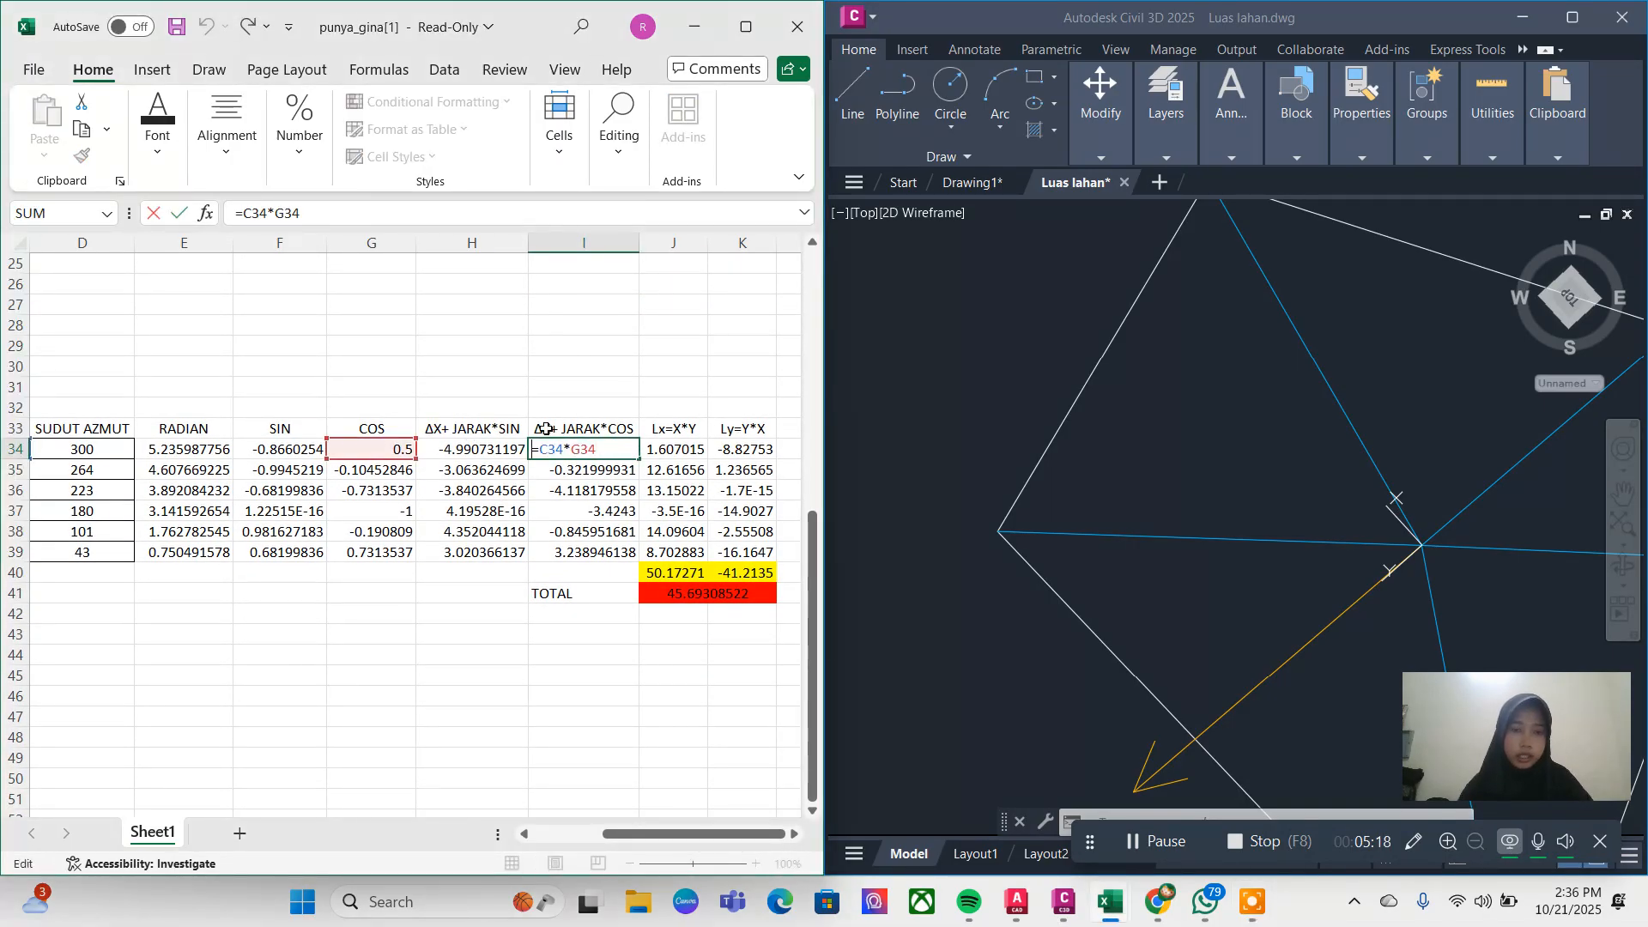
type("=")
left_click(546, 428)
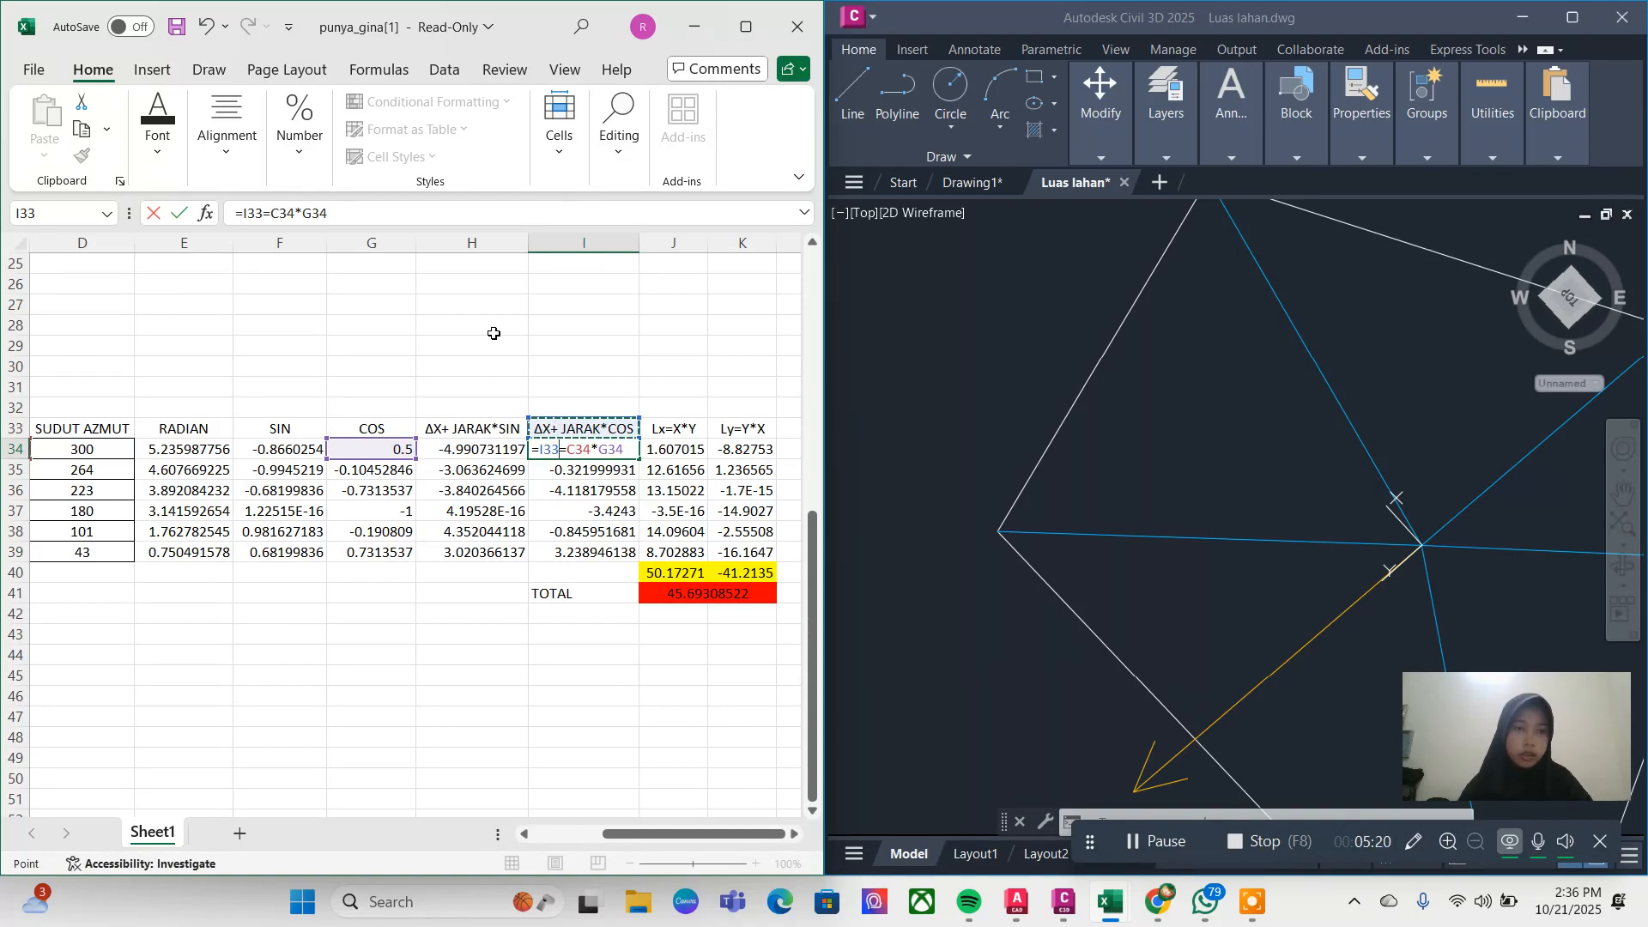
key("Escape")
Step: Correct the header in cell I33 to read ΔY+ JARAK*COS
left_click(582, 430)
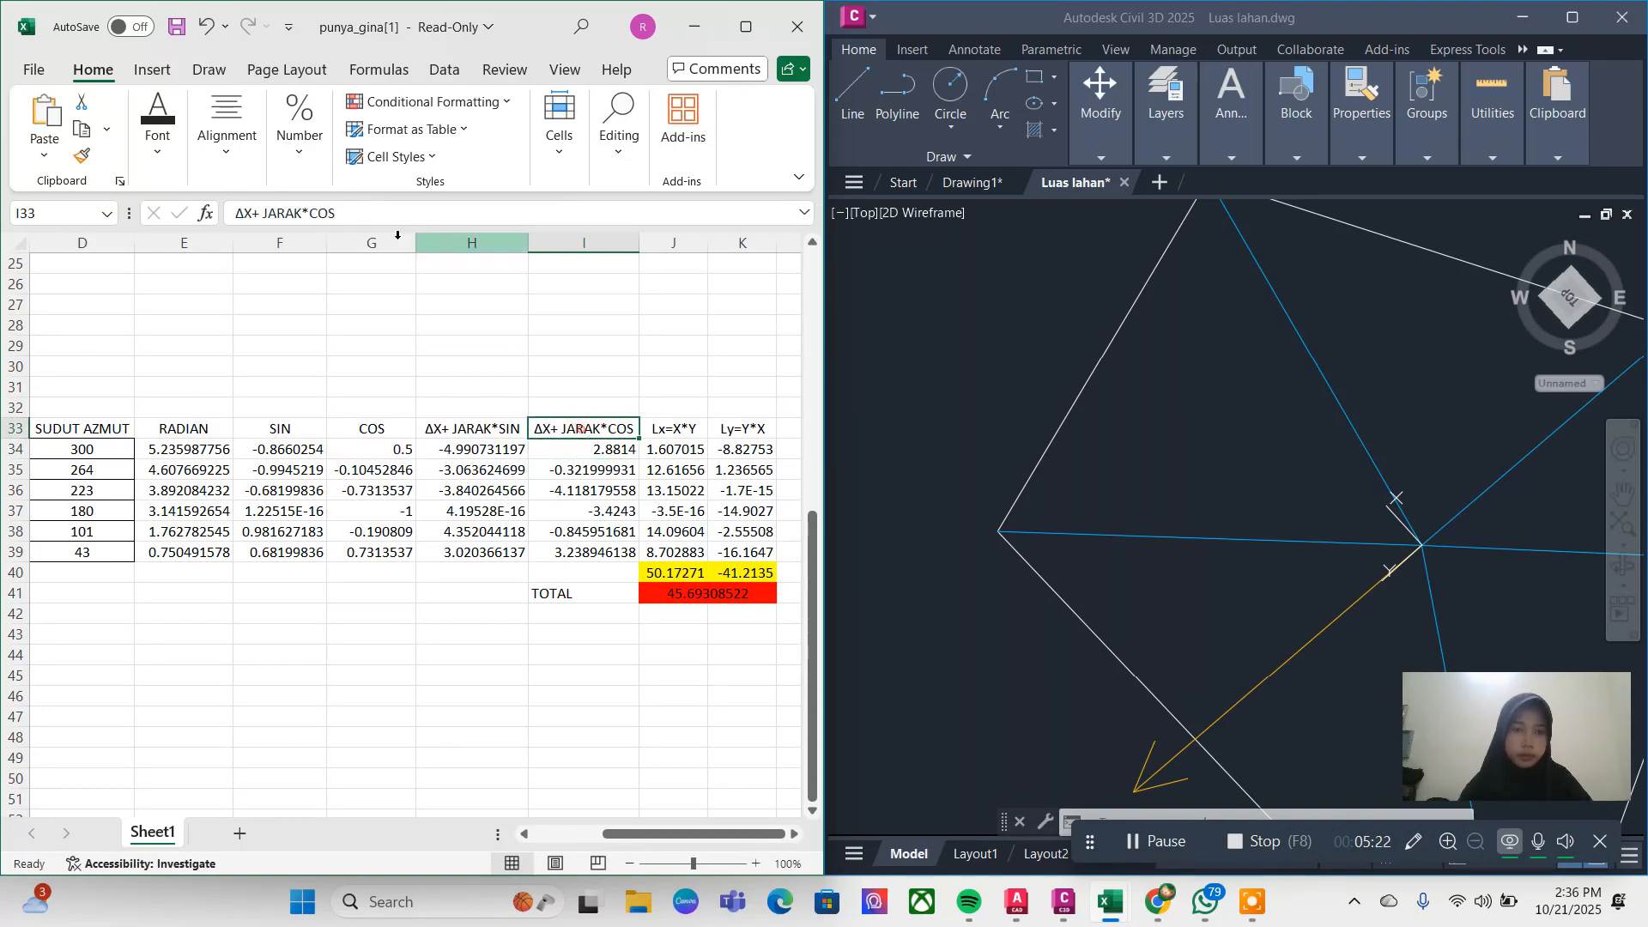
left_click(250, 212)
key("BackSpace")
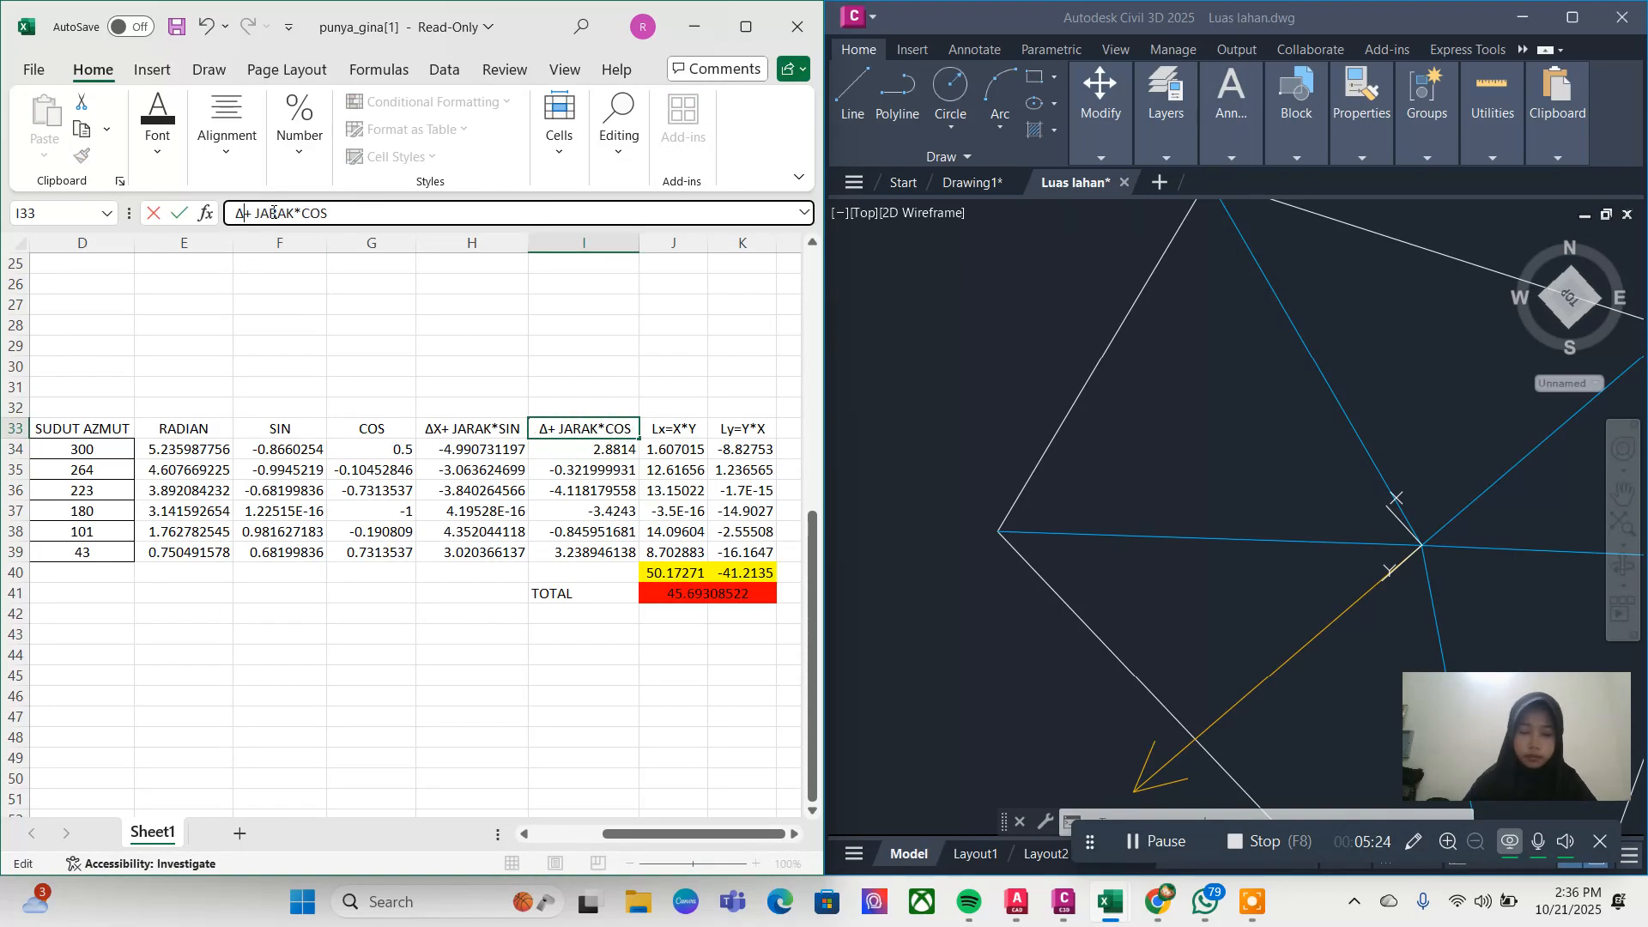
type("Y")
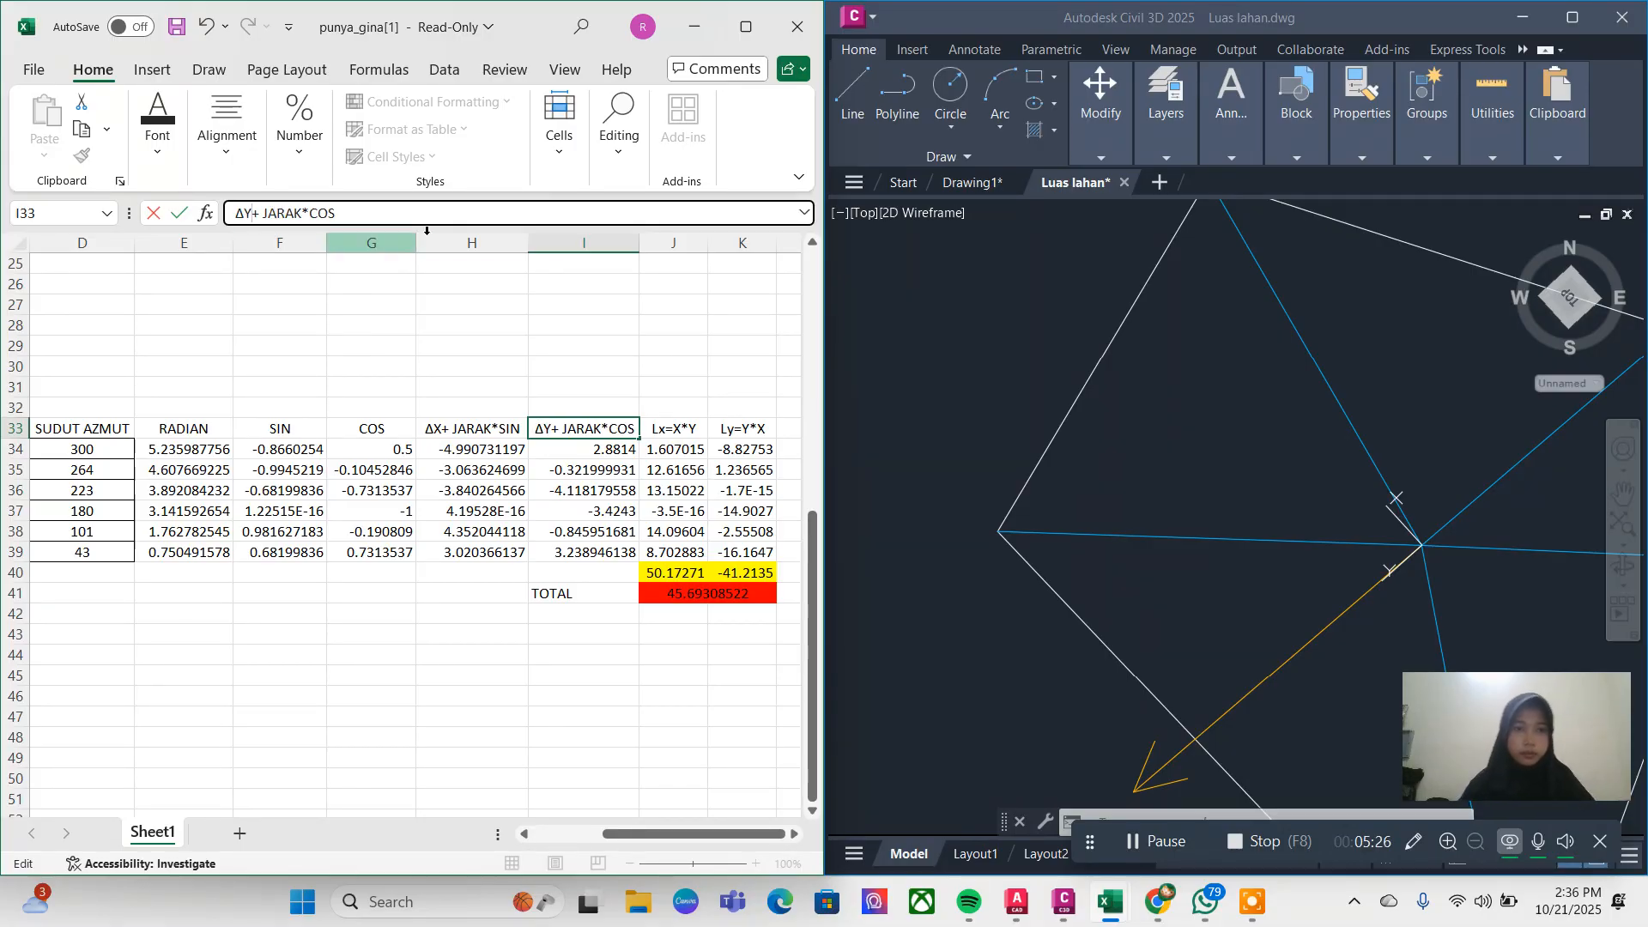
left_click(481, 325)
Step: Check the distance-times-cosine and distance-times-sine formulas in rows 34 and 35
left_click(607, 449)
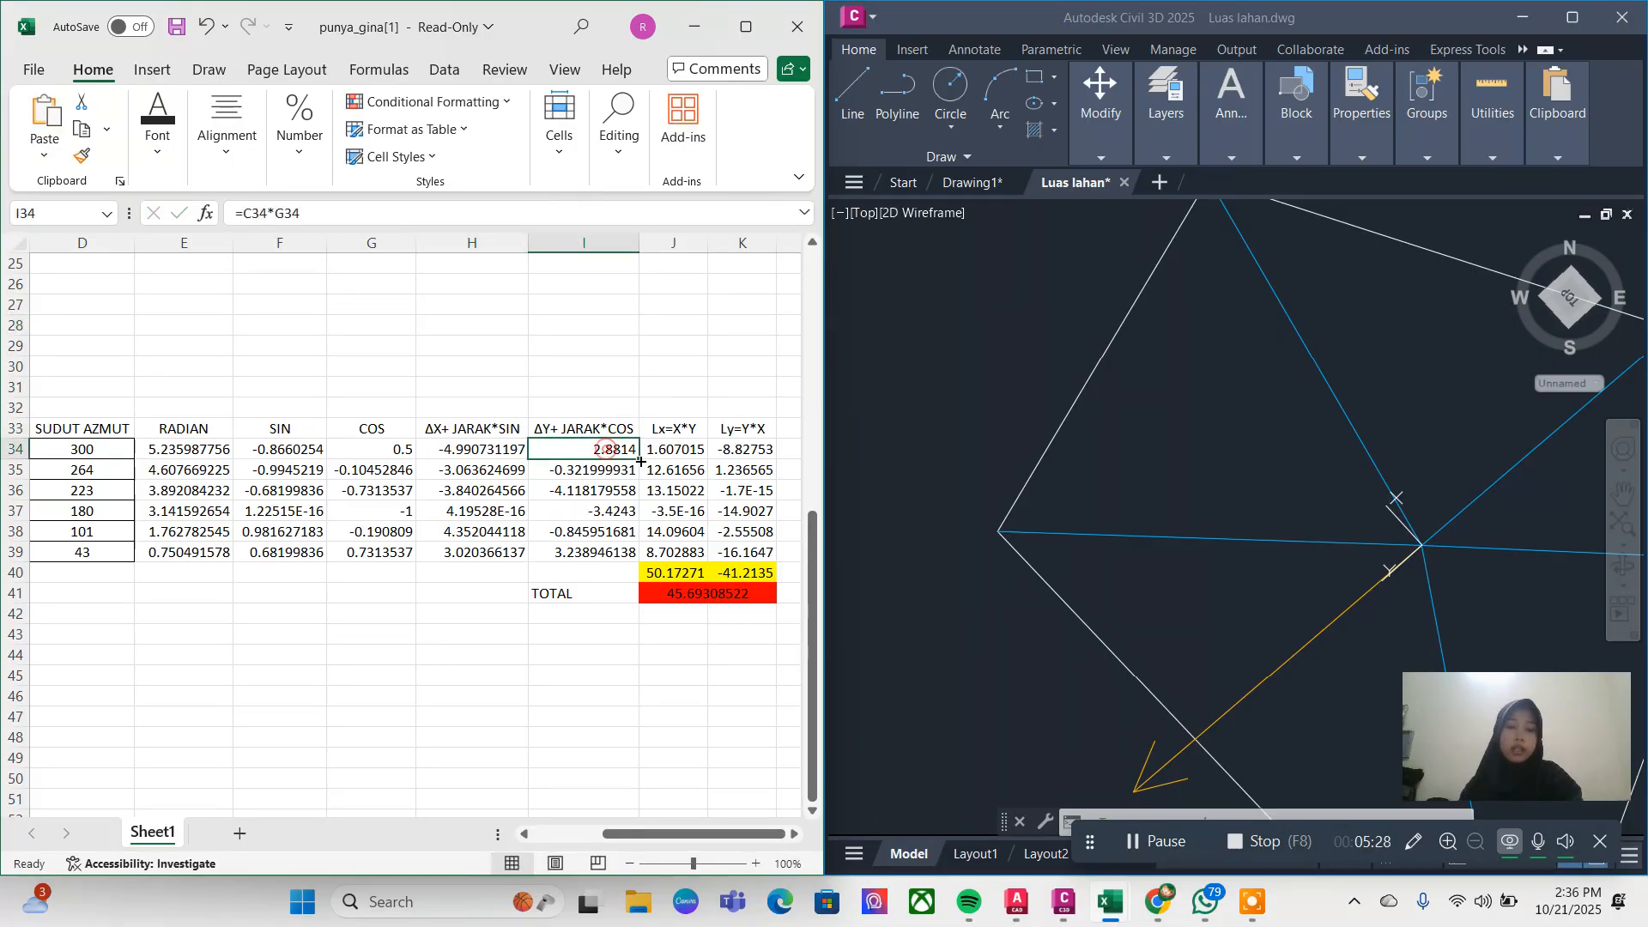
left_click(491, 450)
left_click(607, 470)
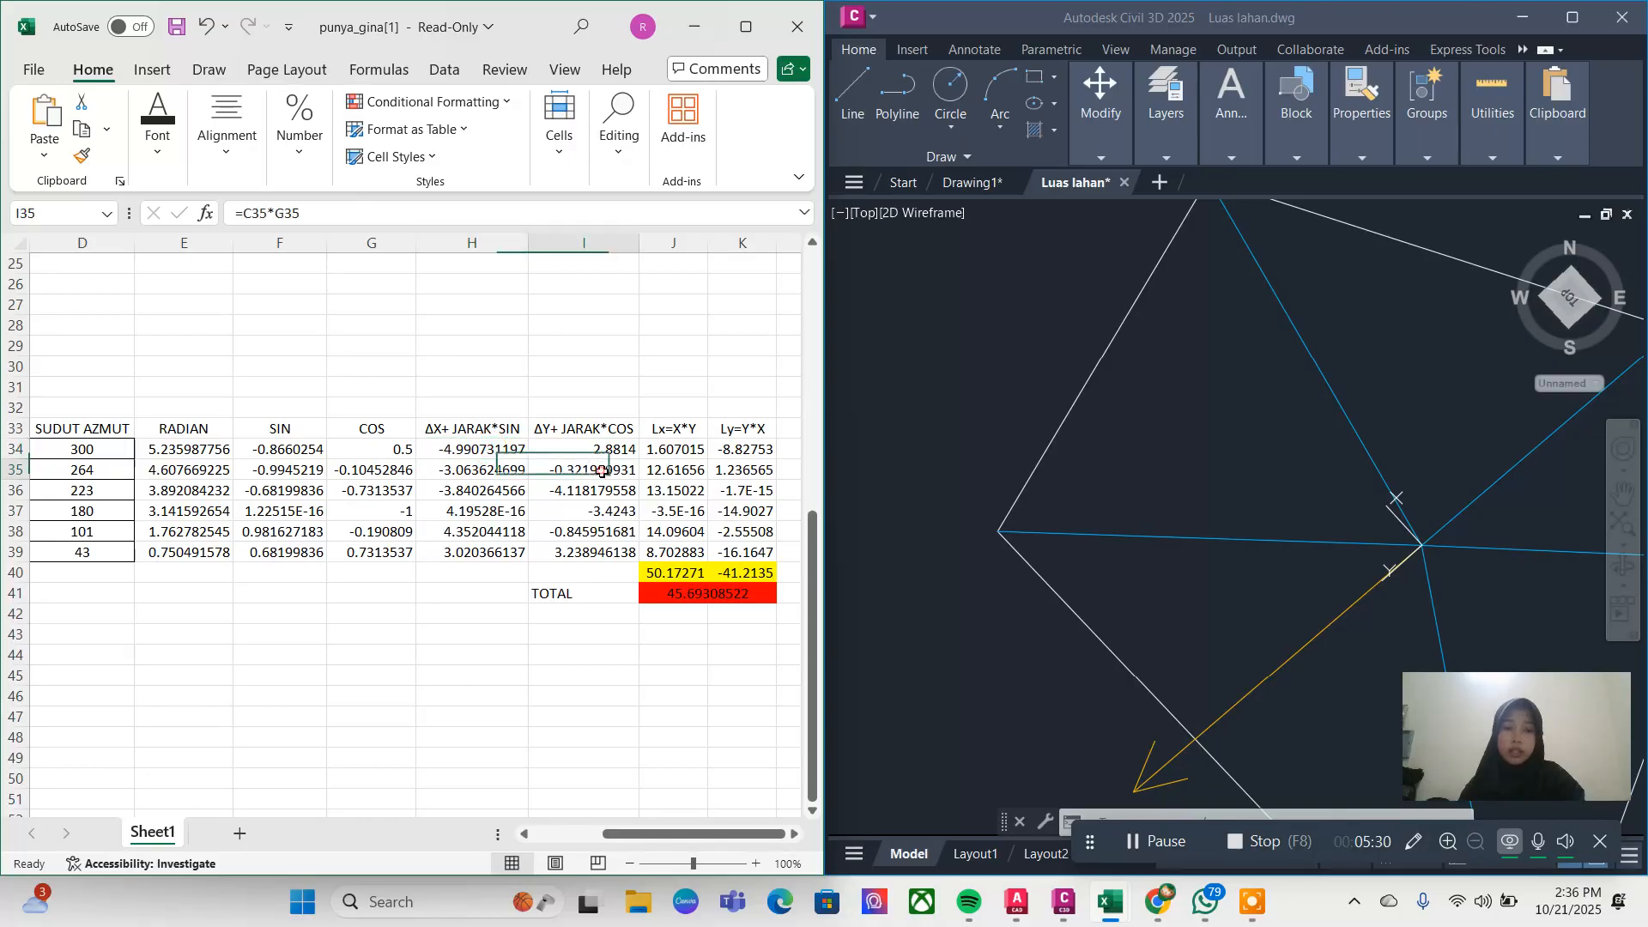
left_click(478, 471)
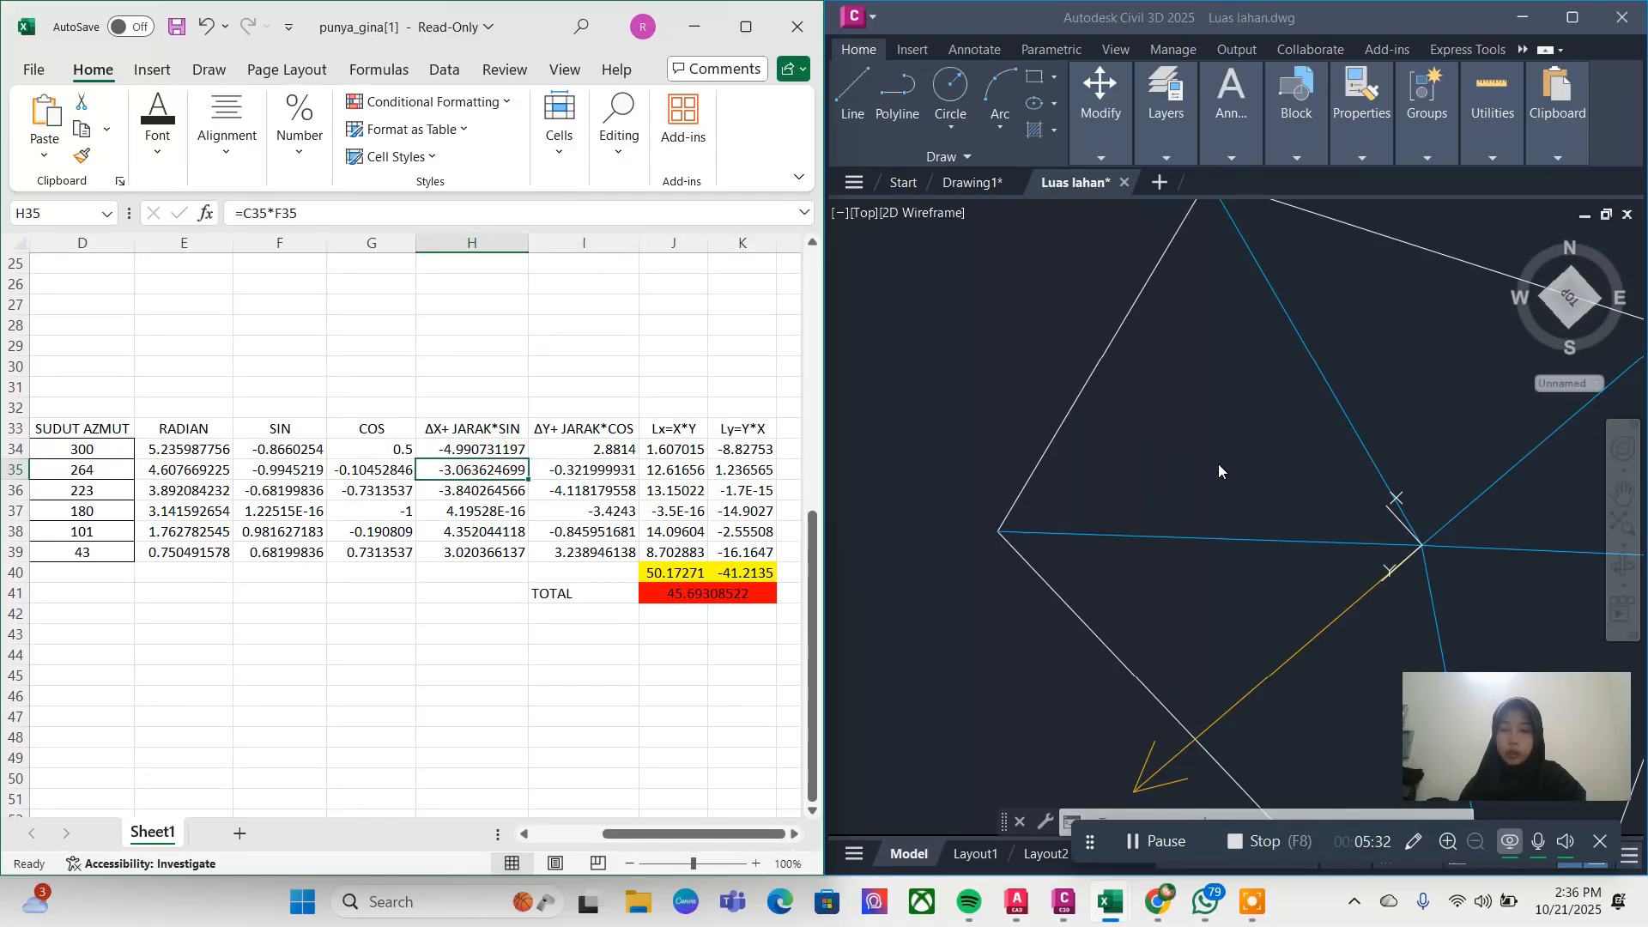
Step: In Civil 3D, add a linear dimension for the Y offset between the central point and the lowest land corner, placed beside the western corner
left_click(1275, 474)
scroll(1041, 446, "down", 4)
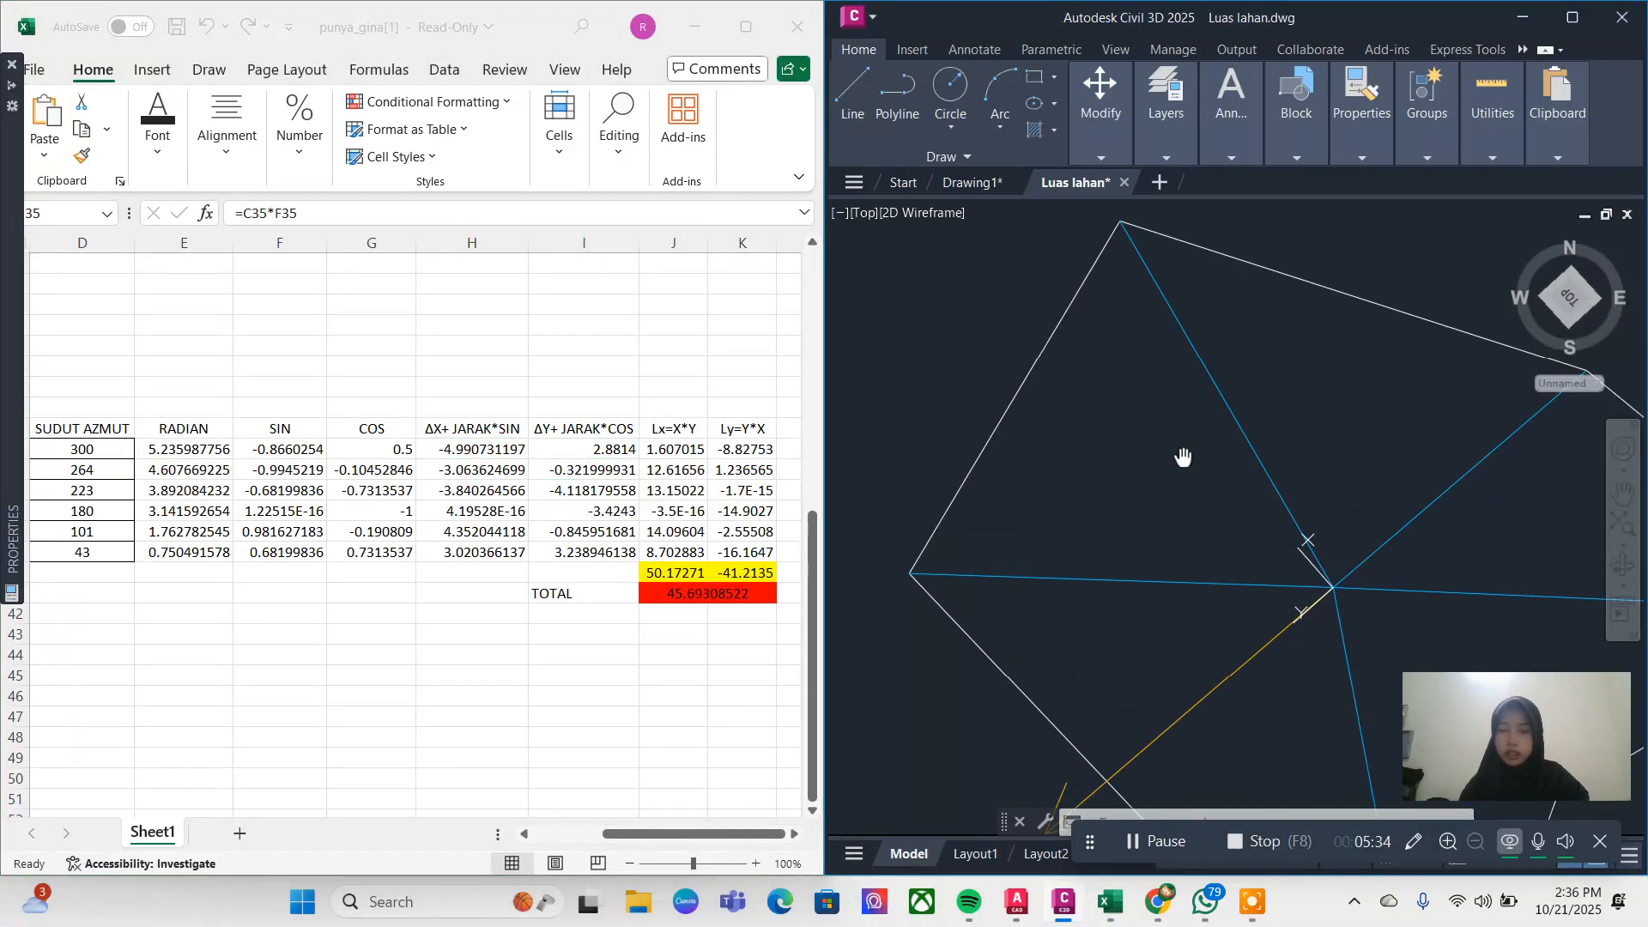
middle_click_drag(1053, 434, 1078, 430)
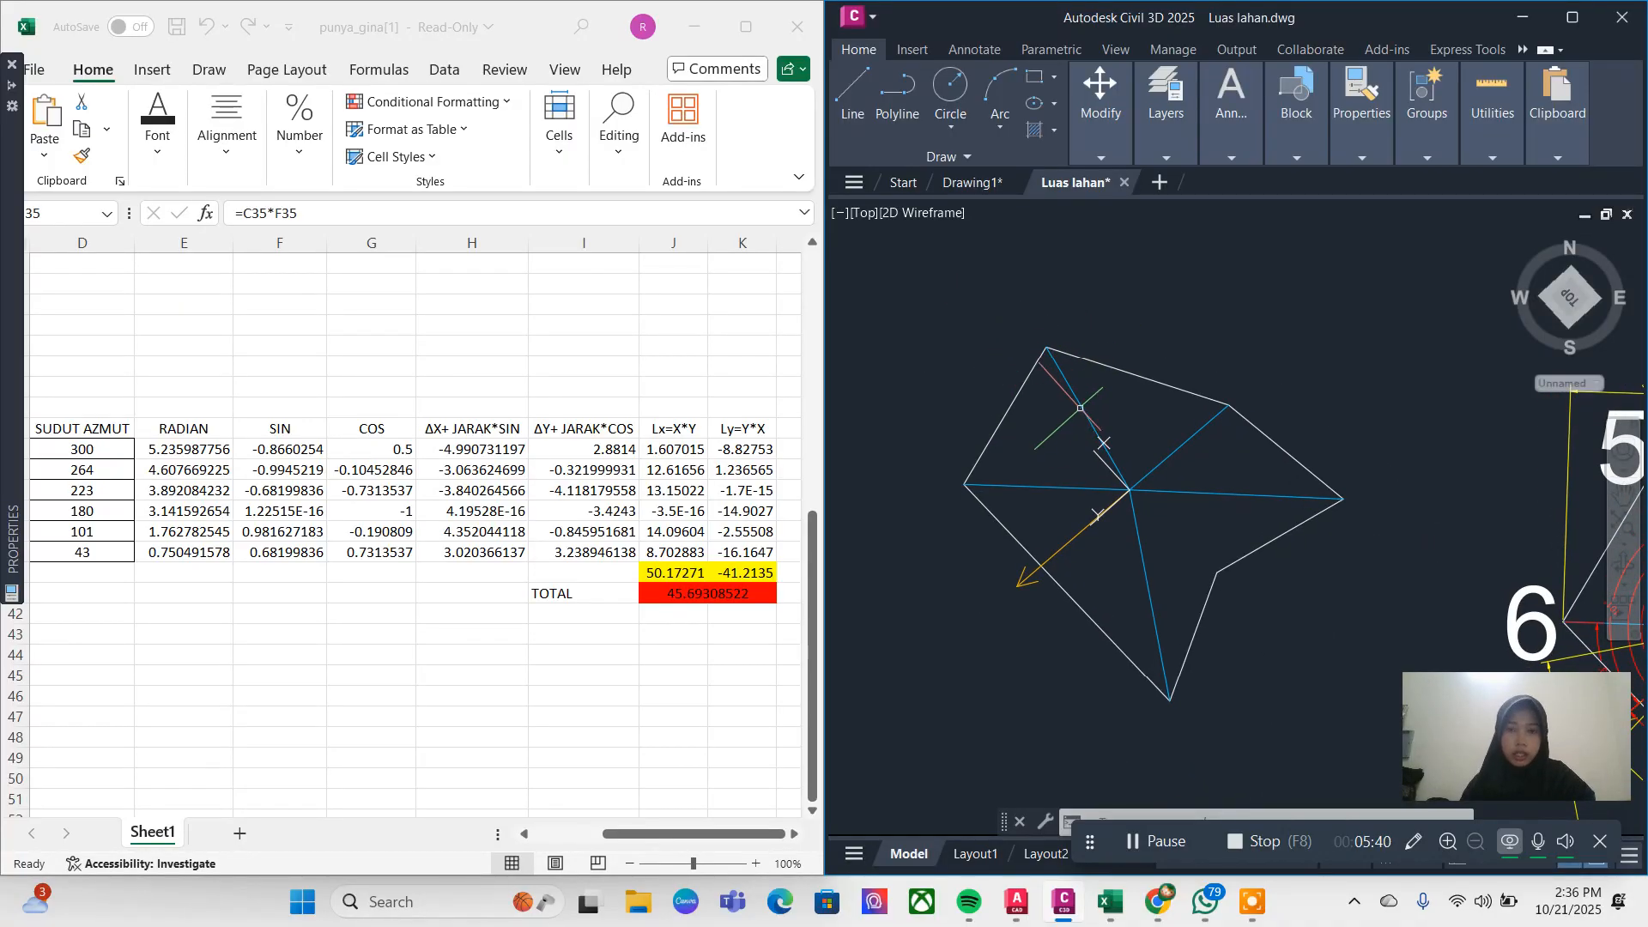
type("D")
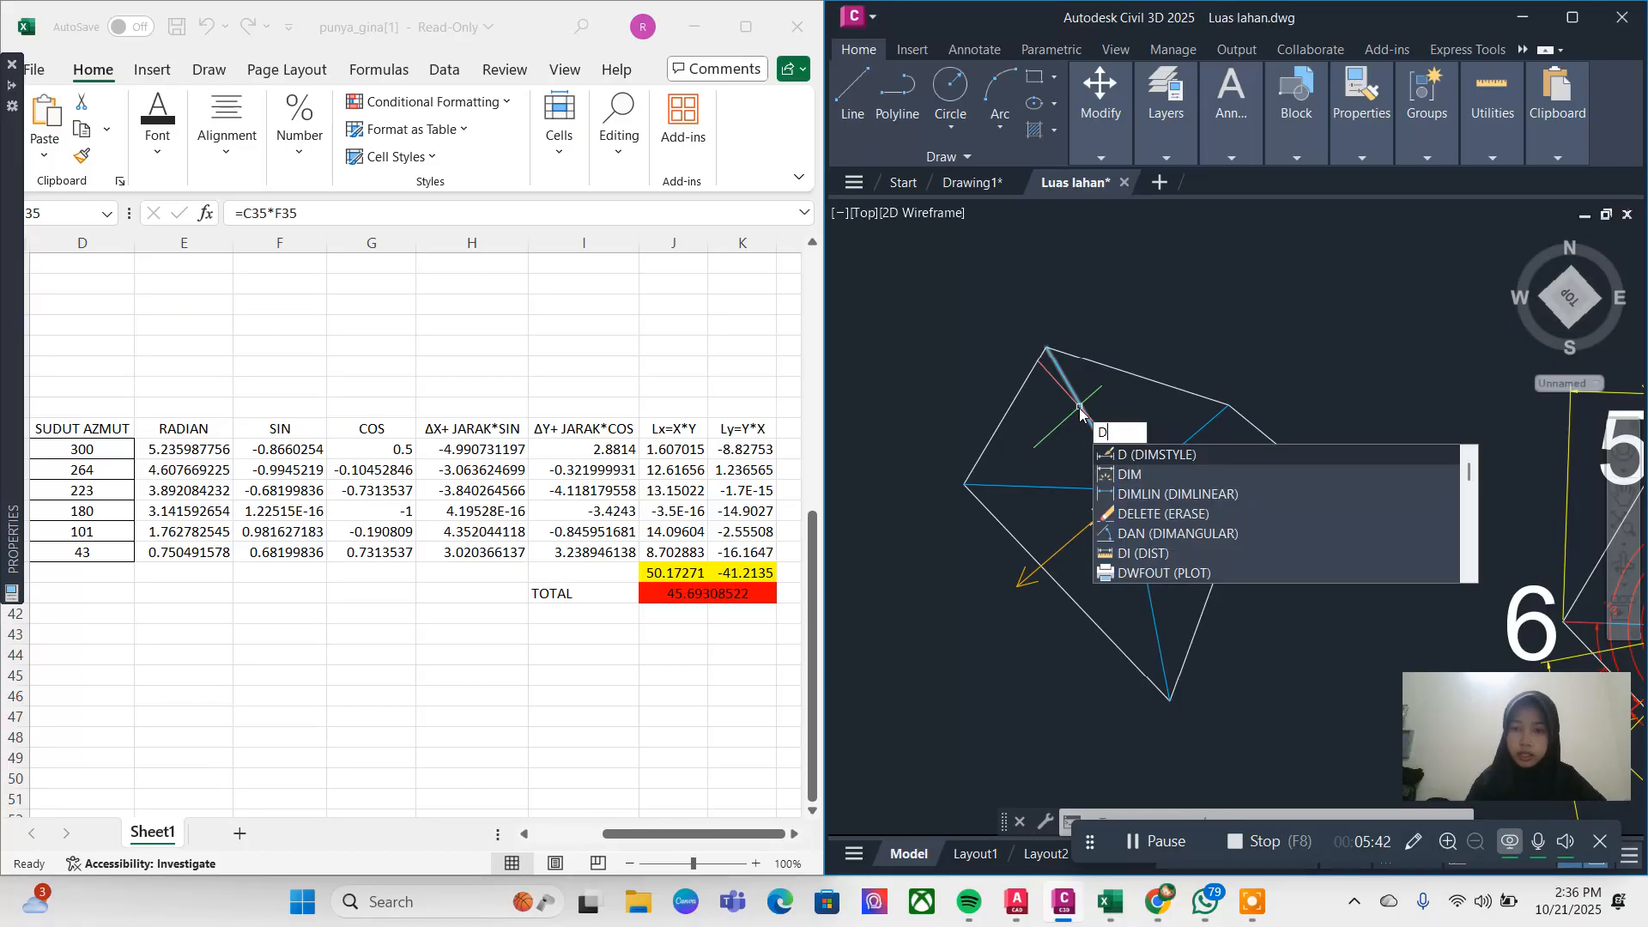
left_click(1150, 493)
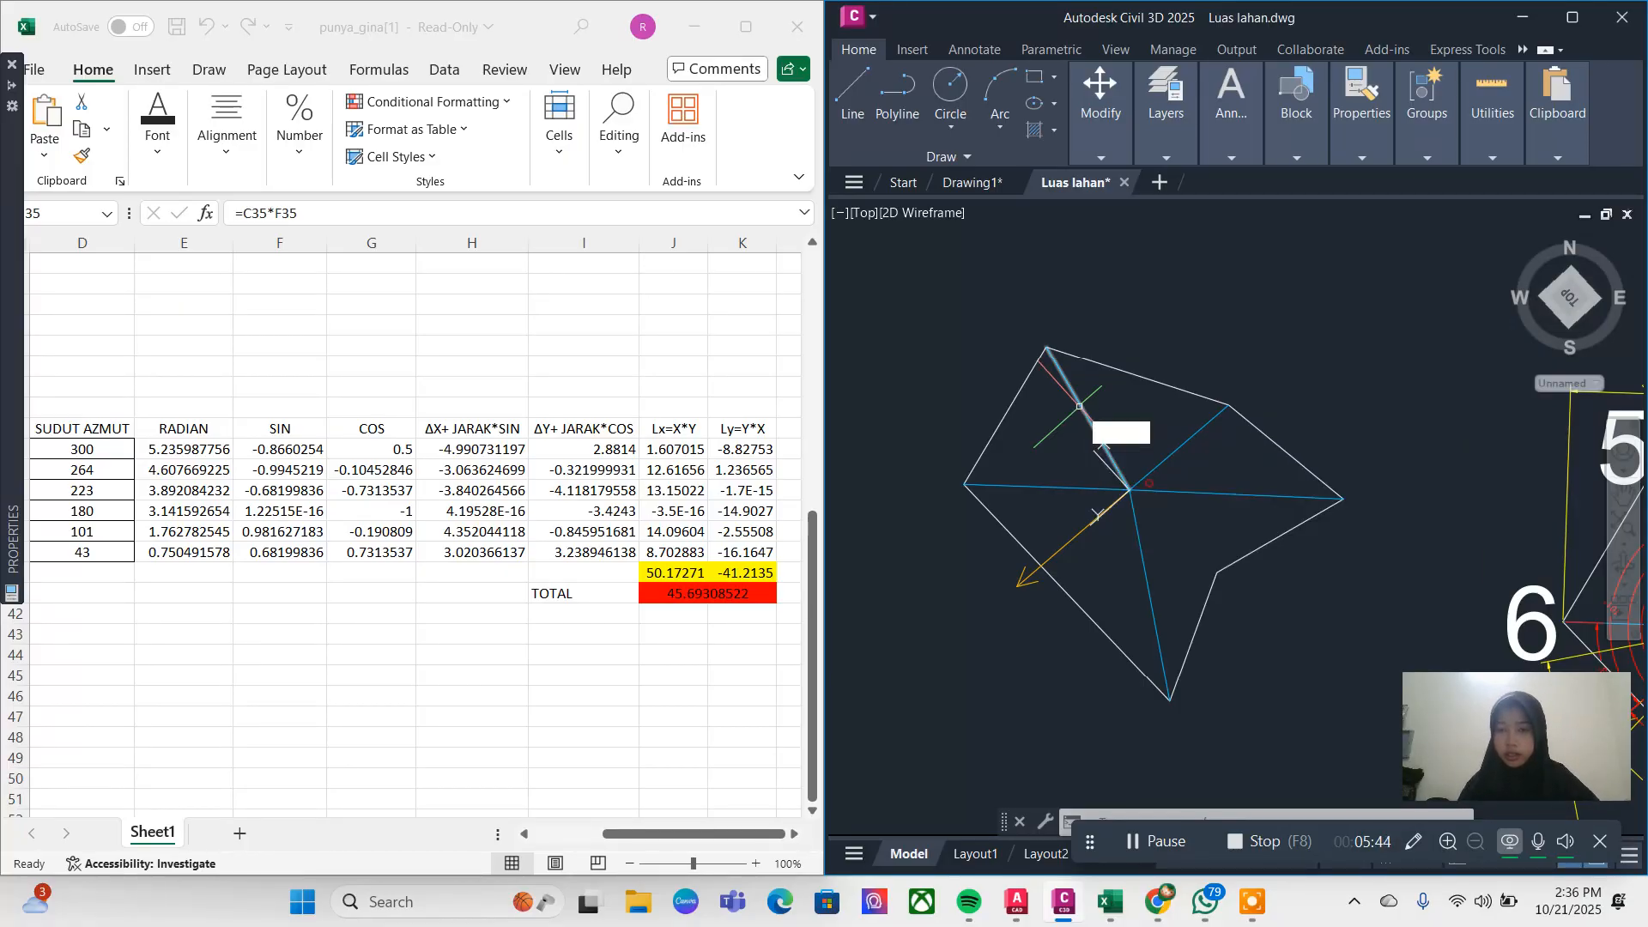
middle_click_drag(1108, 504, 1029, 408)
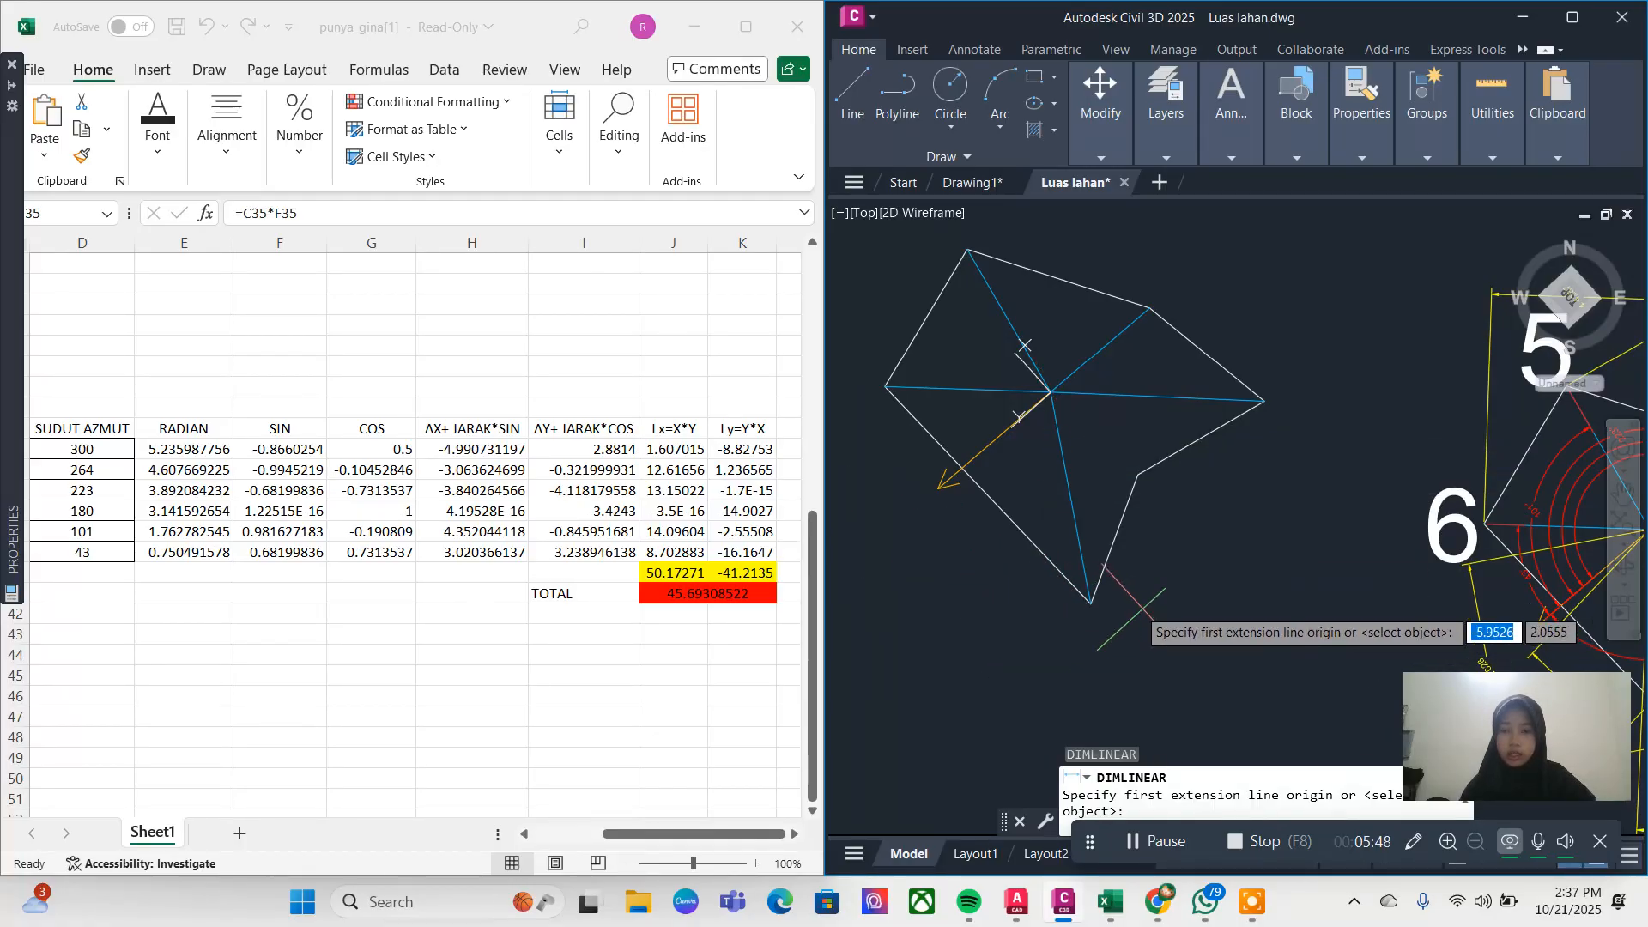
scroll(1051, 393, "up", 3)
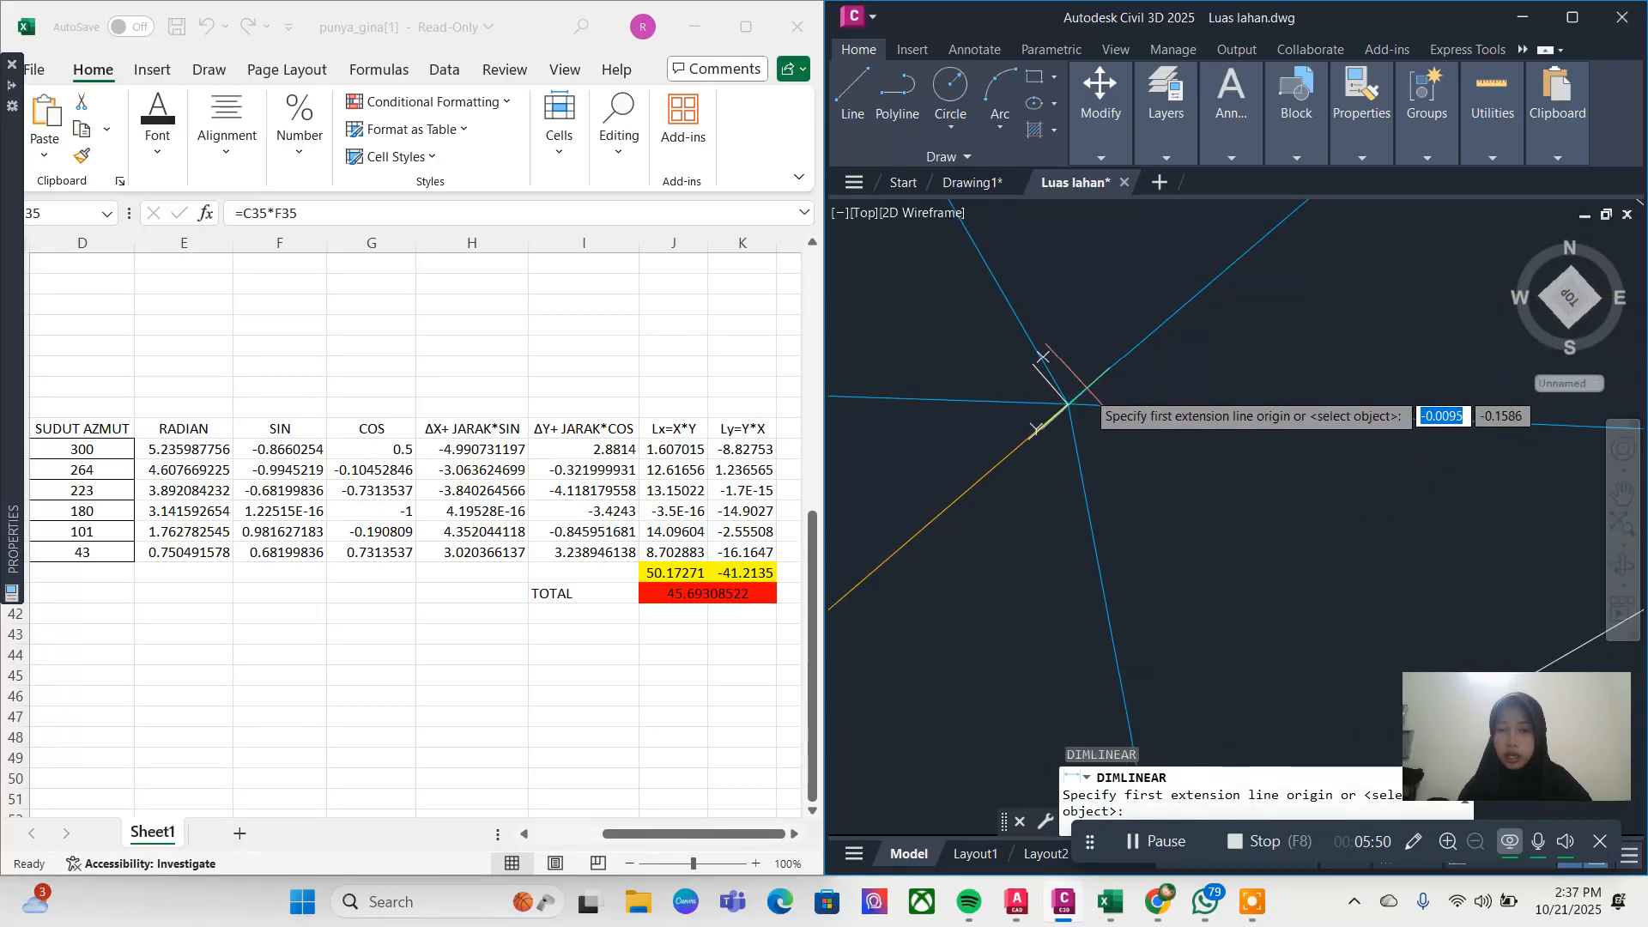
left_click(1067, 401)
scroll(1114, 591, "down", 2)
middle_click_drag(1115, 590, 1079, 307)
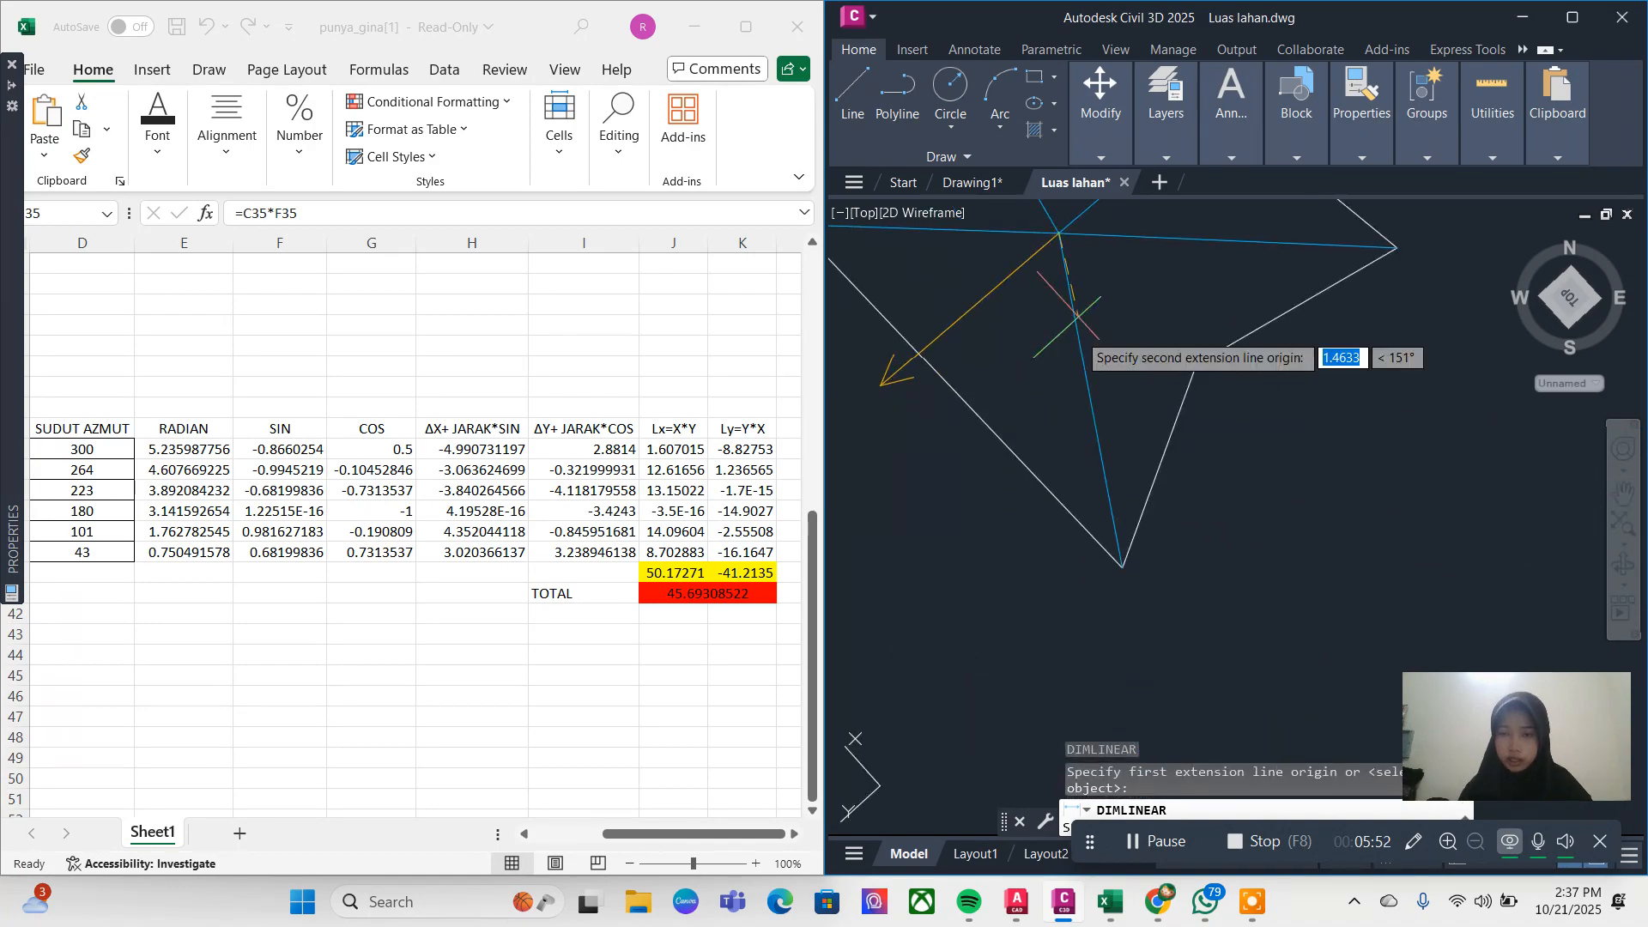
left_click(1121, 567)
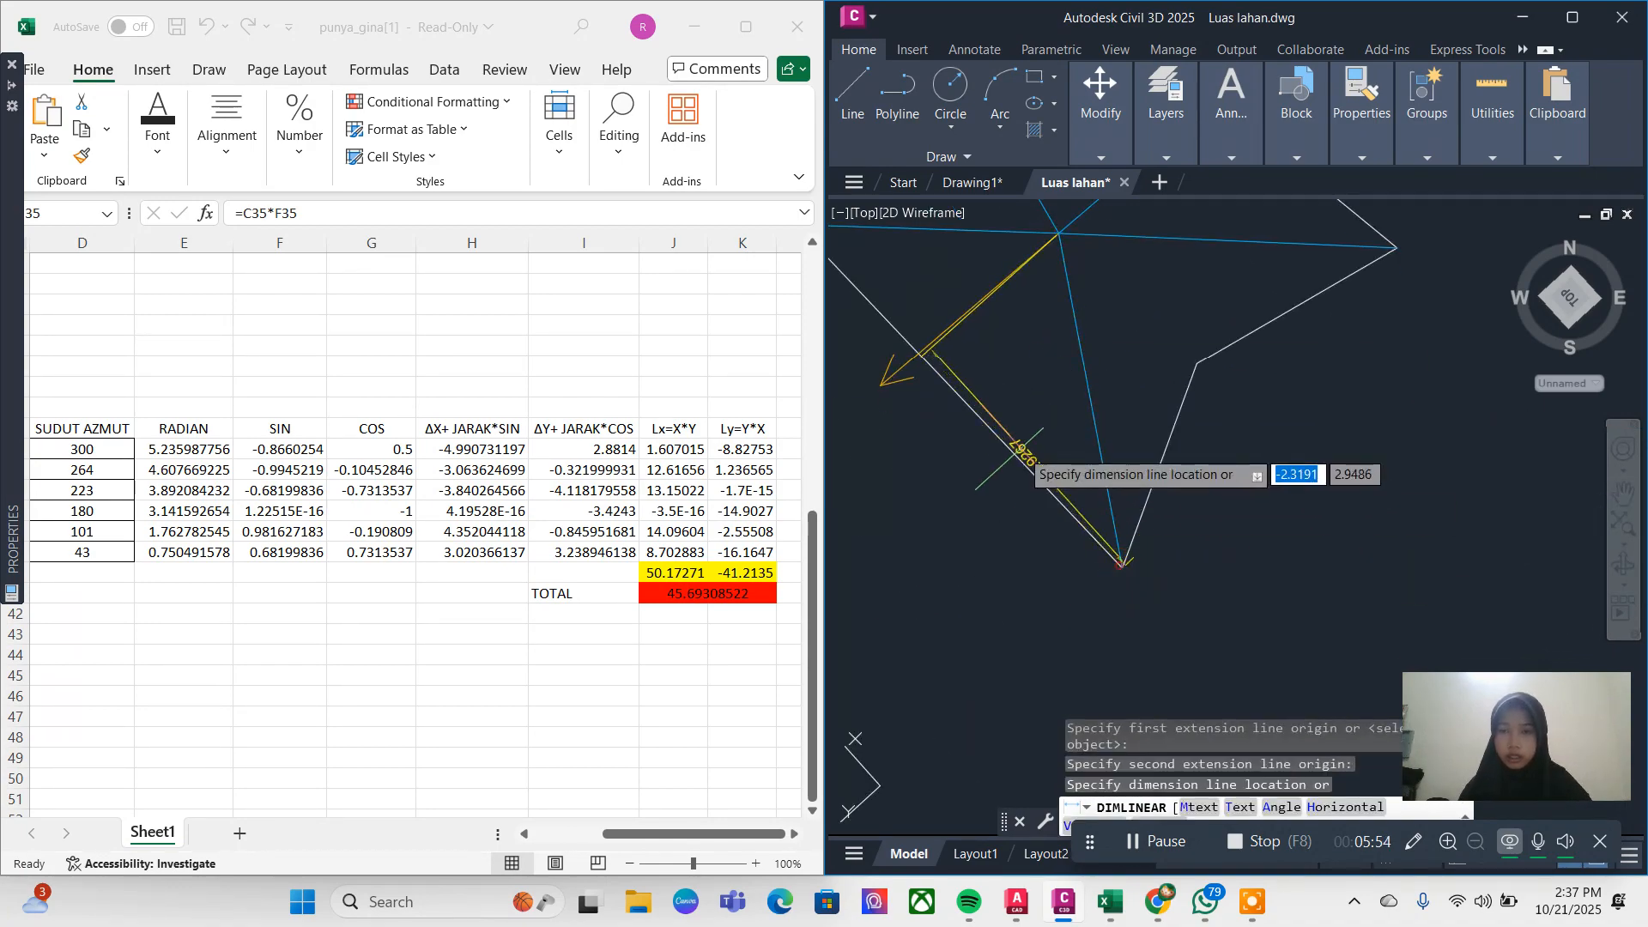
scroll(1133, 635, "down", 2)
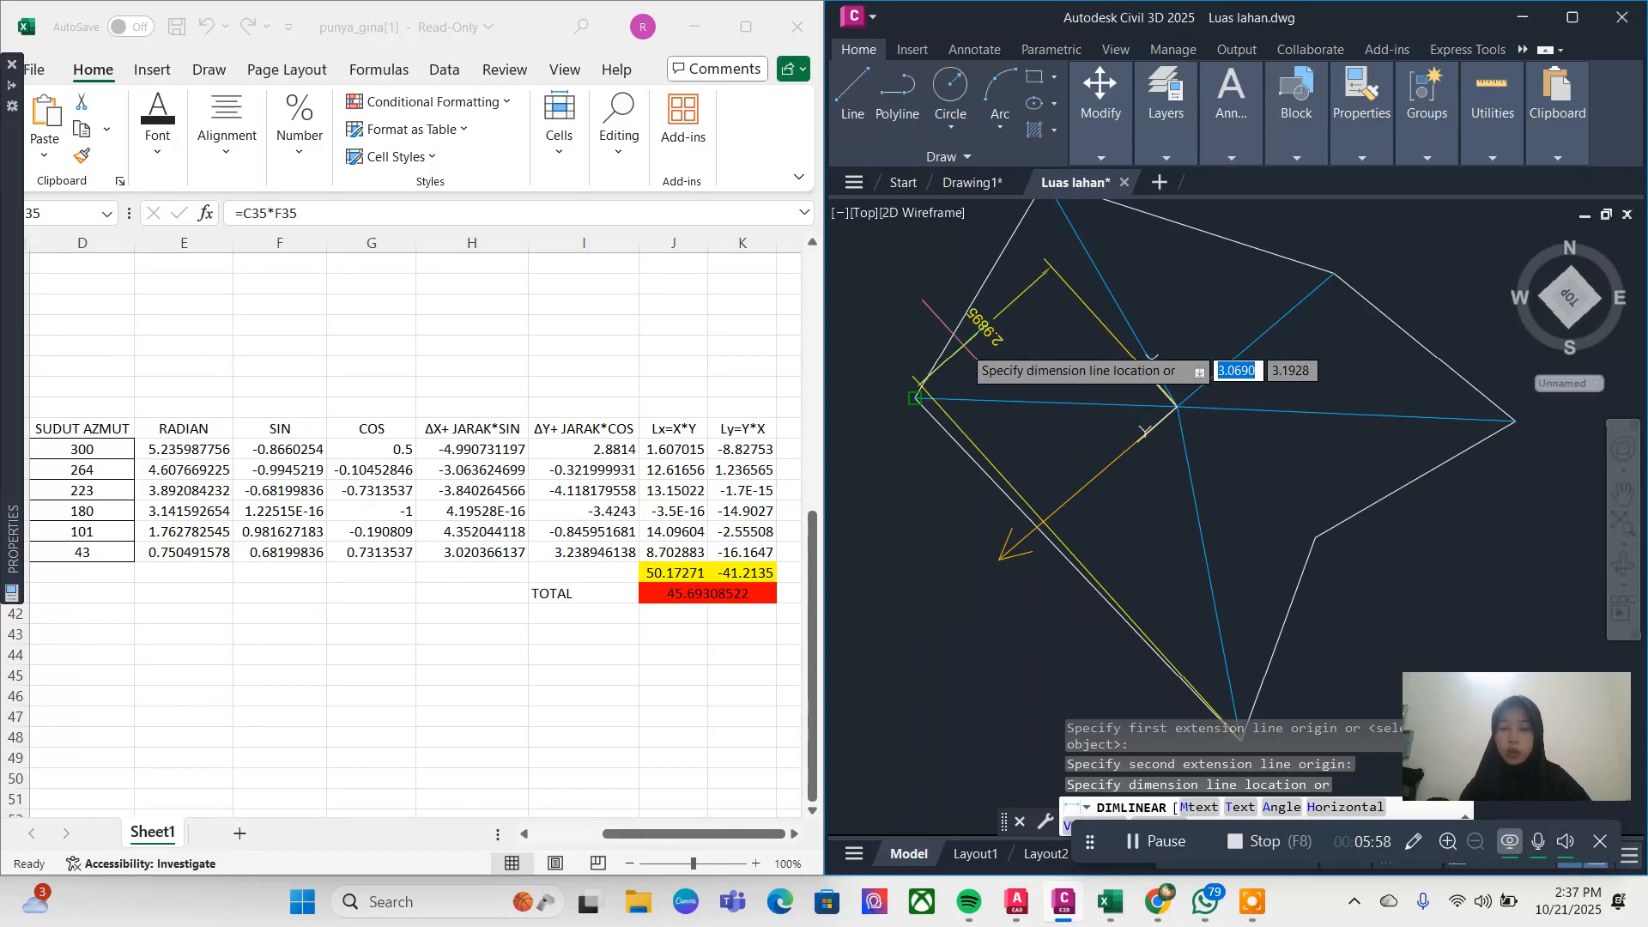
left_click(959, 329)
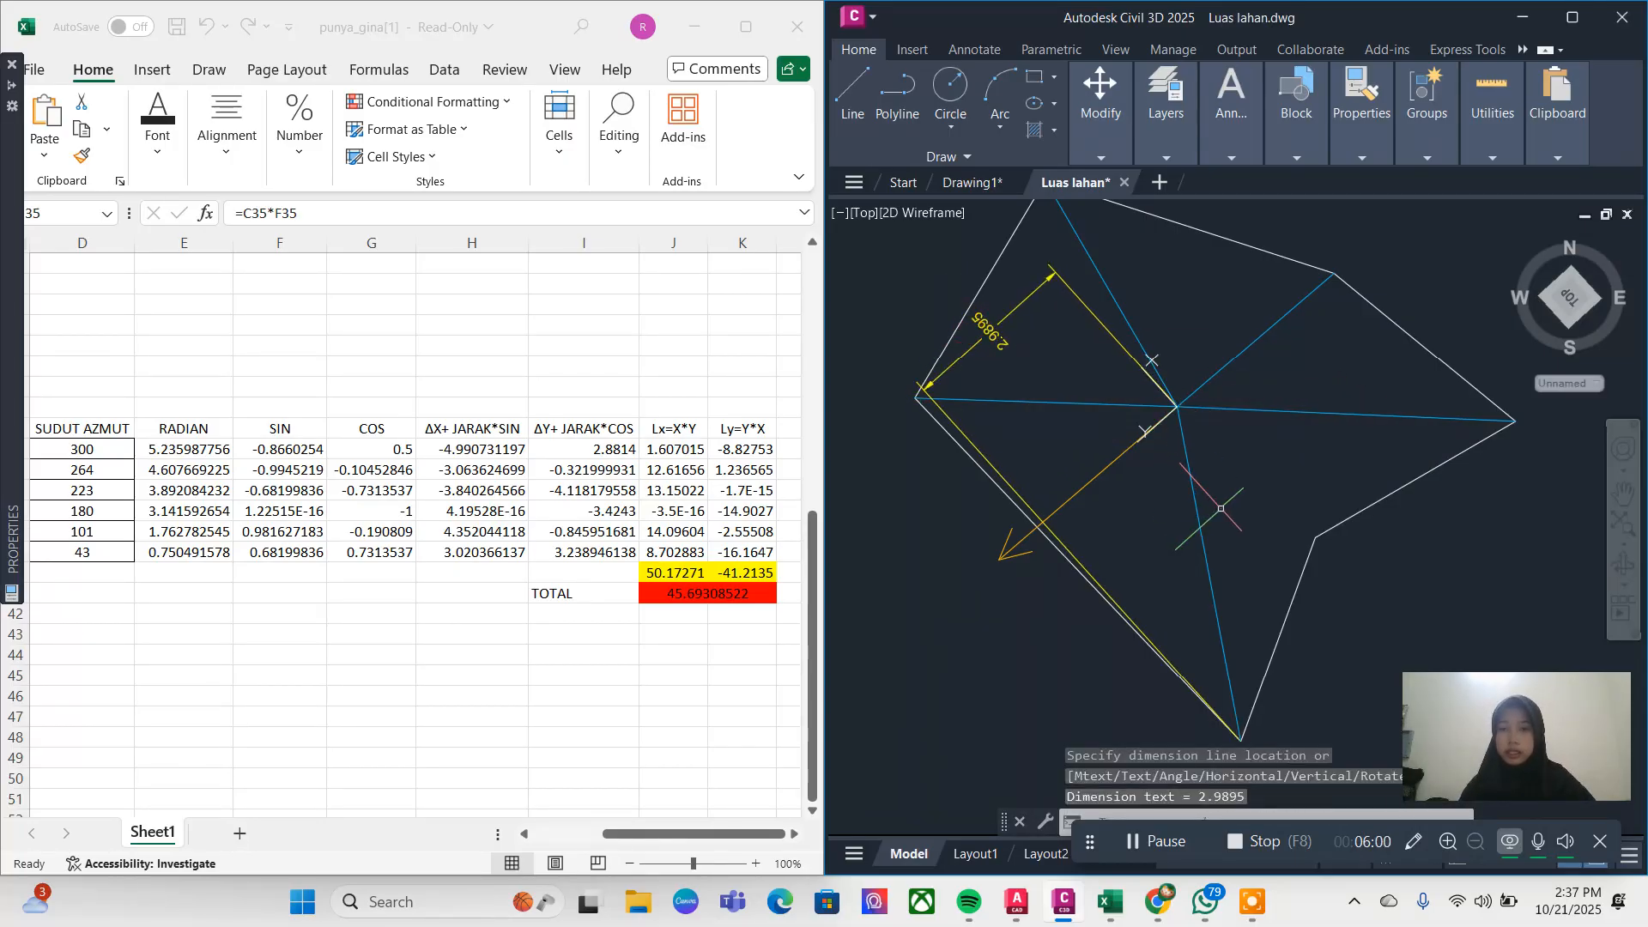
Step: Add a linear dimension for the X offset between the central point and the lowest land corner, placed outside the outline
mouse_move(1182, 495)
middle_mouse_down()
mouse_move(1061, 375)
mouse_move(1124, 466)
middle_mouse_up()
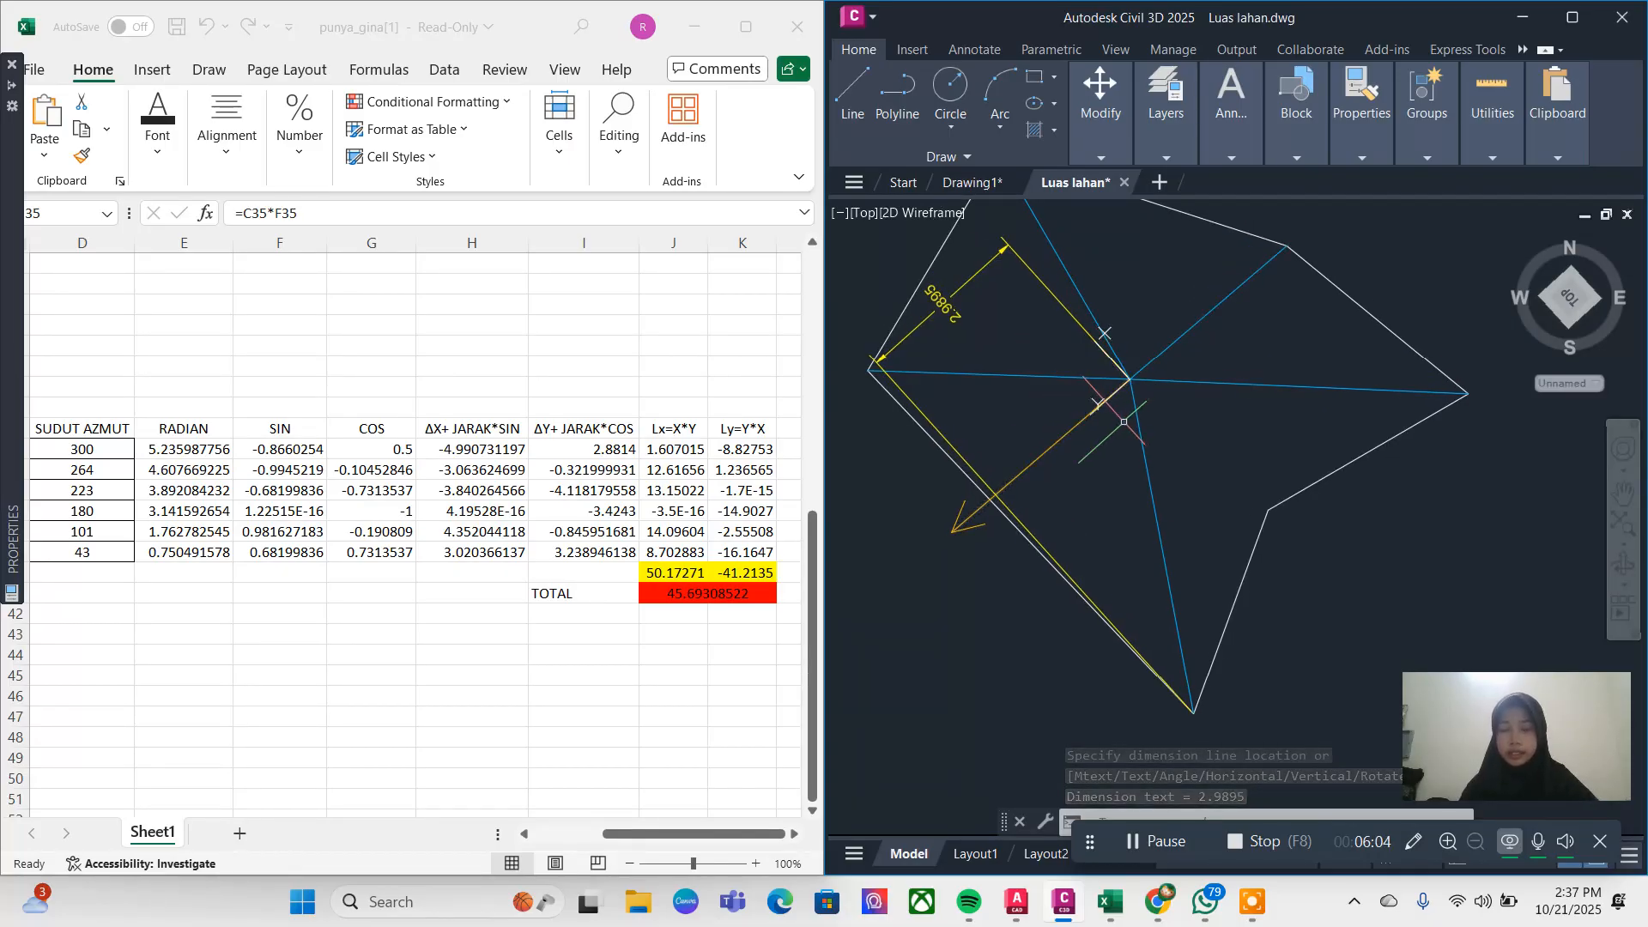
key("Return")
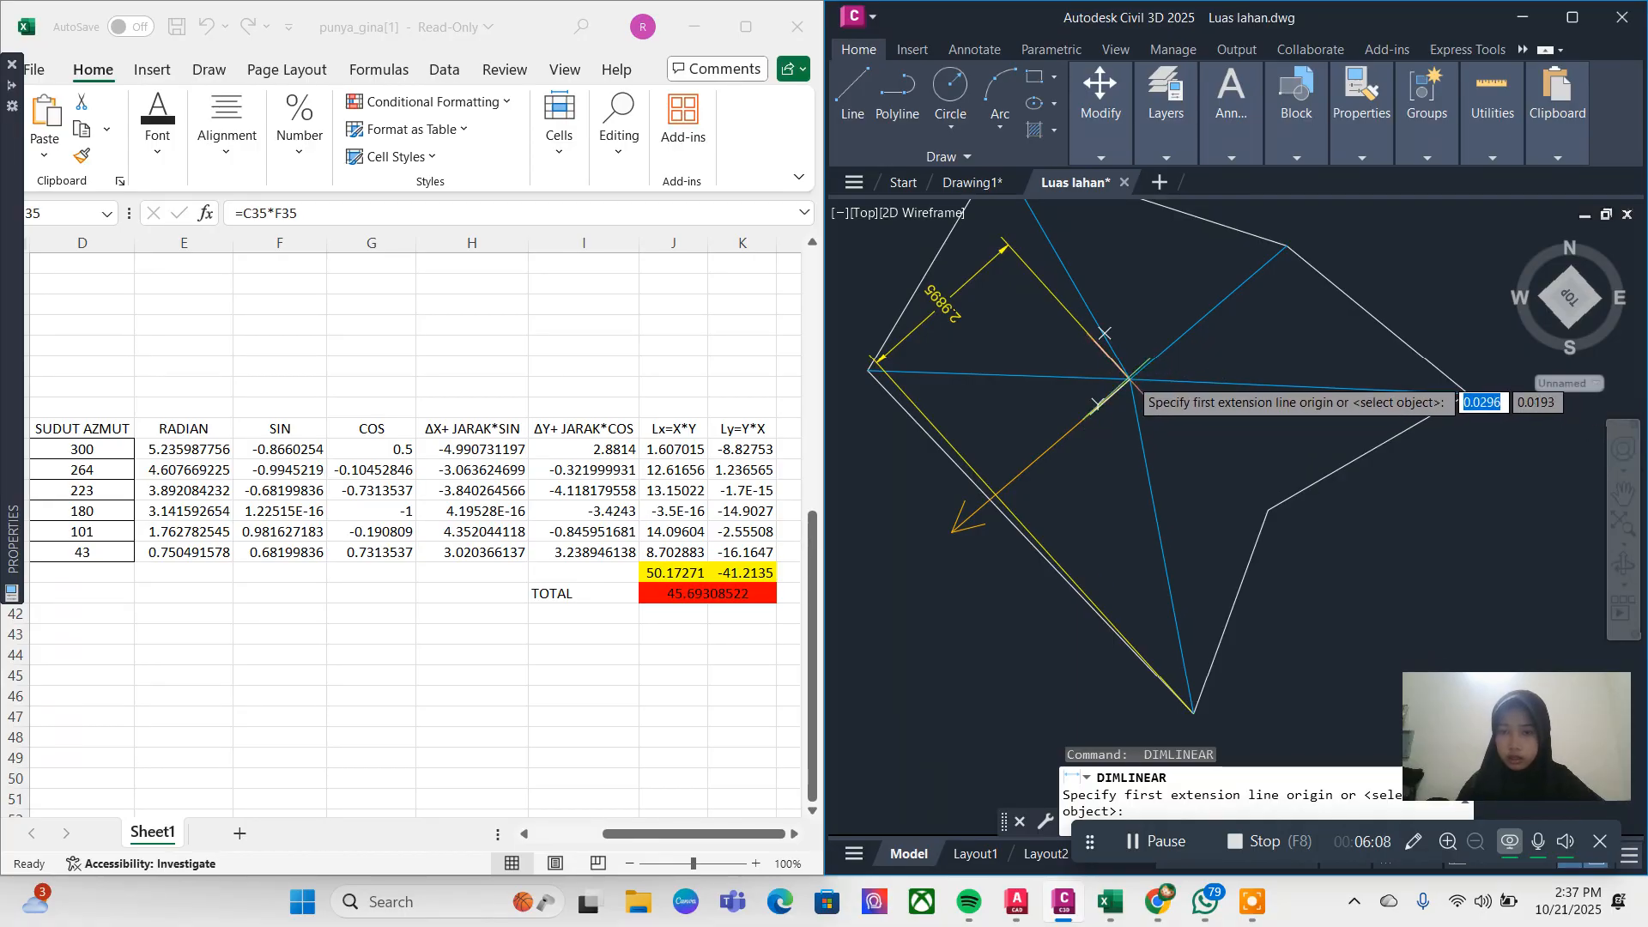
left_click(1128, 379)
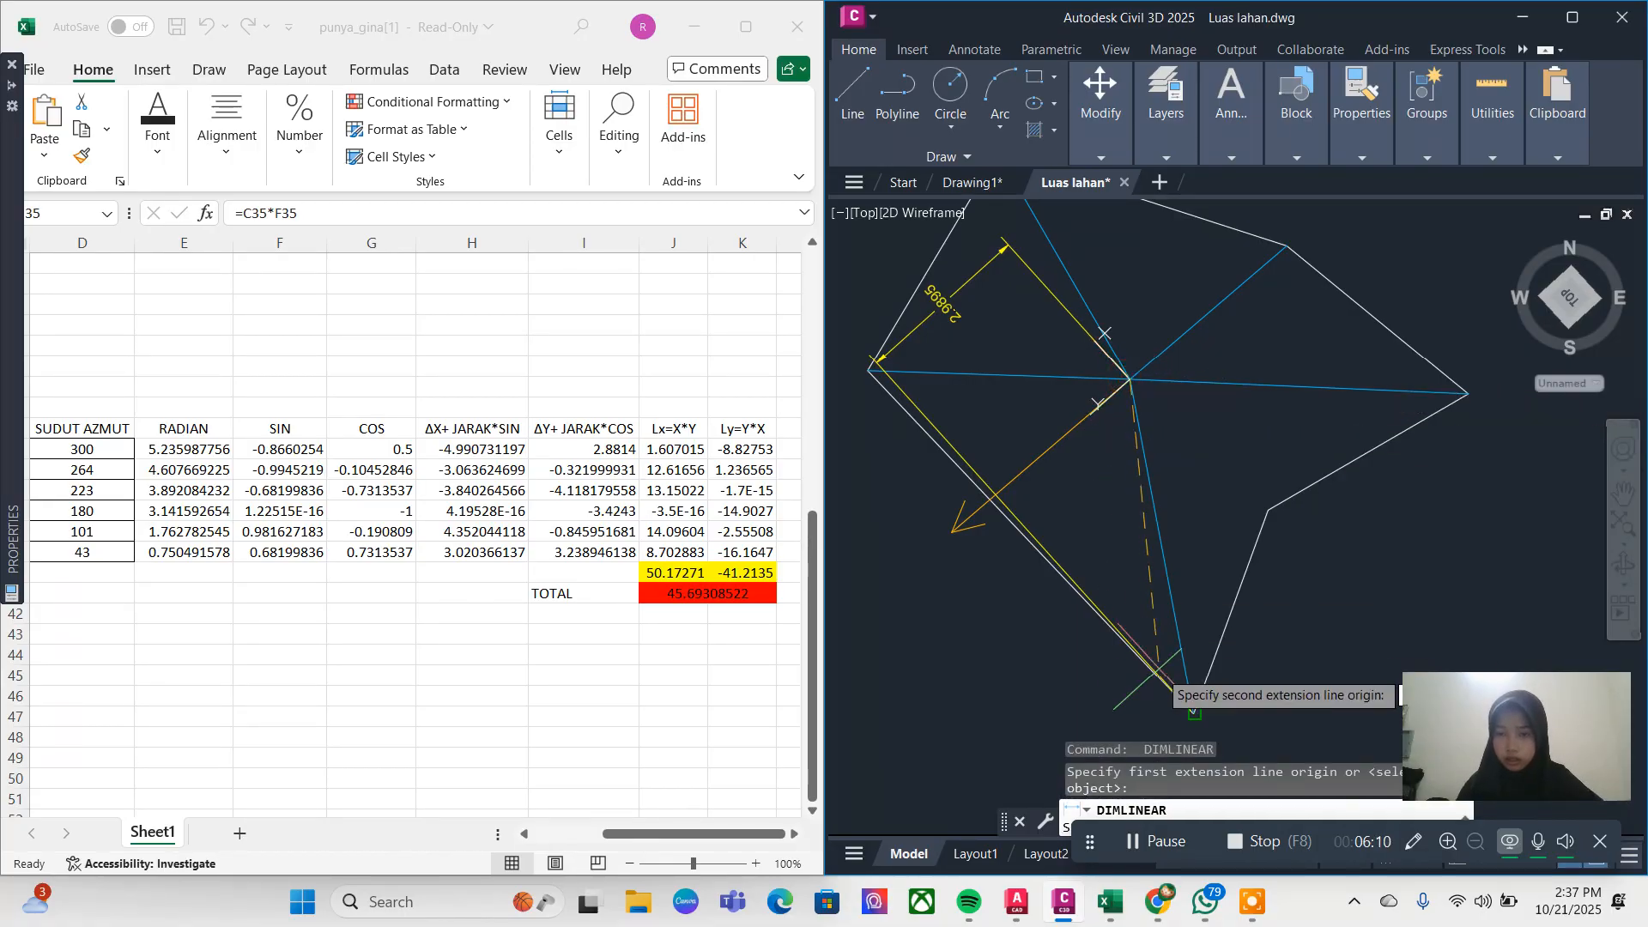
left_click(1193, 713)
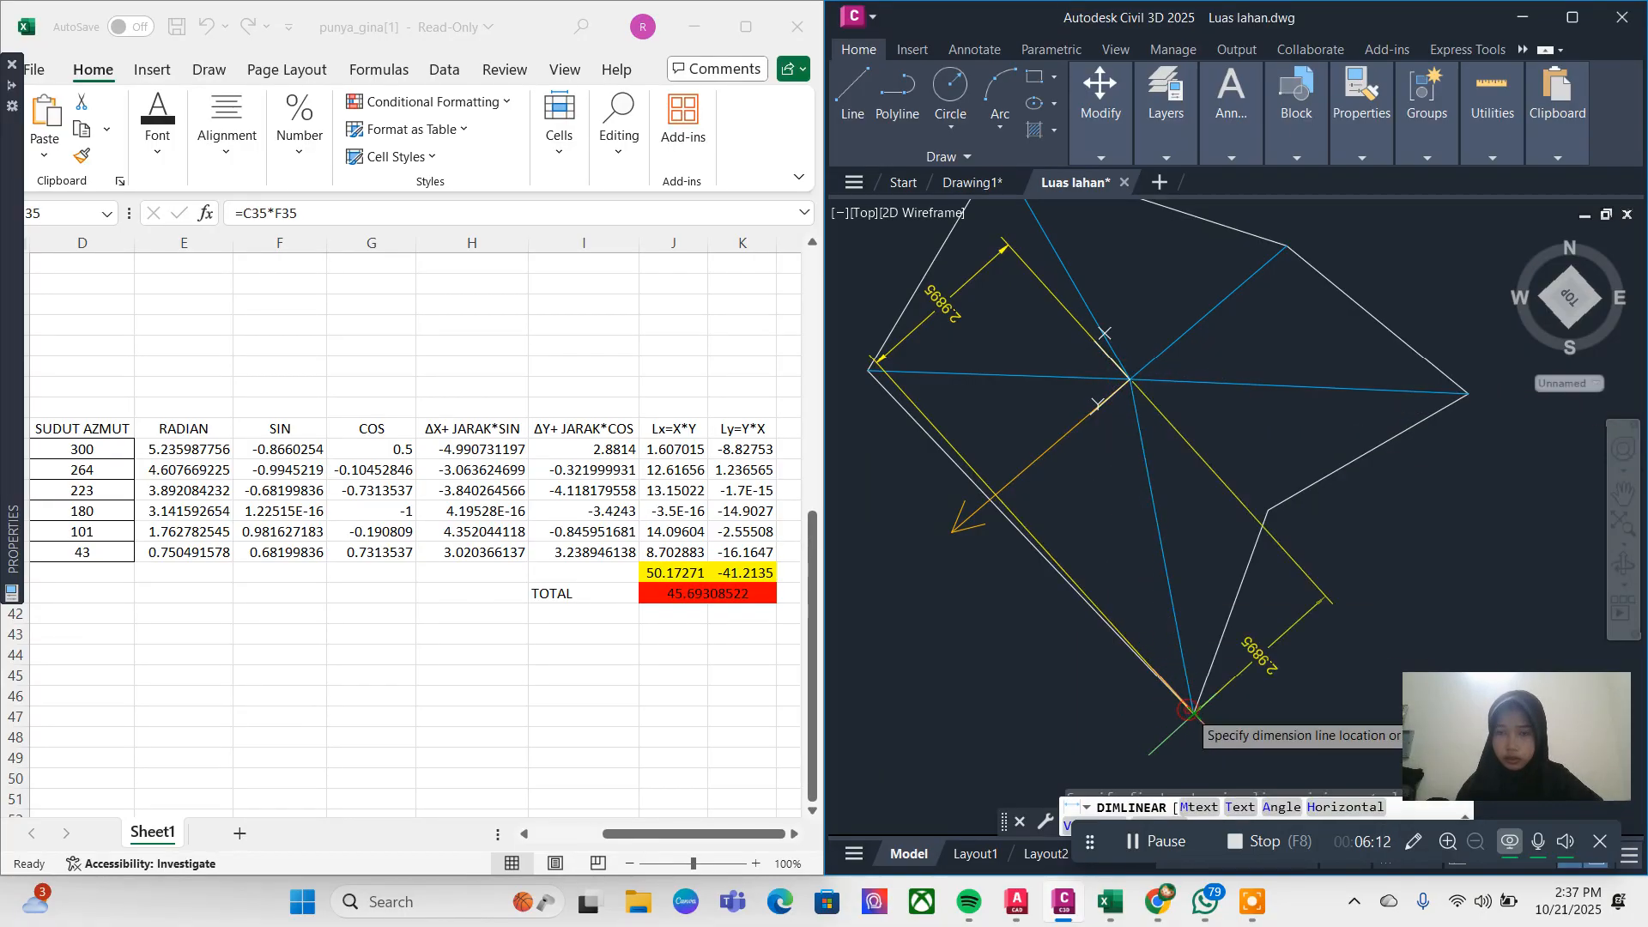
middle_click_drag(1036, 724, 1156, 533)
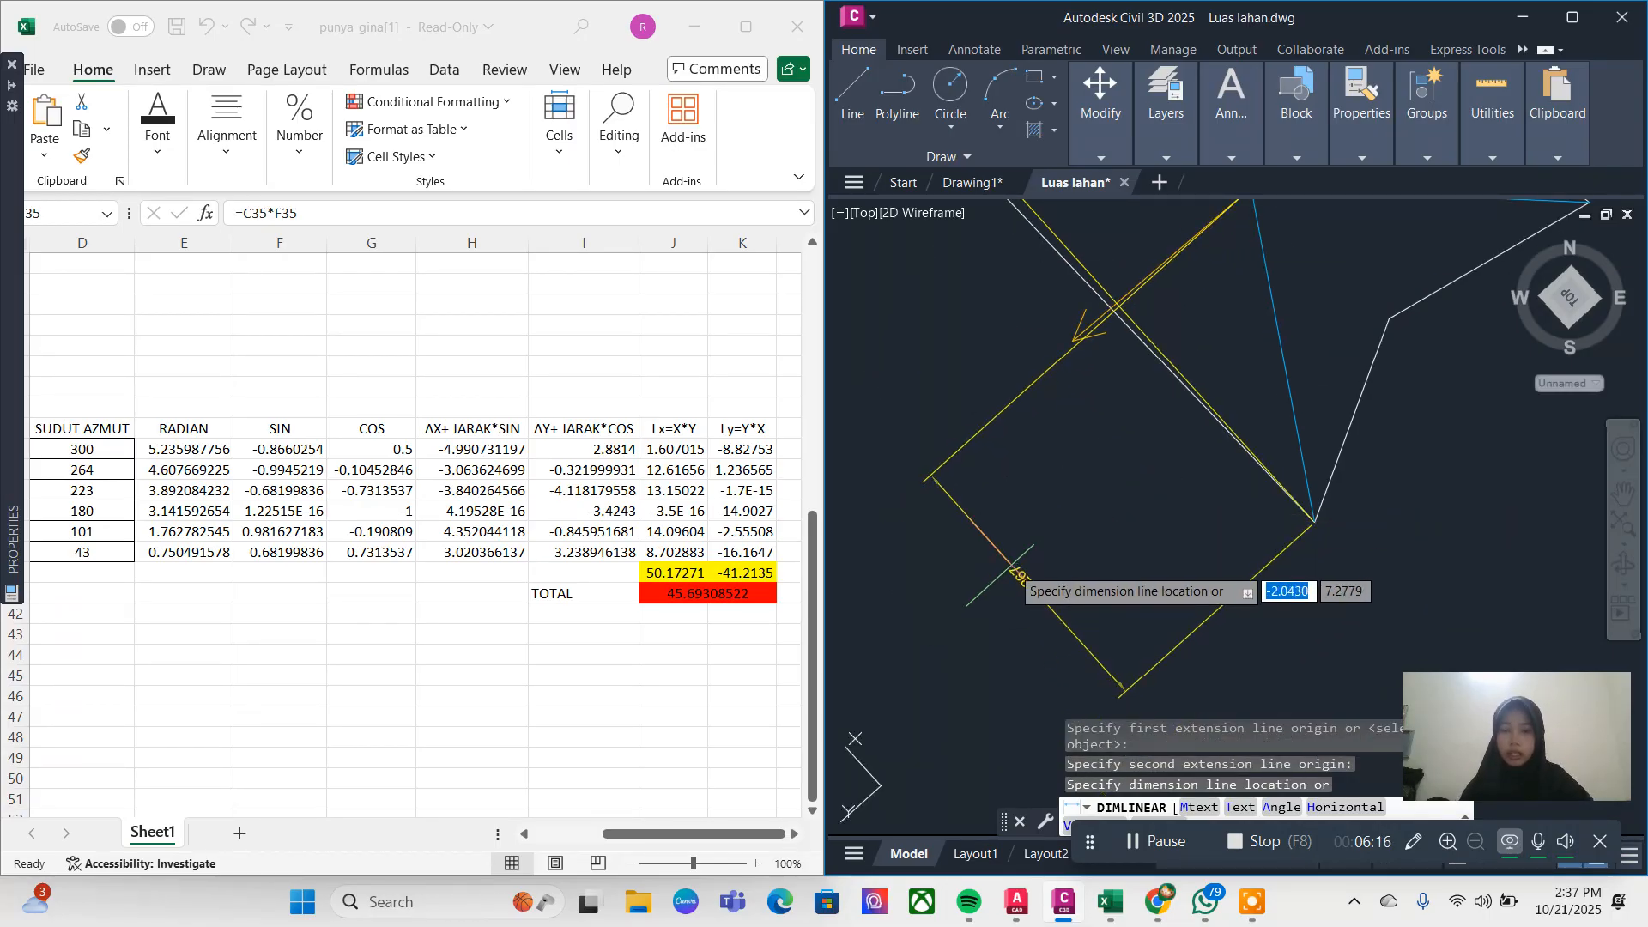
left_click(1012, 566)
Step: Compare the two offset dimensions of the lowest corner with the ΔX and ΔY values in row 34 of the coordinate table
middle_click_drag(1188, 447, 1137, 691)
scroll(1009, 374, "up", 4)
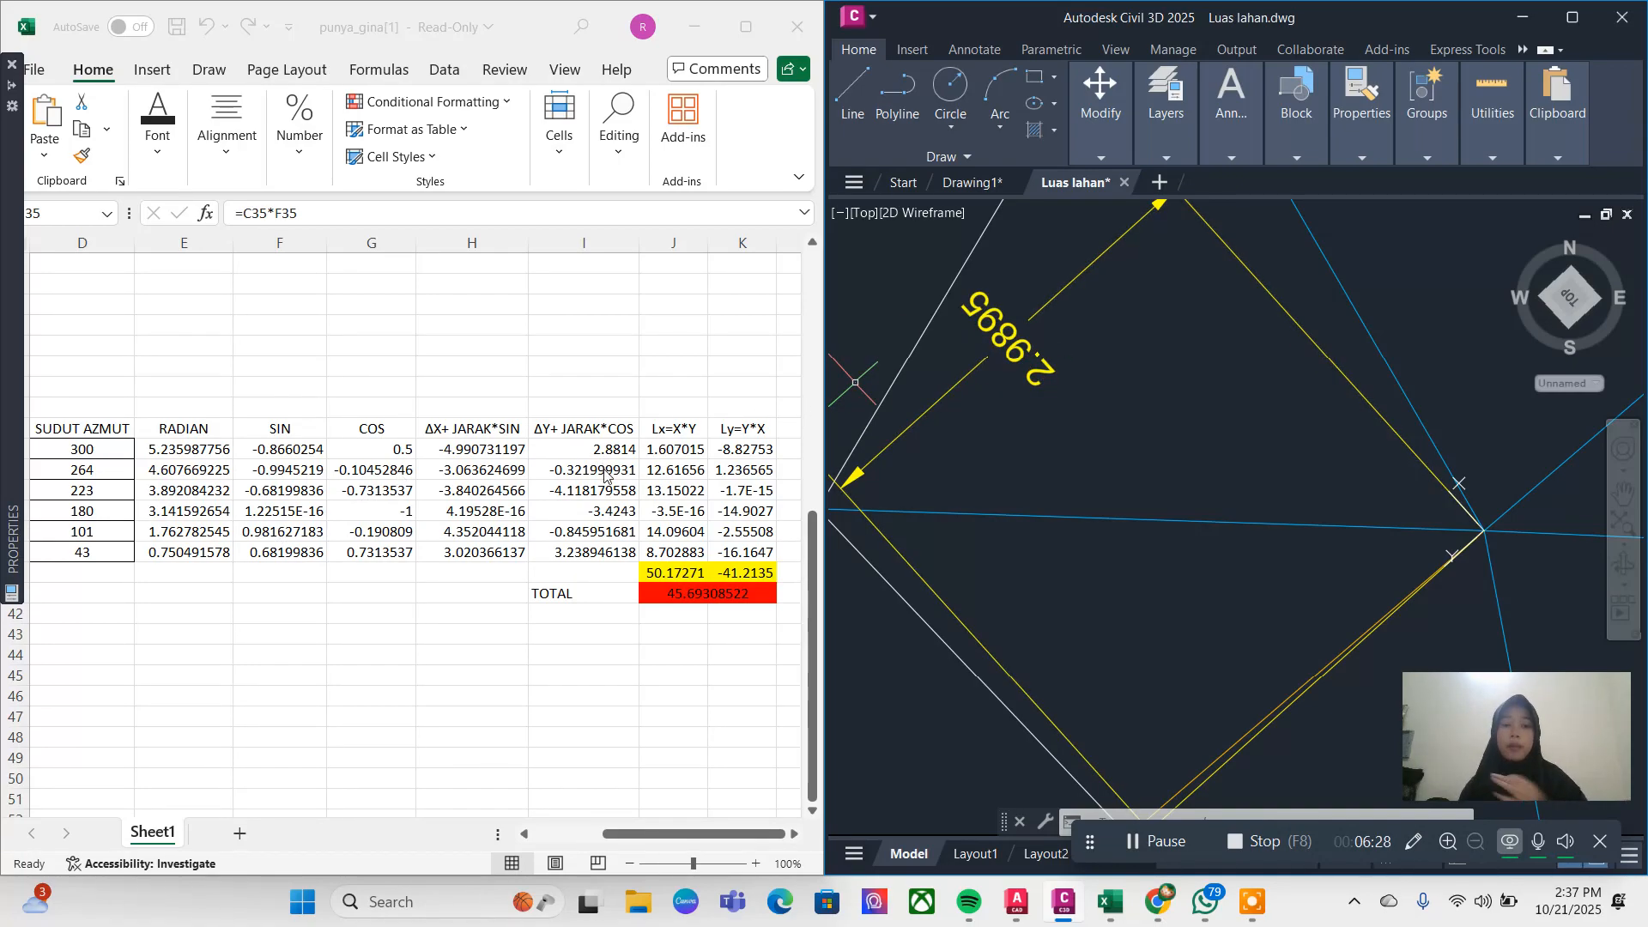
scroll(1087, 465, "down", 4)
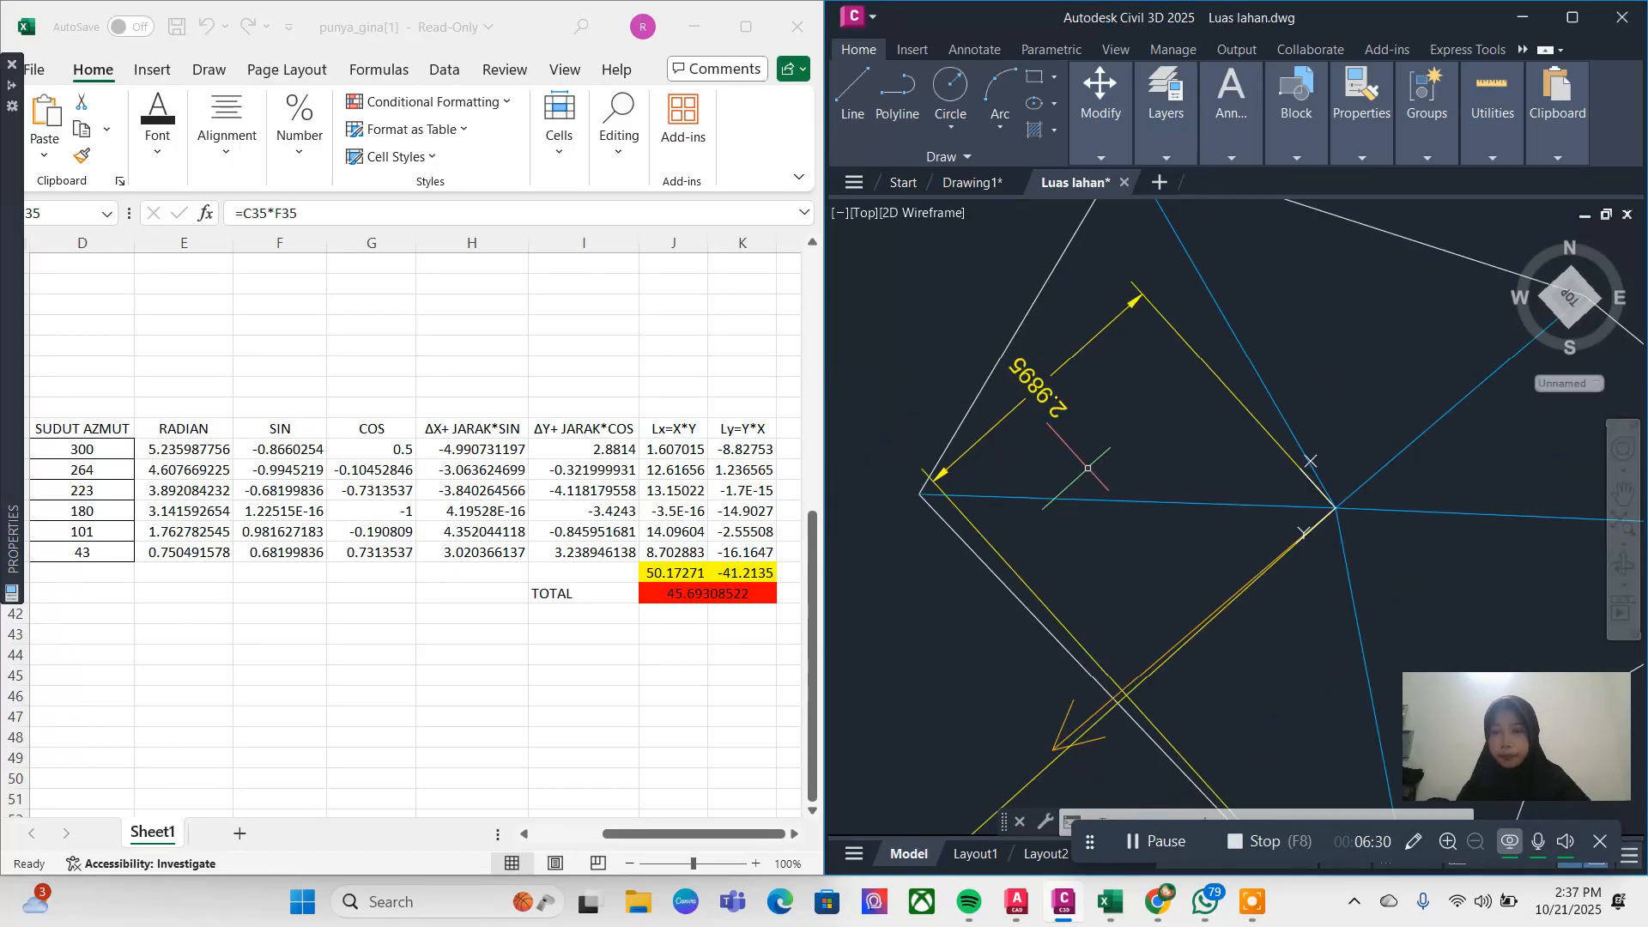
mouse_move(1188, 559)
middle_mouse_down()
mouse_move(1207, 427)
mouse_move(1189, 468)
middle_mouse_up()
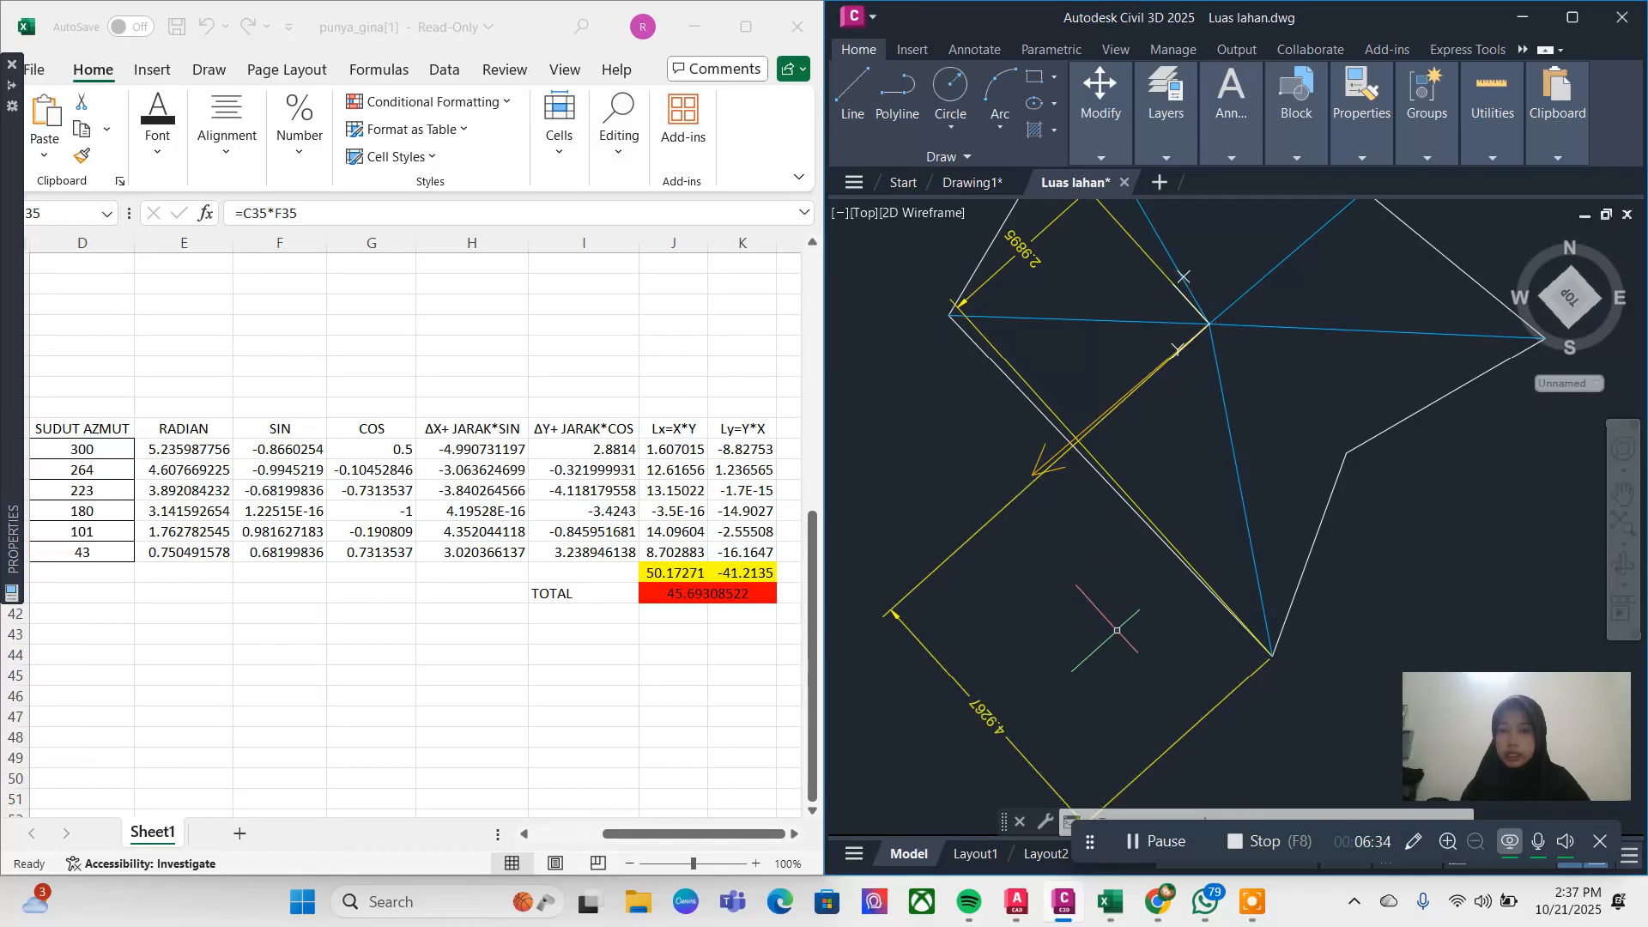
middle_click_drag(1123, 629, 1153, 529)
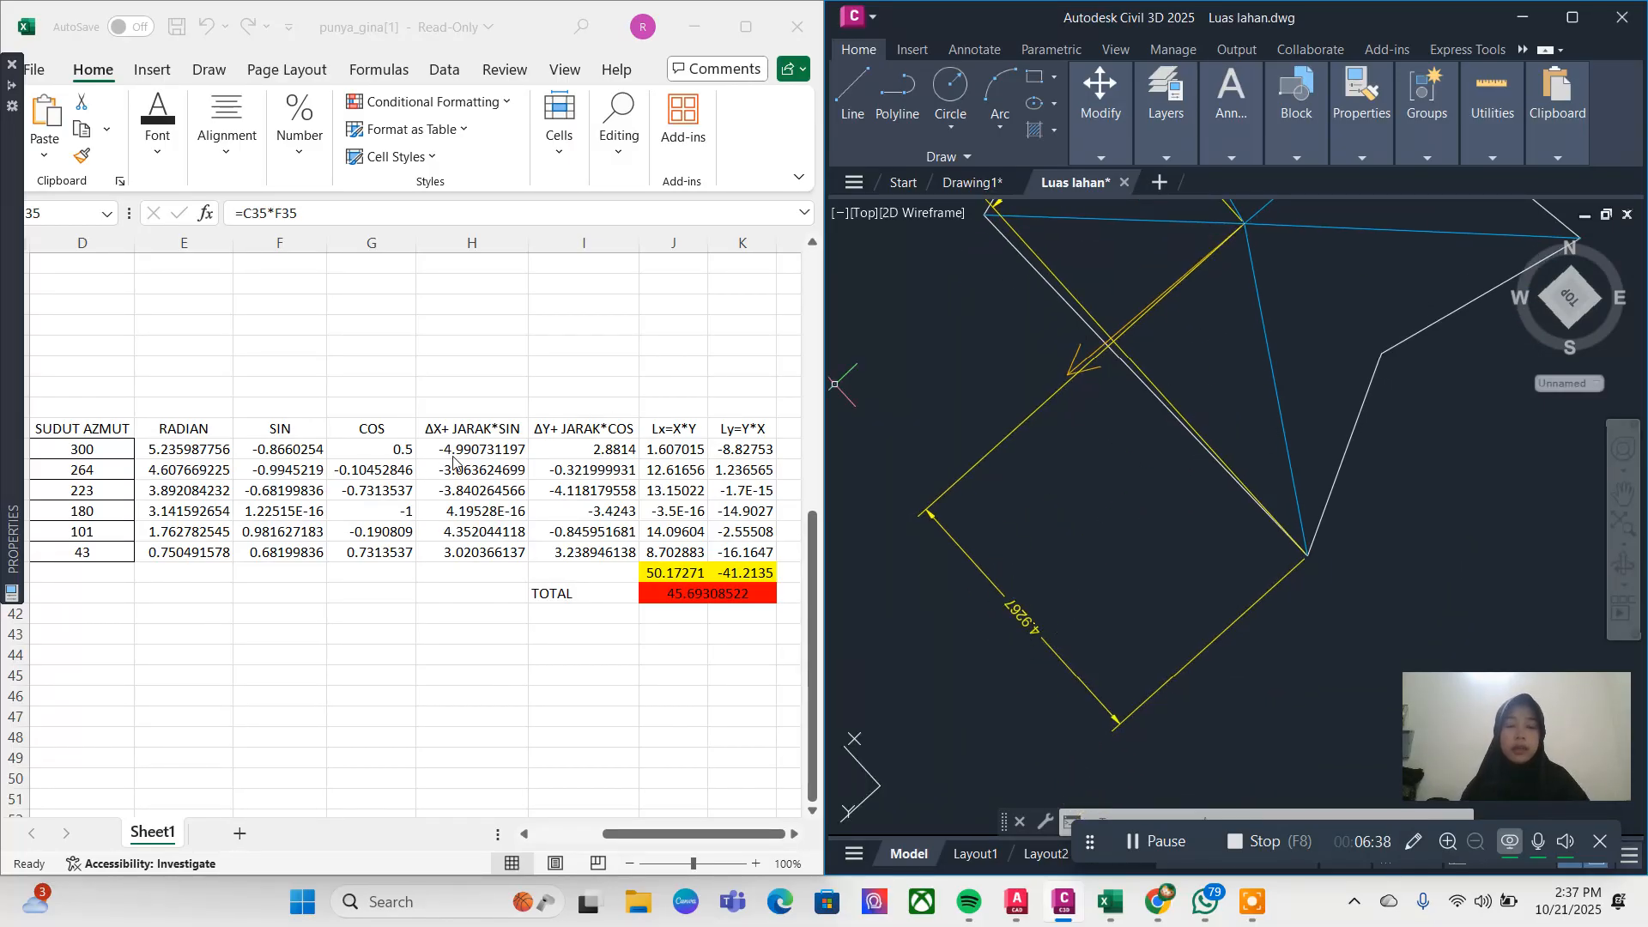
scroll(1065, 455, "down", 2)
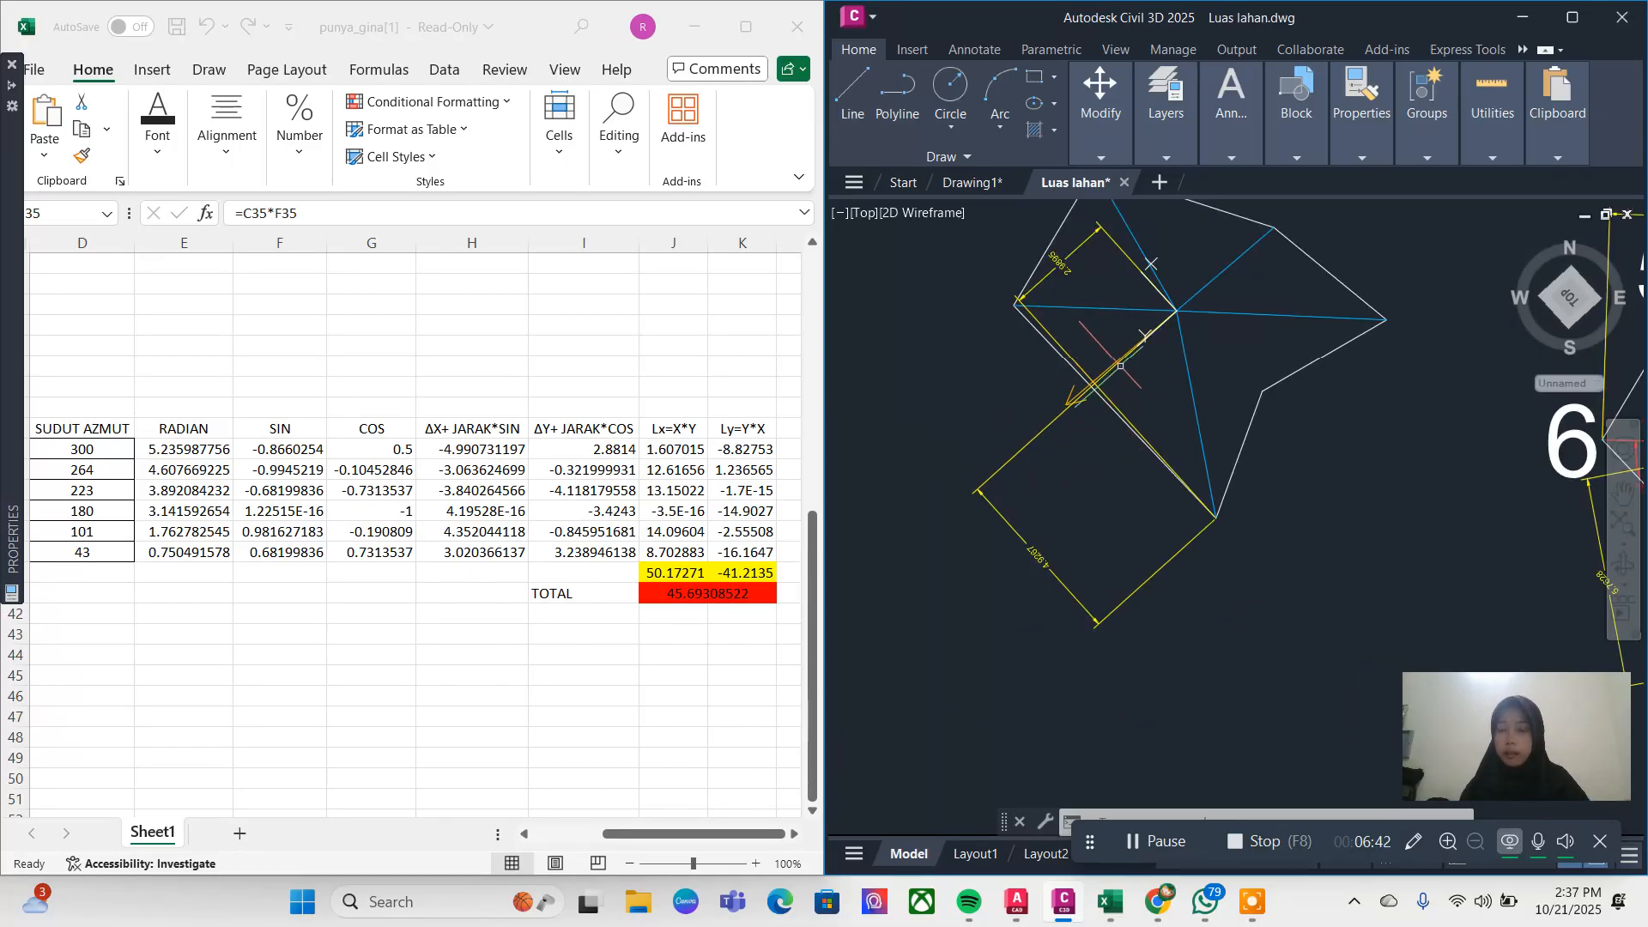
middle_click_drag(1108, 318, 1099, 425)
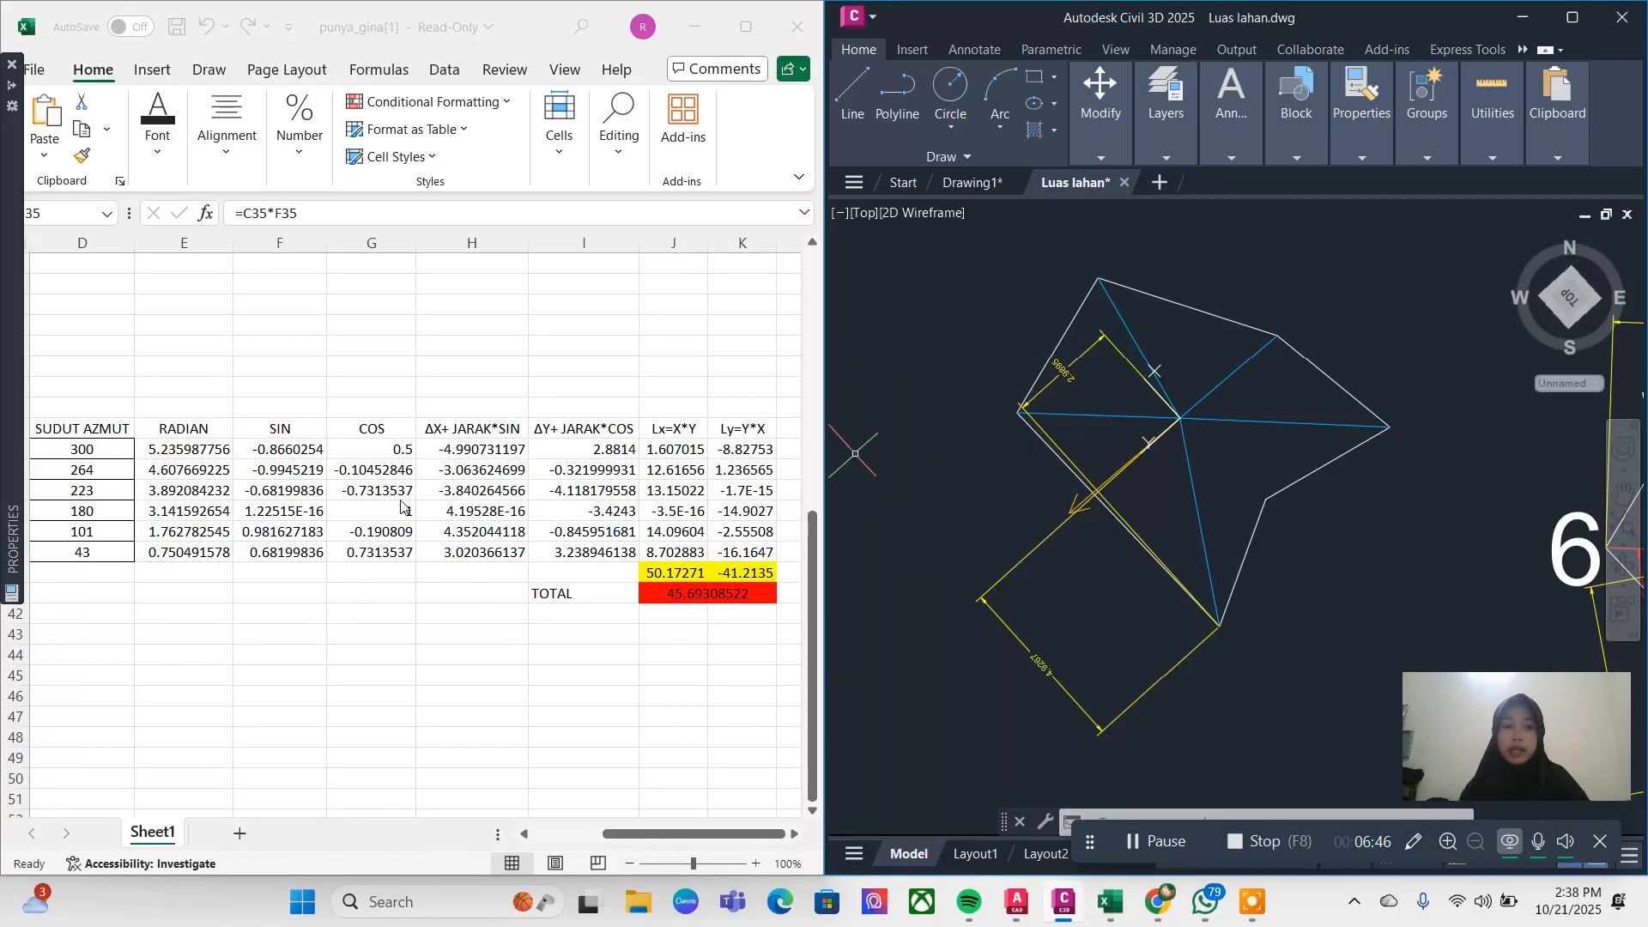
middle_click_drag(1236, 481, 1187, 487)
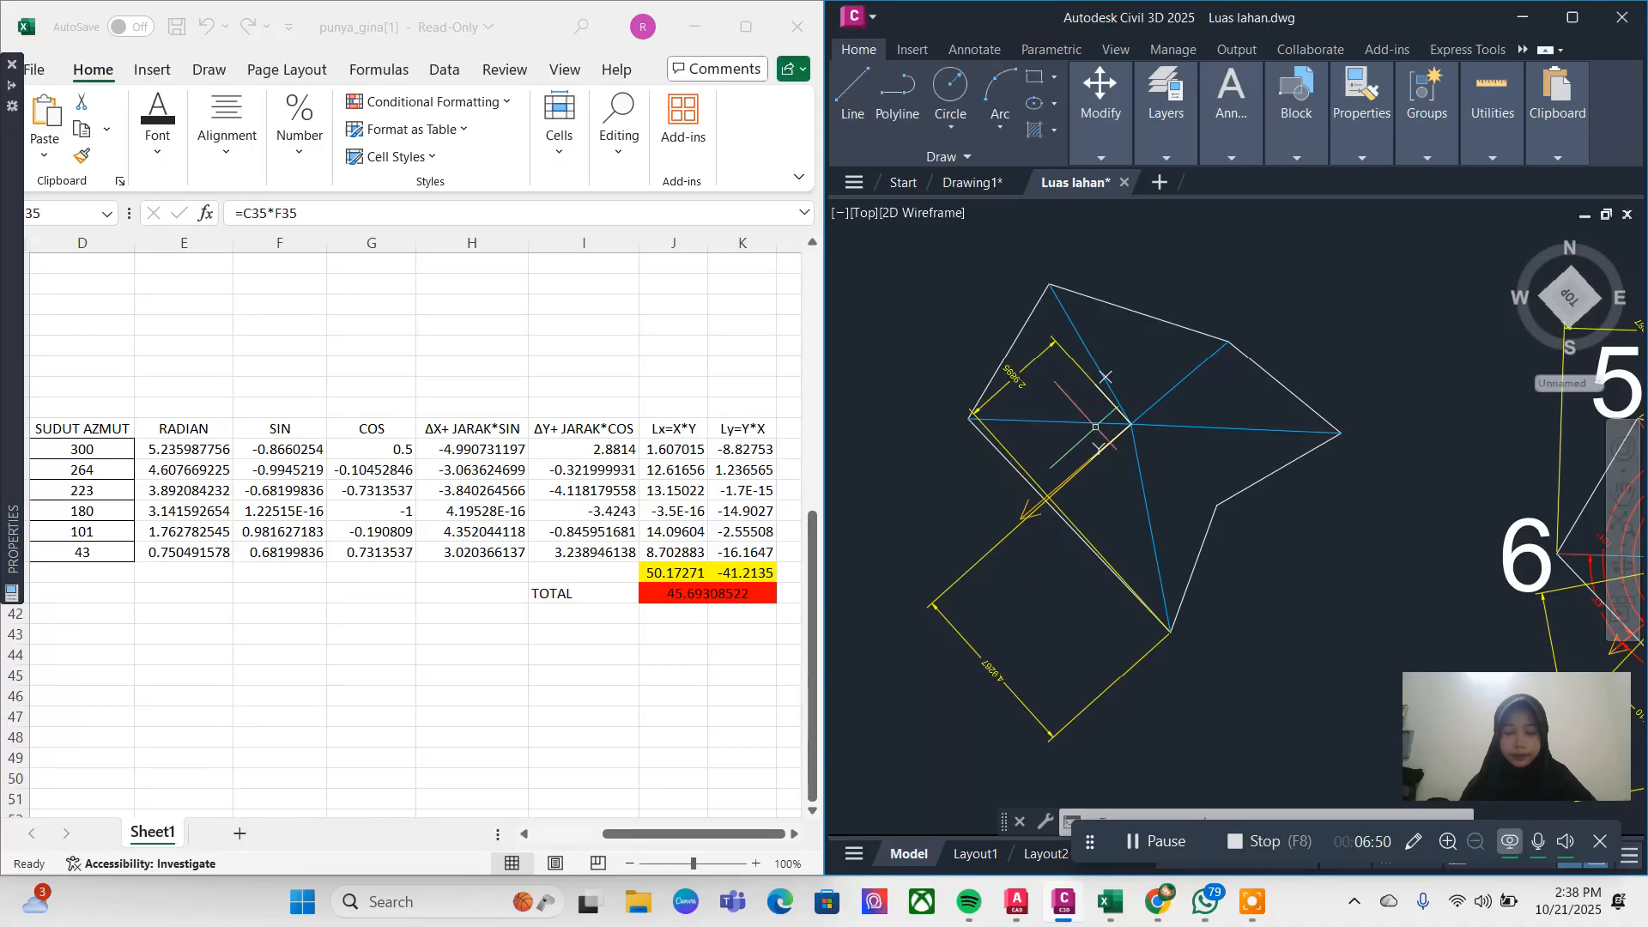
left_click(1133, 843)
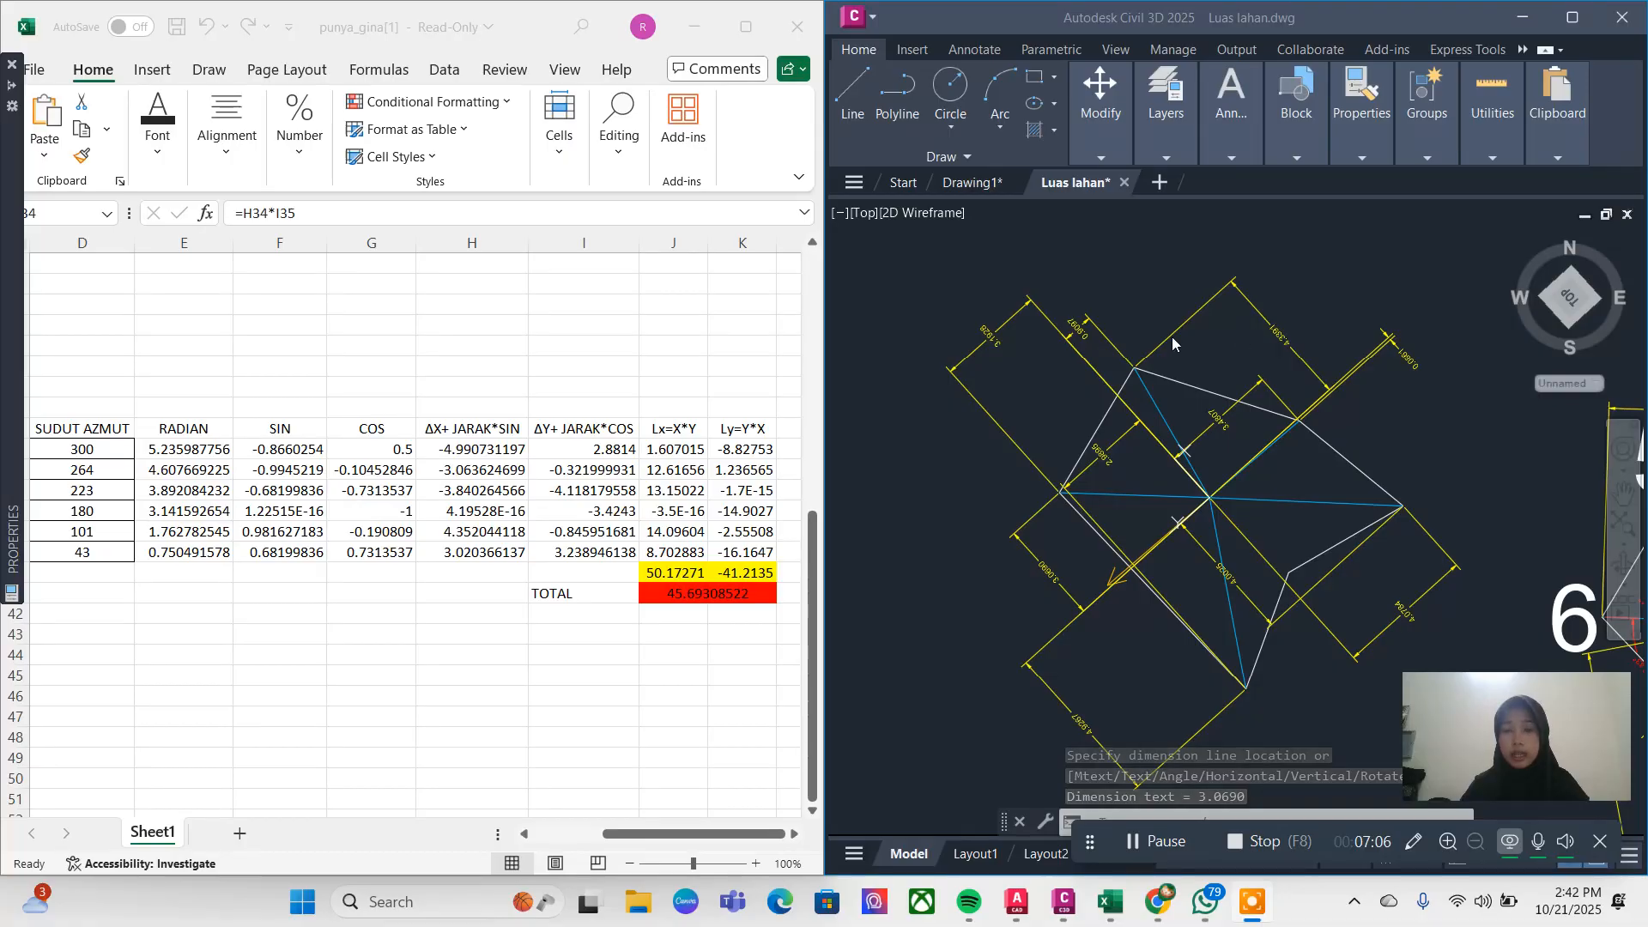
Step: In Excel, examine the Lx=X*Y formulas in cells J34 and J39 and the coordinate cells they multiply
left_click(665, 453)
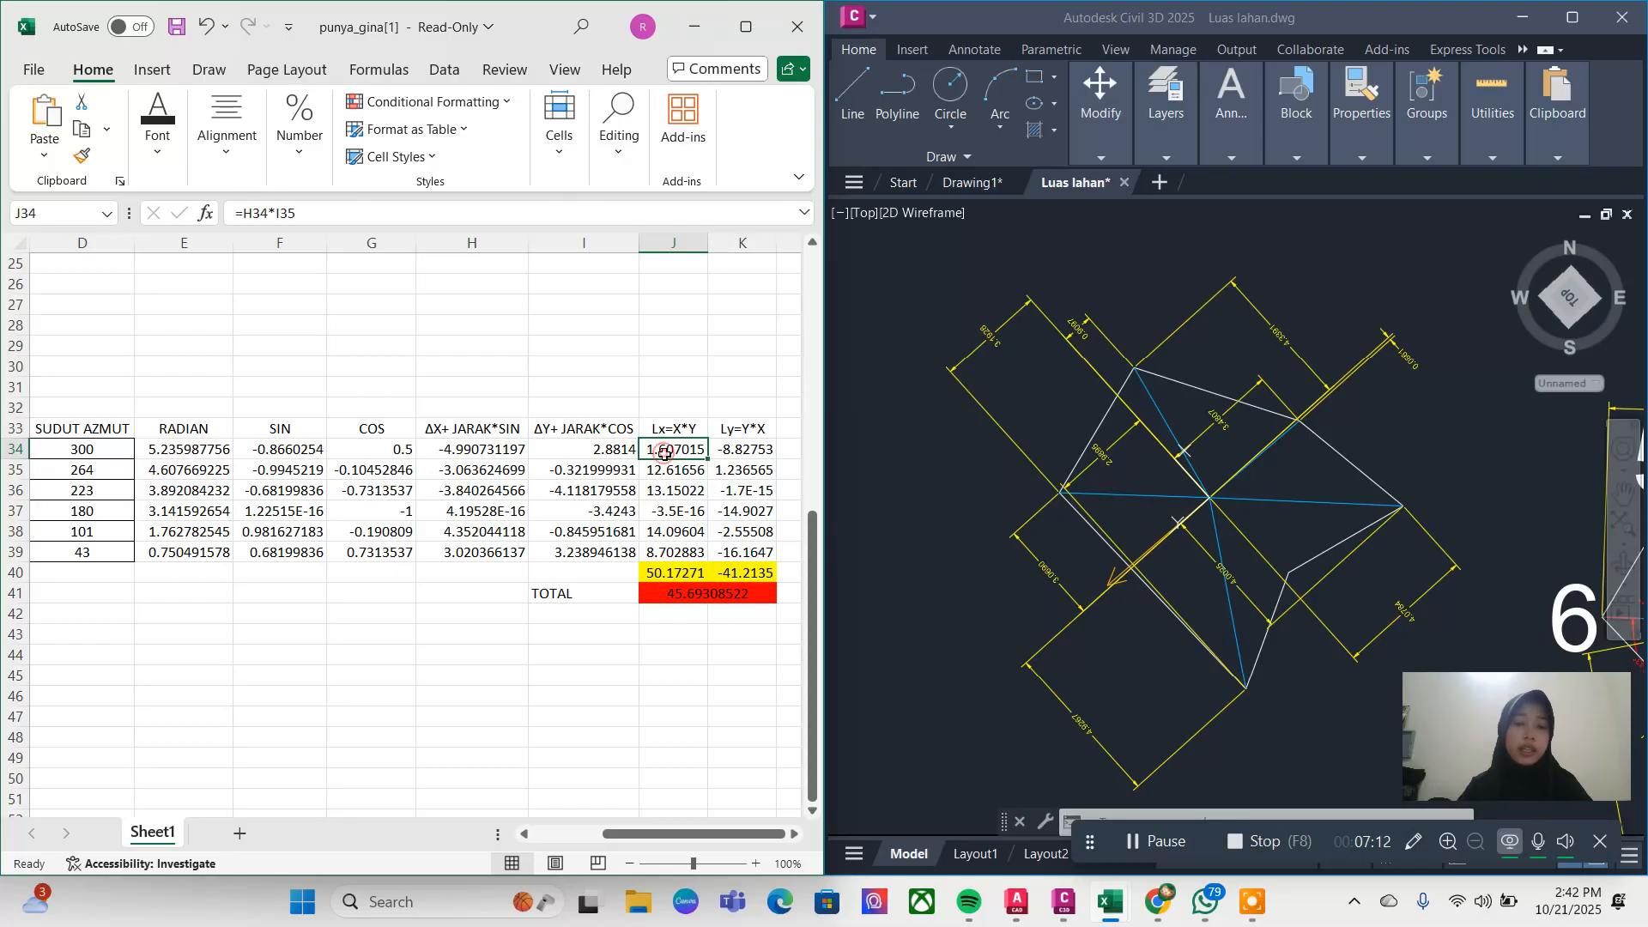
double_click(666, 453)
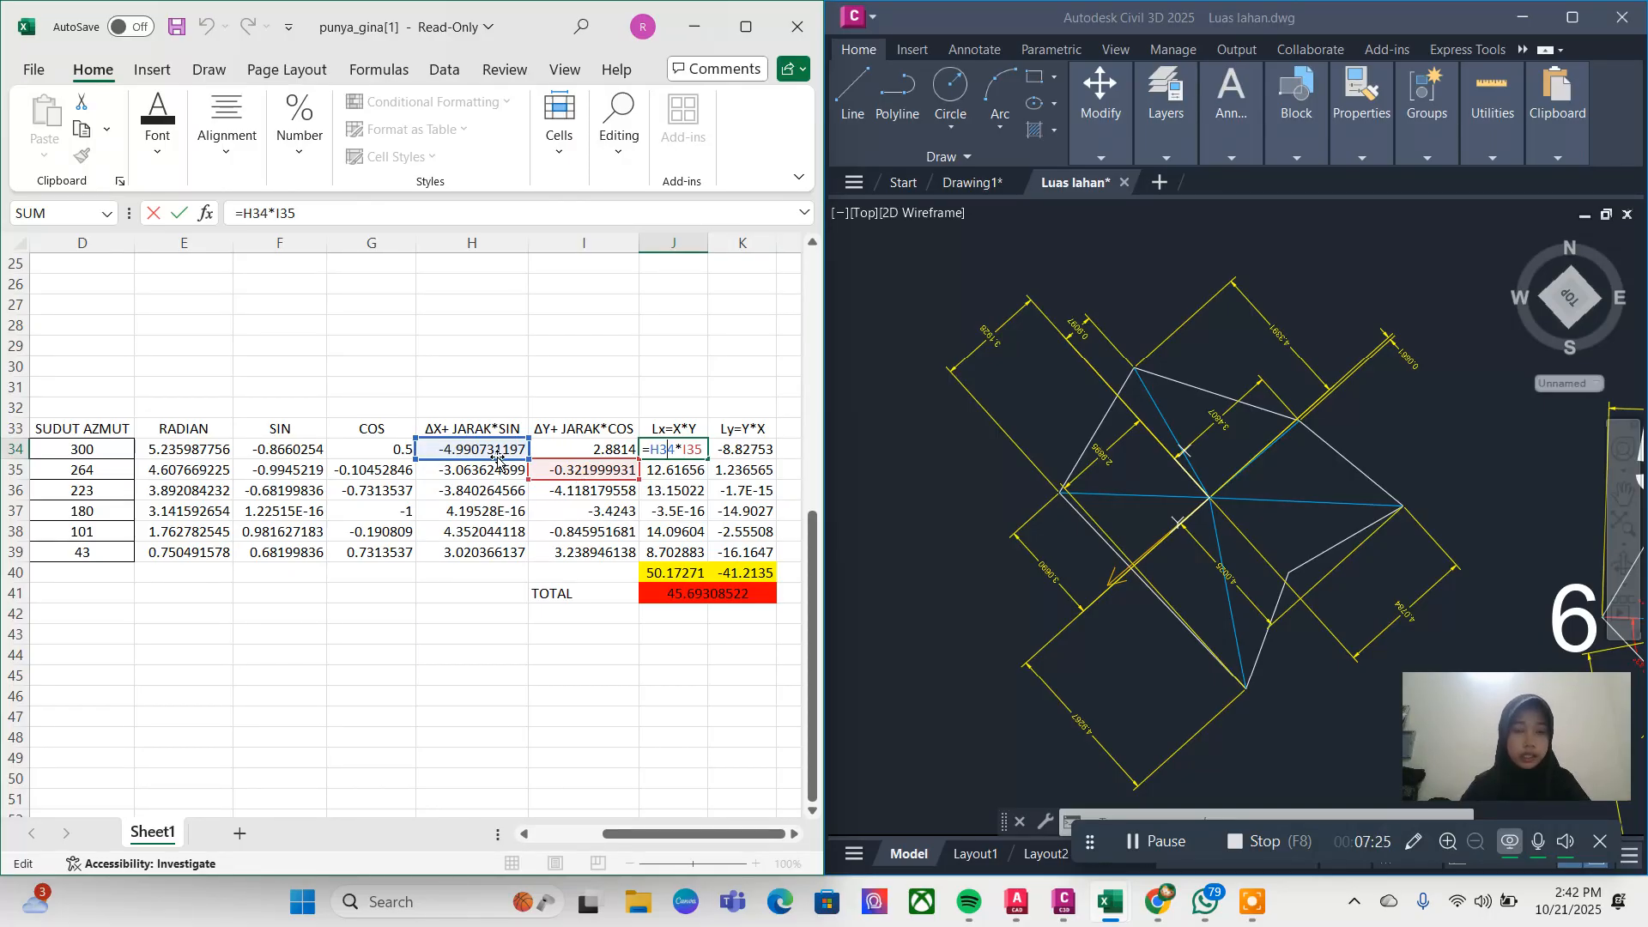
key("Return")
left_click(675, 552)
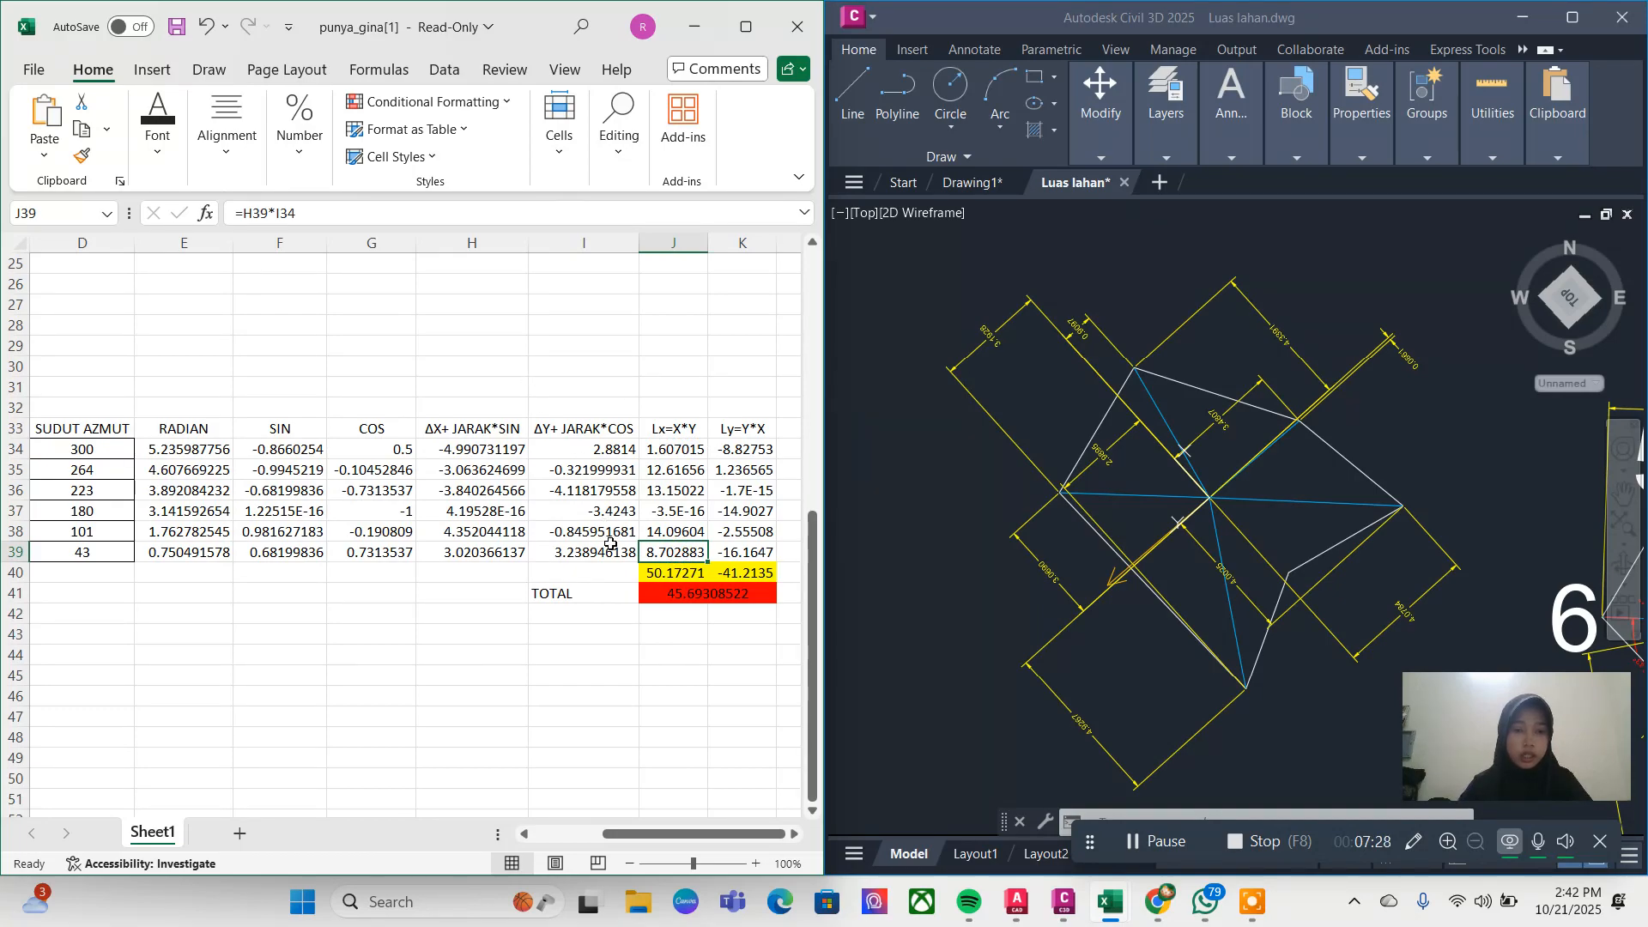
double_click(670, 553)
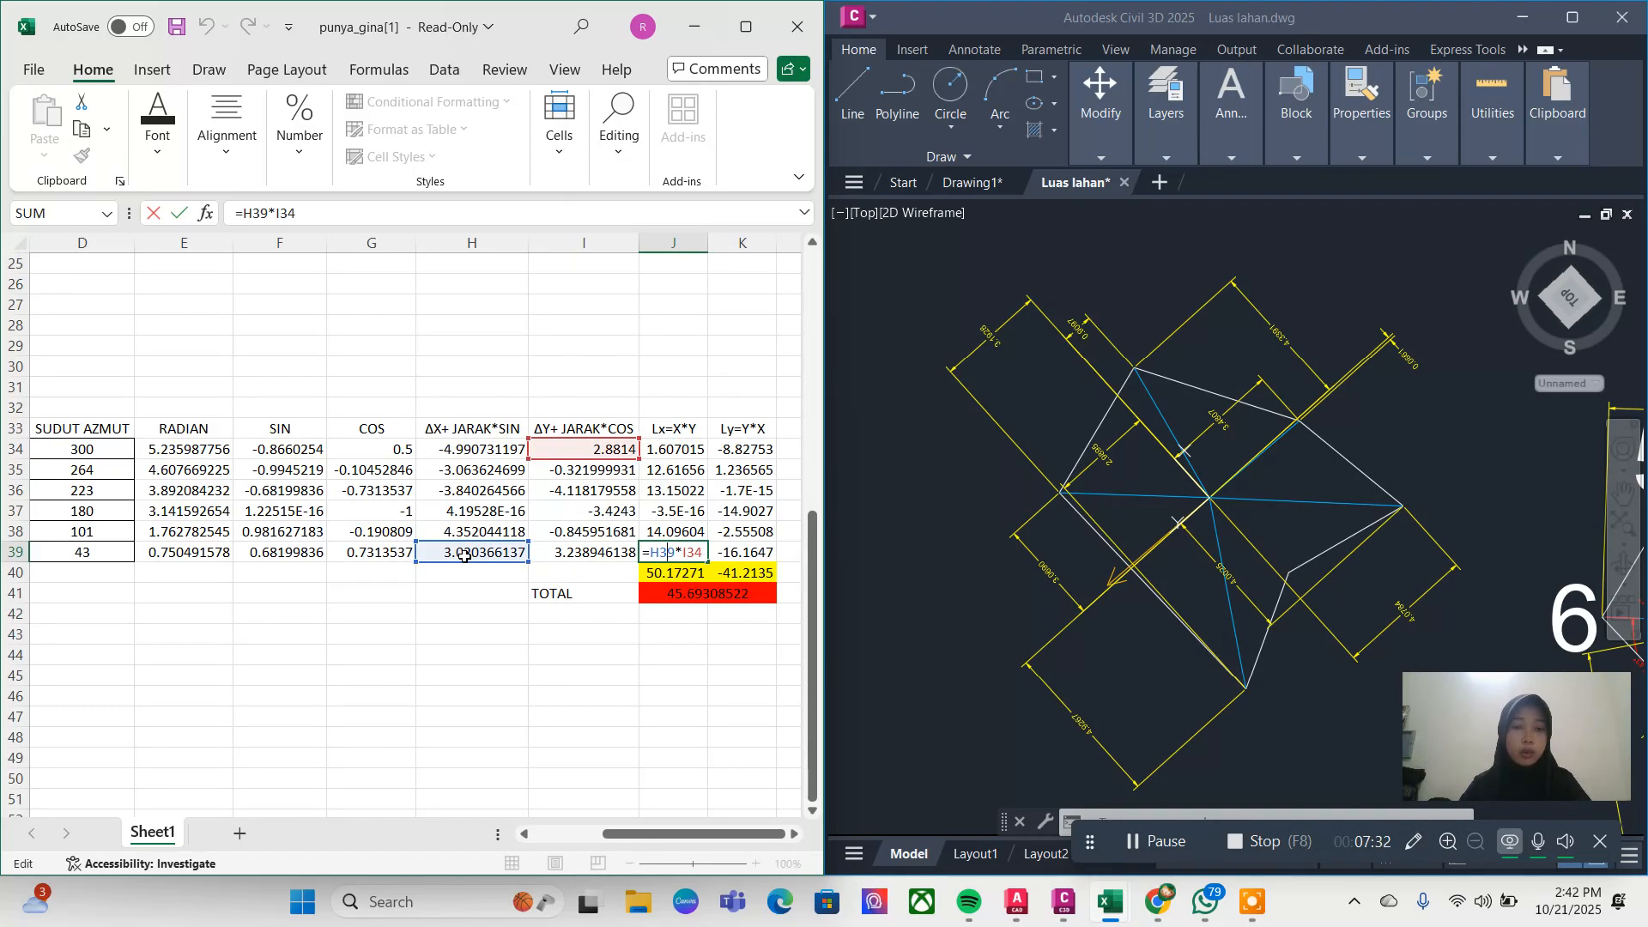
left_click(701, 365)
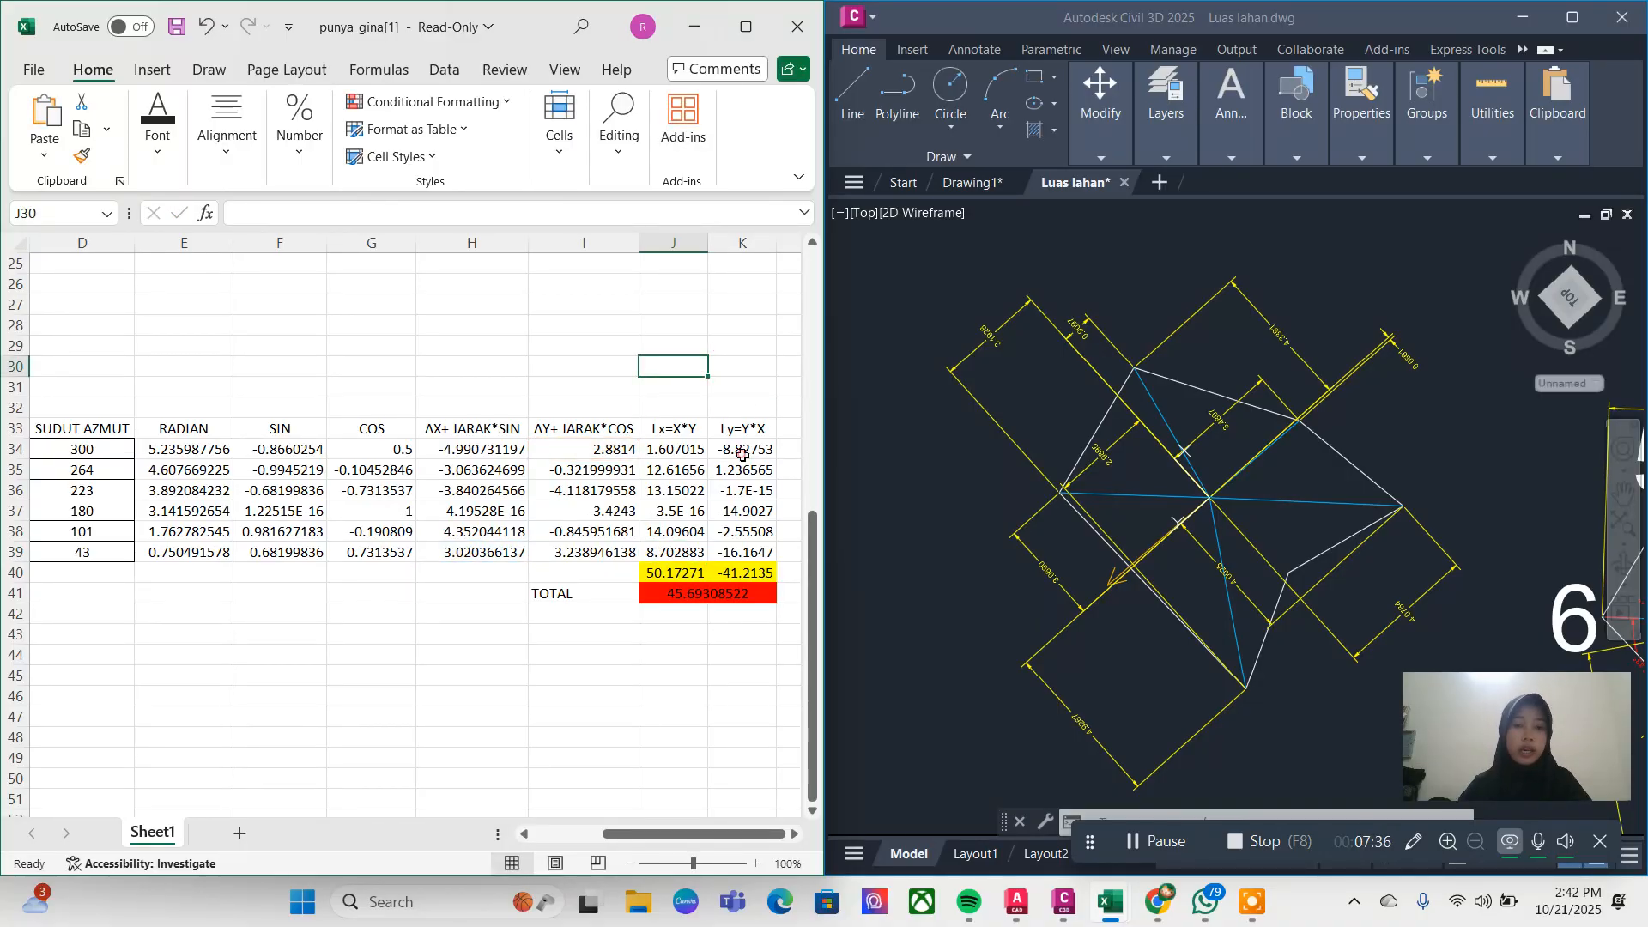
Step: Examine the Ly=Y*X formulas in cells K34 and K39 and the coordinate cells they multiply
left_click(743, 454)
double_click(744, 453)
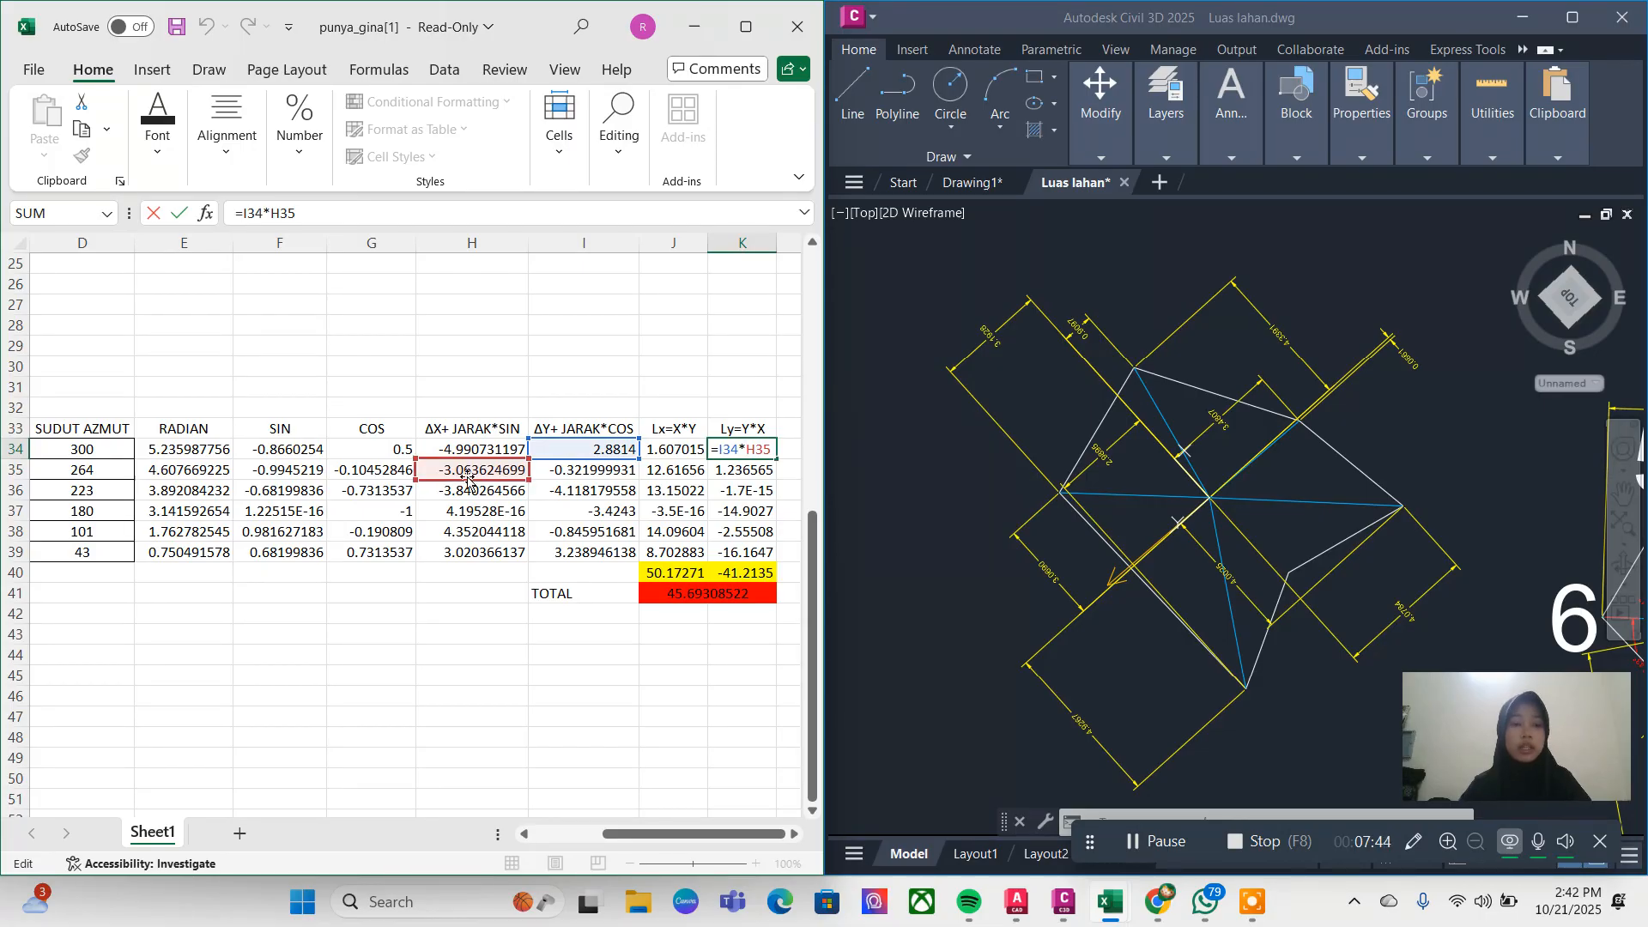
left_click(745, 552)
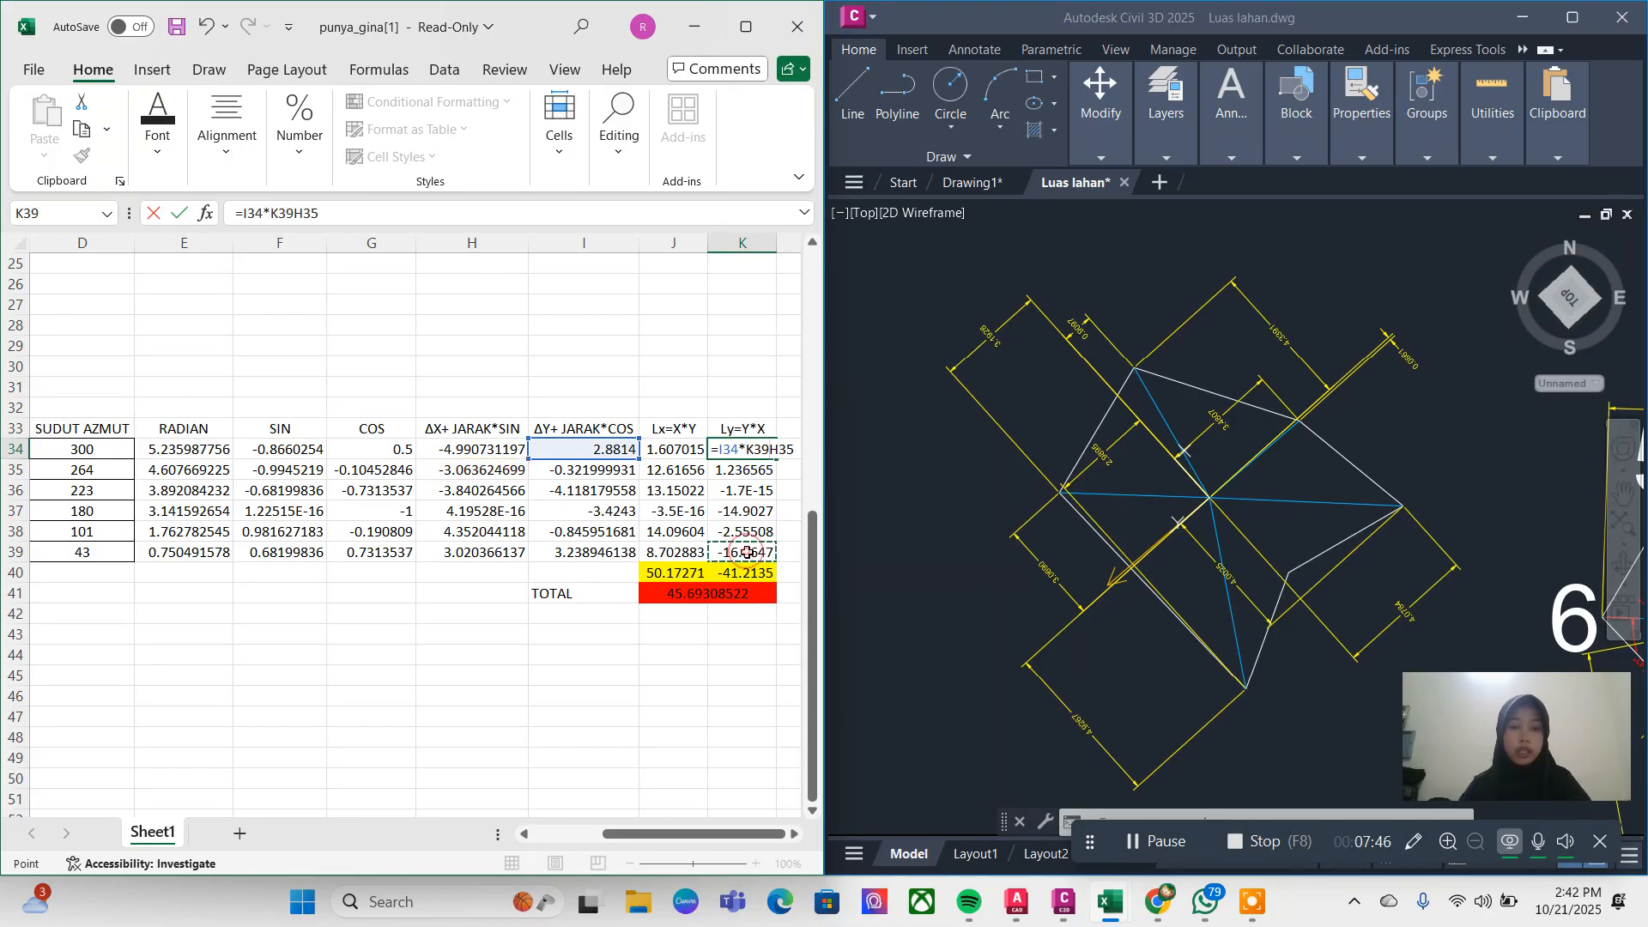
key("Escape")
double_click(745, 552)
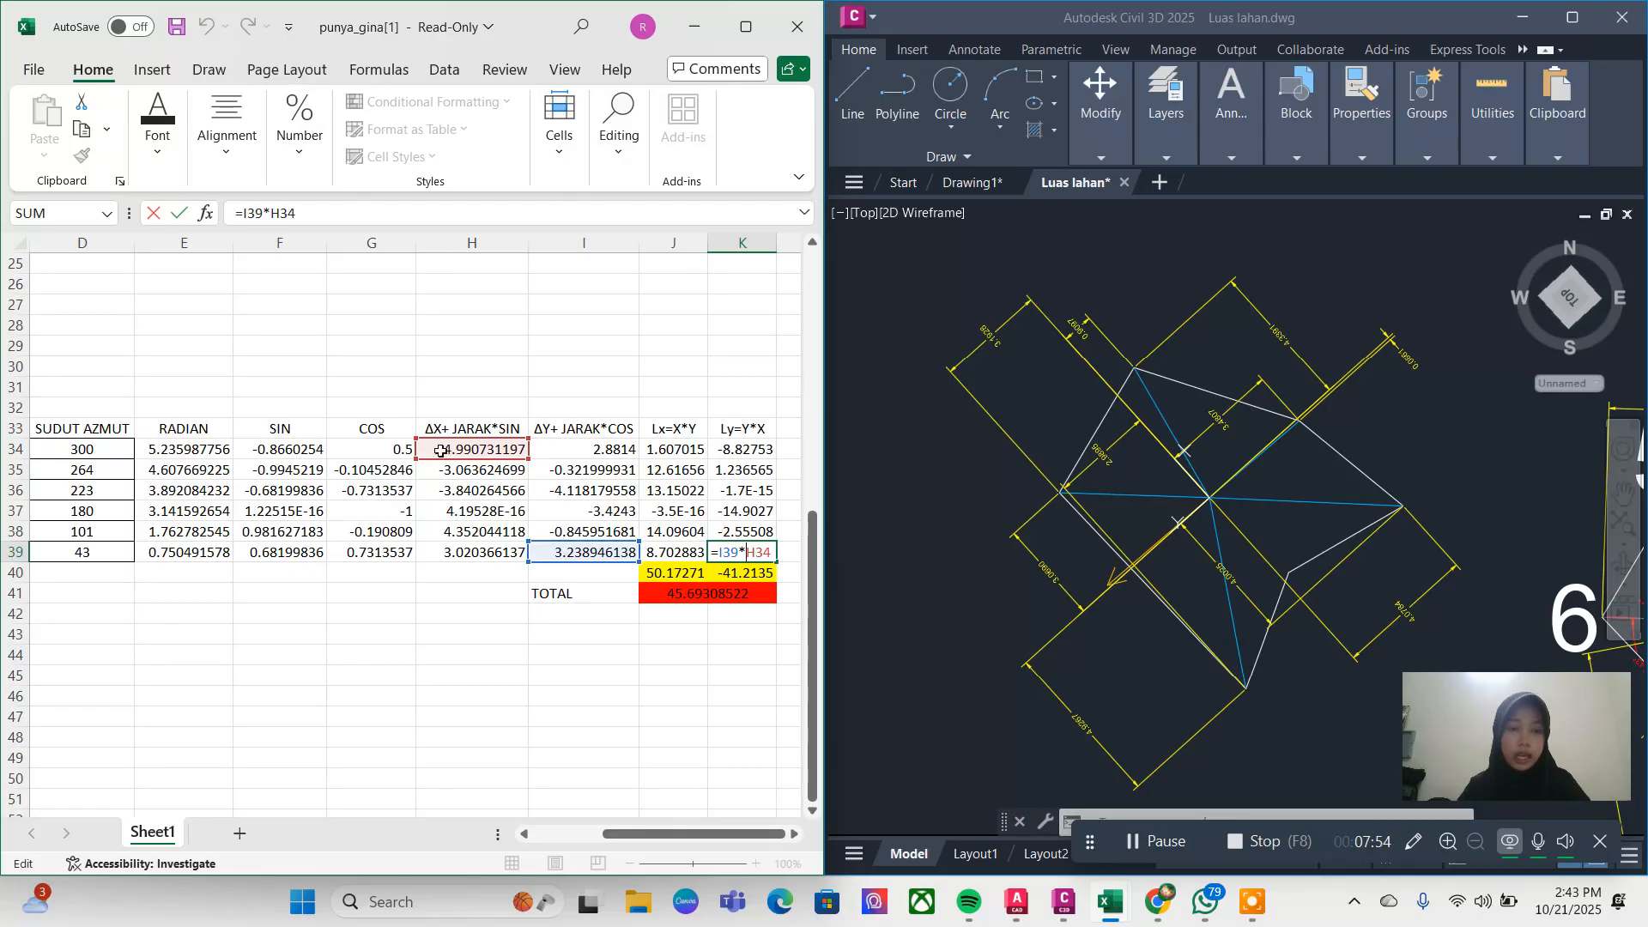
key("ctrl+Return")
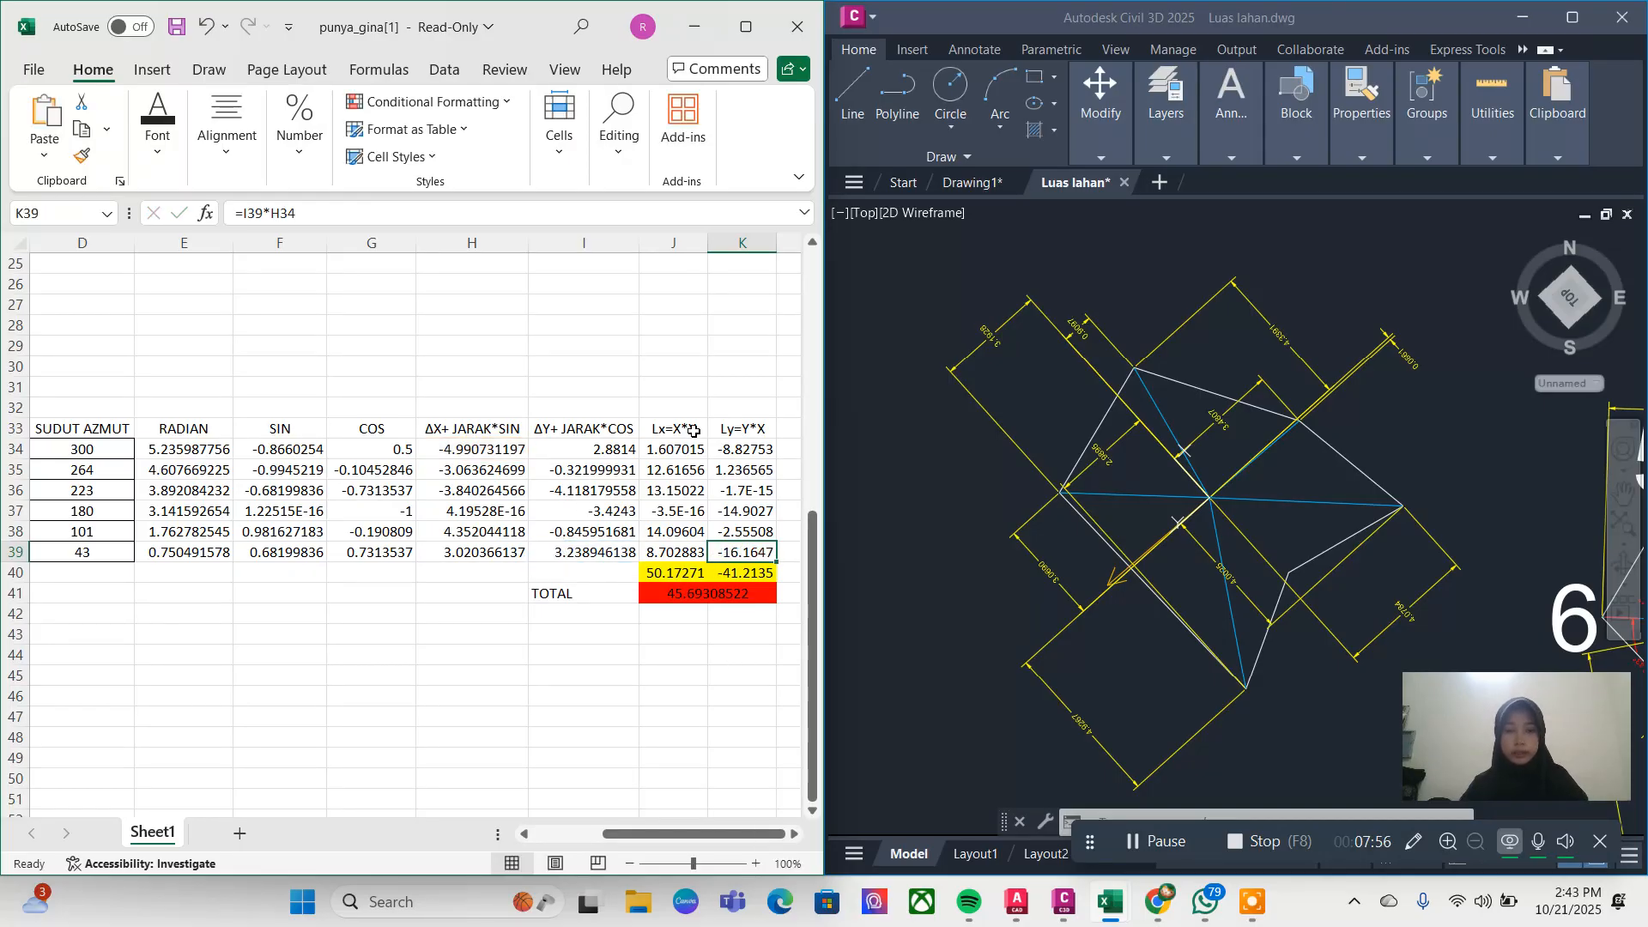
Step: Examine the SUM formulas in cells J40 and K40 that total the Lx and Ly columns over rows 34 to 39
scroll(732, 410, "down", 1)
scroll(684, 503, "up", 1)
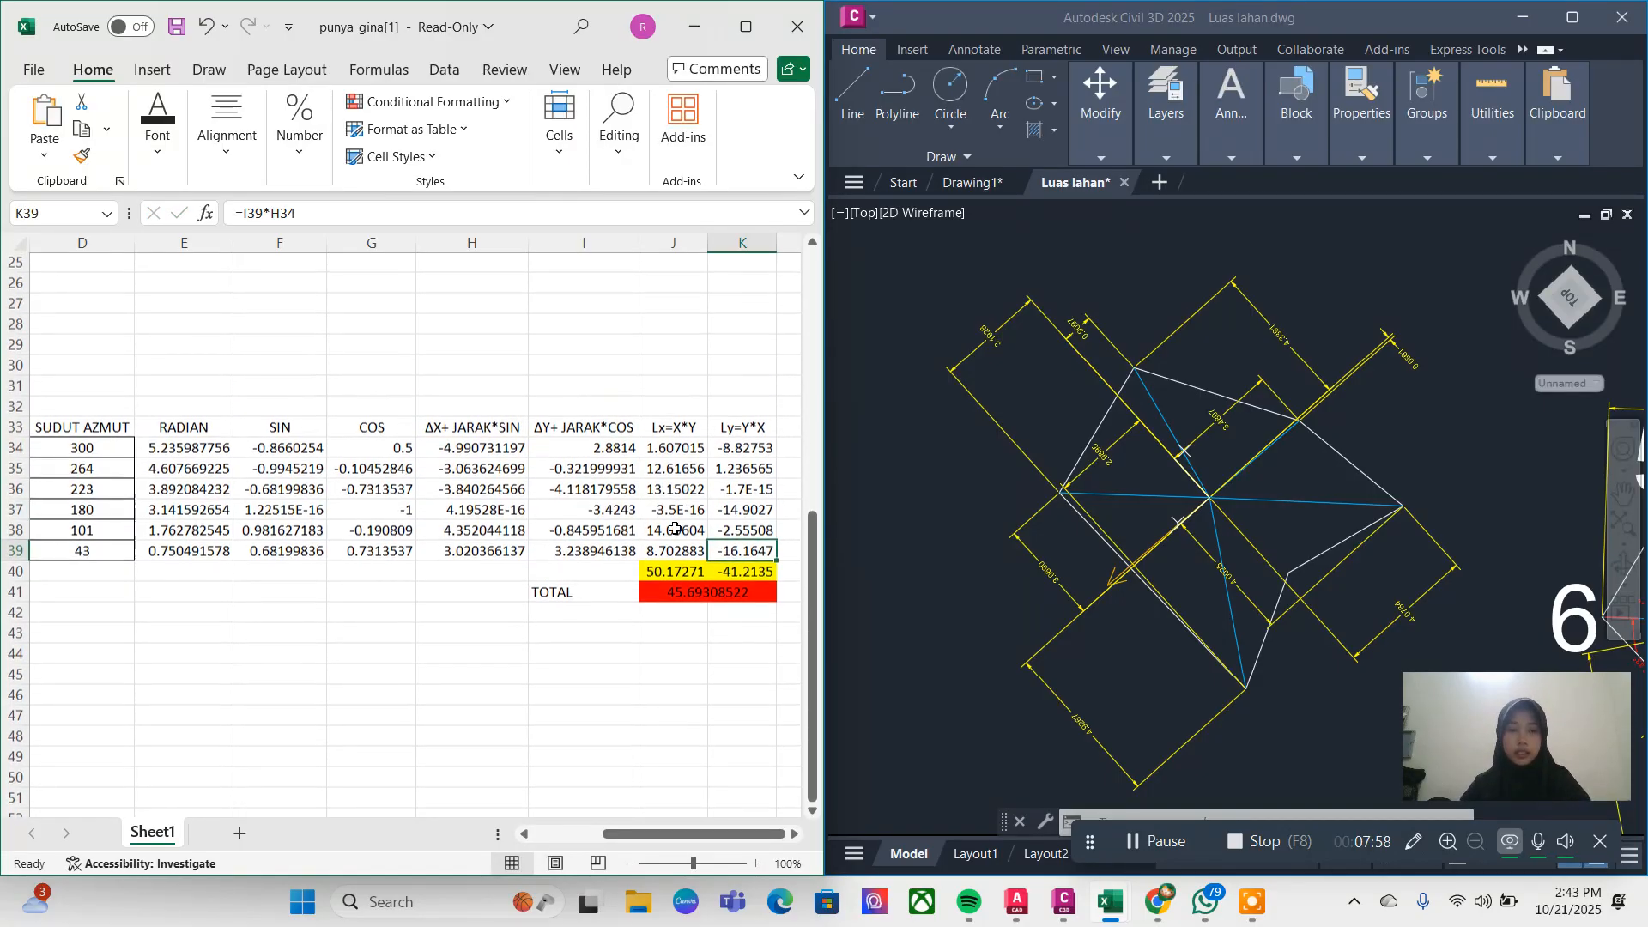
middle_click(673, 600)
middle_click(672, 517)
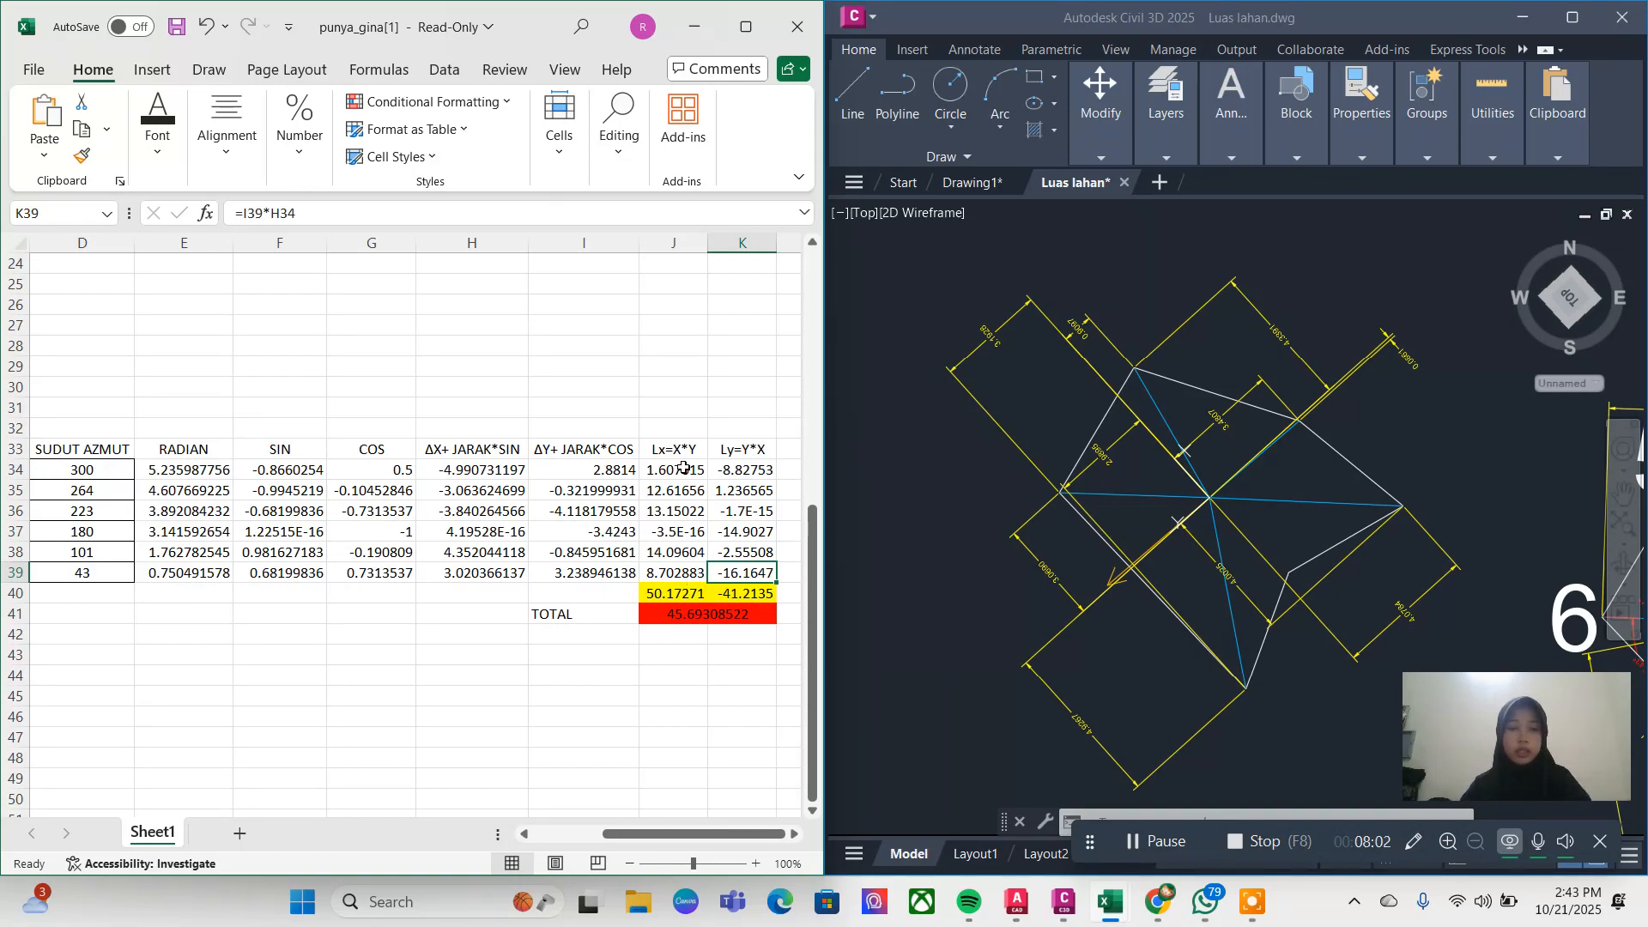
double_click(669, 601)
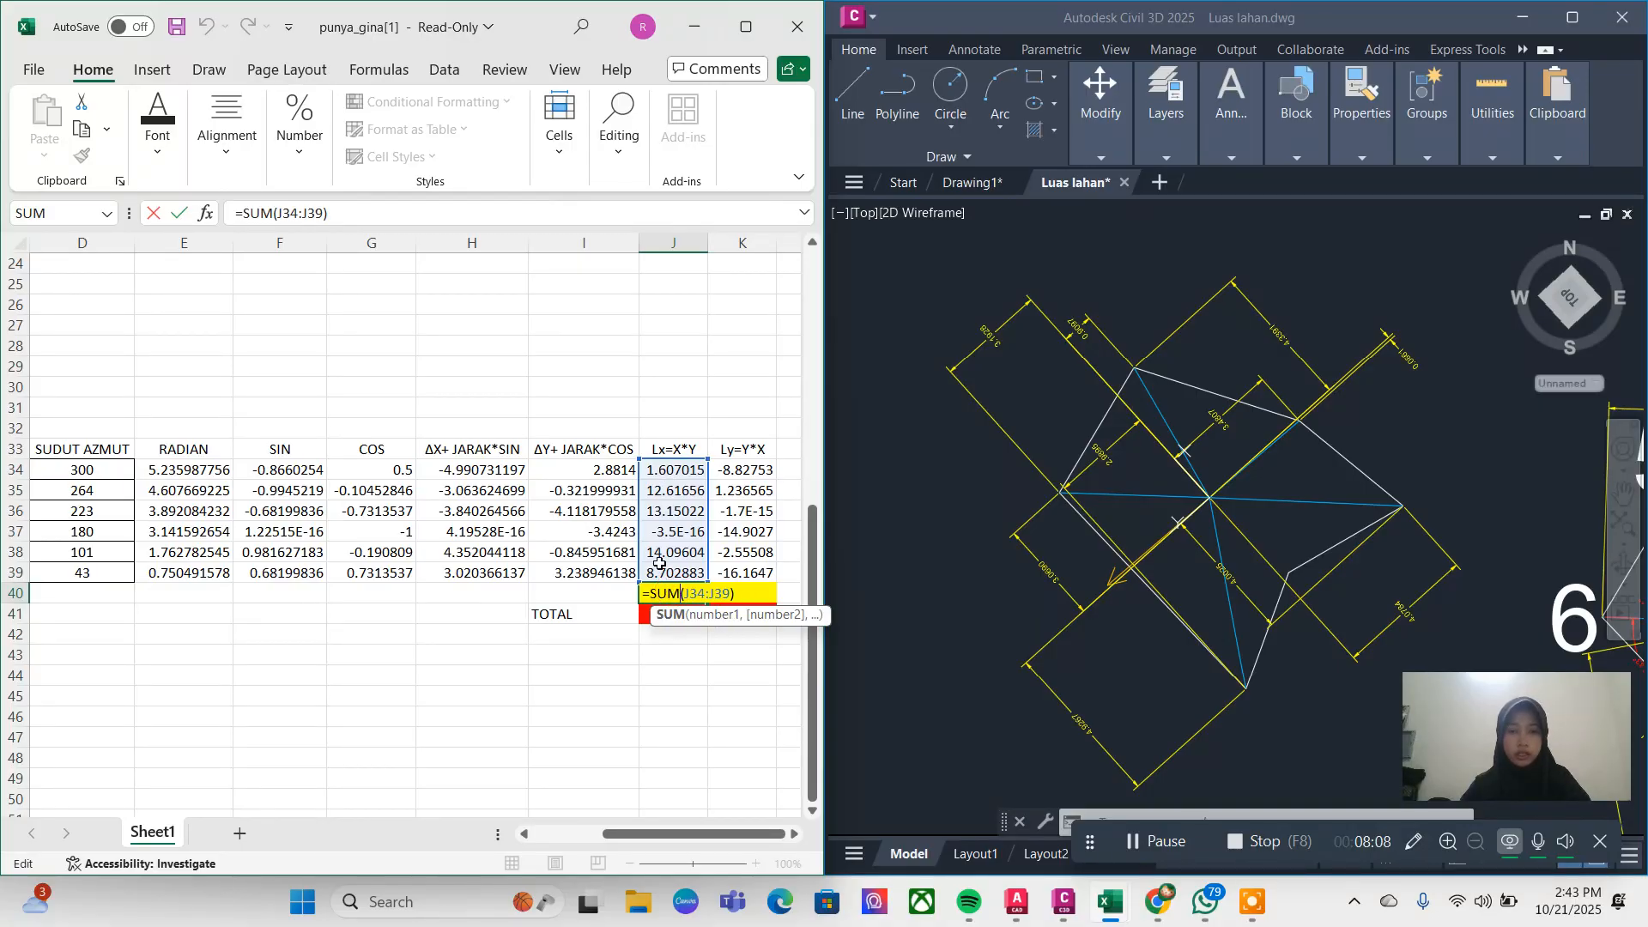
left_click(616, 718)
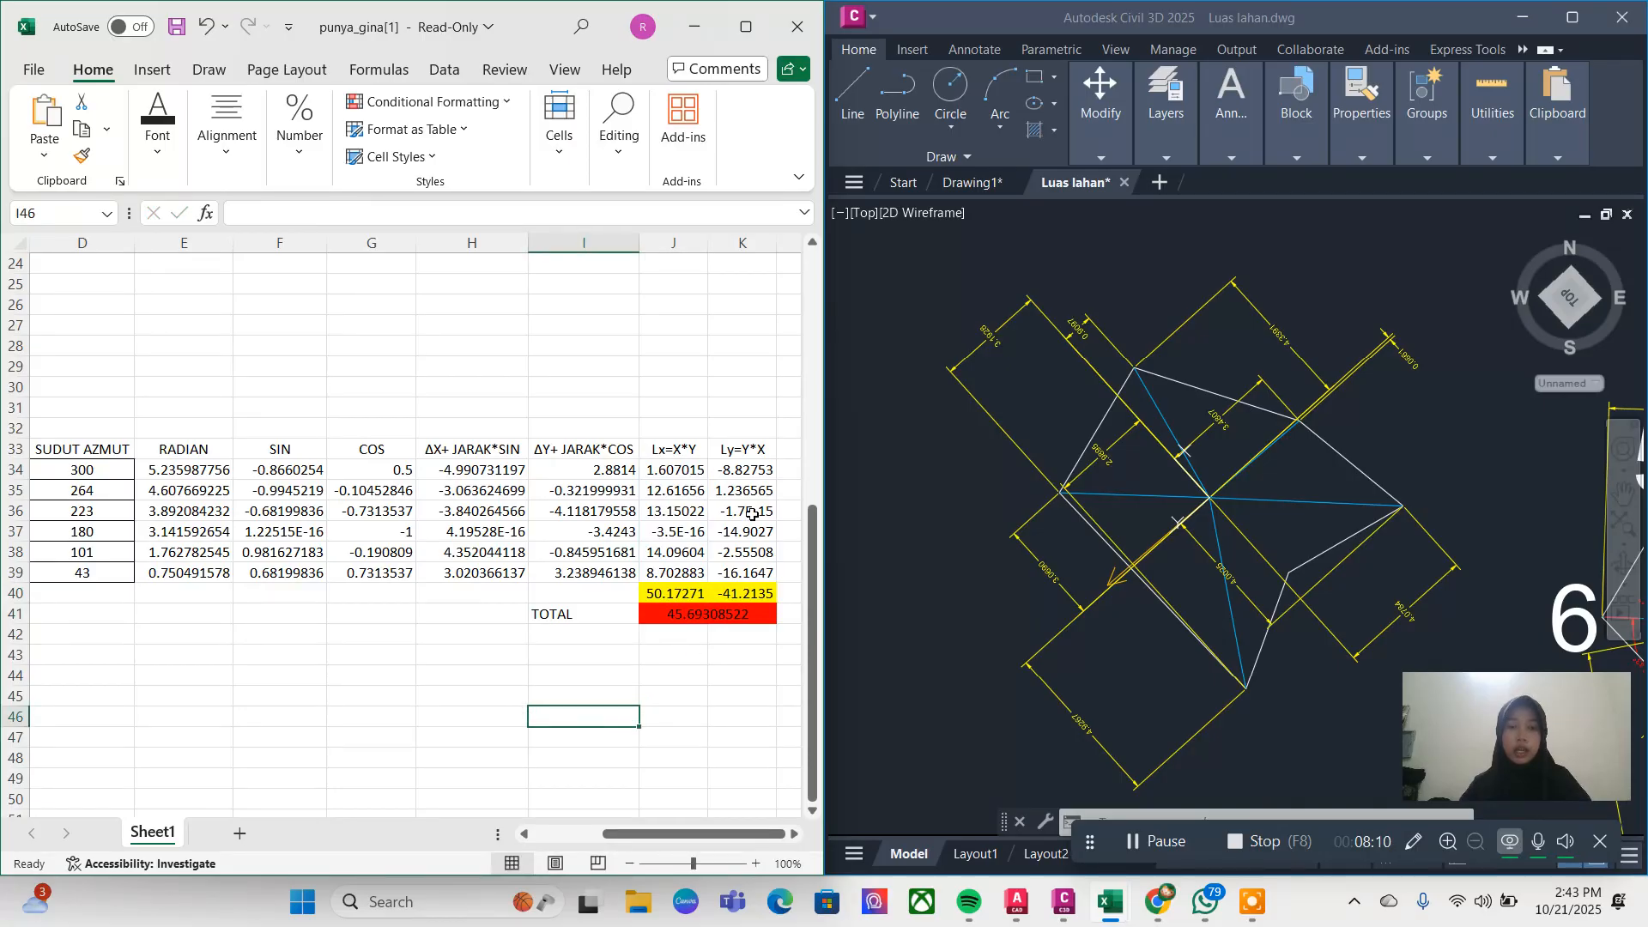
left_click(745, 593)
double_click(746, 594)
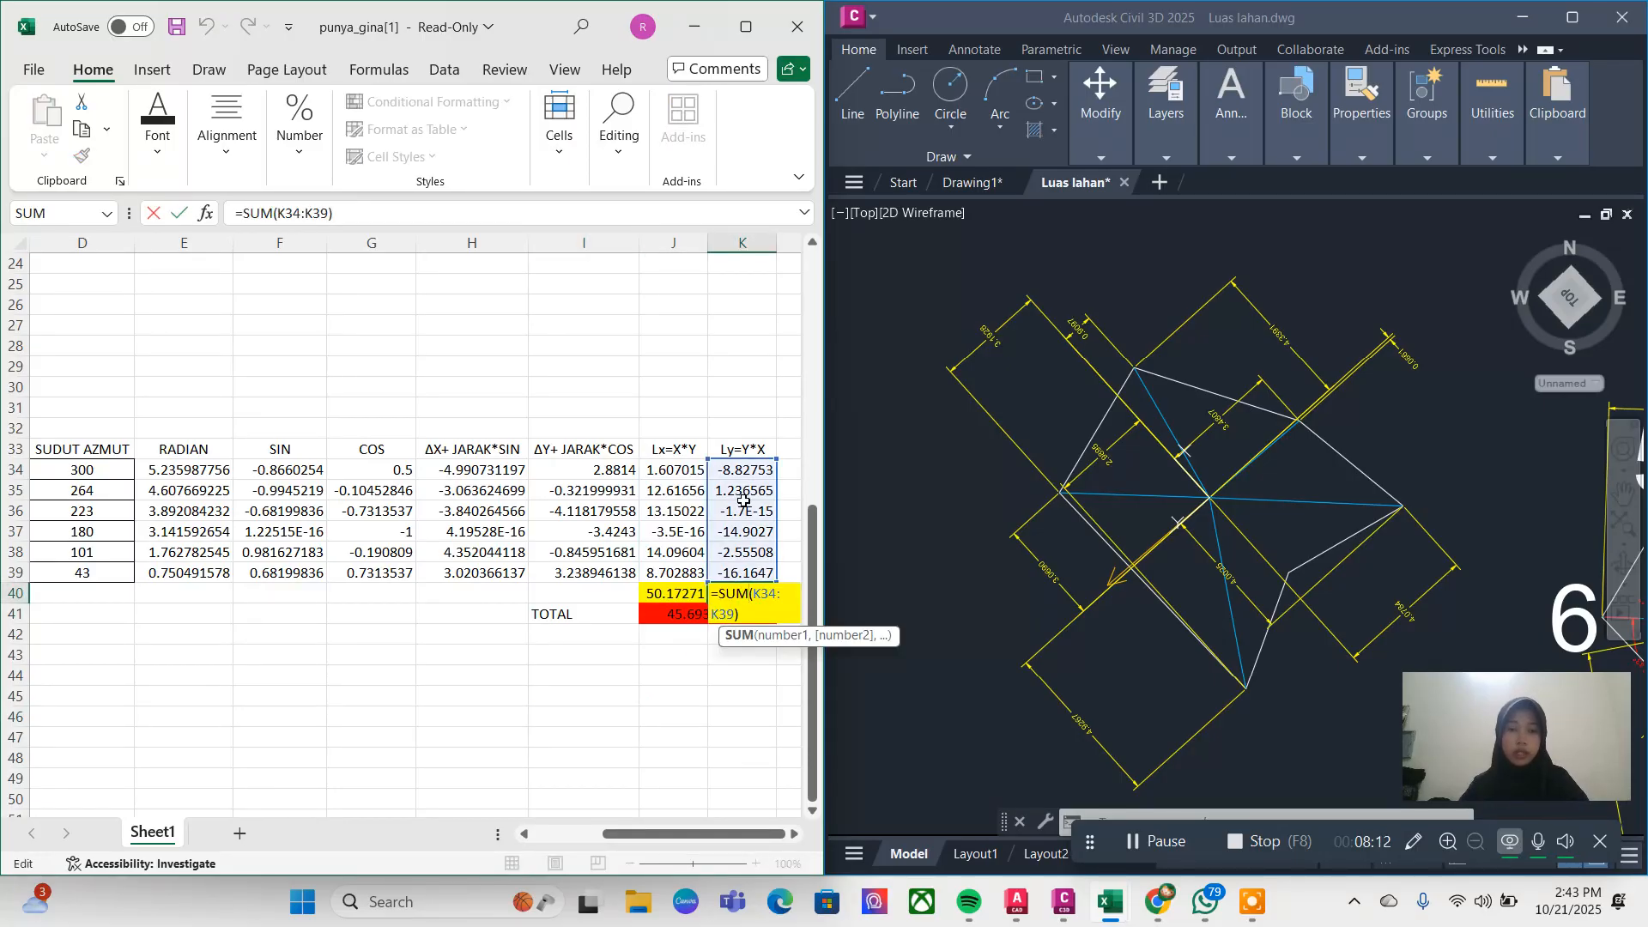
left_click(660, 673)
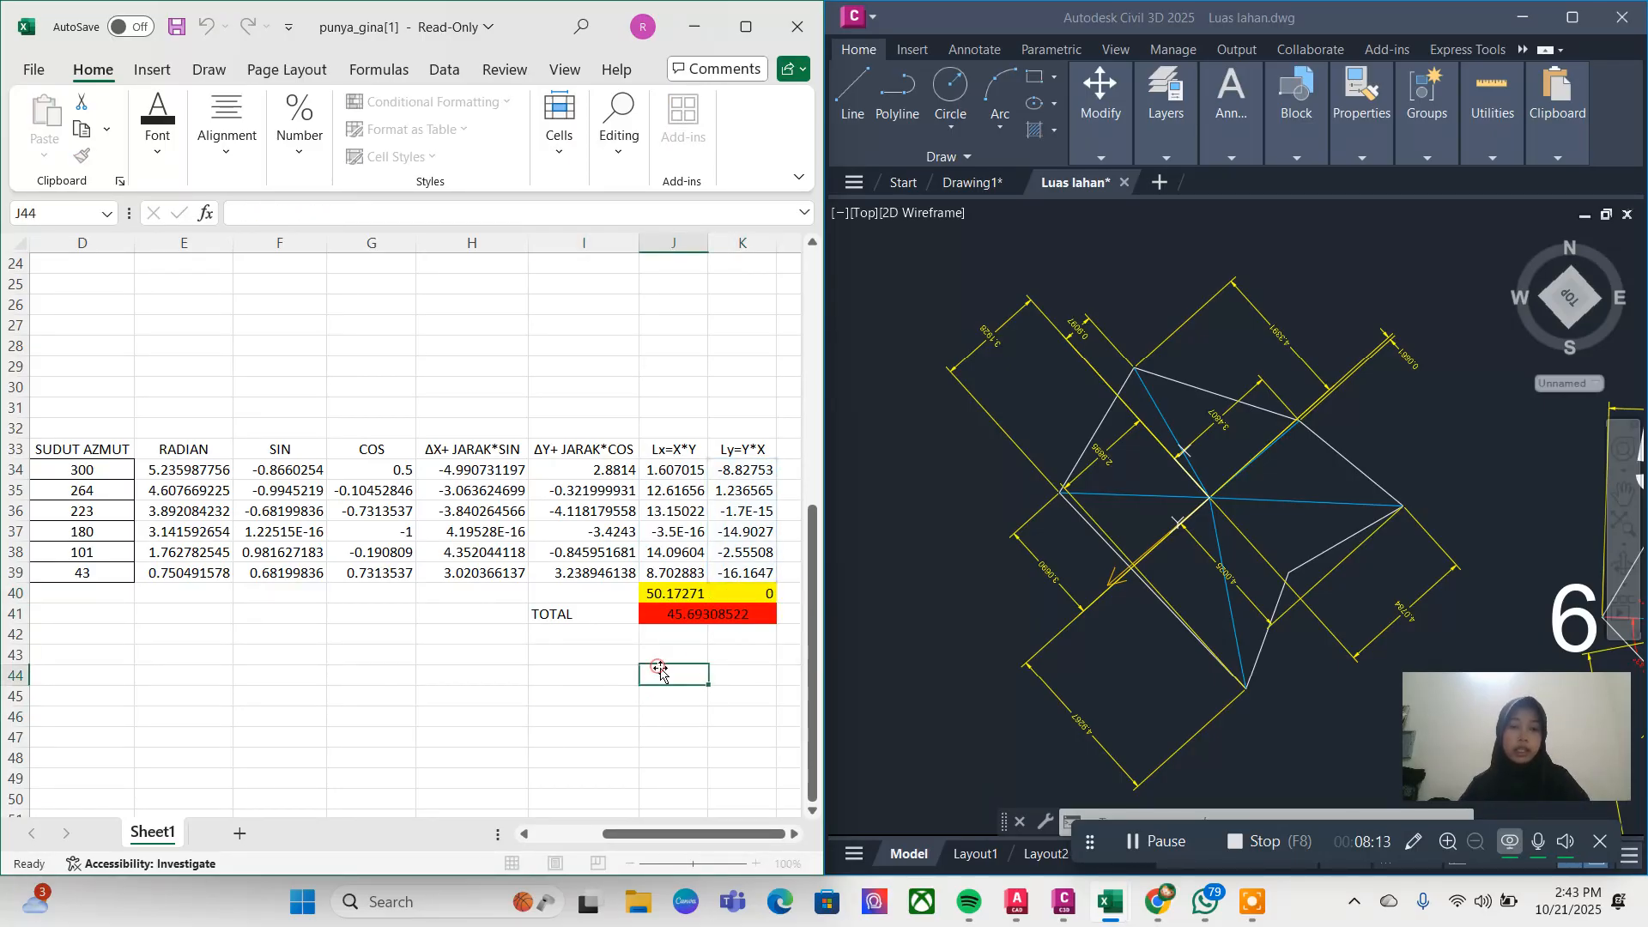
Step: Examine the total area formula =ABS(J40-K40)/2 in cell J41 and the two column sums it references
left_click(700, 614)
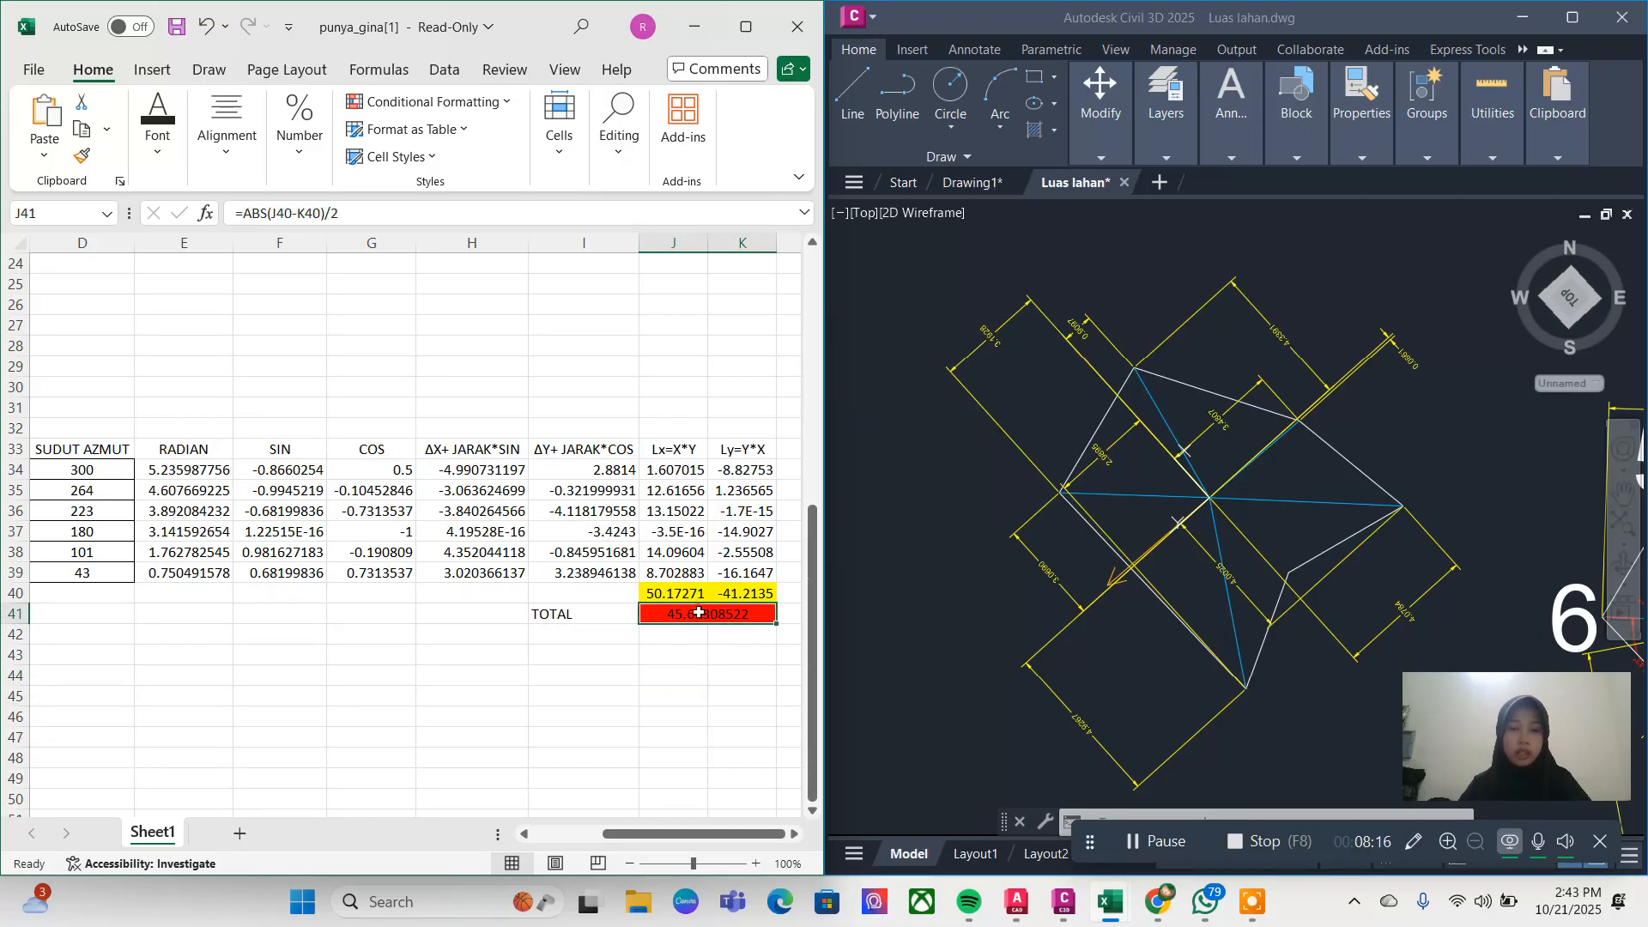
double_click(701, 614)
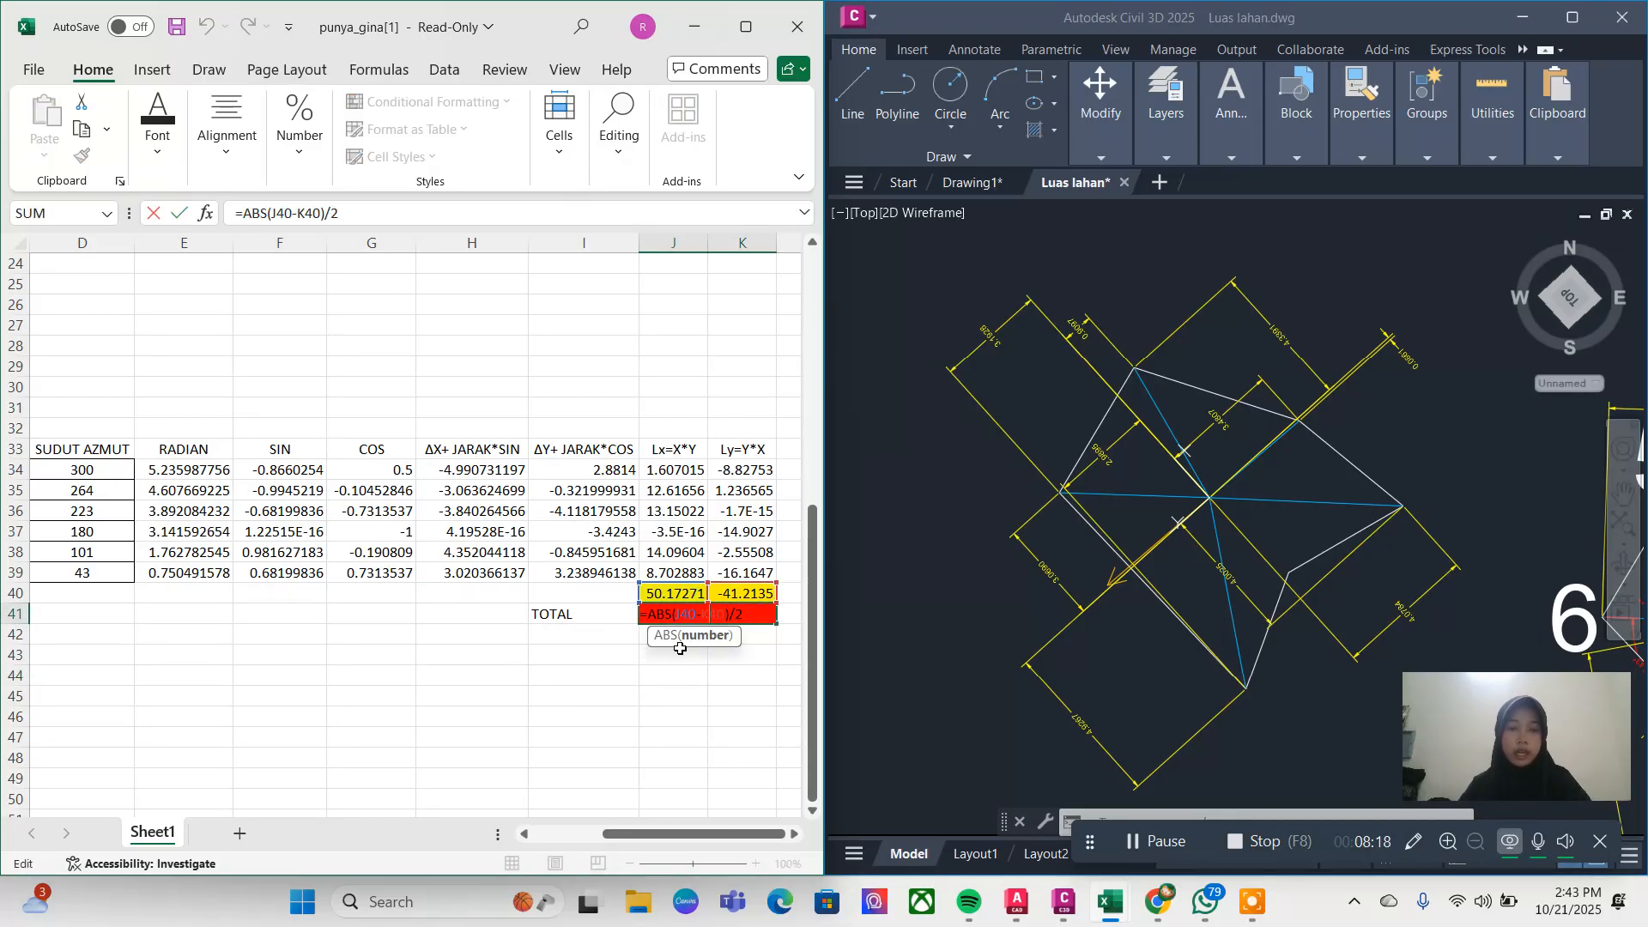
scroll(683, 661, "down", 1)
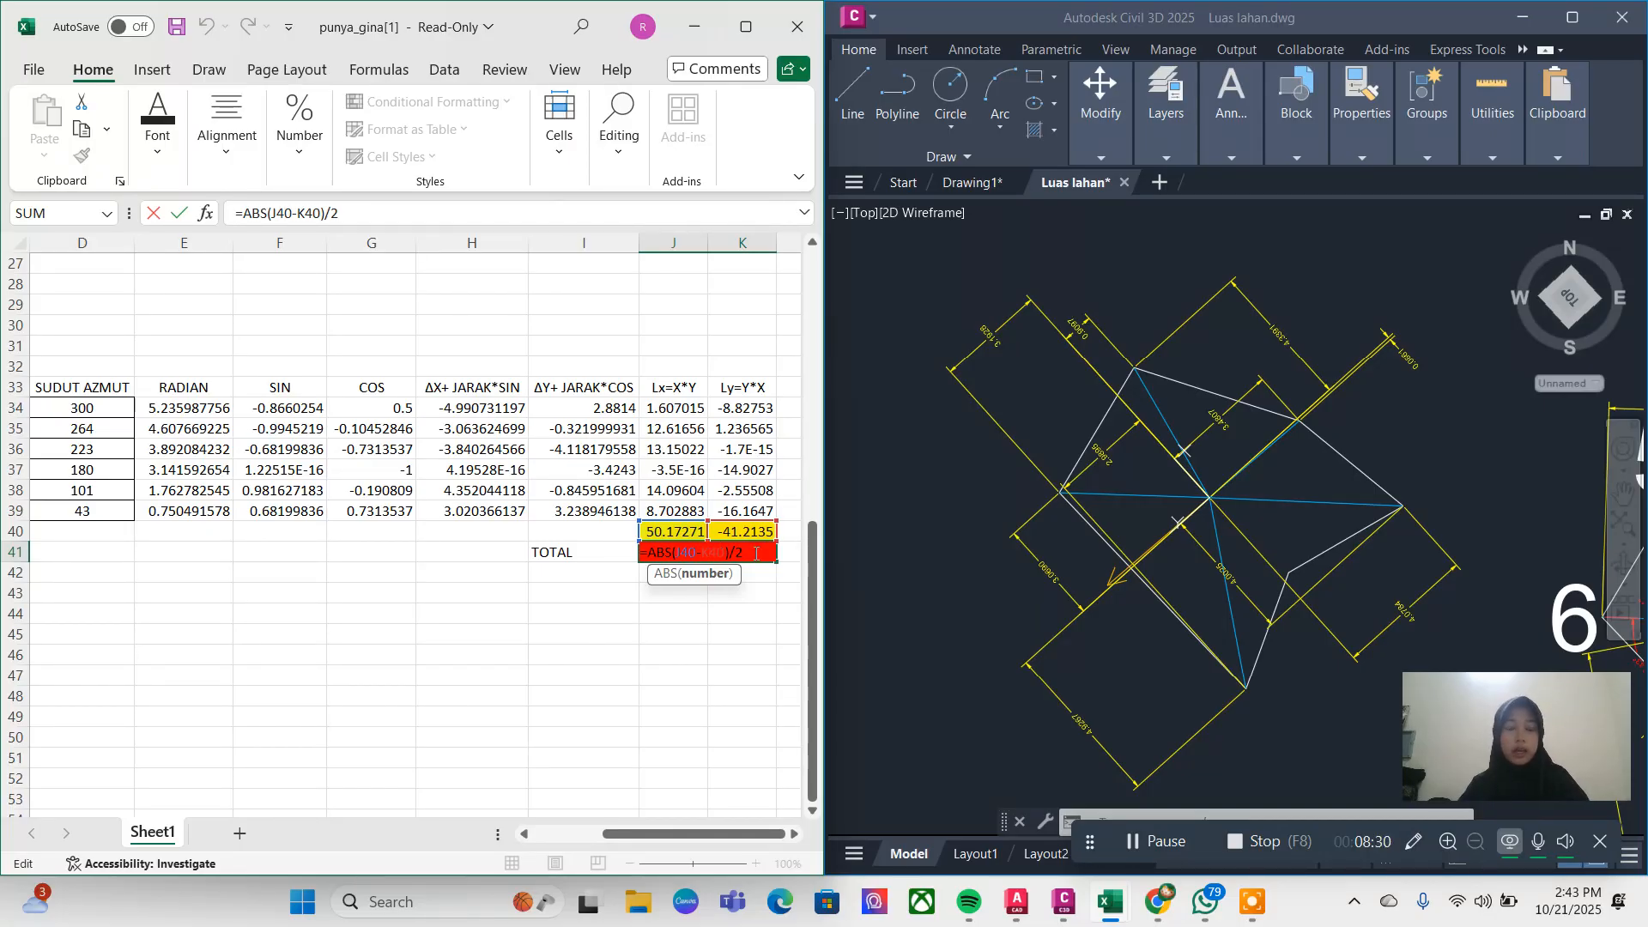
left_click(651, 657)
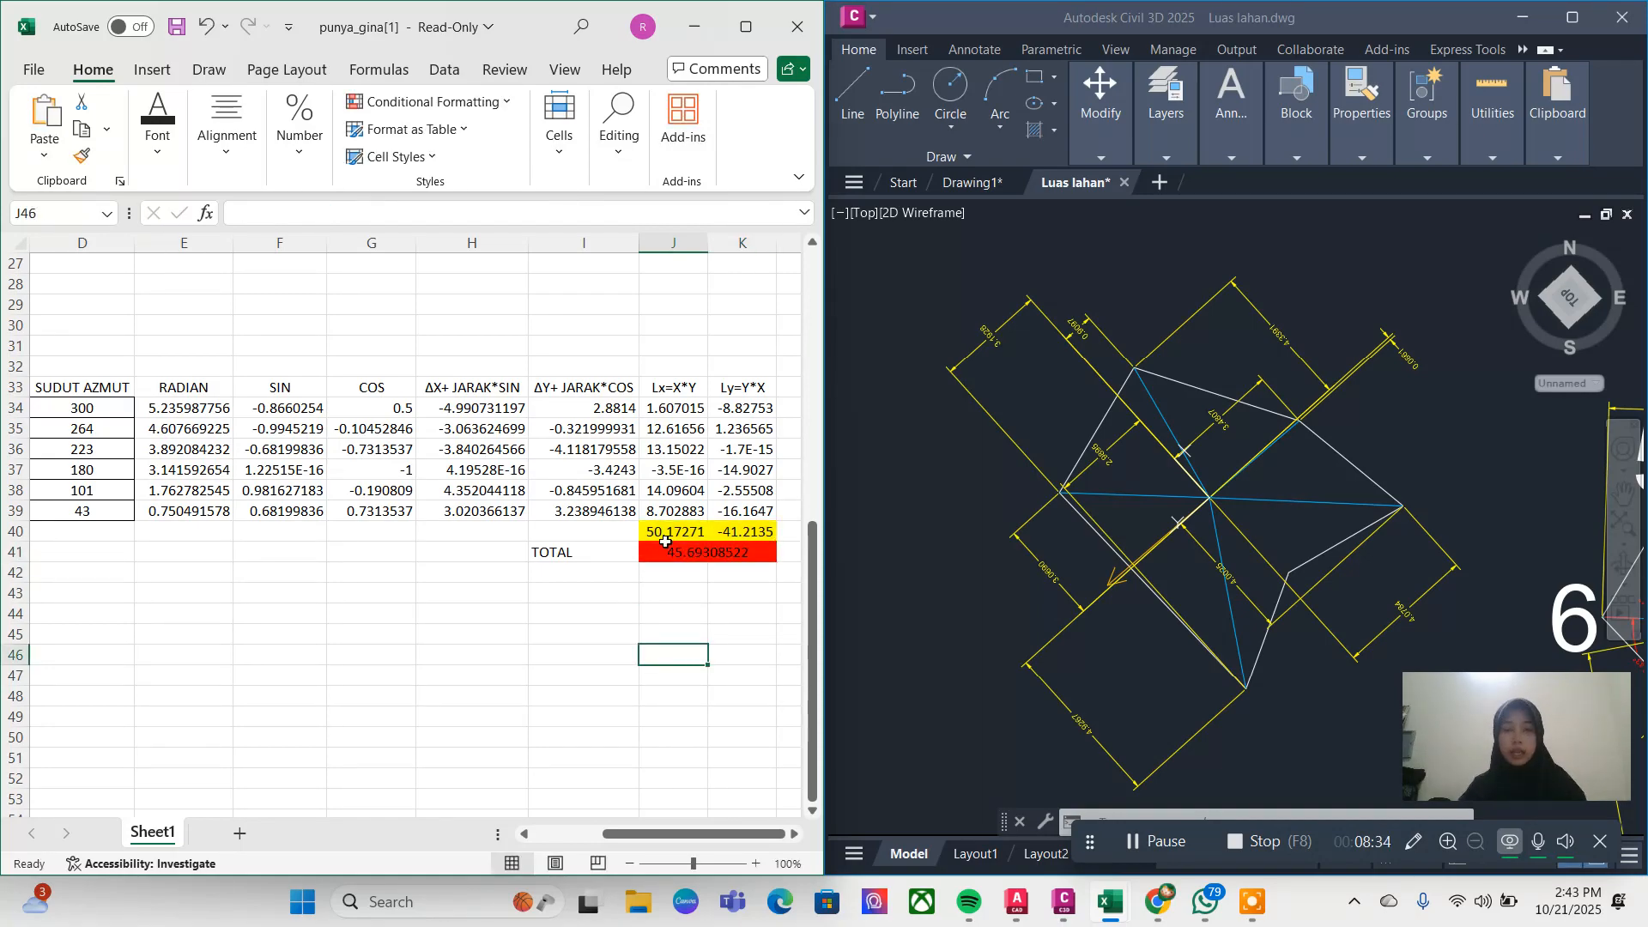
Step: In Civil 3D, check the Area property of the closed land boundary polyline against the Excel total
scroll(1180, 434, "up", 3)
scroll(1179, 432, "down", 5)
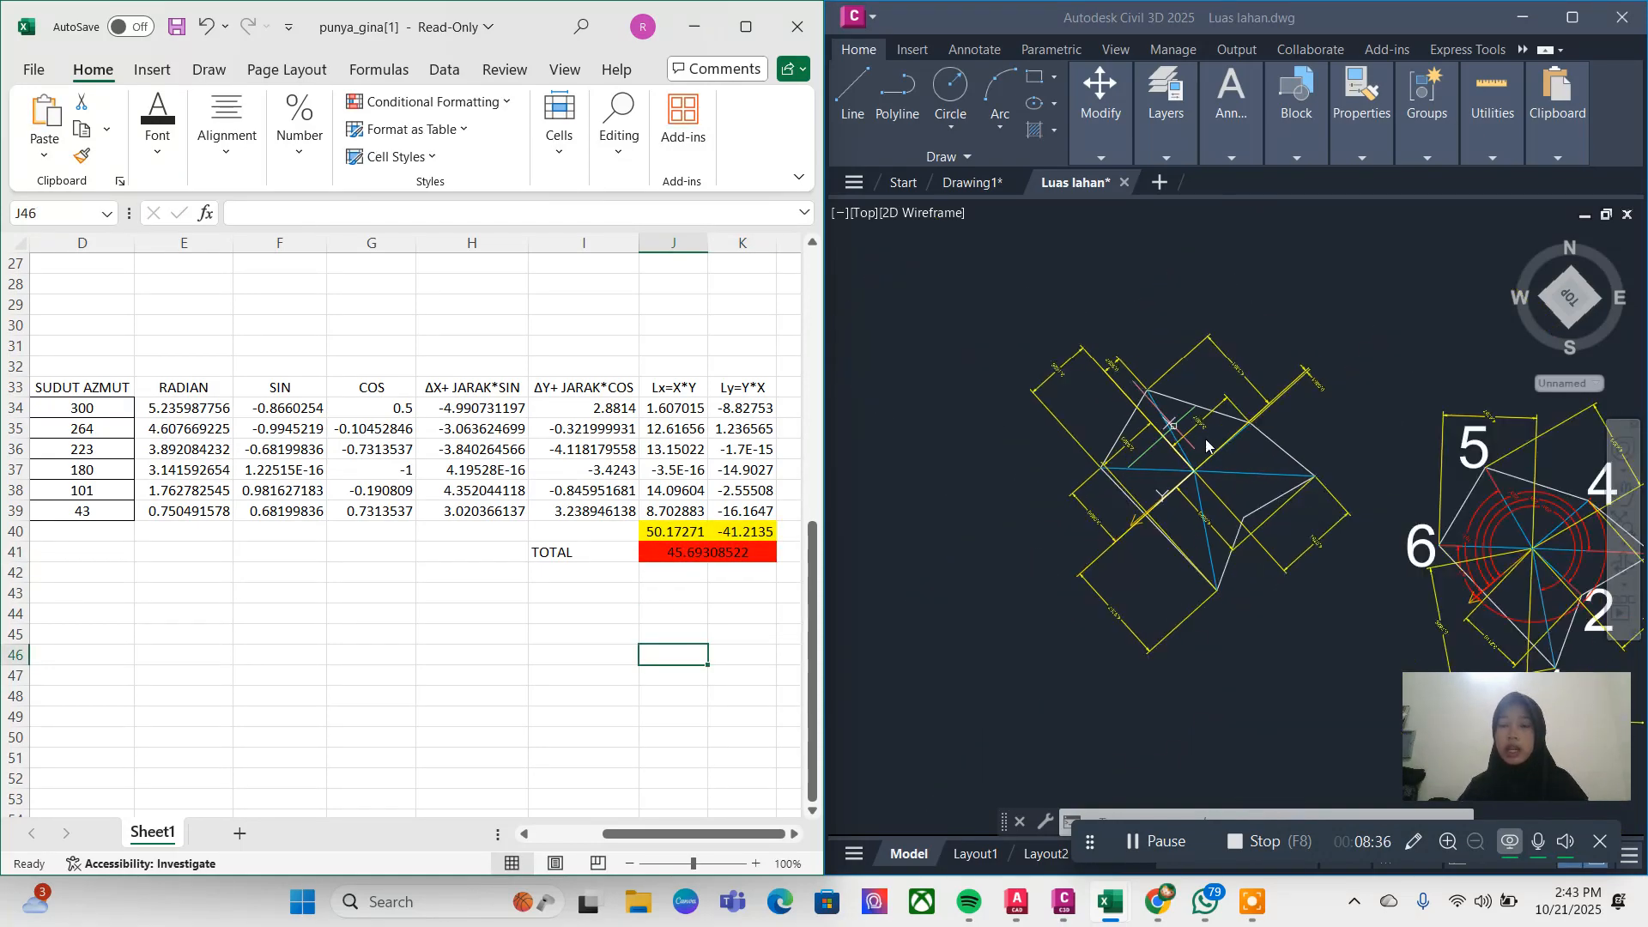
left_click(1174, 427)
scroll(1163, 418, "up", 2)
scroll(1164, 418, "up", 4)
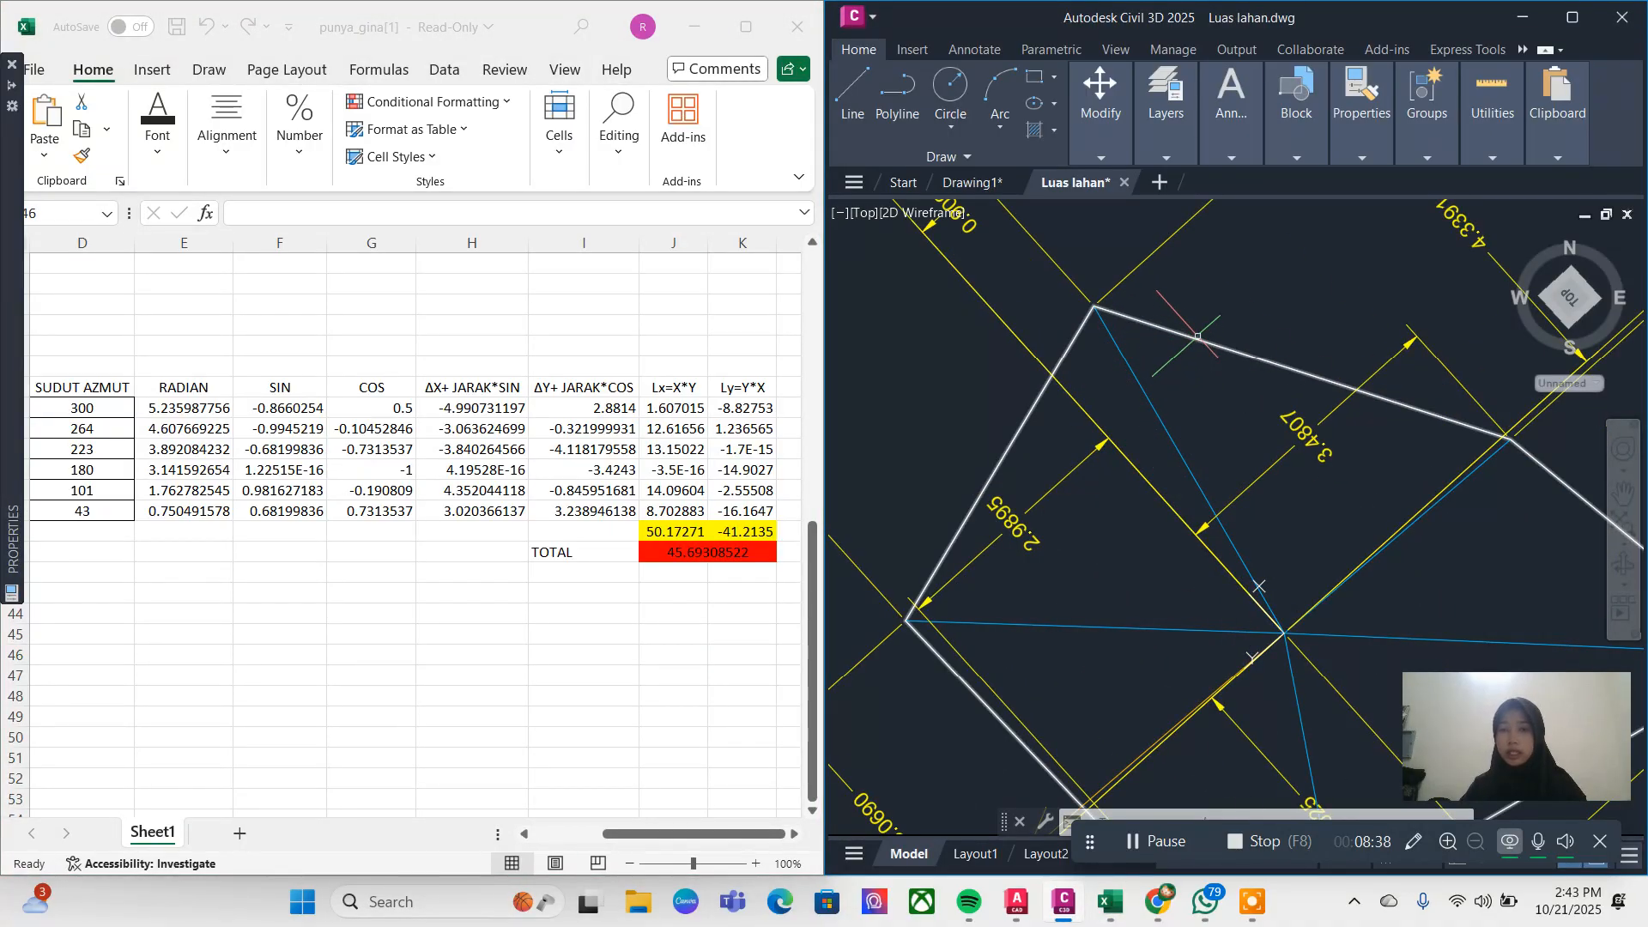
left_click(1190, 336)
right_click(1190, 336)
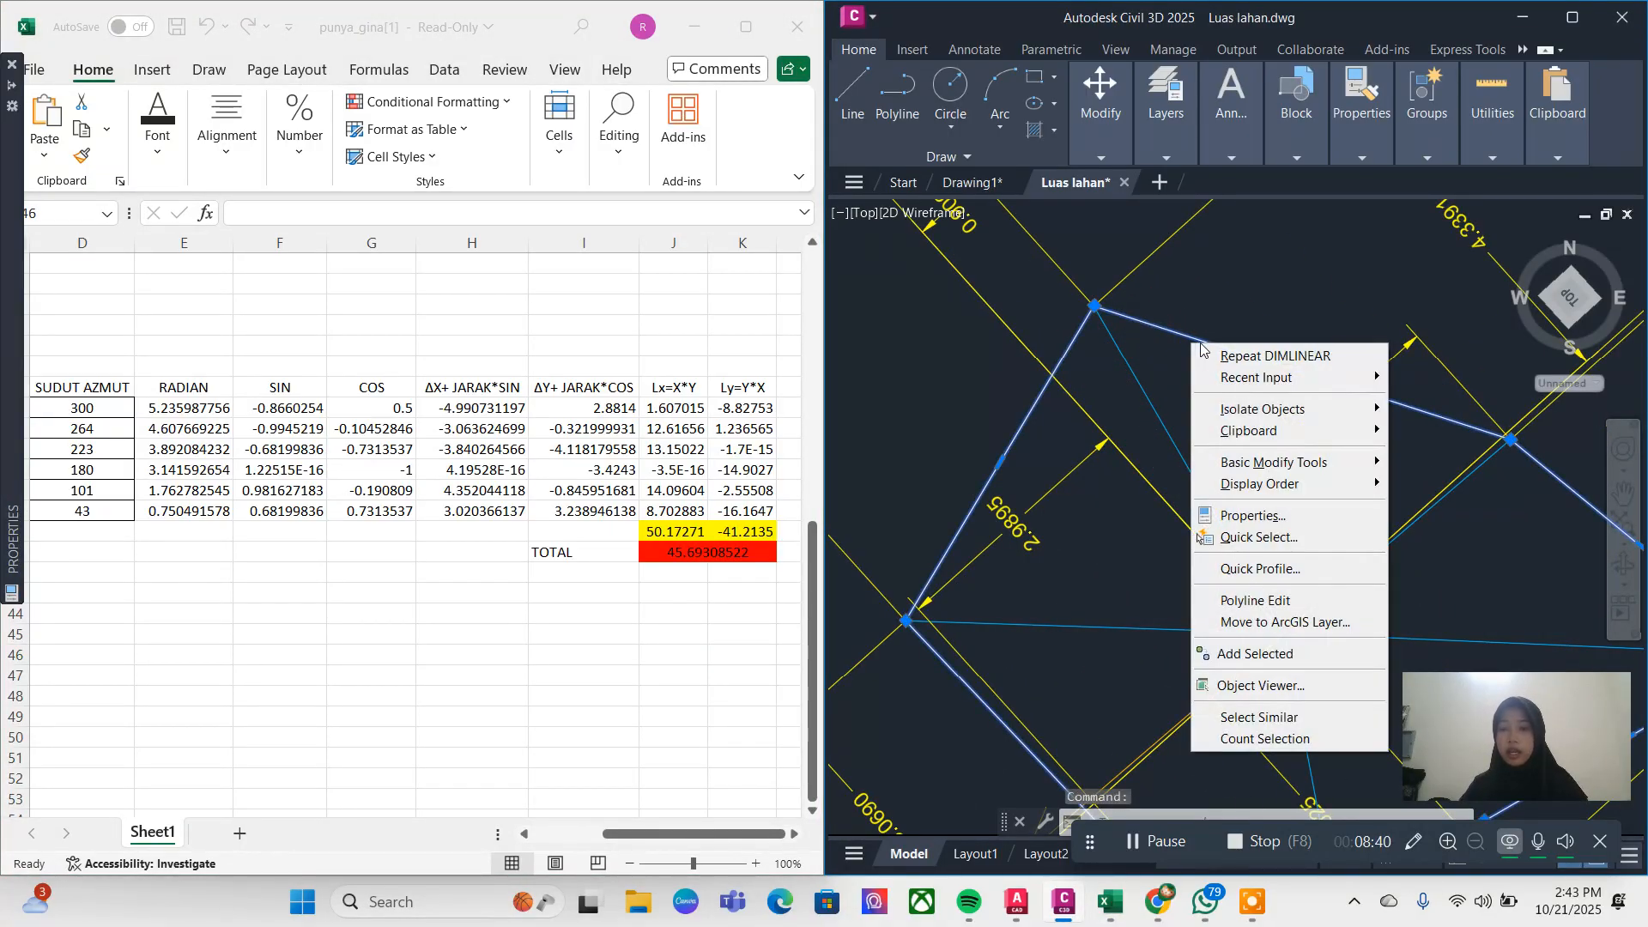
left_click(1253, 515)
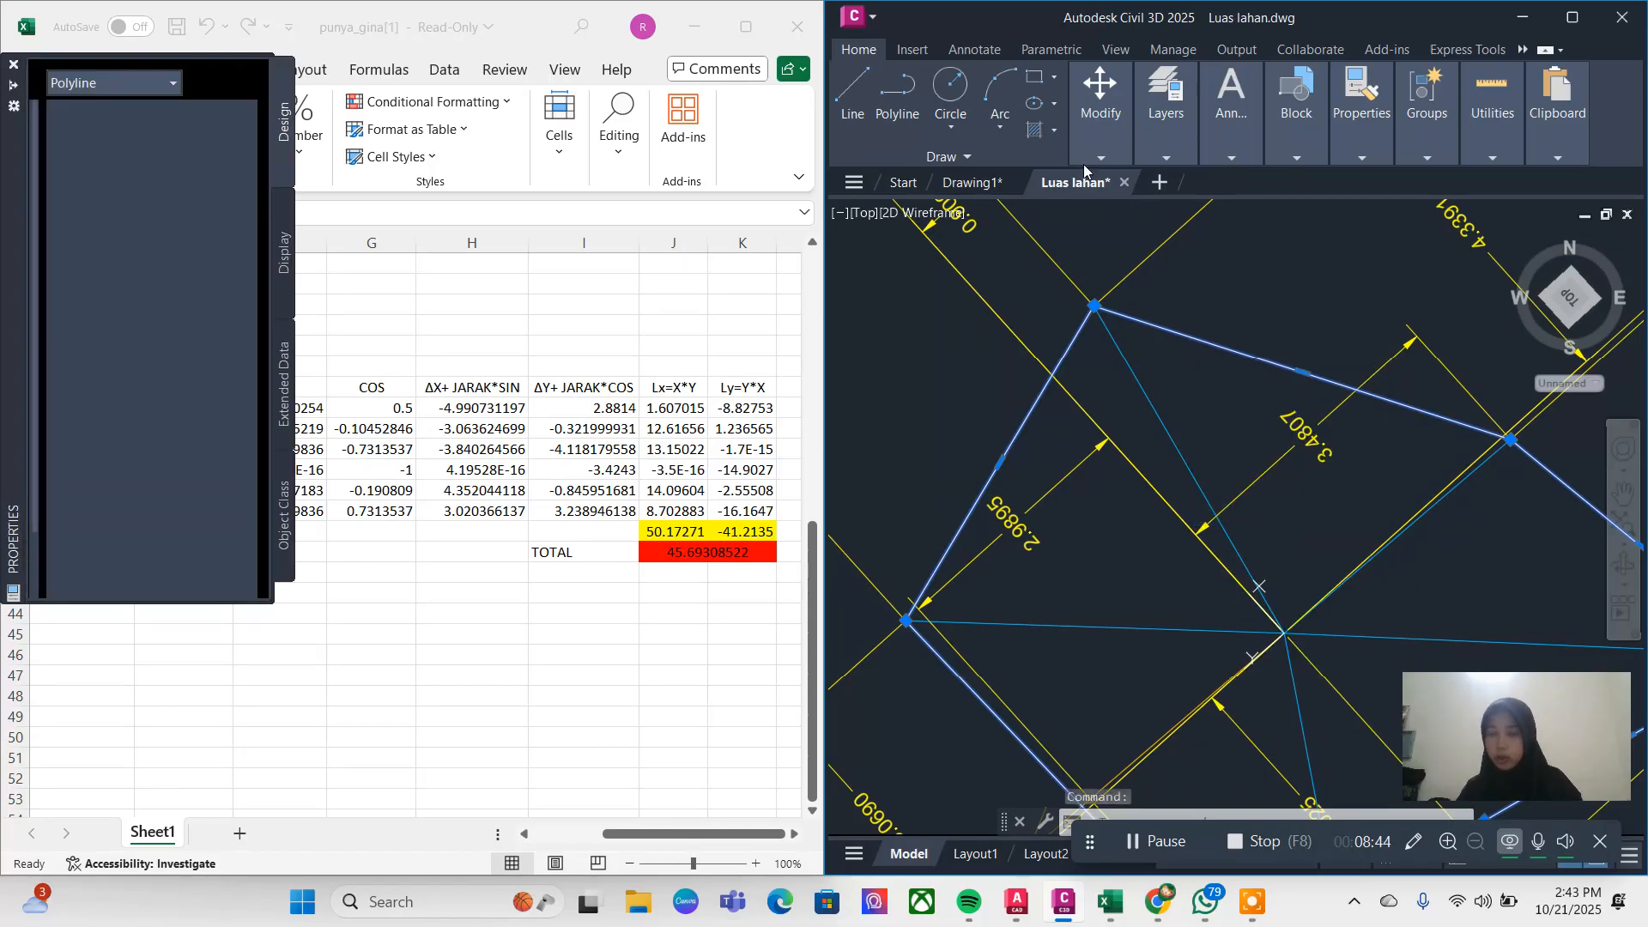
scroll(218, 414, "down", 3)
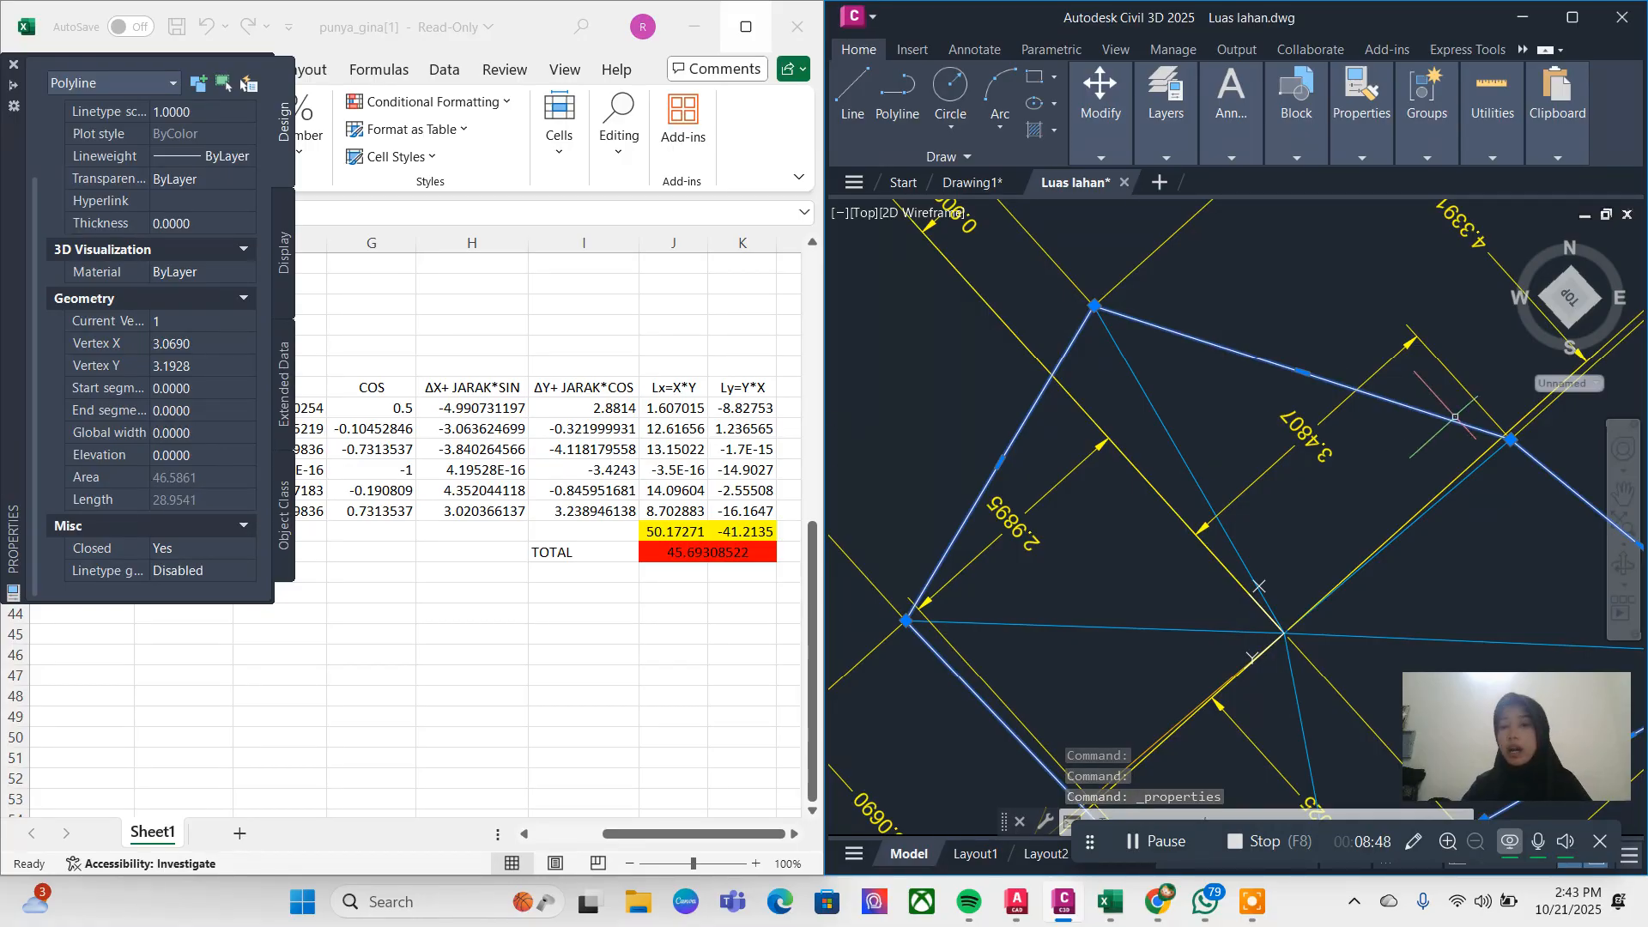
scroll(1327, 425, "down", 2)
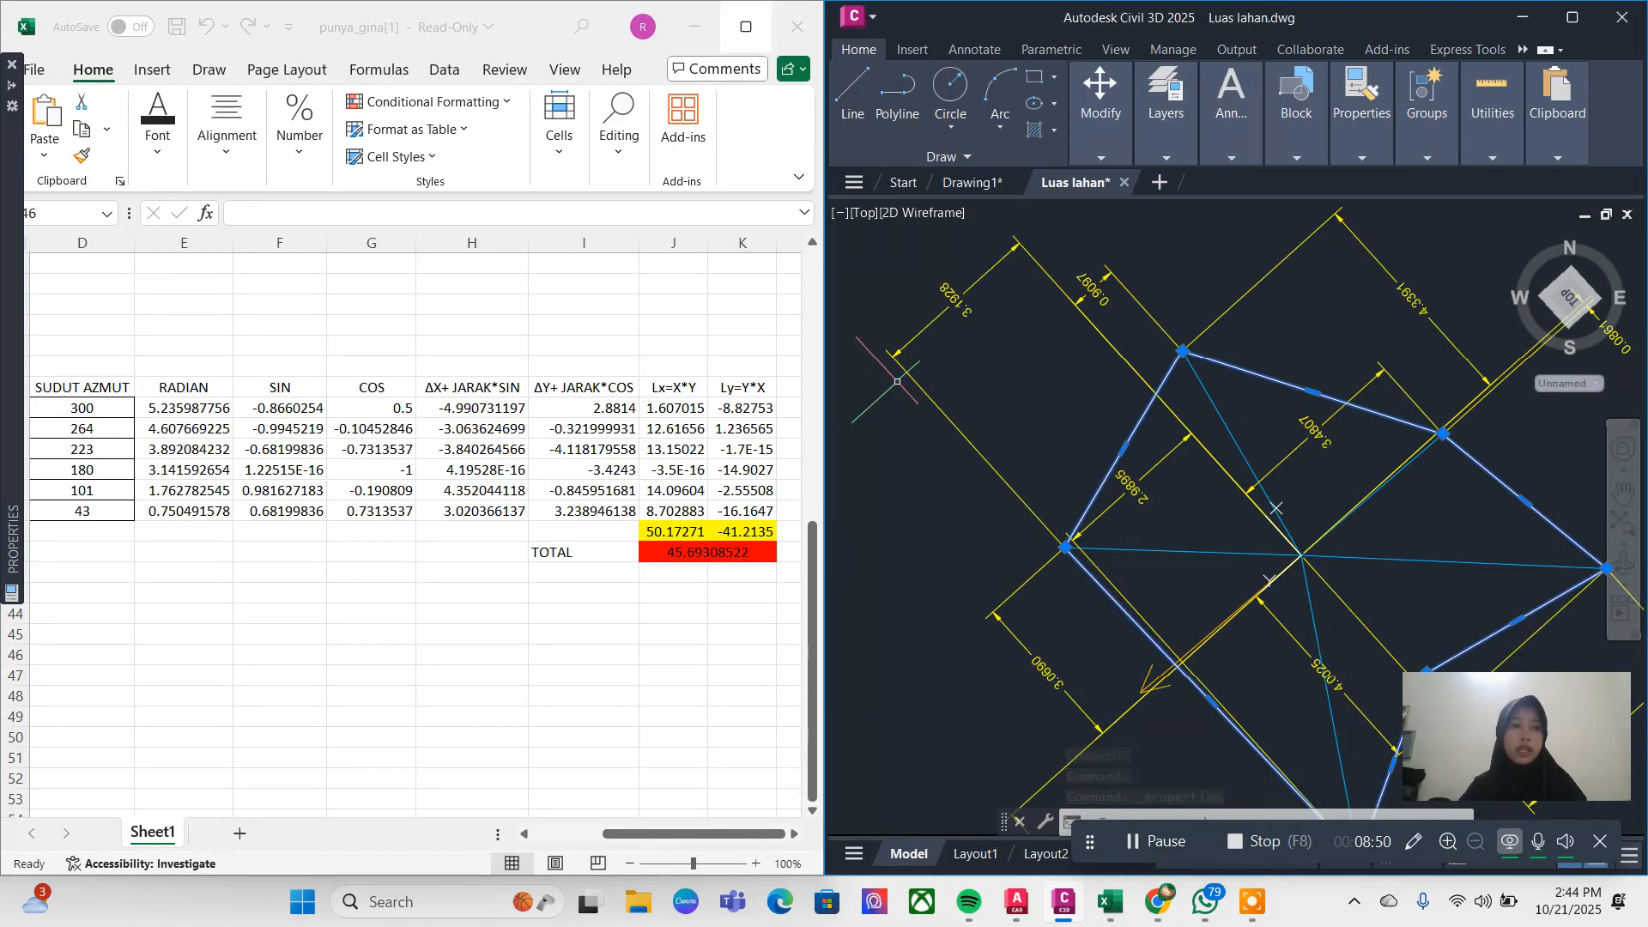
mouse_move(9, 86)
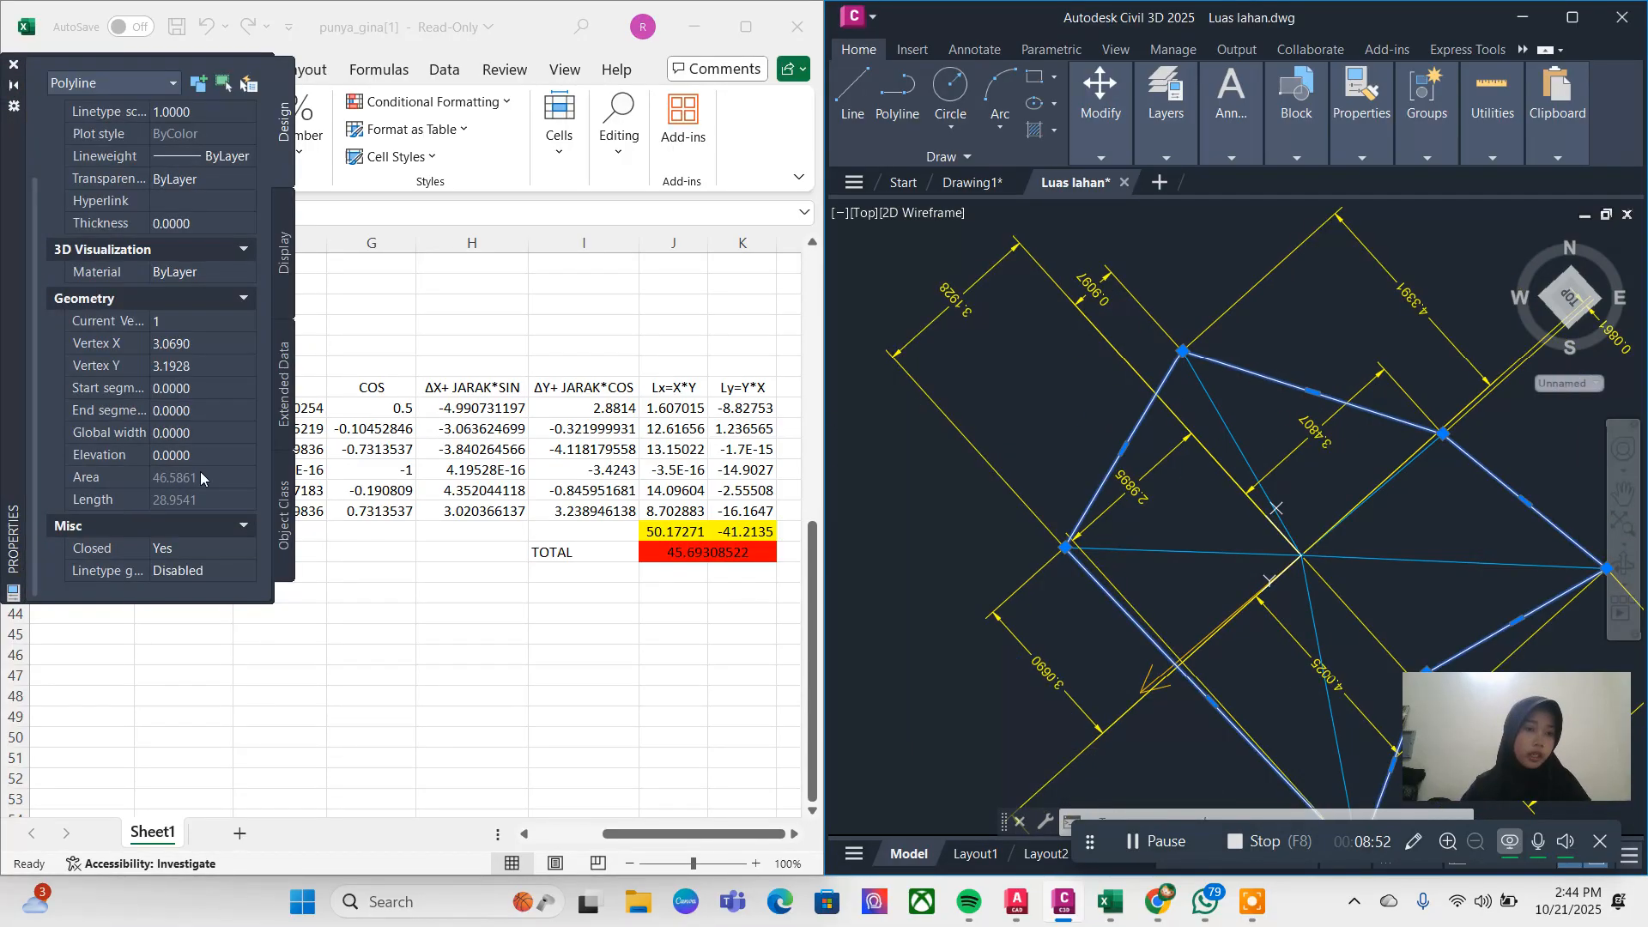